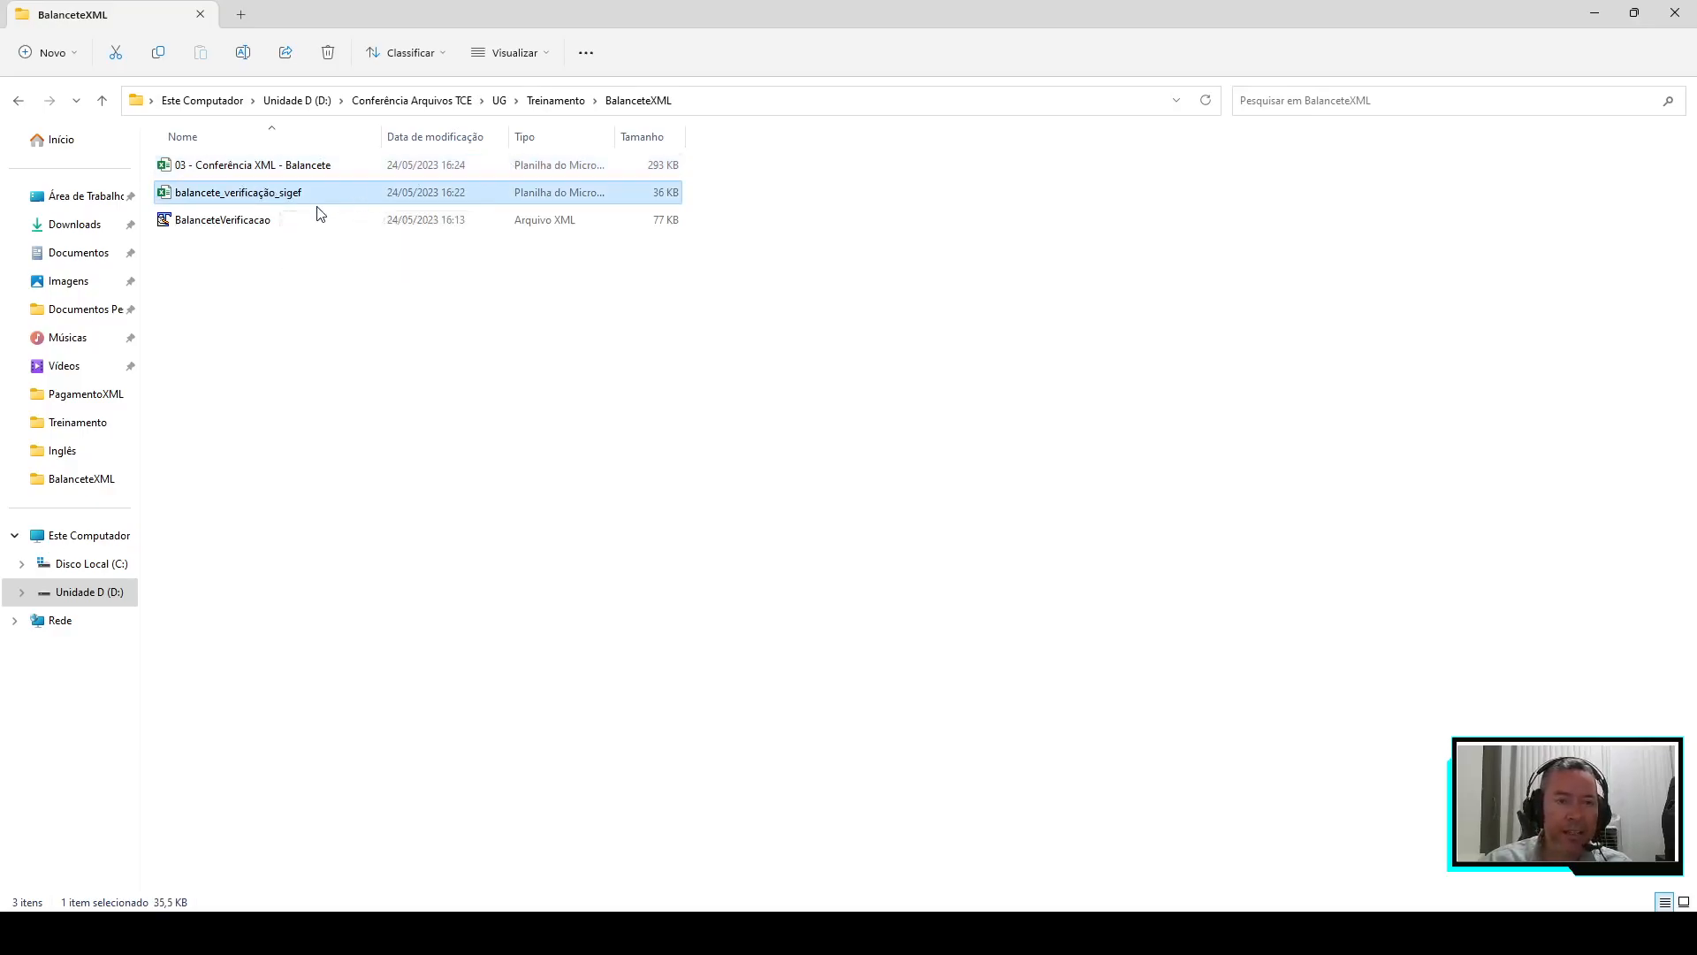
# Open the BalanceteVerificacao XML file with TextPad and maximize its window
pyautogui.click(245, 229)
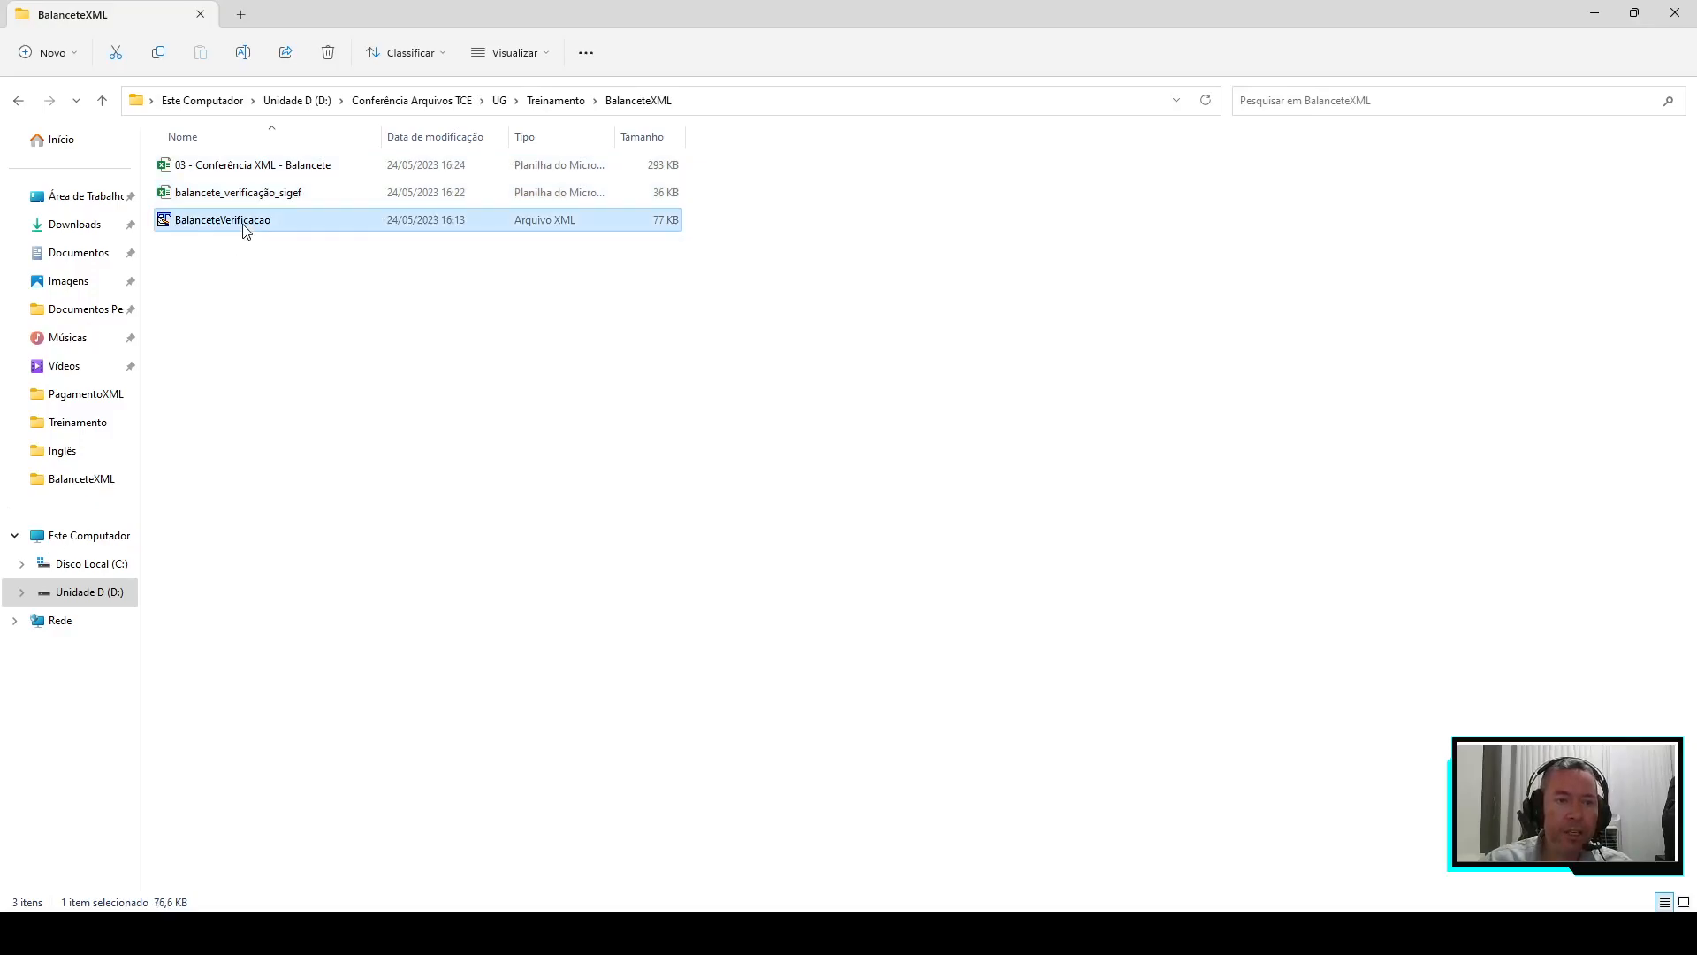
pyautogui.rightClick(244, 228)
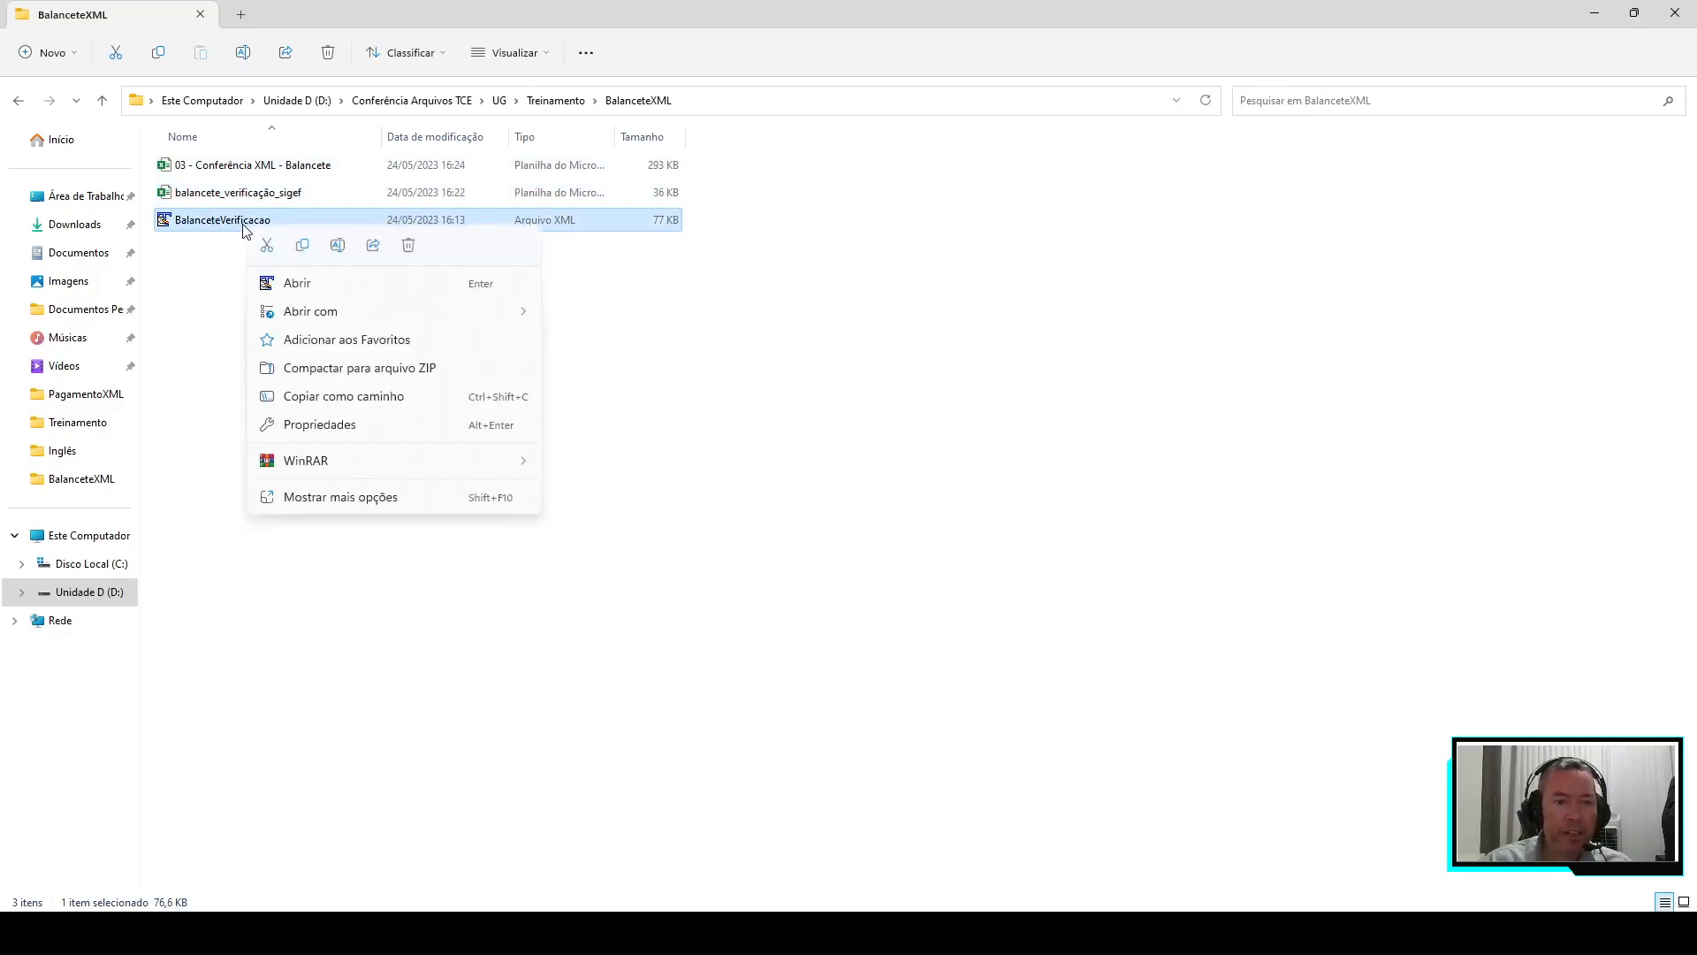
pyautogui.moveTo(327, 312)
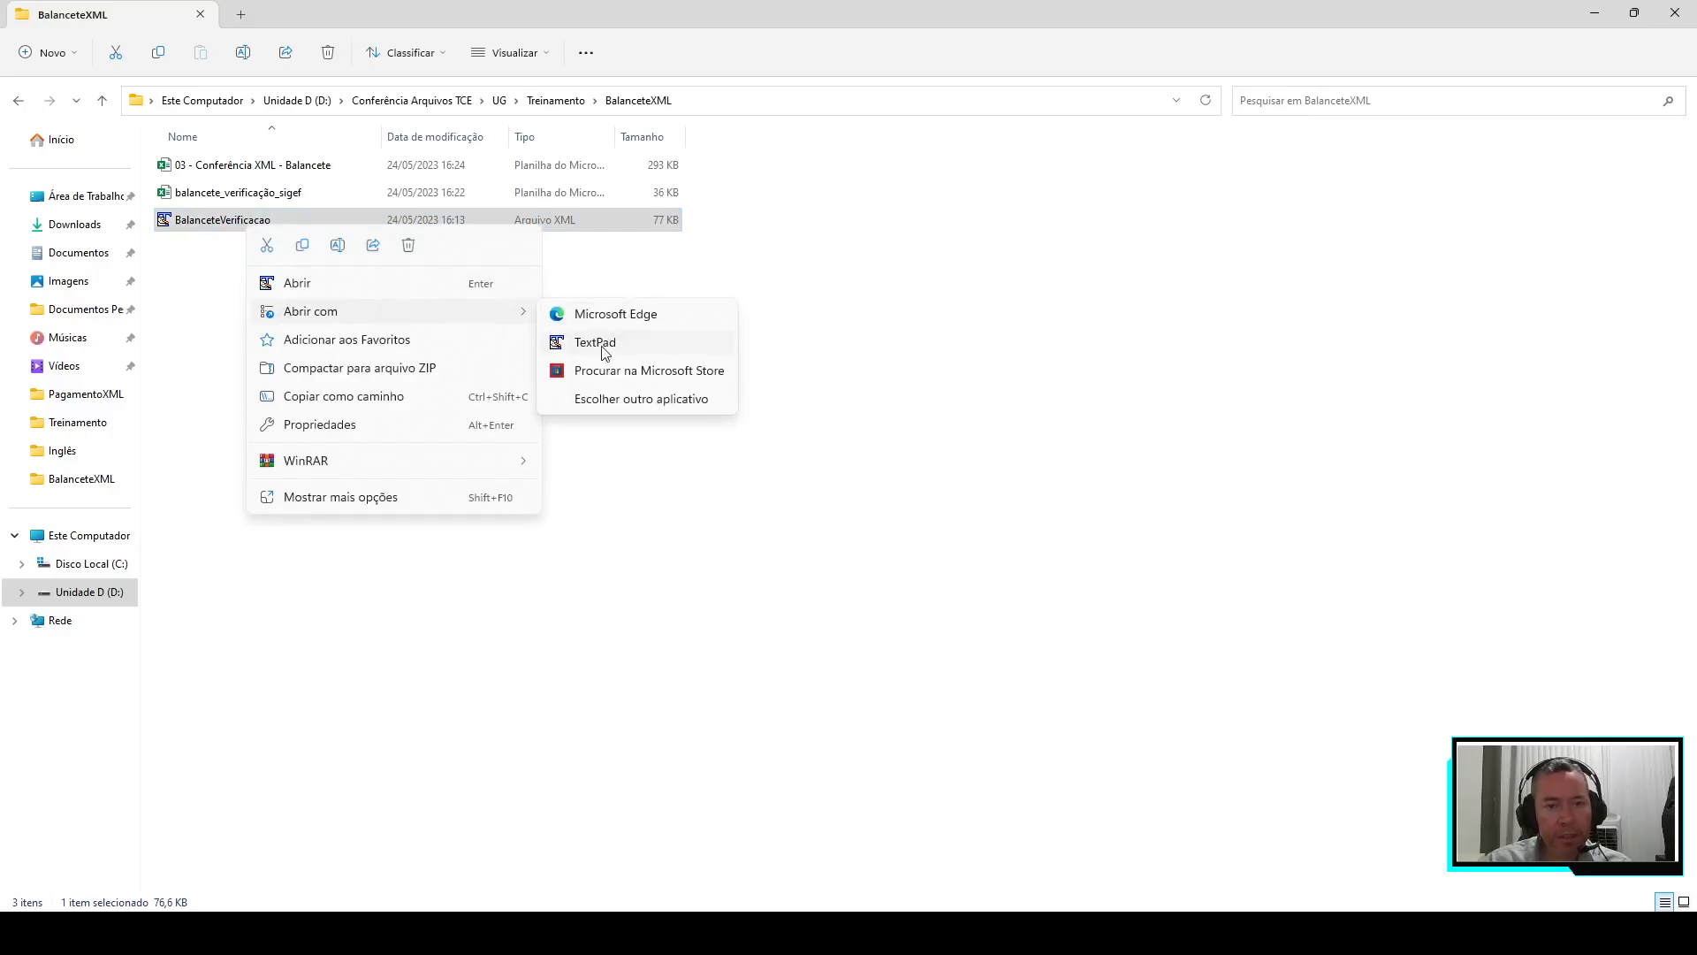
pyautogui.click(595, 342)
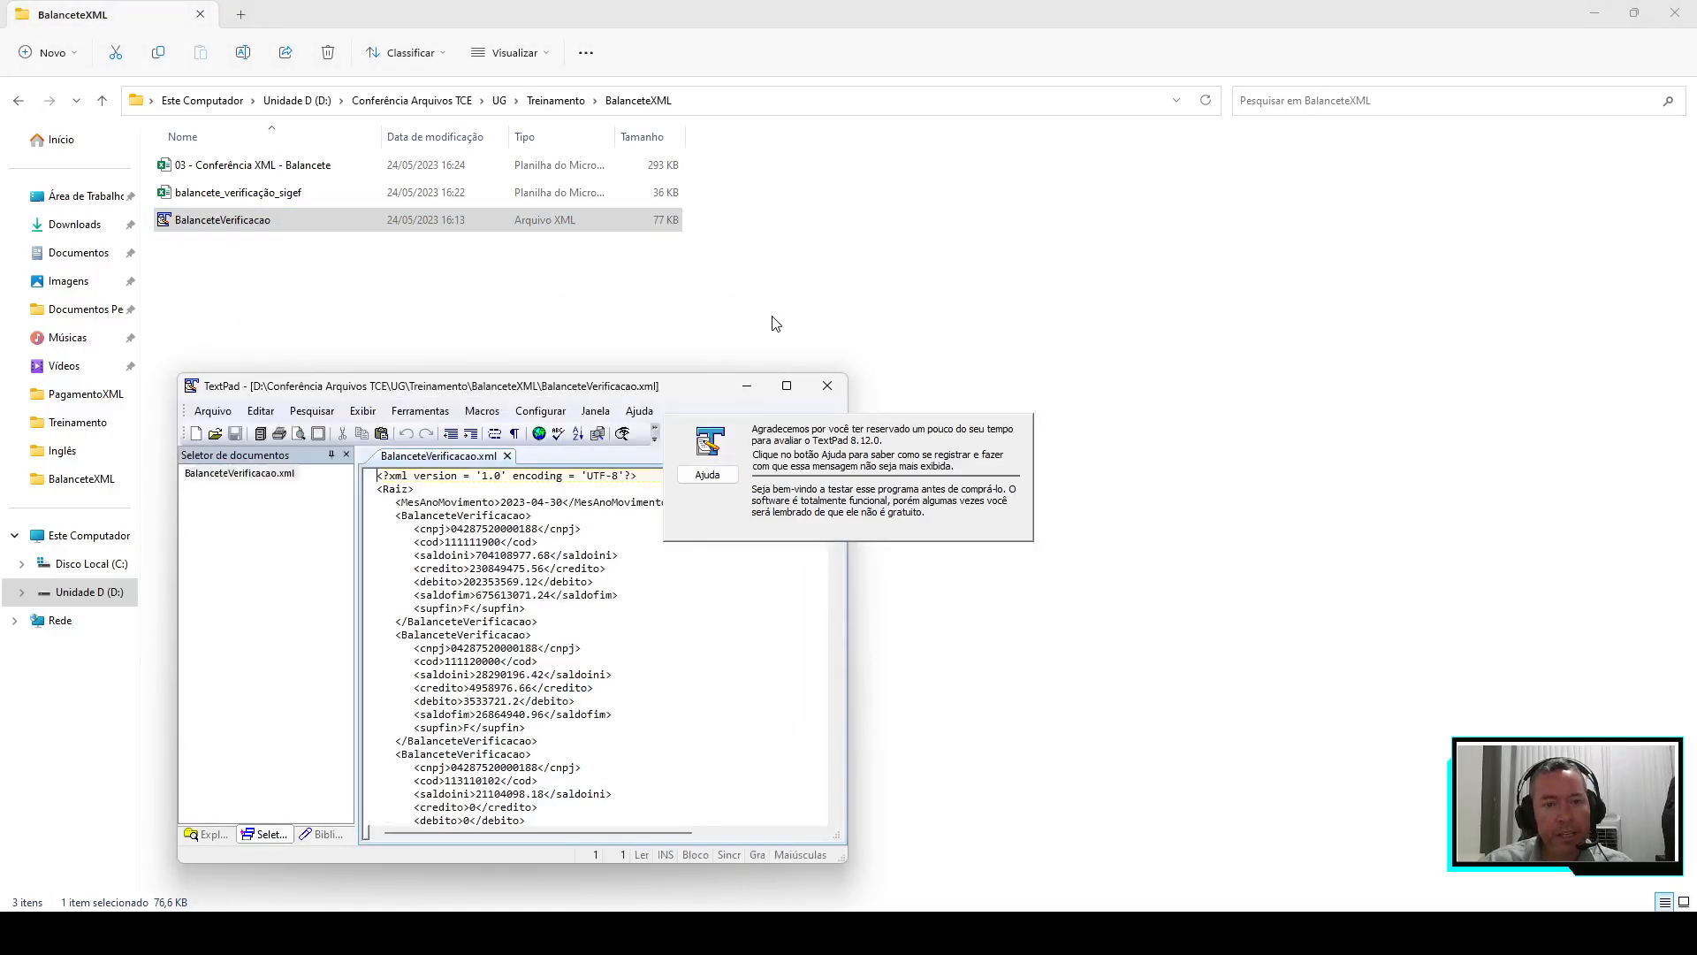
pyautogui.click(787, 386)
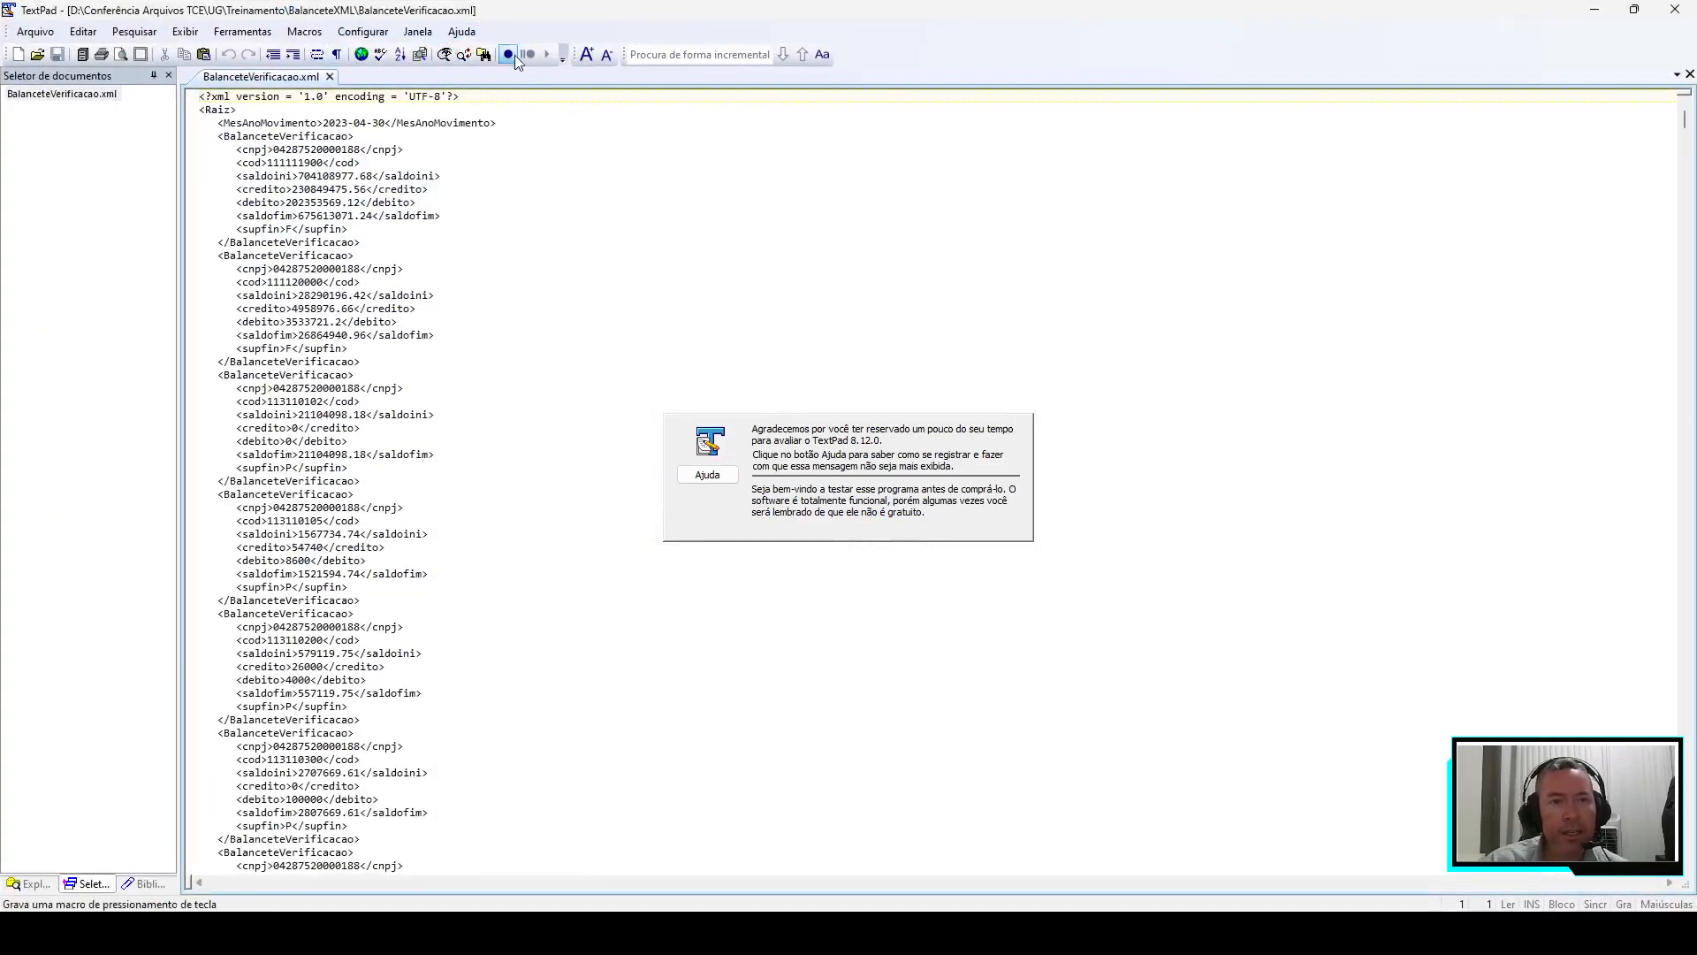
# Enlarge the XML document's text by three font size increments
pyautogui.click(587, 54)
pyautogui.click(587, 54)
pyautogui.click(588, 54)
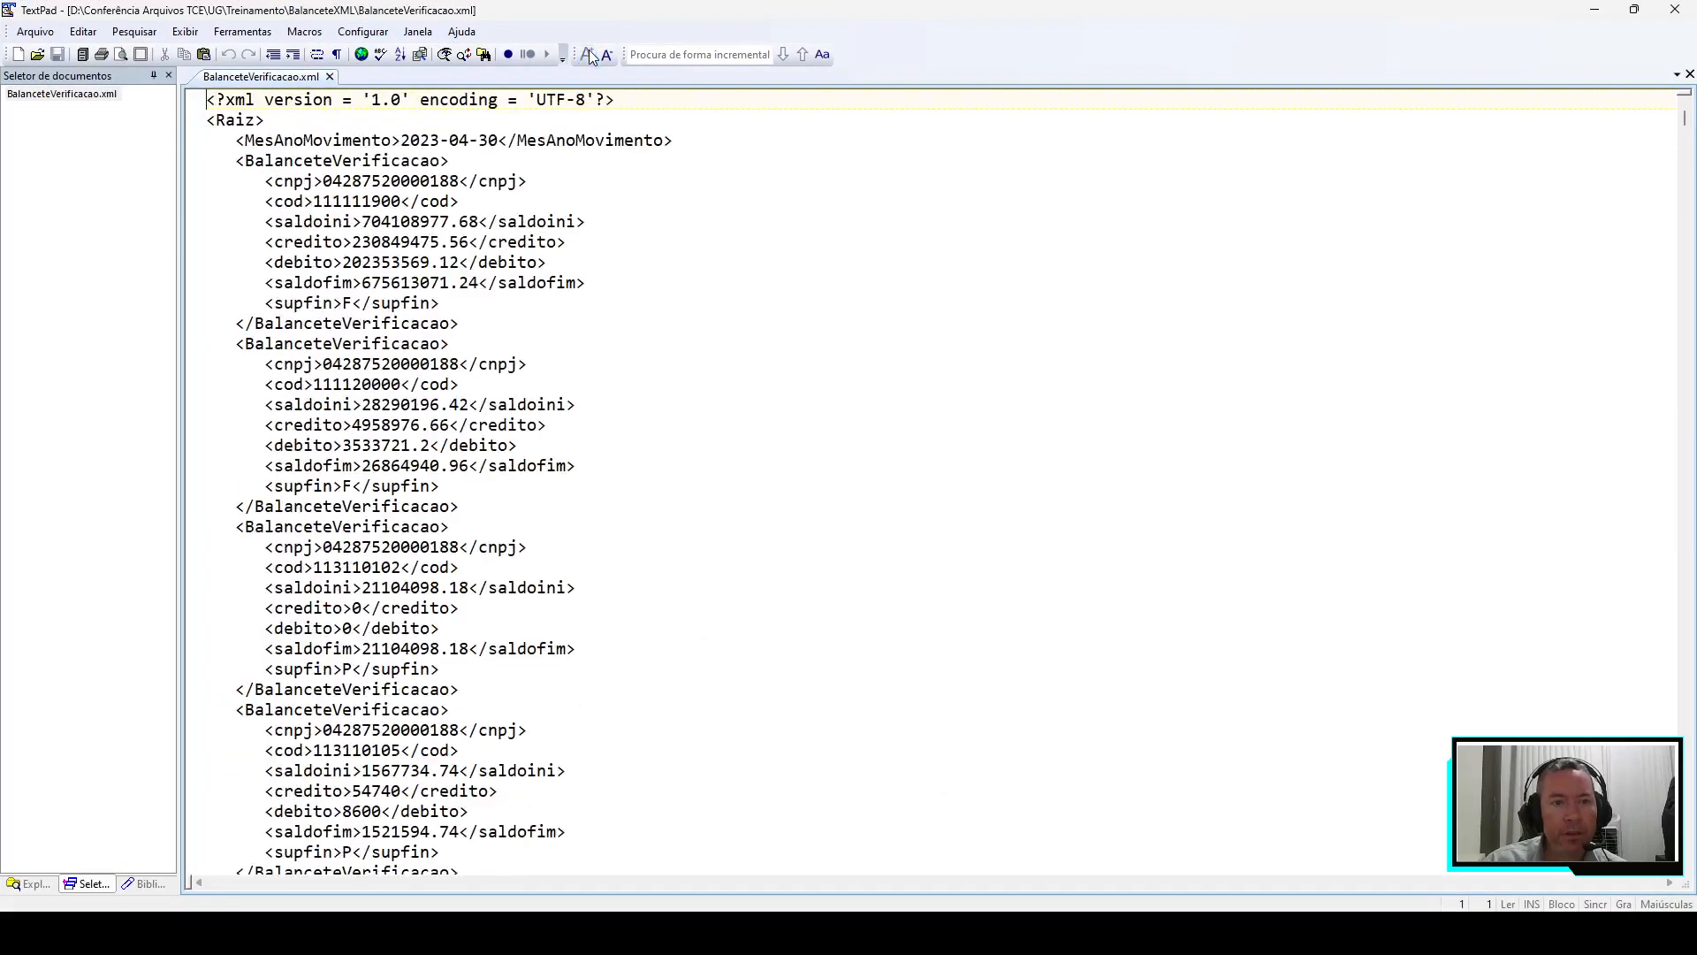
# Examine the tags of the first BalanceteVerificacao record, from cnpj and cod through the balance fields to supfin
pyautogui.doubleClick(300, 181)
pyautogui.doubleClick(294, 202)
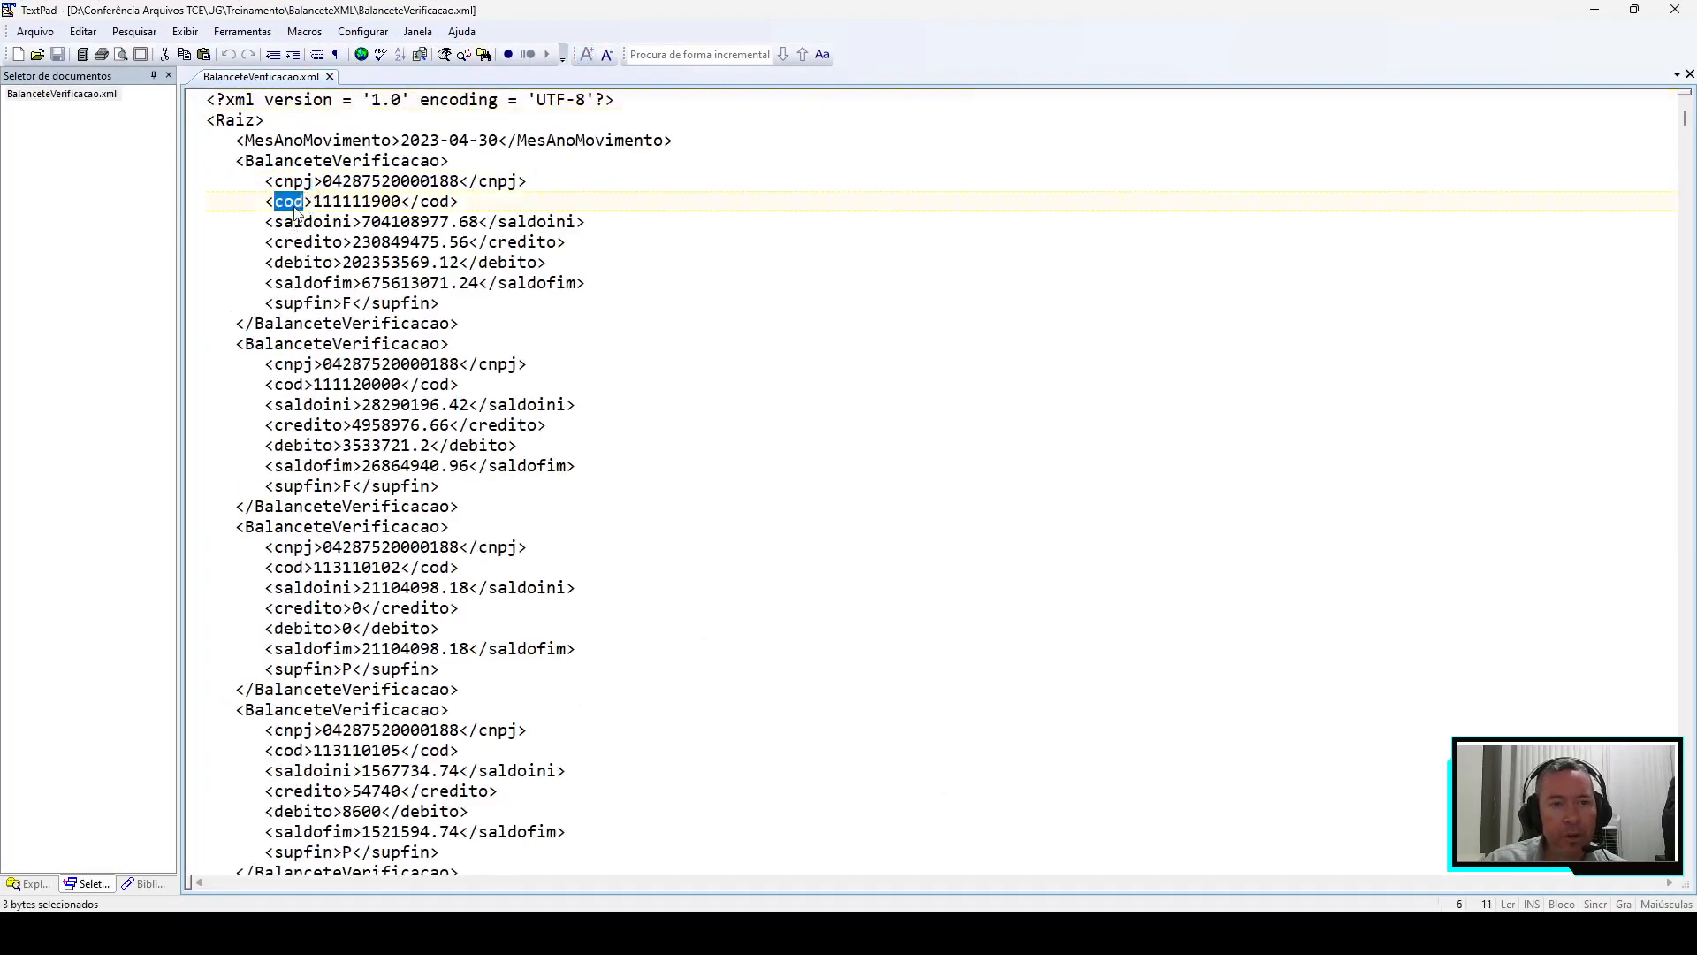
pyautogui.doubleClick(297, 221)
pyautogui.doubleClick(305, 241)
pyautogui.doubleClick(301, 261)
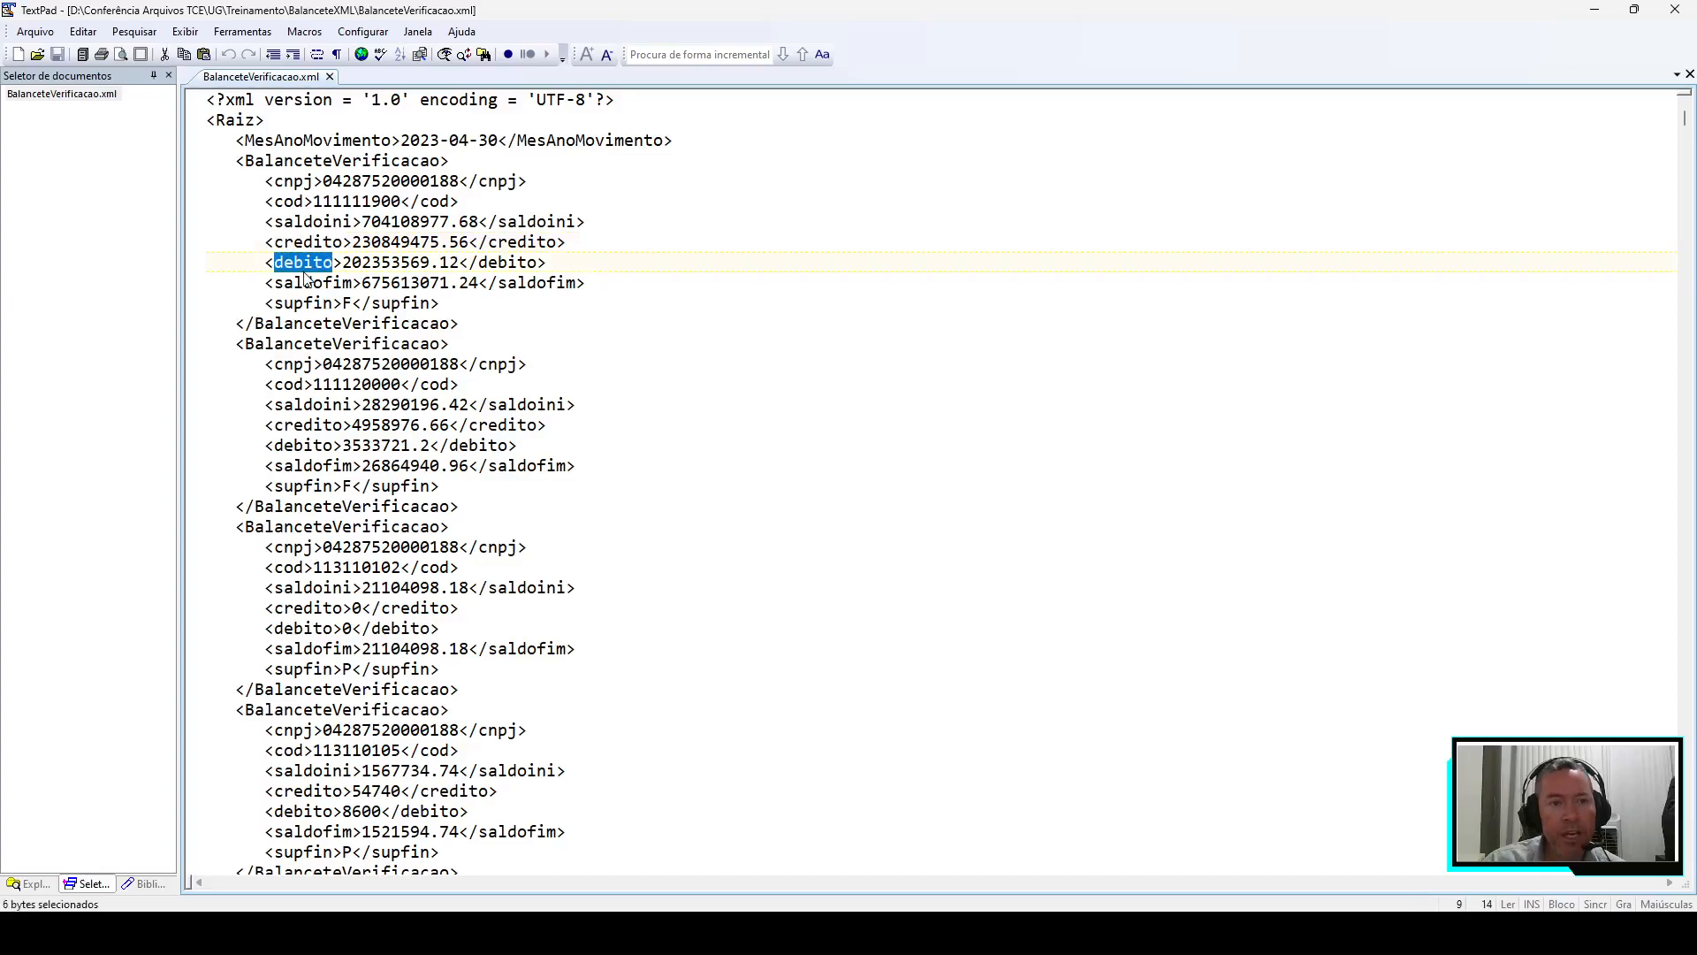
pyautogui.doubleClick(301, 302)
pyautogui.click(796, 308)
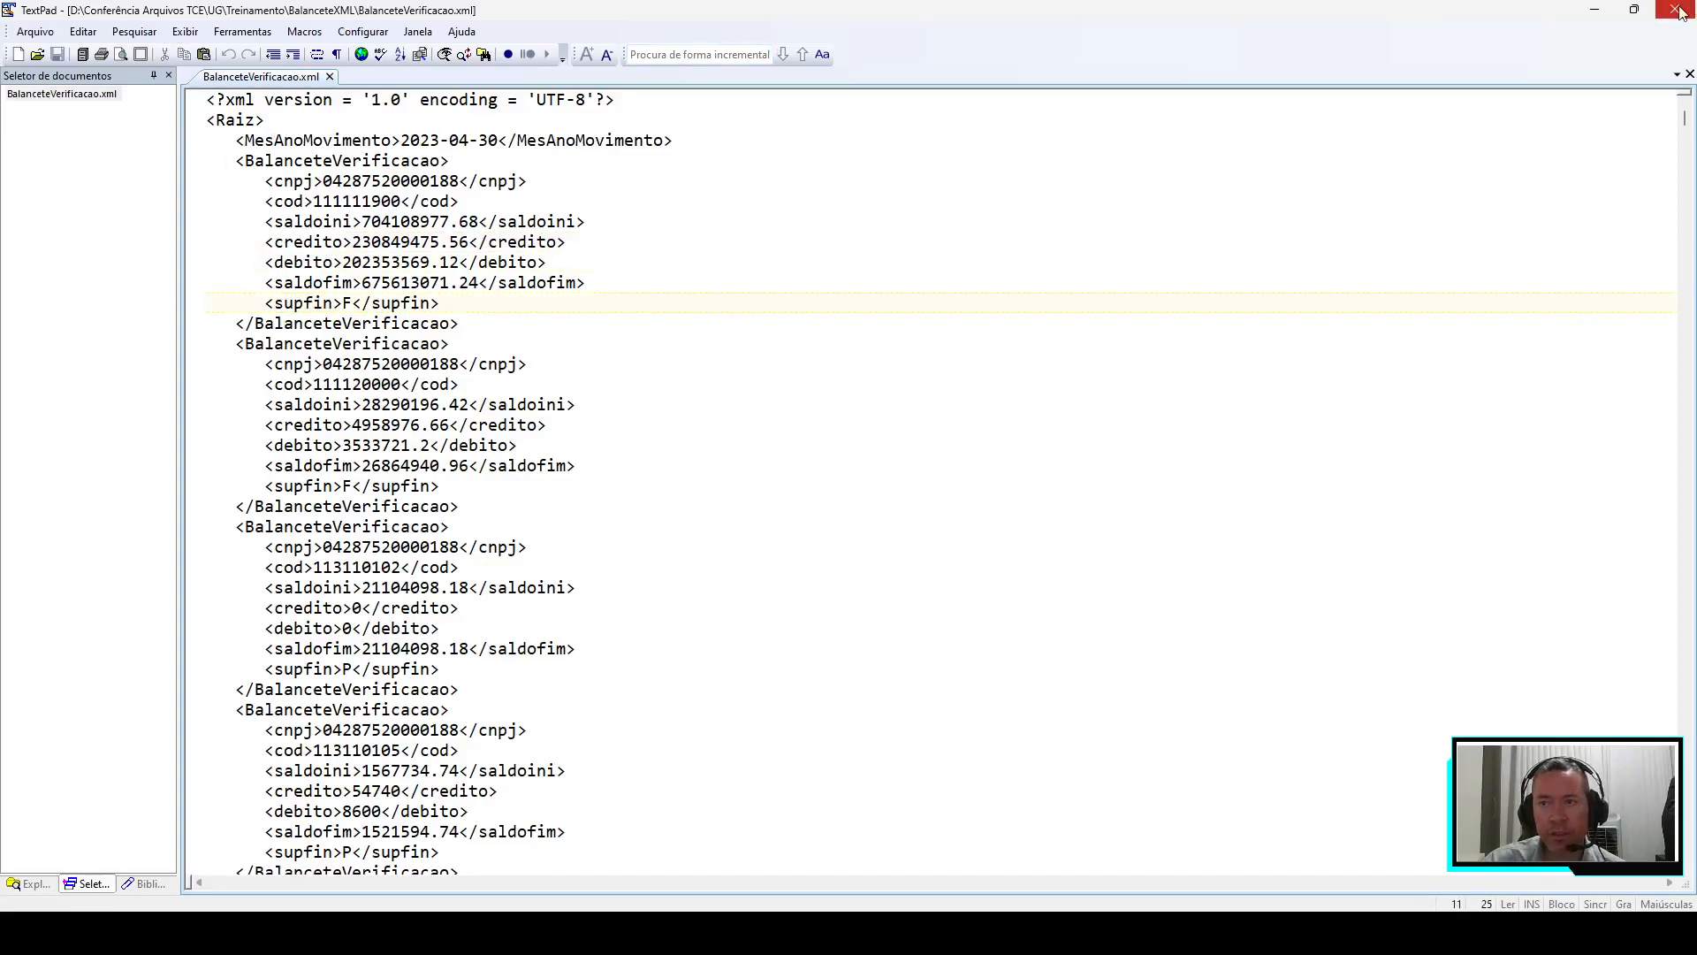
# Turn on line numbers for the BalanceteVerificacao XML document
pyautogui.moveTo(1684, 120); pyautogui.dragTo(1685, 850)
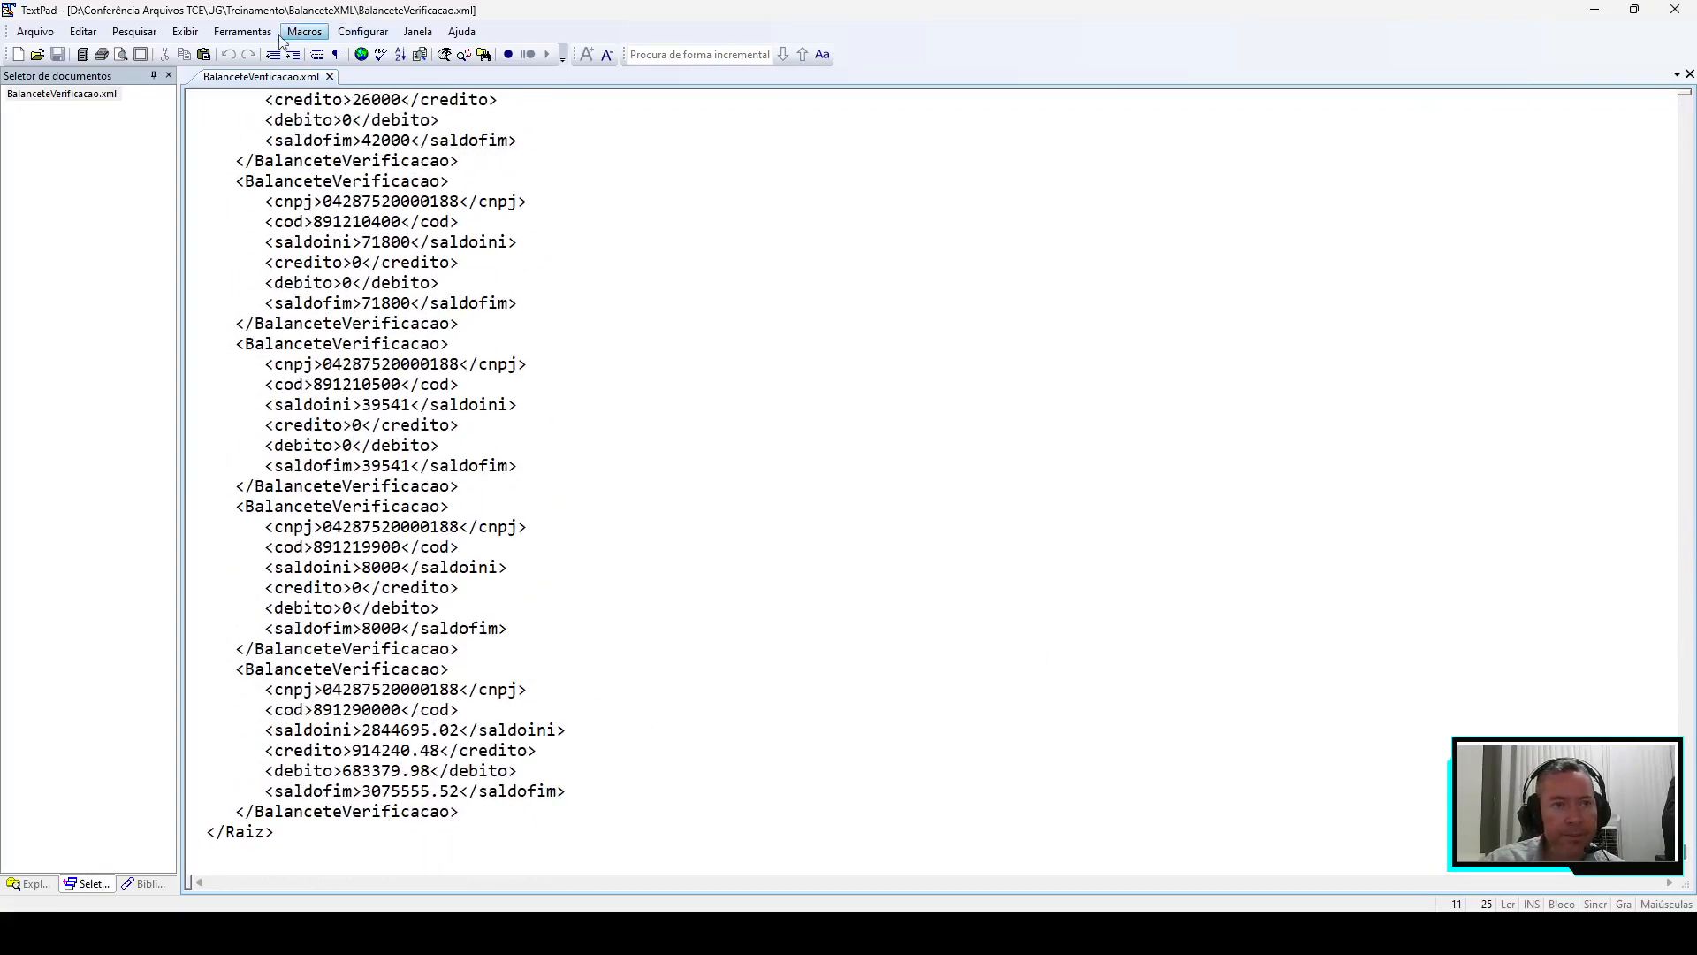
pyautogui.click(185, 32)
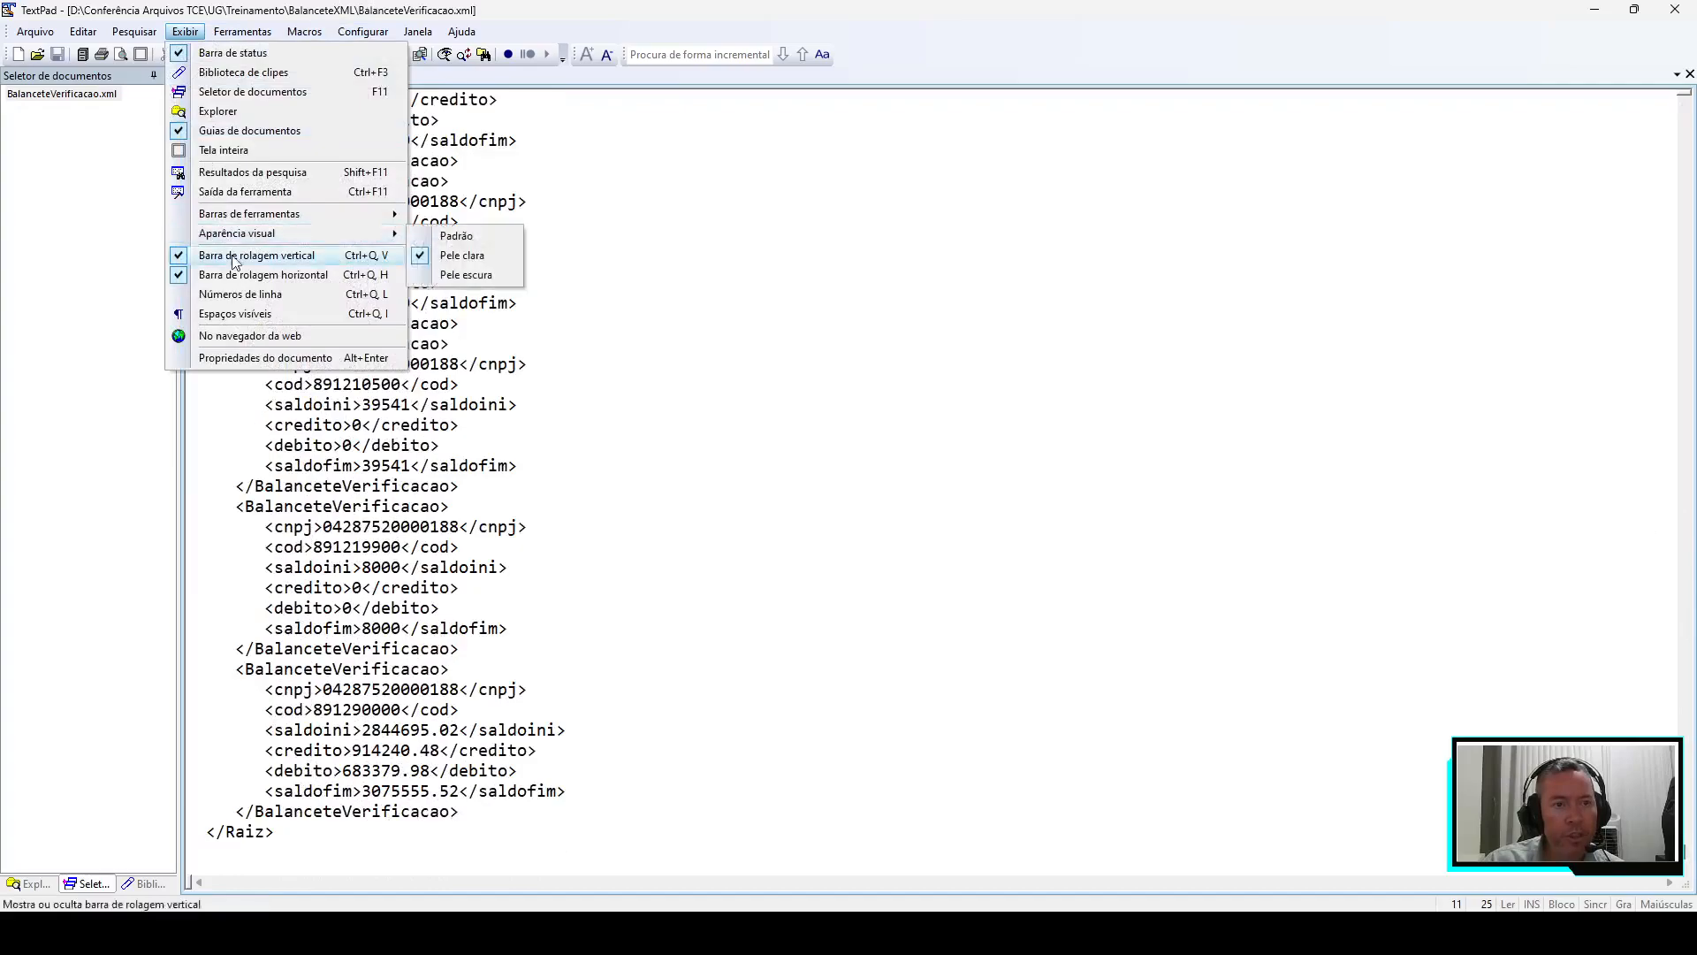
pyautogui.click(241, 293)
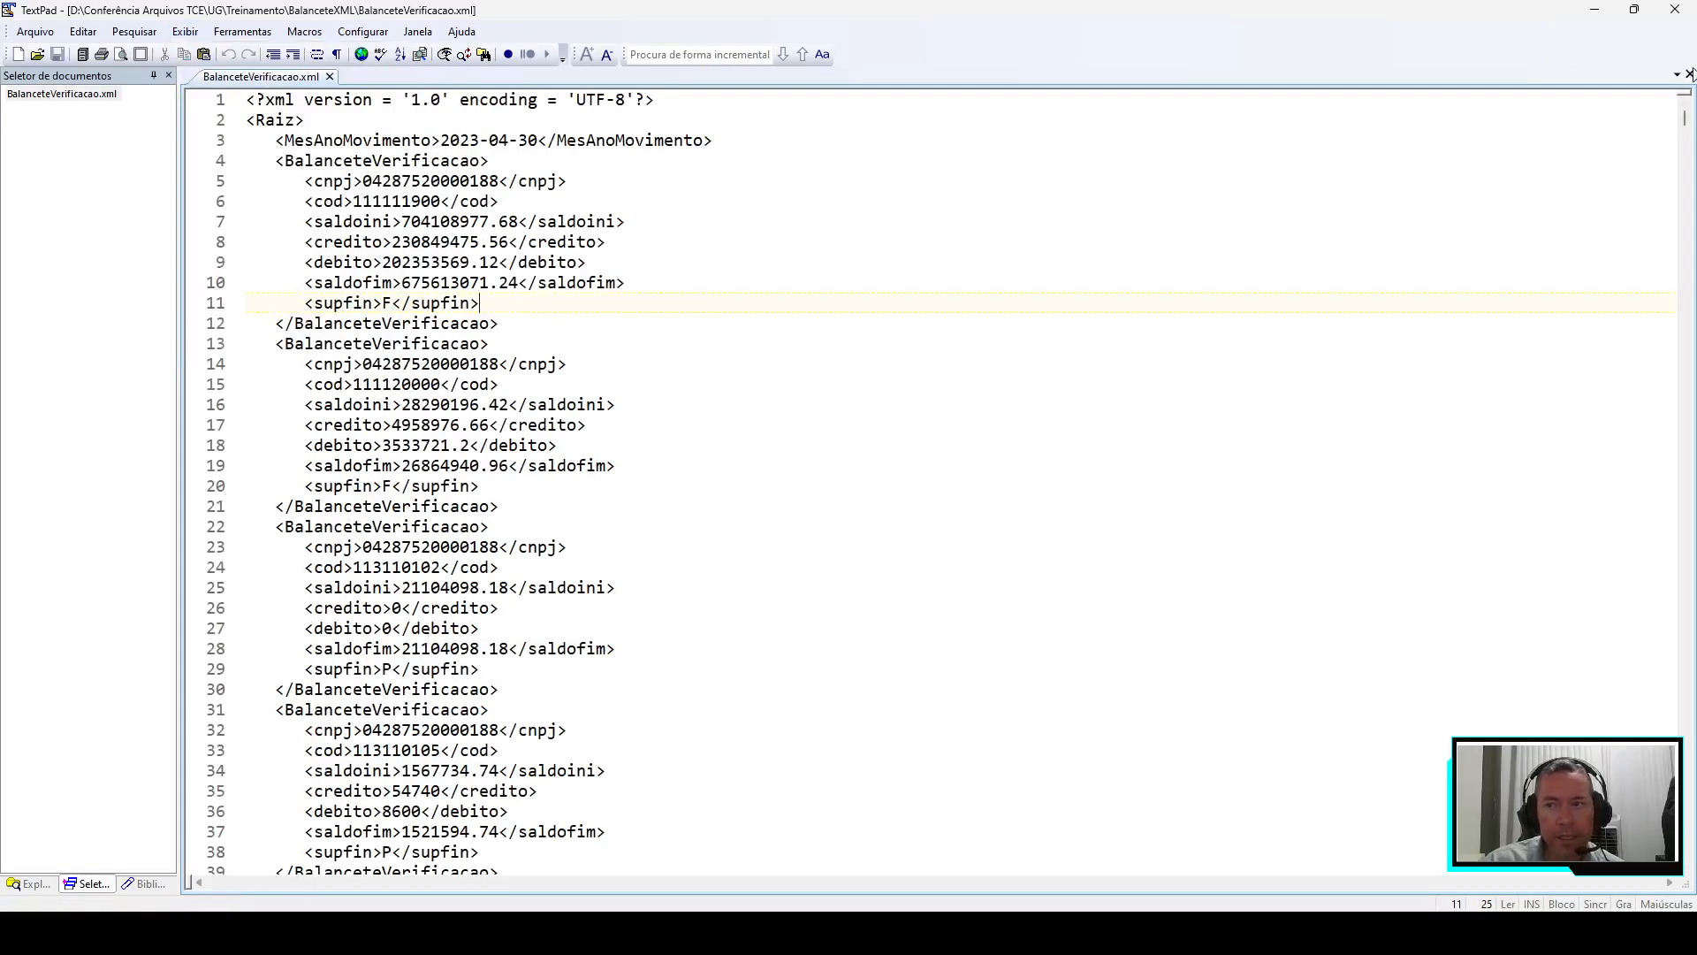
# Review the numbered lines at the end of the XML file and close TextPad
pyautogui.moveTo(1684, 123); pyautogui.dragTo(1684, 853)
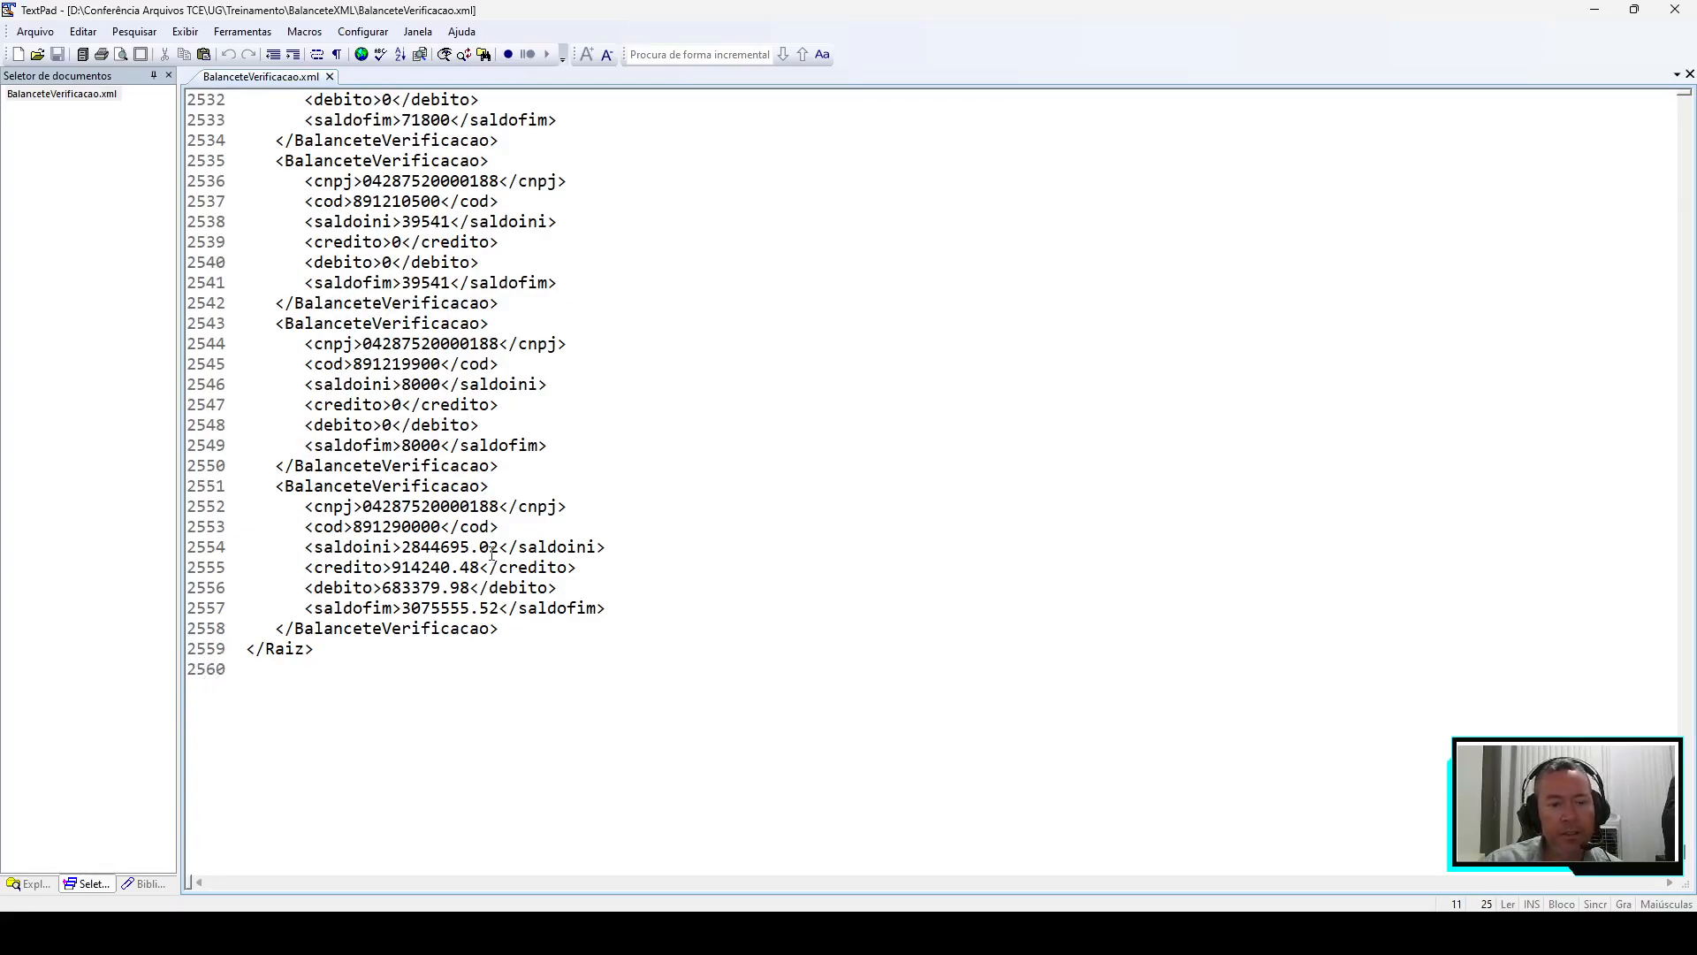
pyautogui.scroll(20, 492, 552)
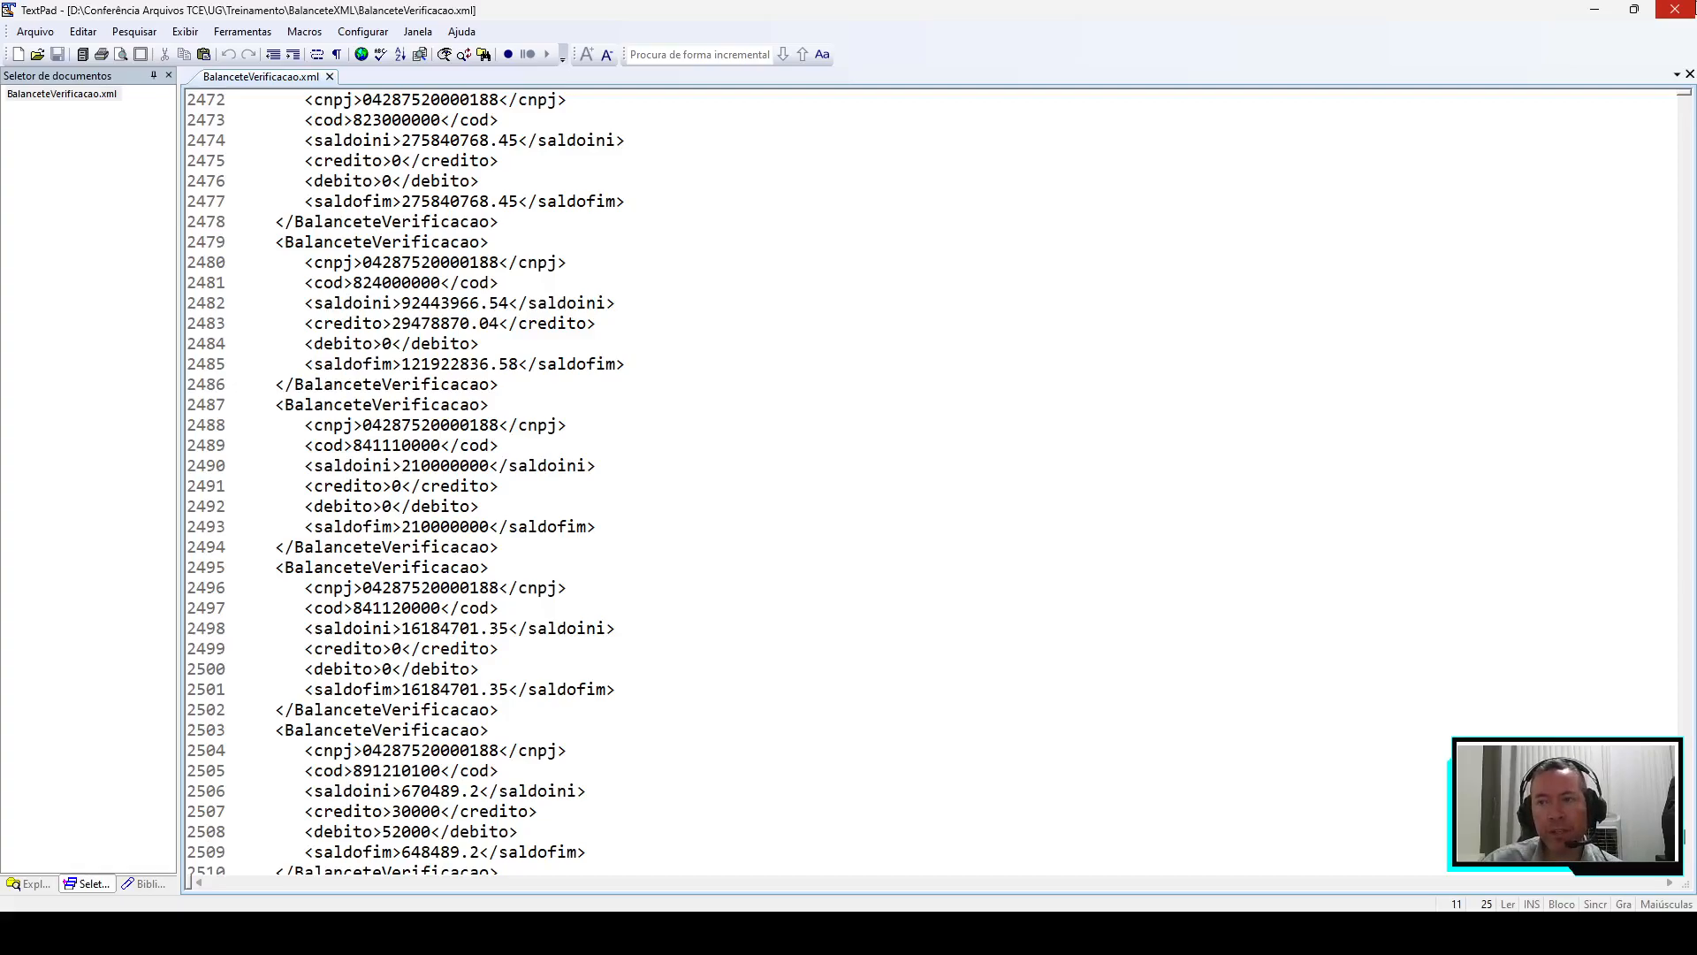
pyautogui.click(1677, 8)
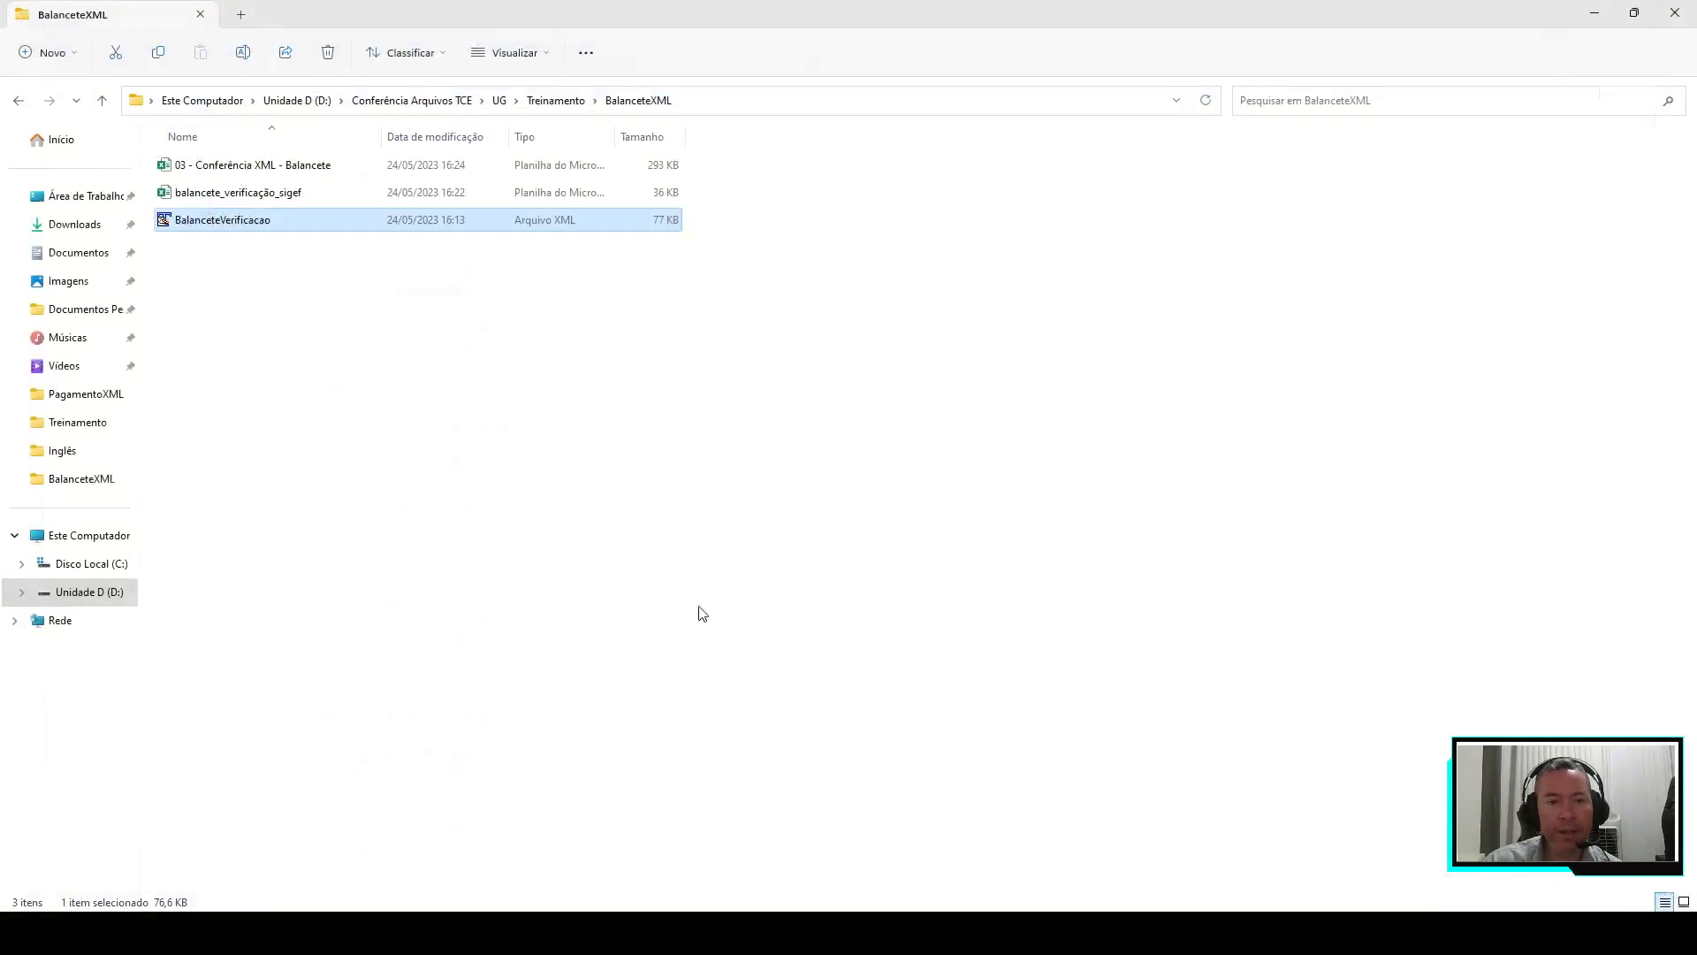
# Open the balancete_verificação_sigef workbook and zoom its Data sheet to 130%
pyautogui.doubleClick(272, 198)
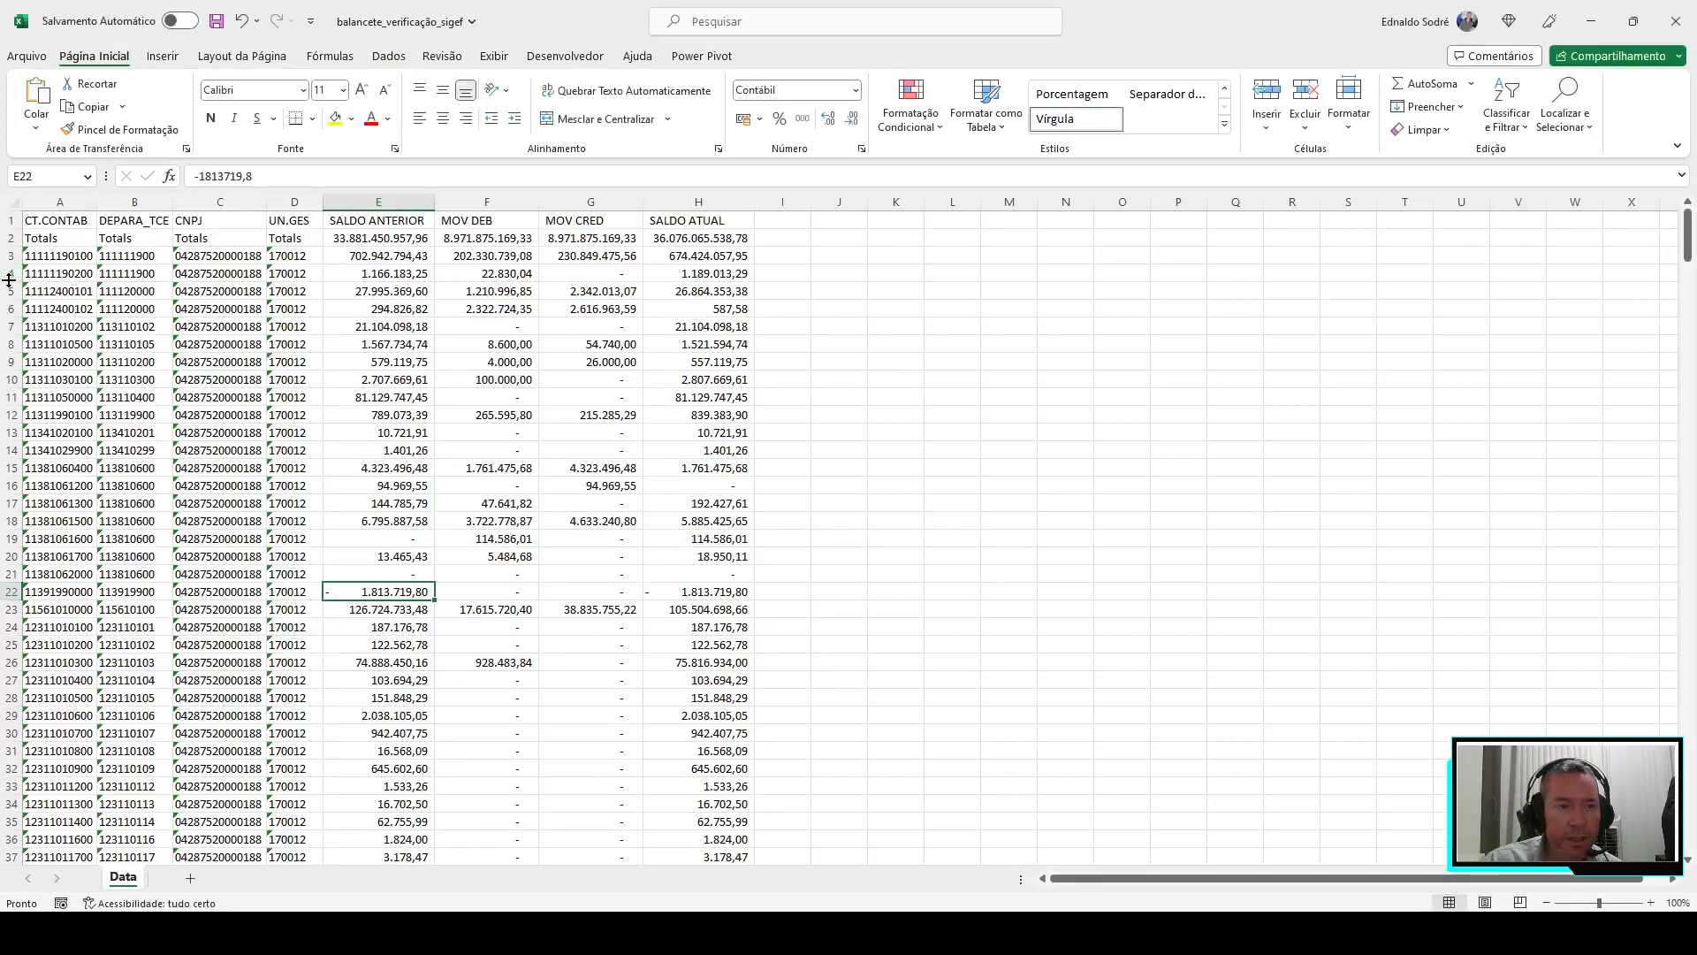
pyautogui.click(63, 206)
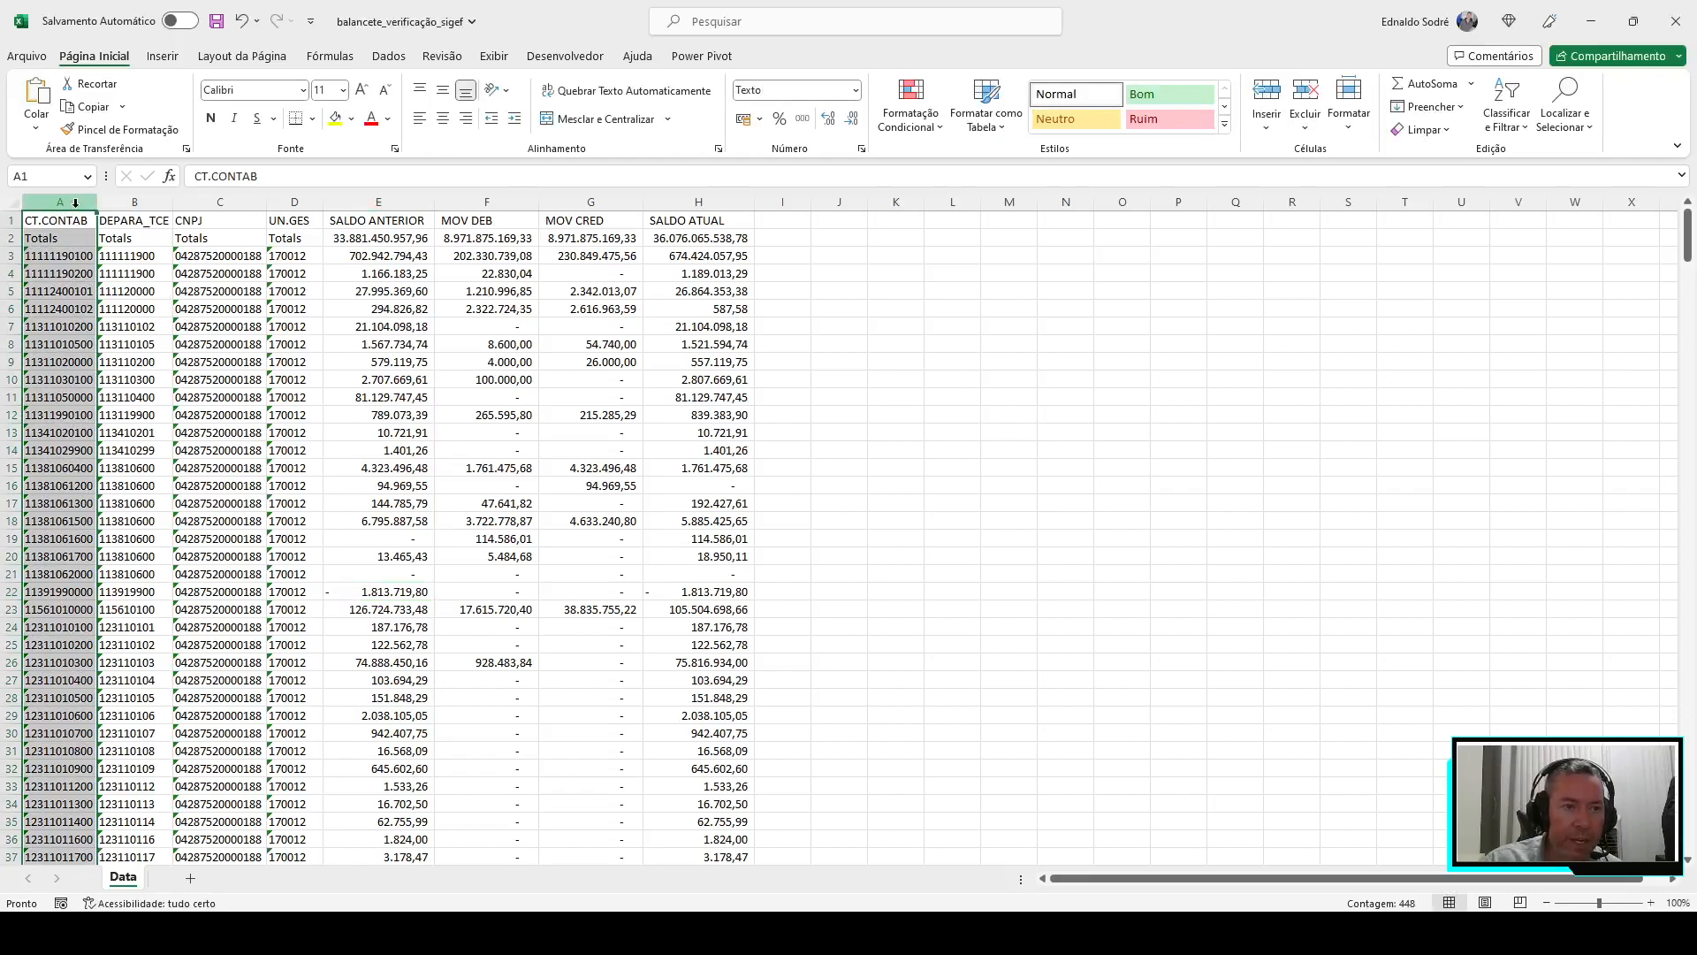
pyautogui.click(62, 223)
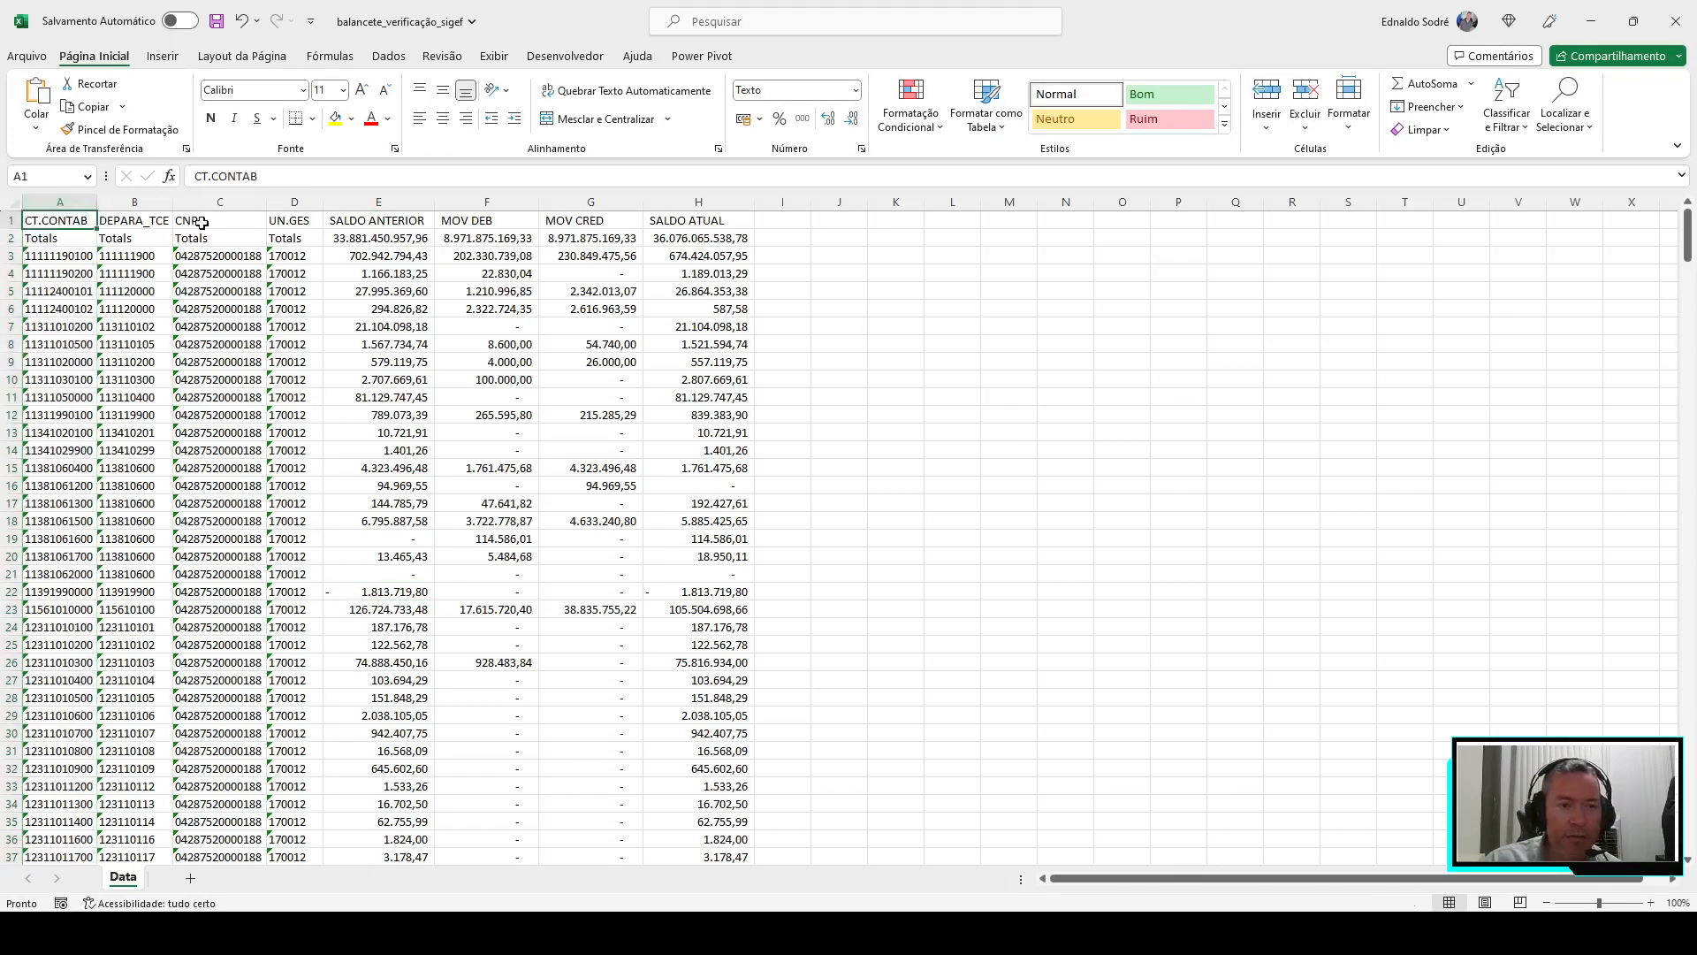
pyautogui.scroll(3, 292, 251)
# Examine the Data sheet's columns from DEPARA_TCE and CNPJ through UN.GES, SALDO ANTERIOR, MOV DEB and MOV CRED to SALDO ATUAL
pyautogui.moveTo(530, 204); pyautogui.dragTo(991, 204)
pyautogui.click(884, 325)
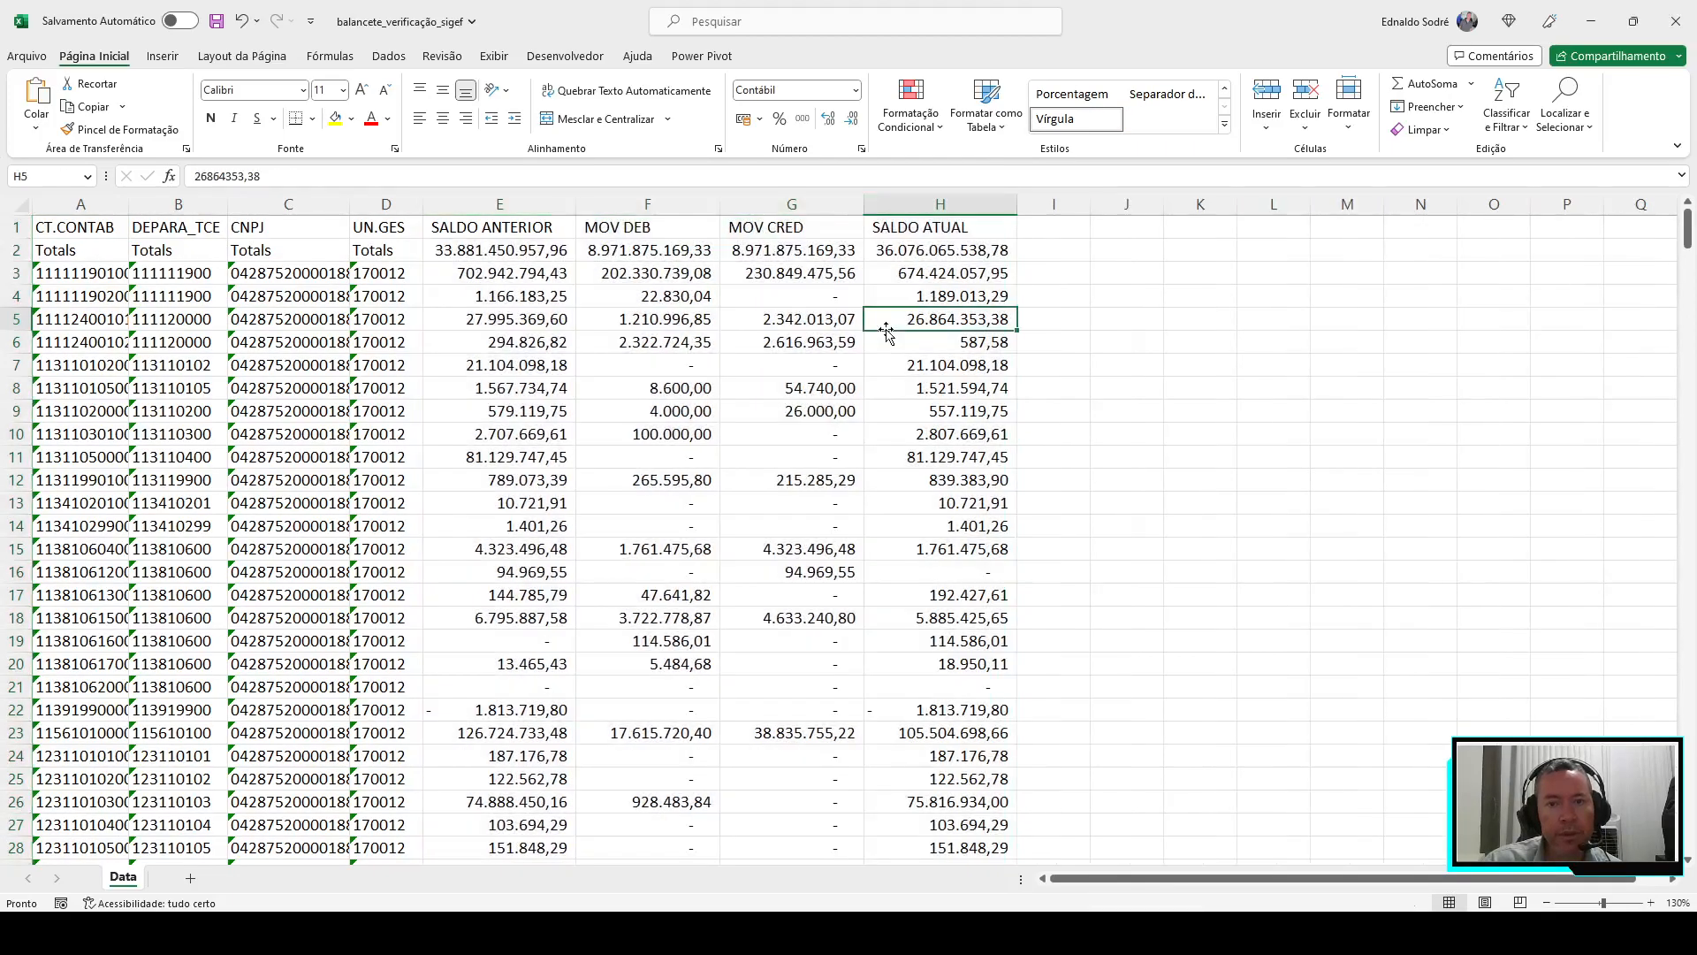
pyautogui.click(178, 204)
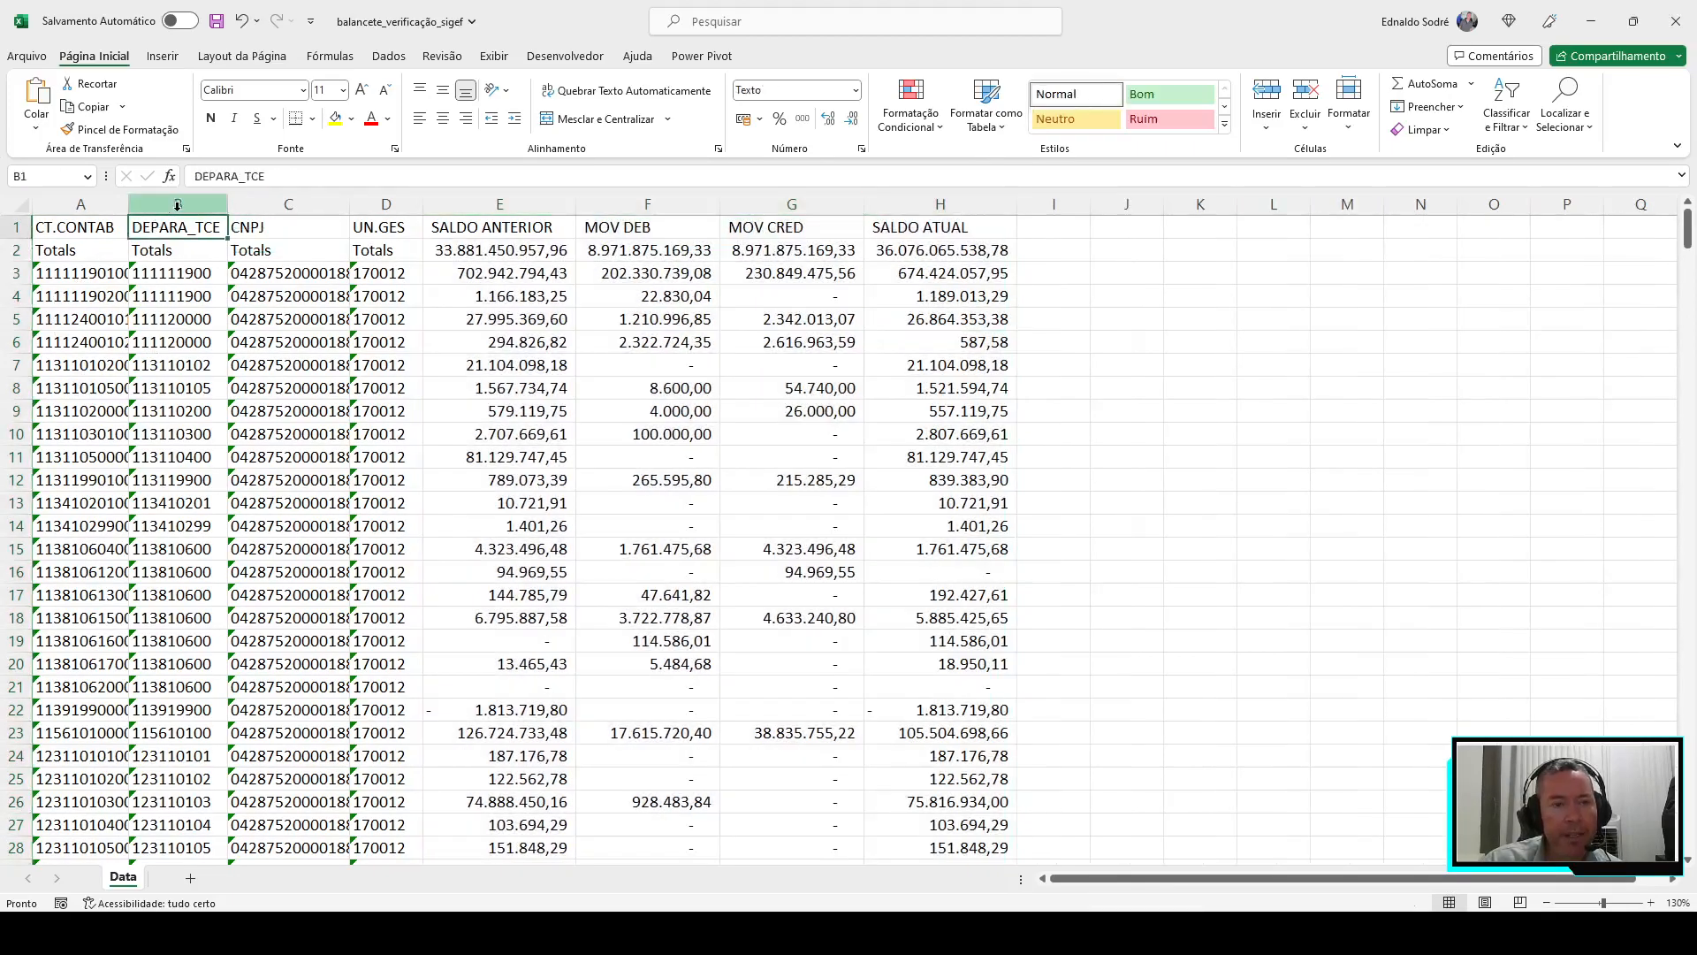
pyautogui.click(288, 204)
pyautogui.click(389, 208)
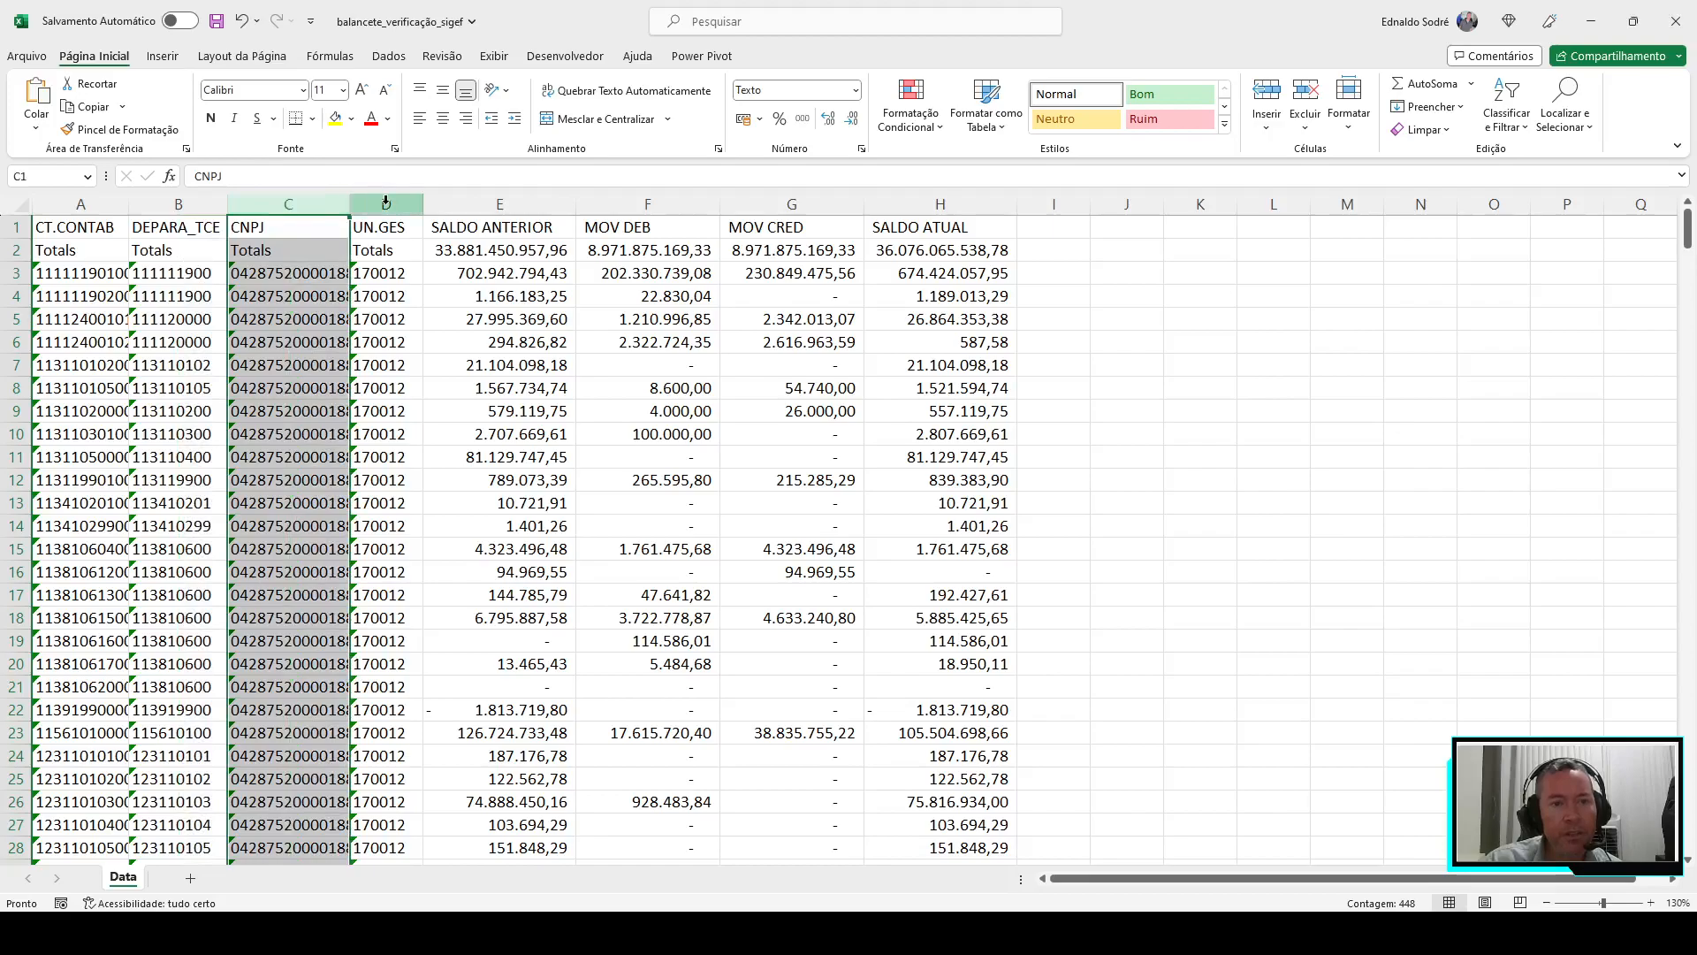
pyautogui.click(500, 204)
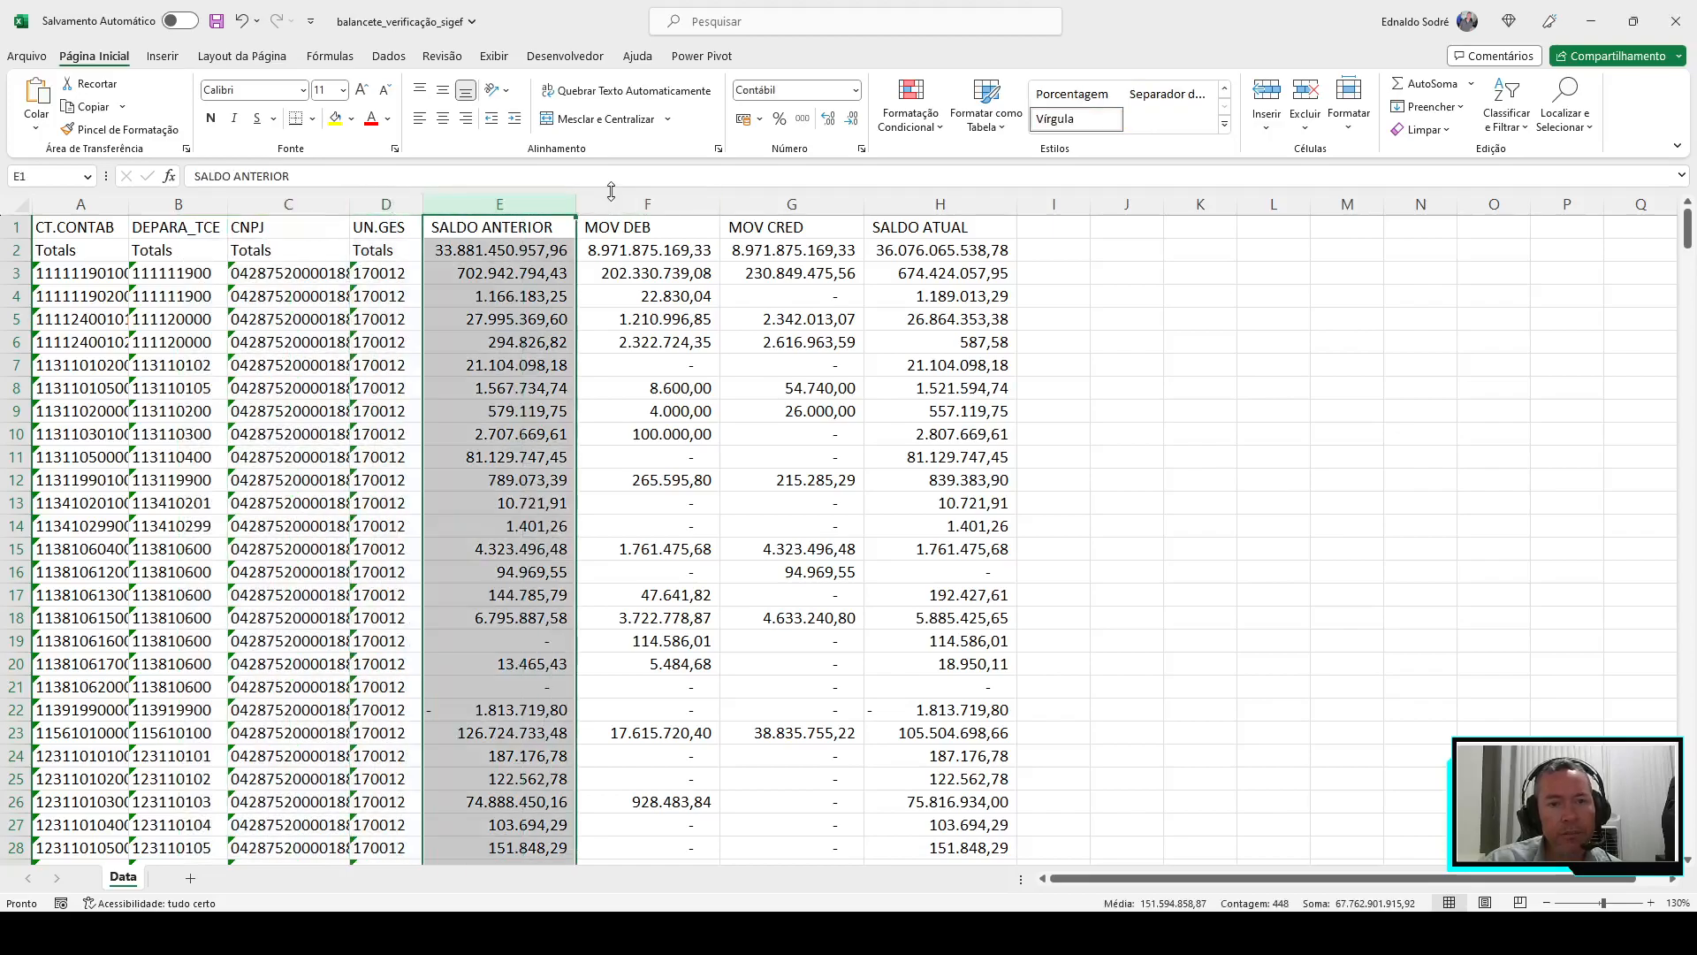
pyautogui.click(710, 207)
pyautogui.click(796, 203)
pyautogui.click(971, 202)
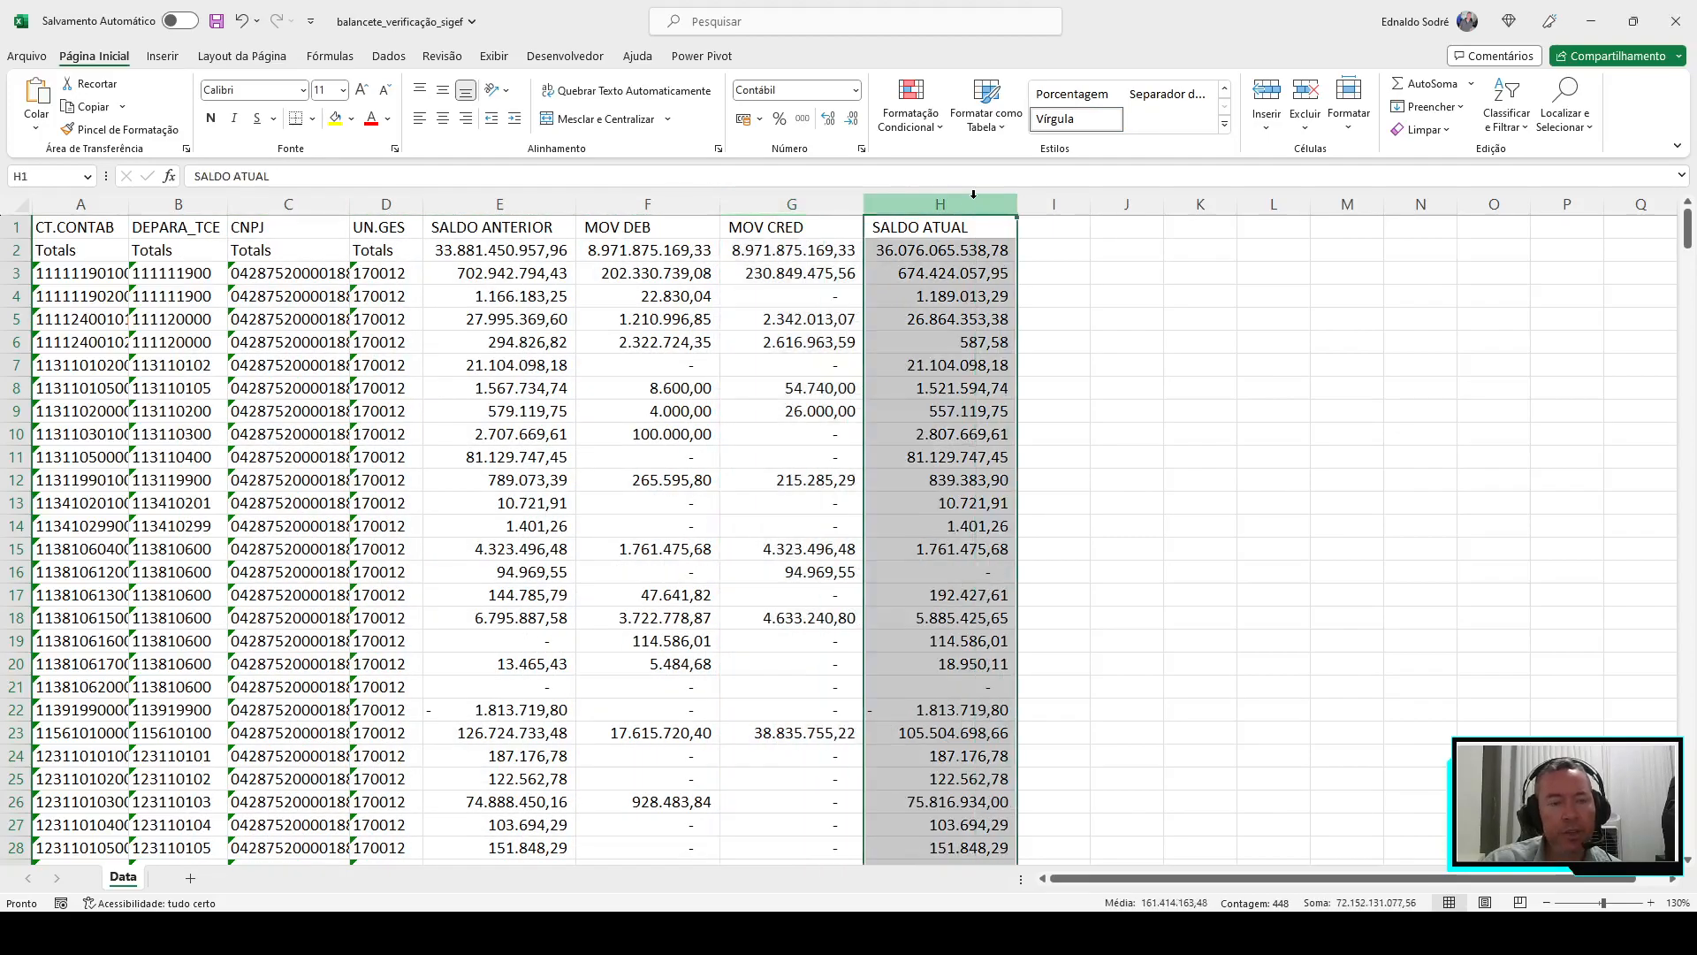
pyautogui.click(499, 296)
pyautogui.click(240, 314)
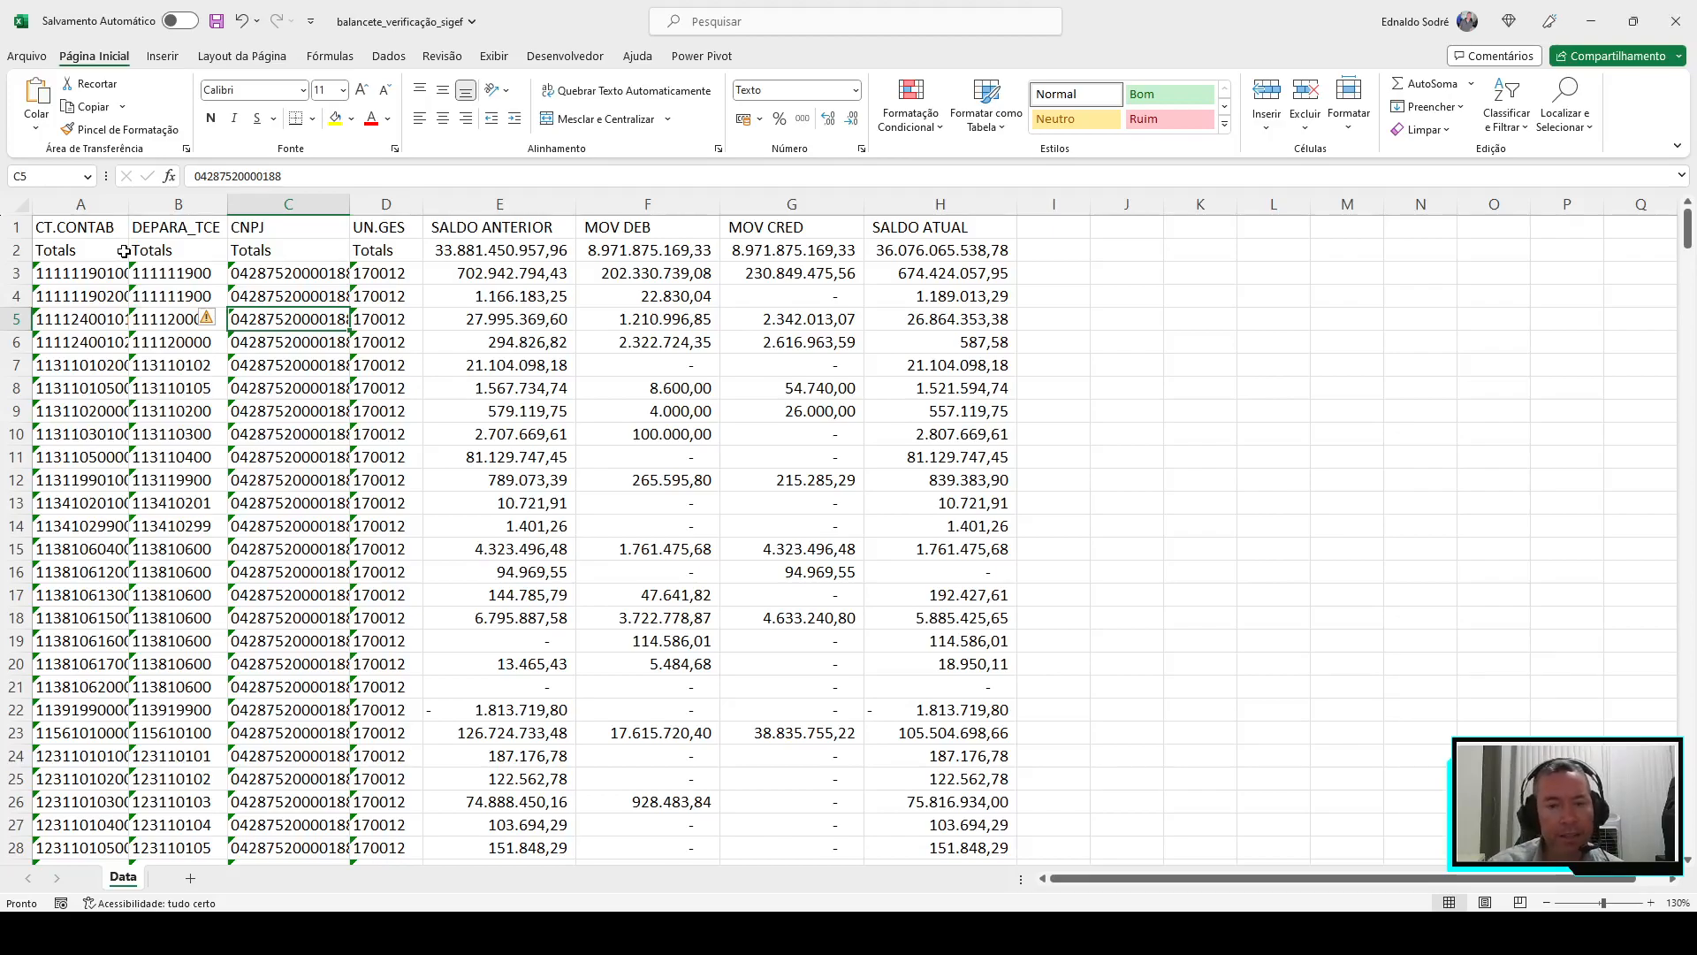
# Fit the width of the CT.CONTAB column to its account codes
pyautogui.click(175, 281)
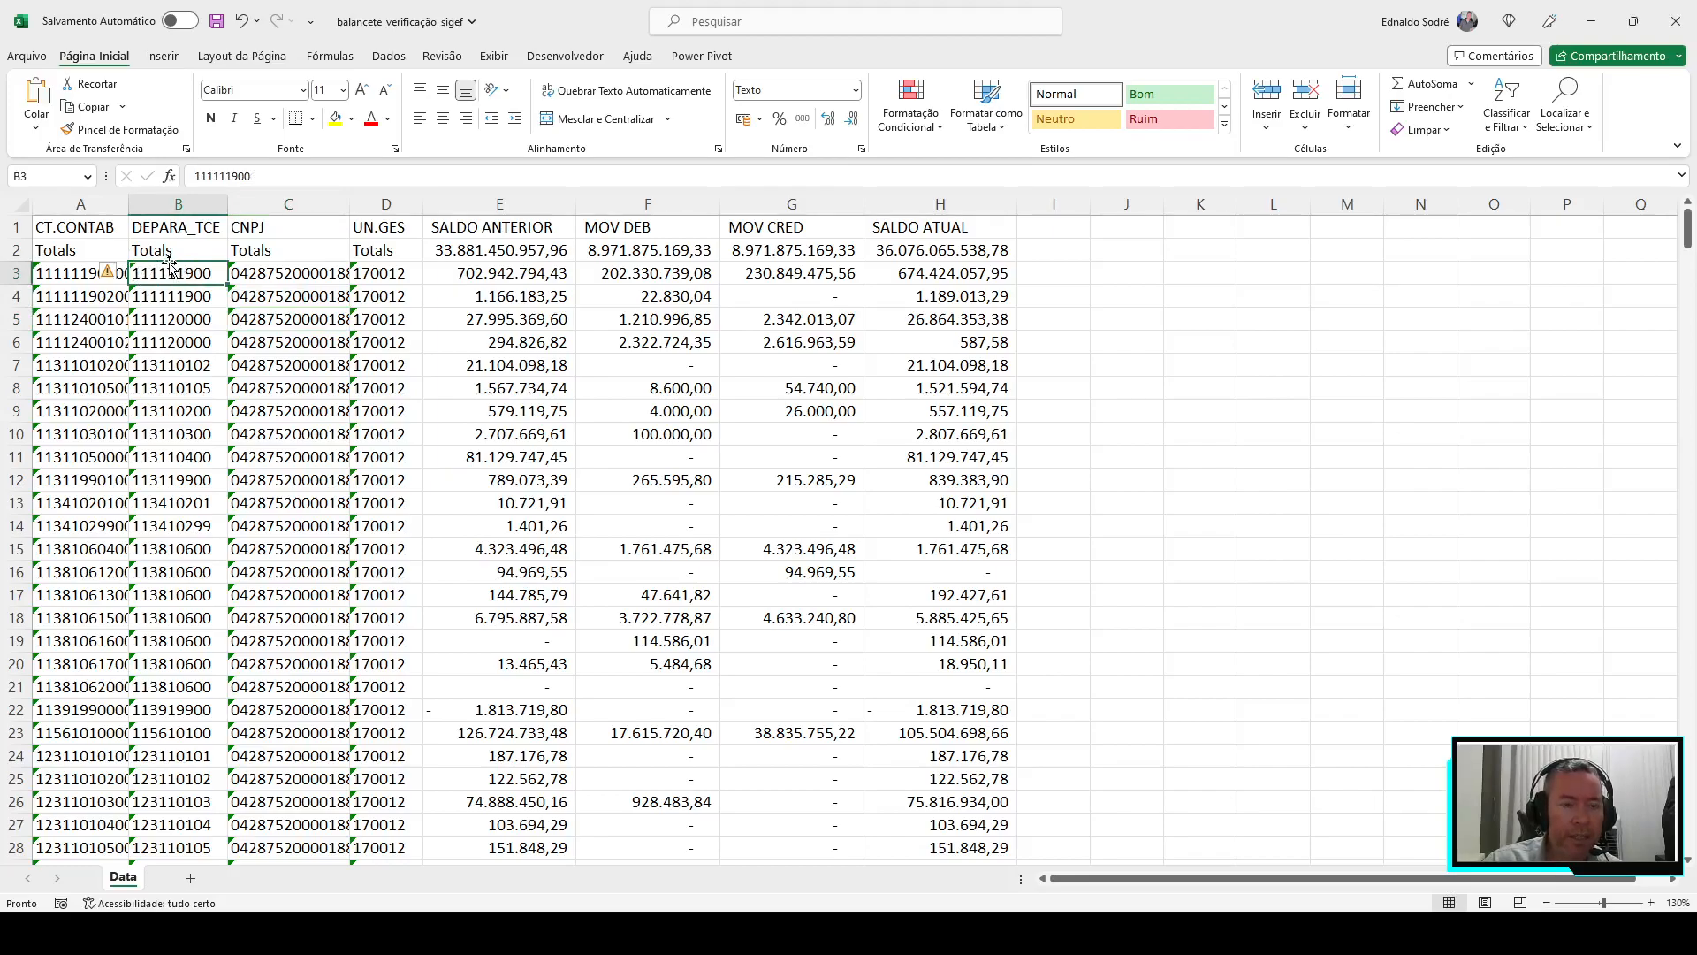
pyautogui.click(84, 275)
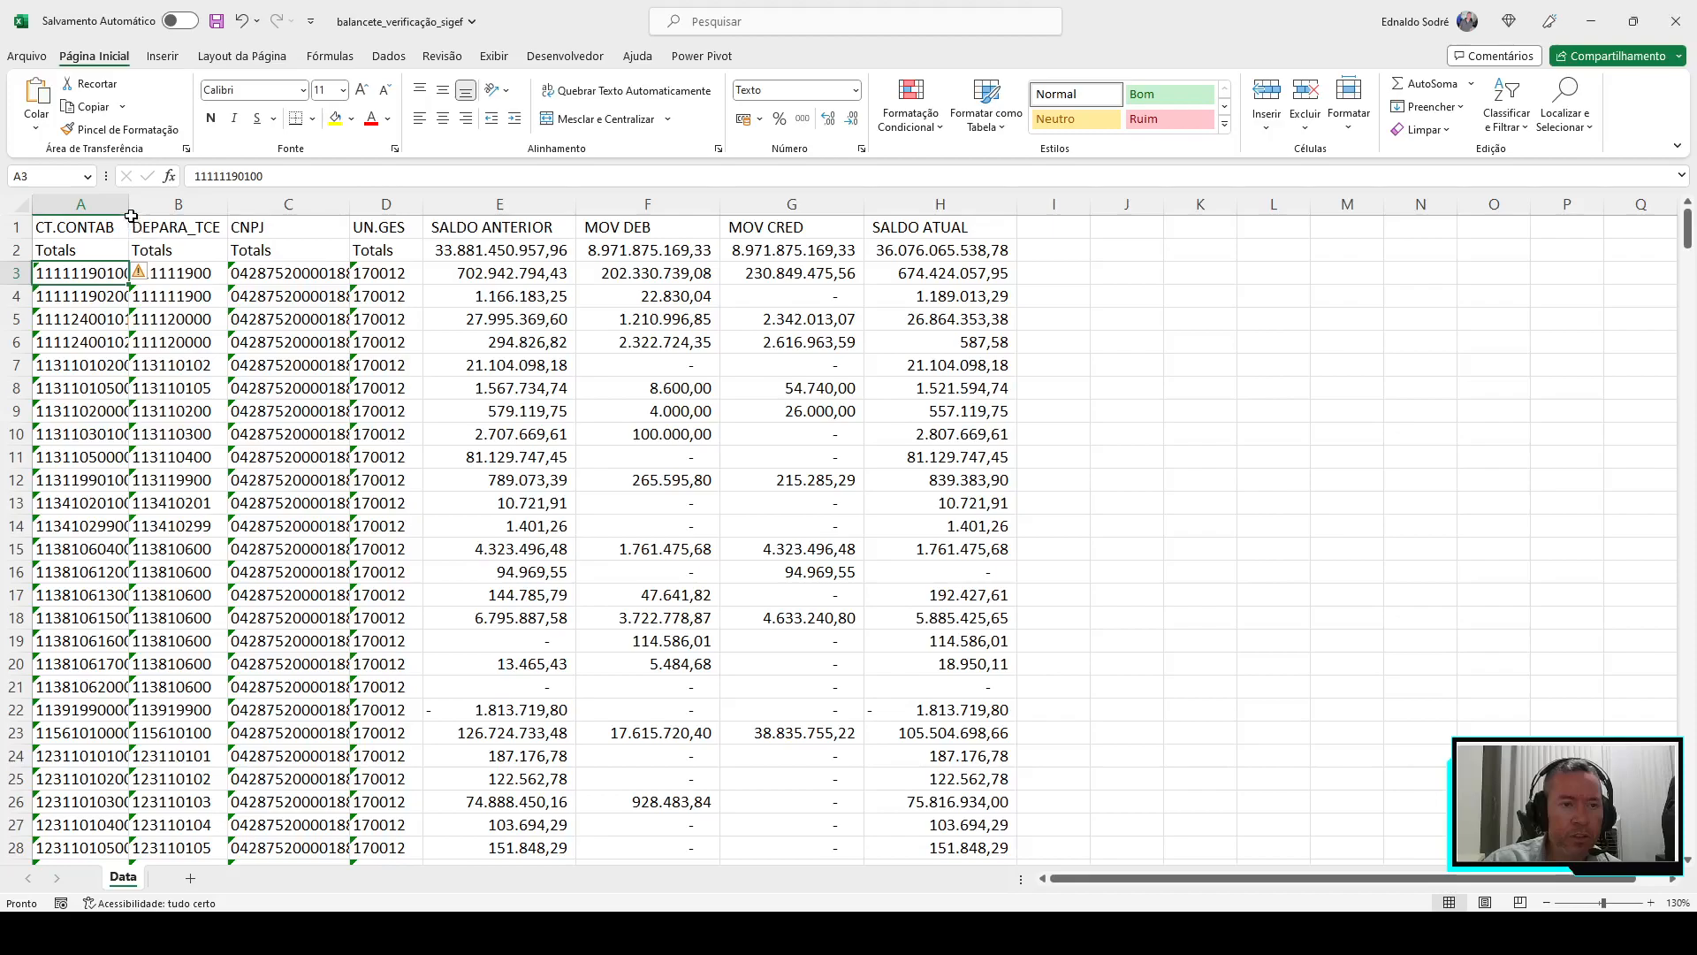
pyautogui.doubleClick(131, 216)
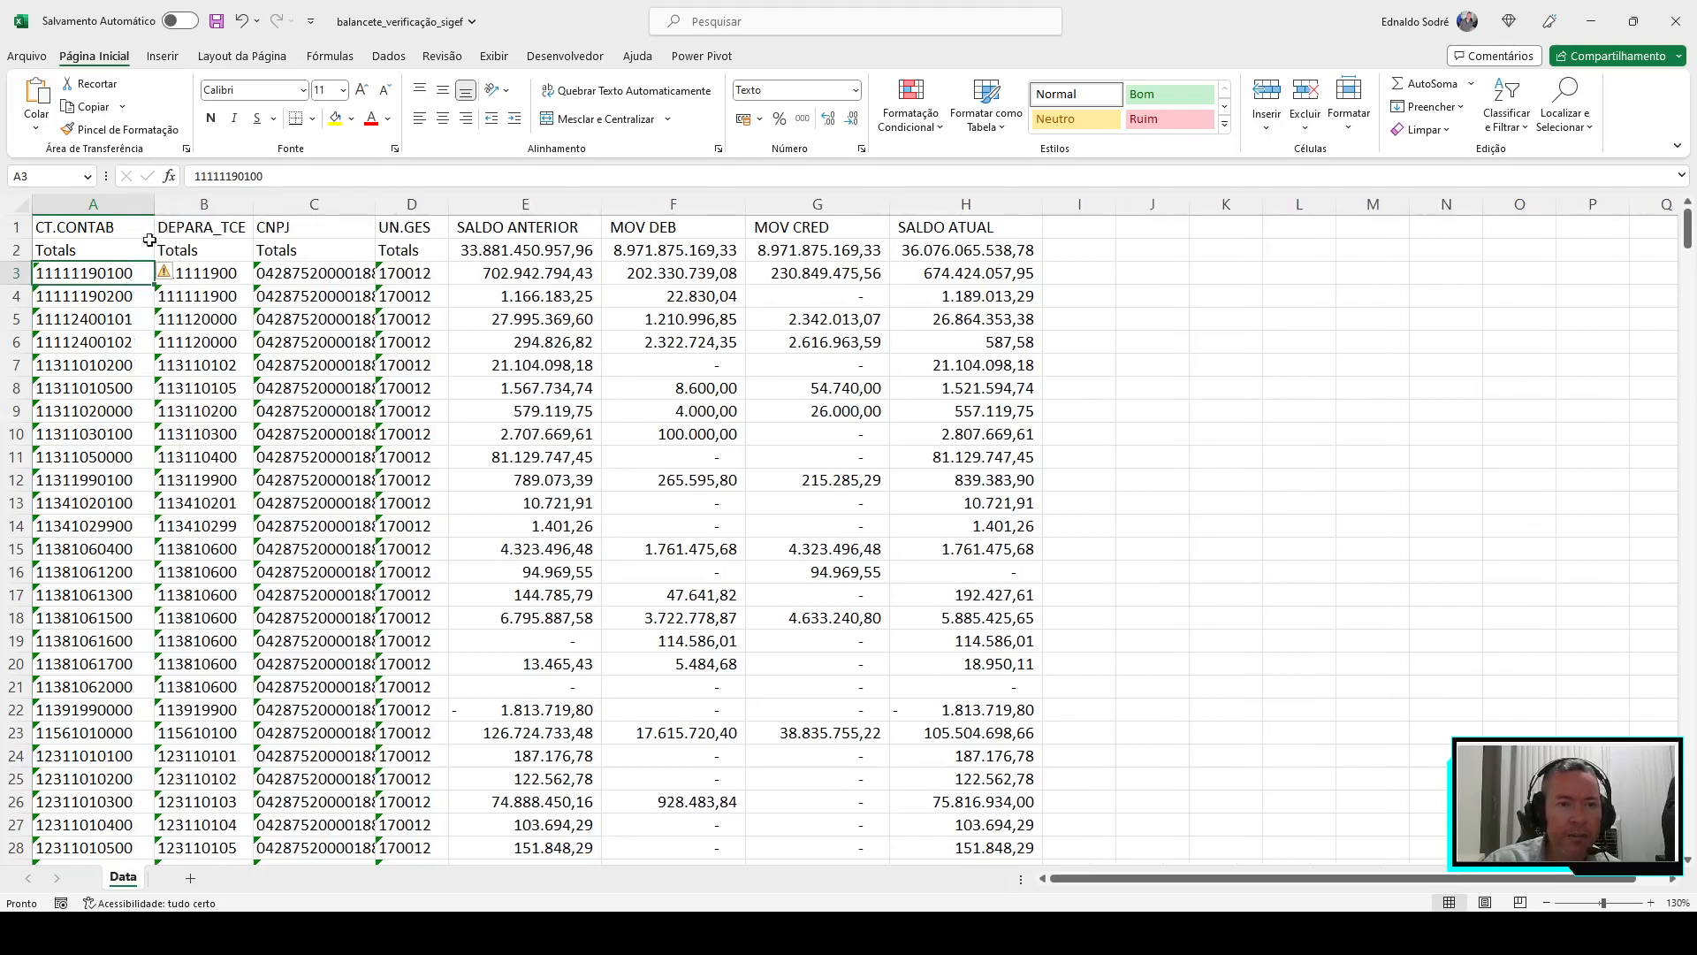
# Check the CT.CONTAB code and the SALDO ATUAL value of the first account in row 3
pyautogui.click(396, 269)
pyautogui.click(82, 276)
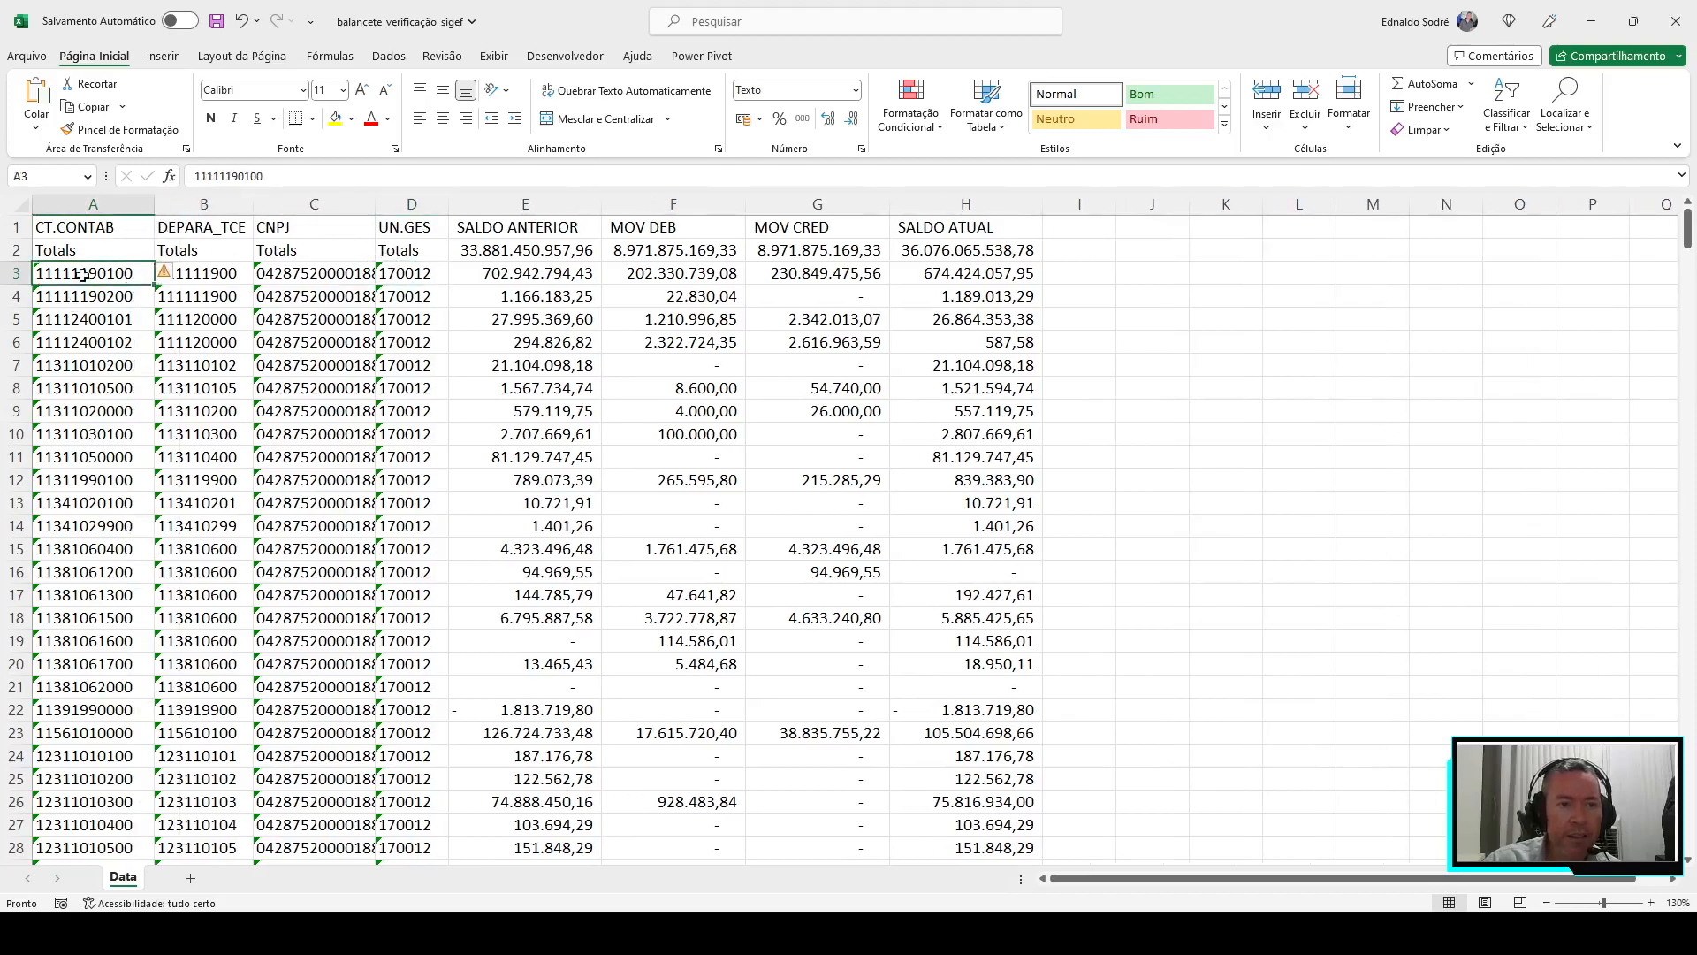
pyautogui.click(975, 275)
# Switch to SIGEF in Edge, search its functions for "detalhar conta" and open Detalhar Conta
pyautogui.moveTo(929, 932)
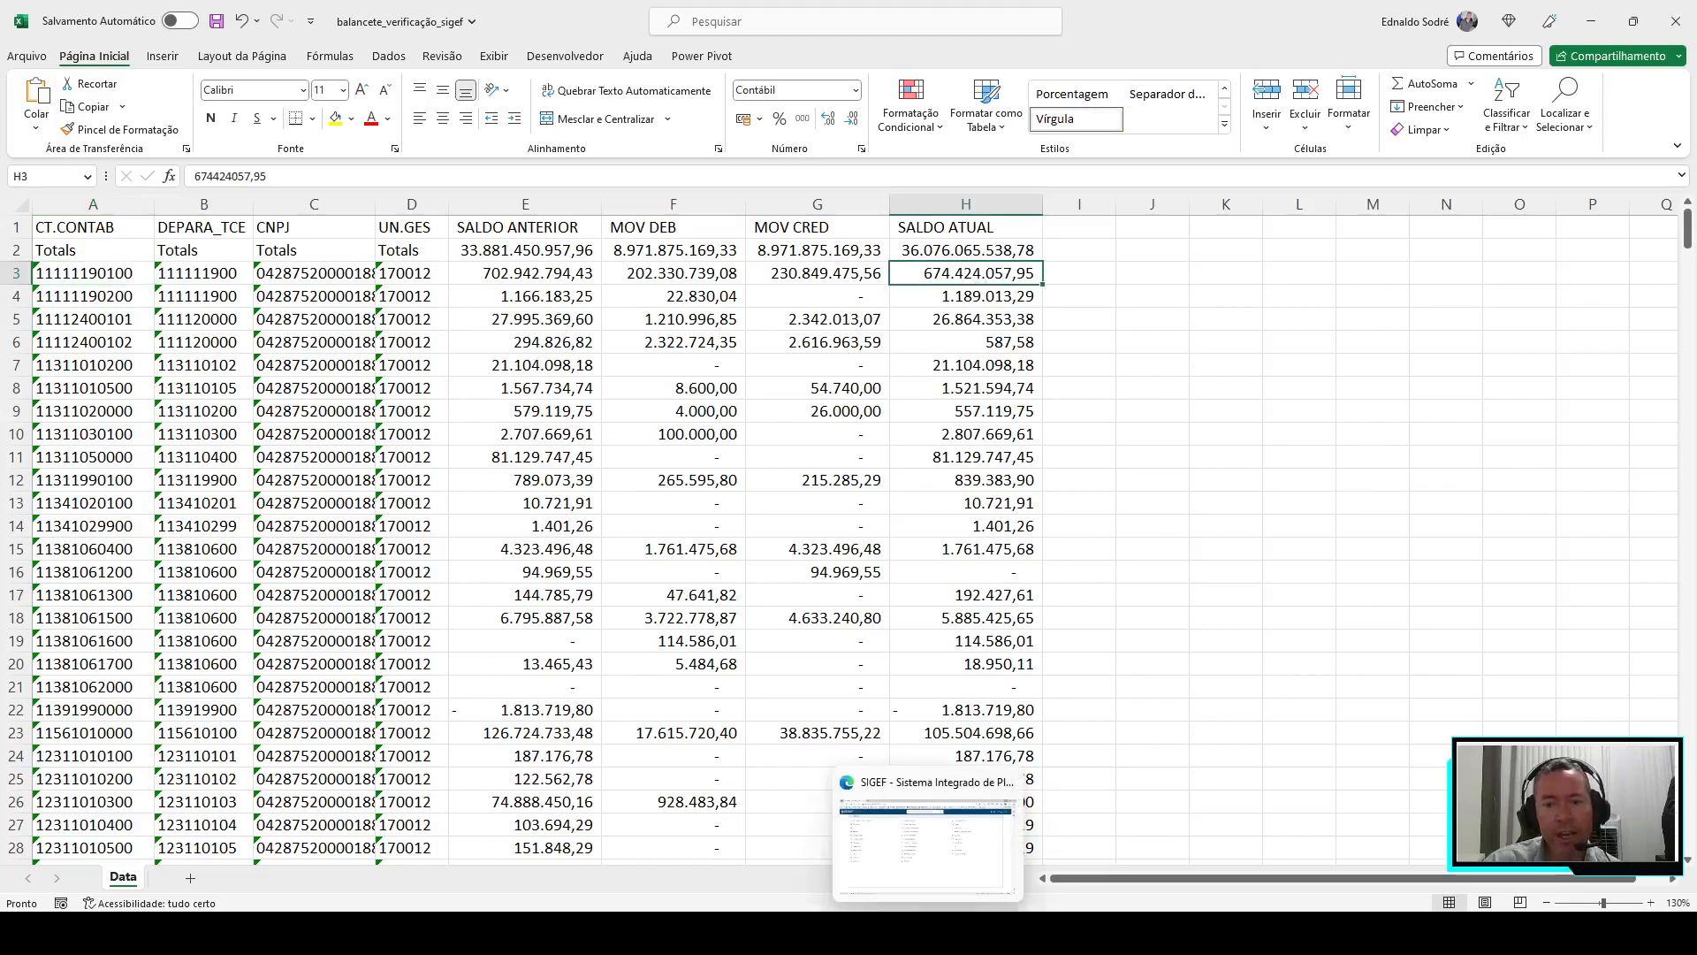
pyautogui.click(926, 838)
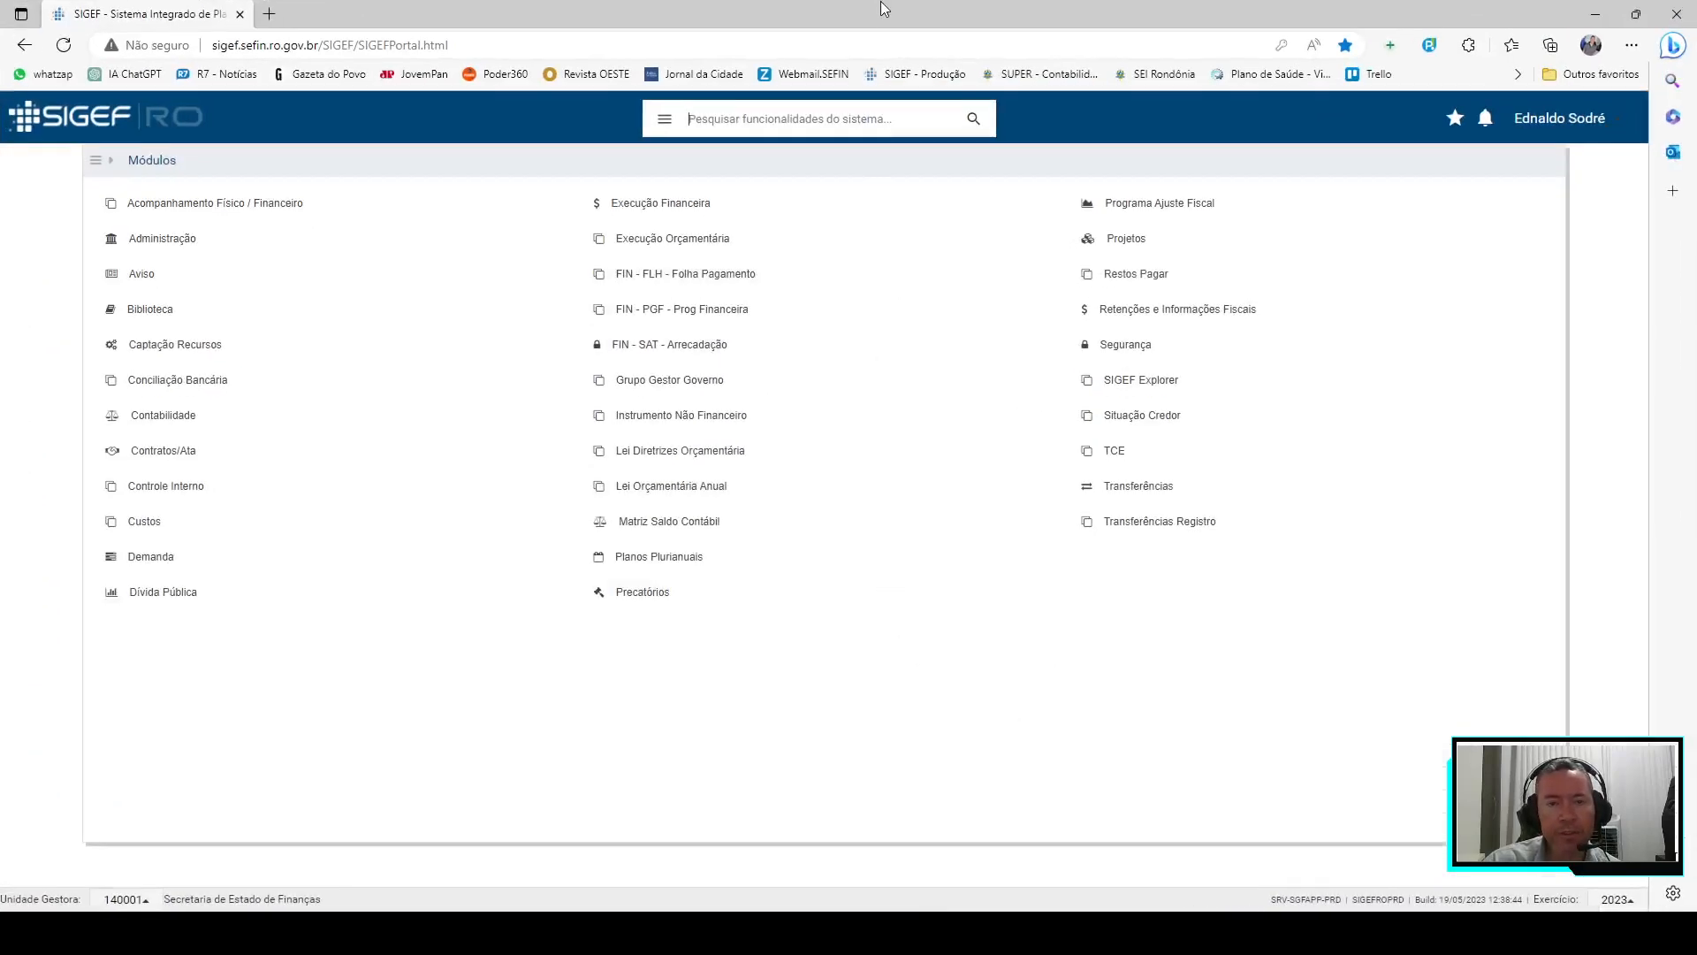
pyautogui.write('d')
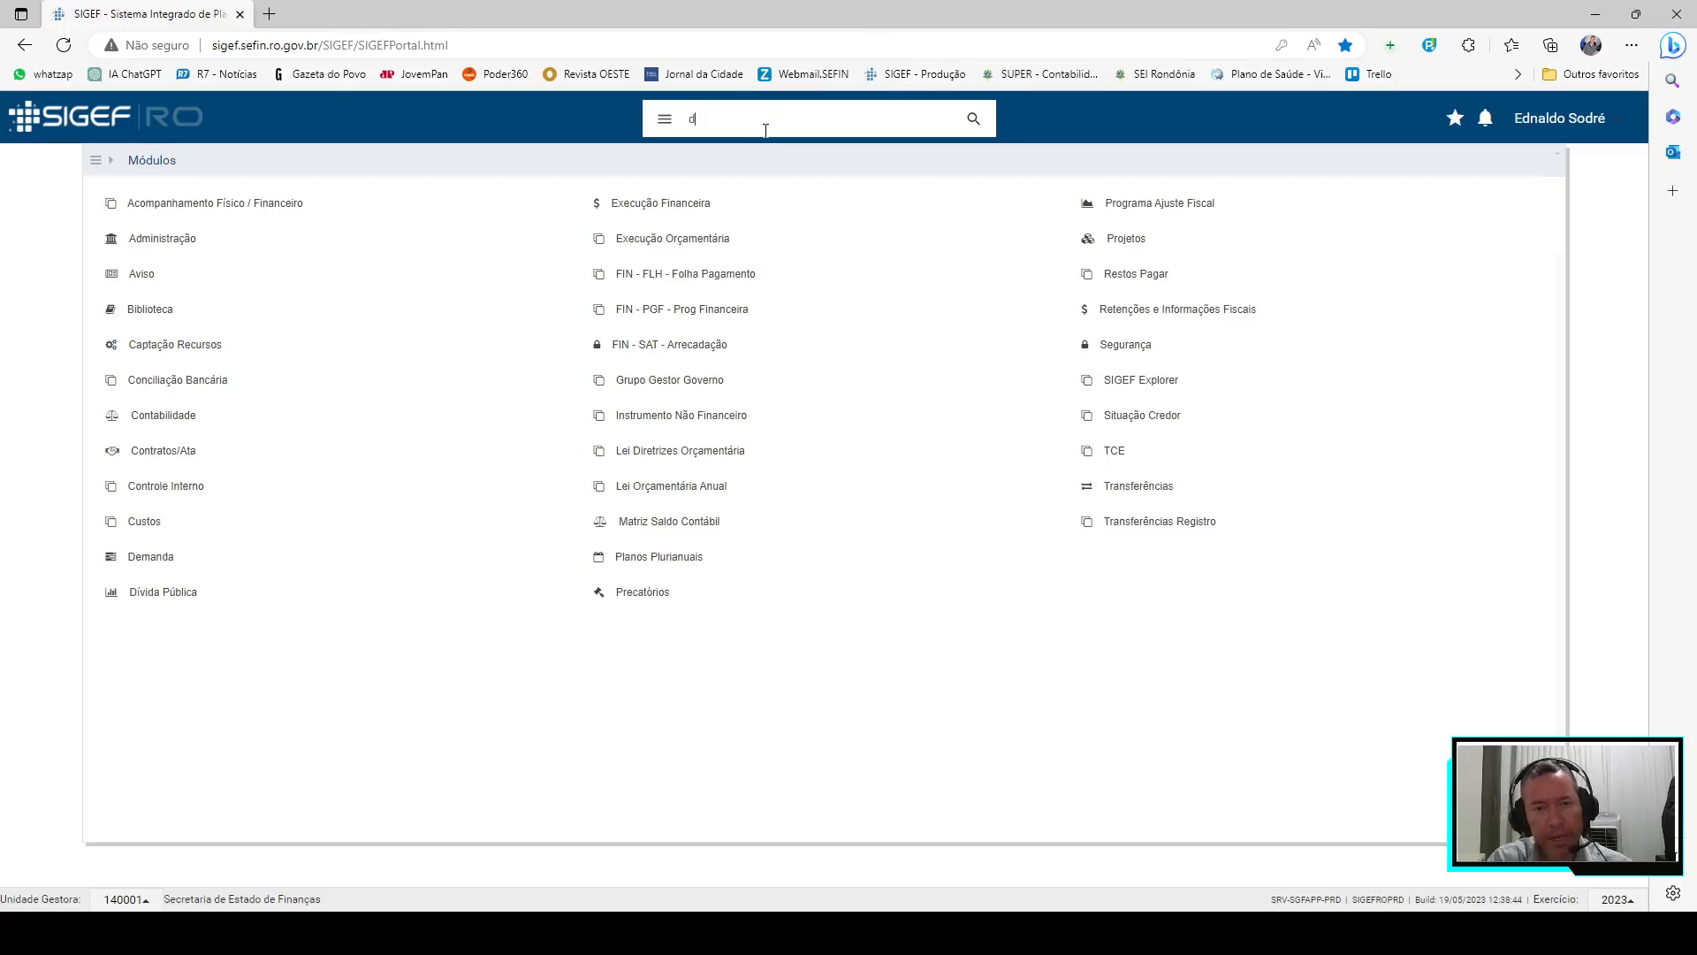
pyautogui.write('etalhar conta')
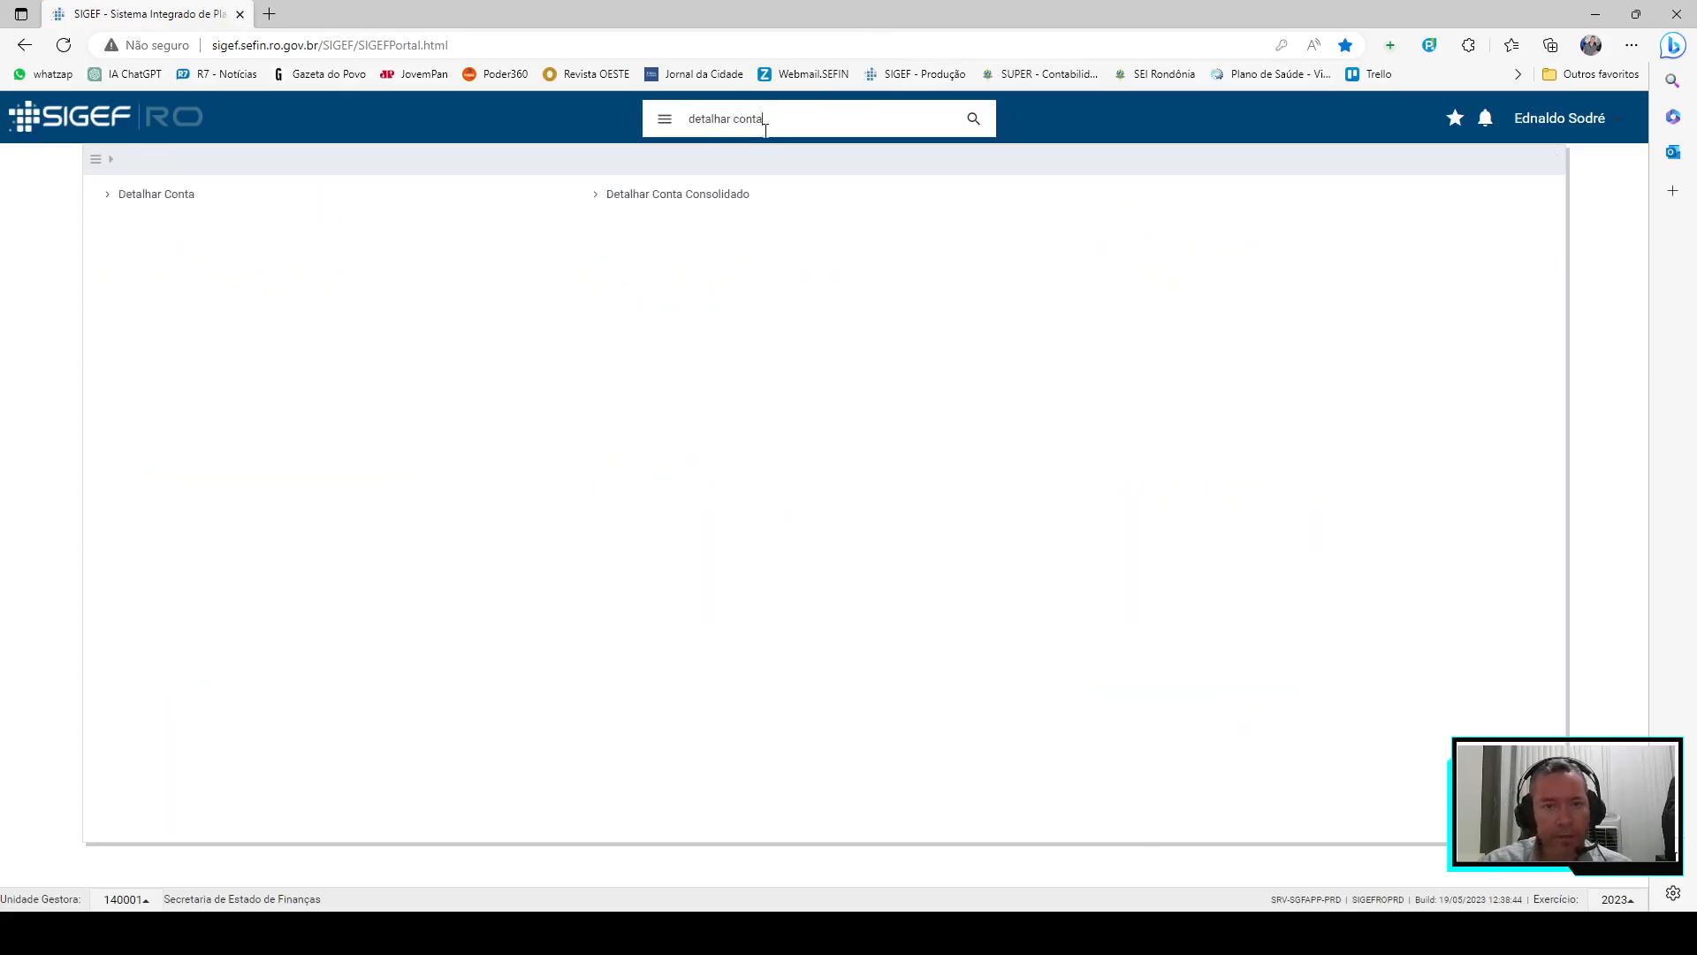
pyautogui.click(115, 197)
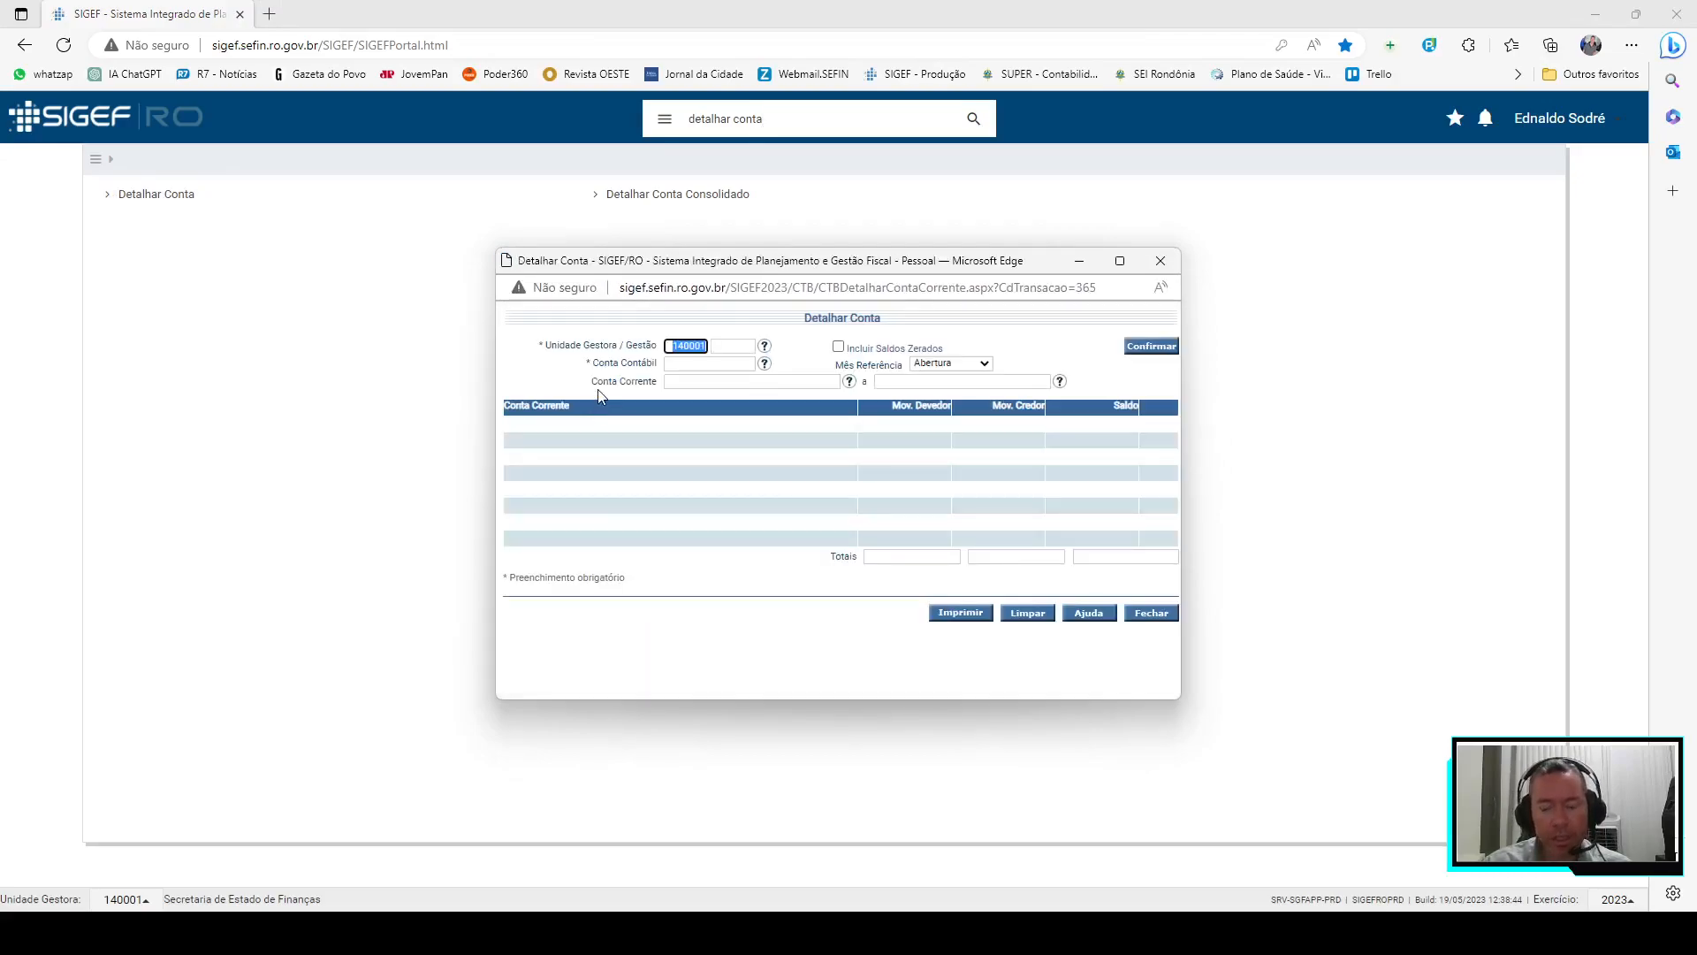
# Set Unidade Gestora to 170012 and Gestão to 17012 in the Detalhar Conta form
pyautogui.write('170012')
pyautogui.press('Tab')
pyautogui.write('17012')
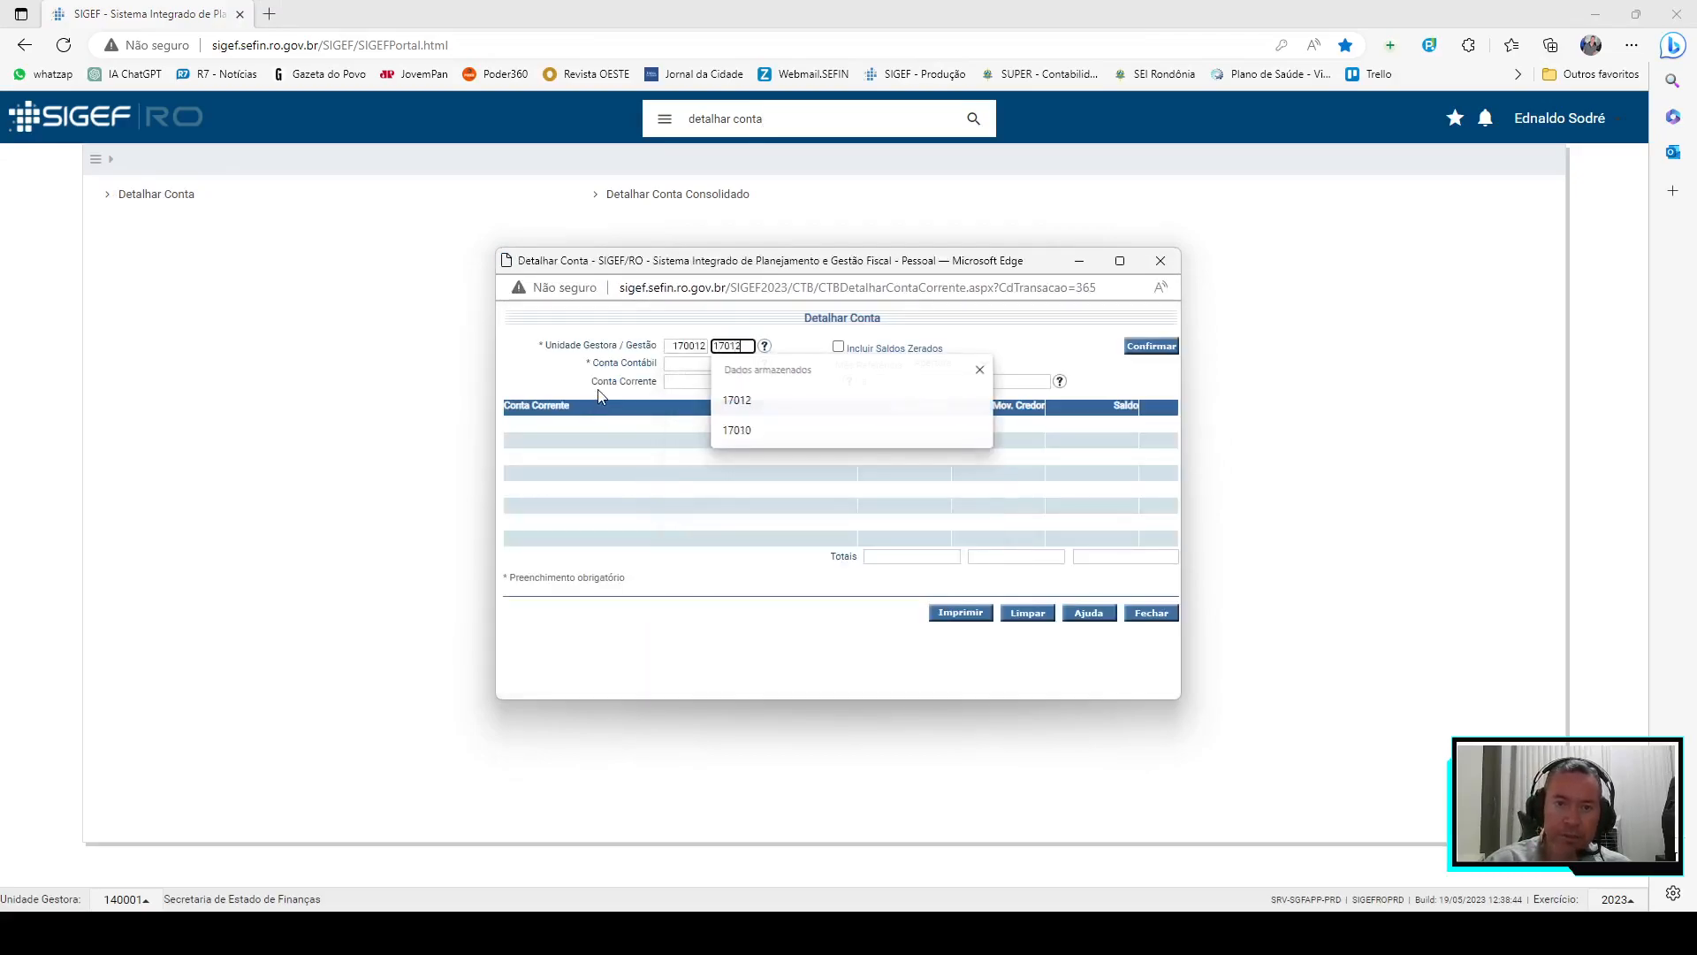
pyautogui.press('Tab')
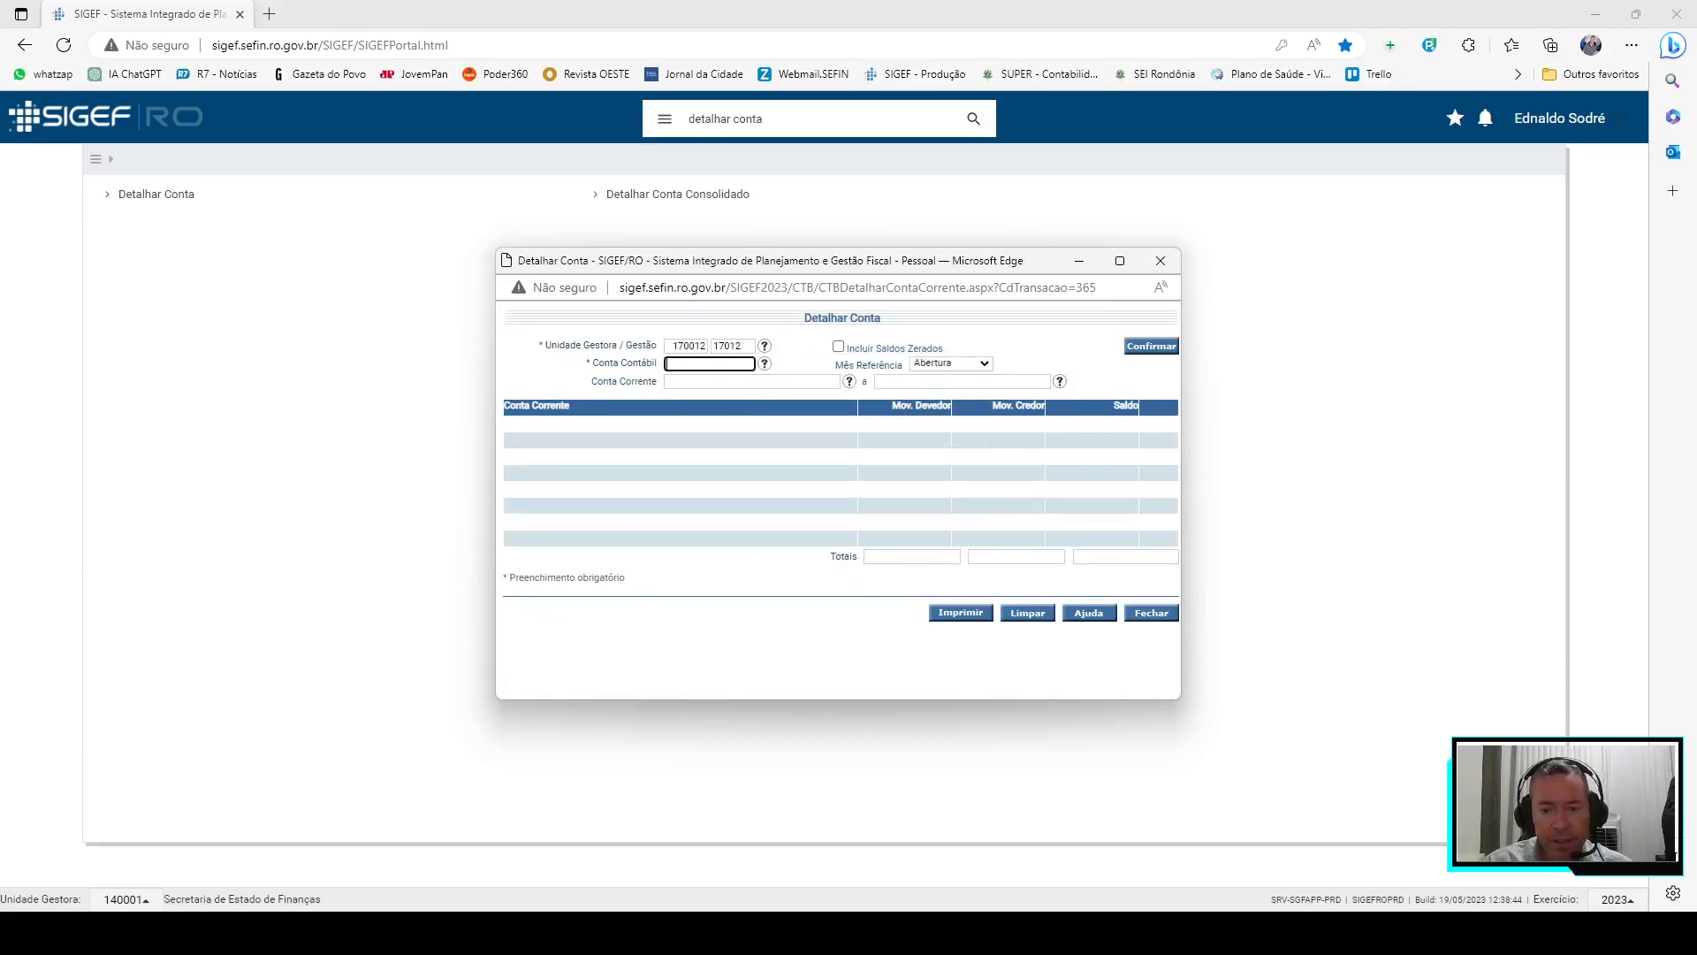
# Switch to the Excel balancete, place its reduced window over the Detalhar Conta form and check the first account's CT.CONTAB code in row 3
pyautogui.moveTo(1127, 933)
pyautogui.click(1220, 835)
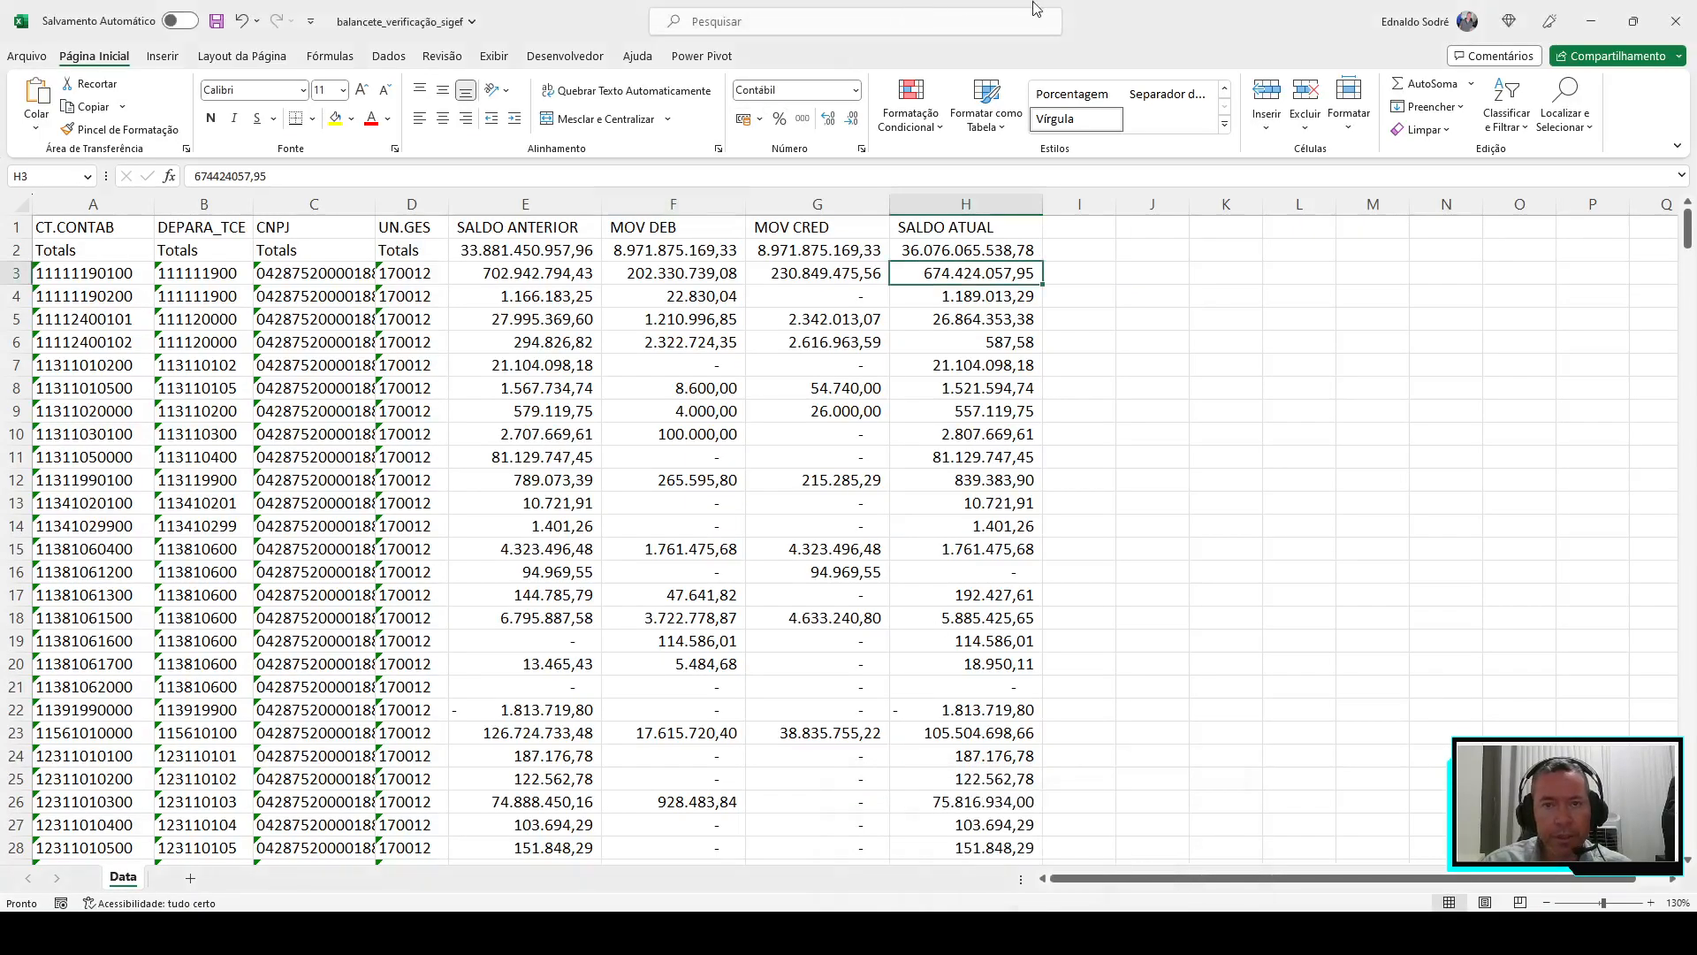
pyautogui.moveTo(1036, 9); pyautogui.dragTo(945, 450)
pyautogui.click(669, 701)
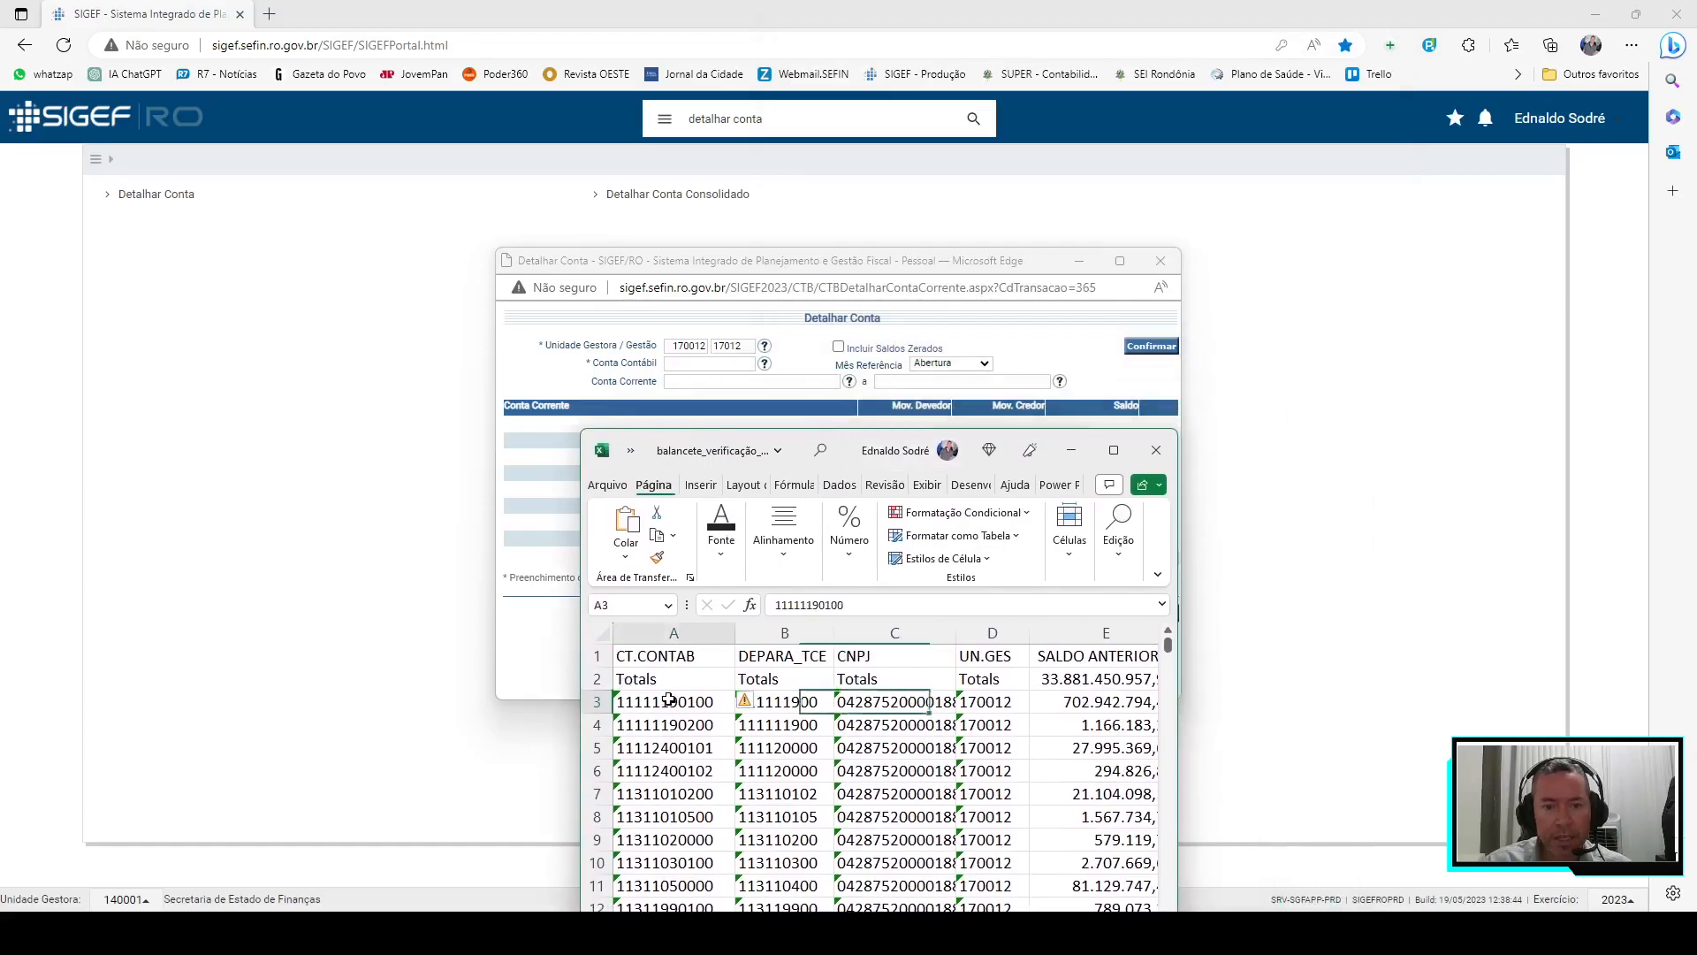
pyautogui.moveTo(669, 700); pyautogui.dragTo(667, 366)
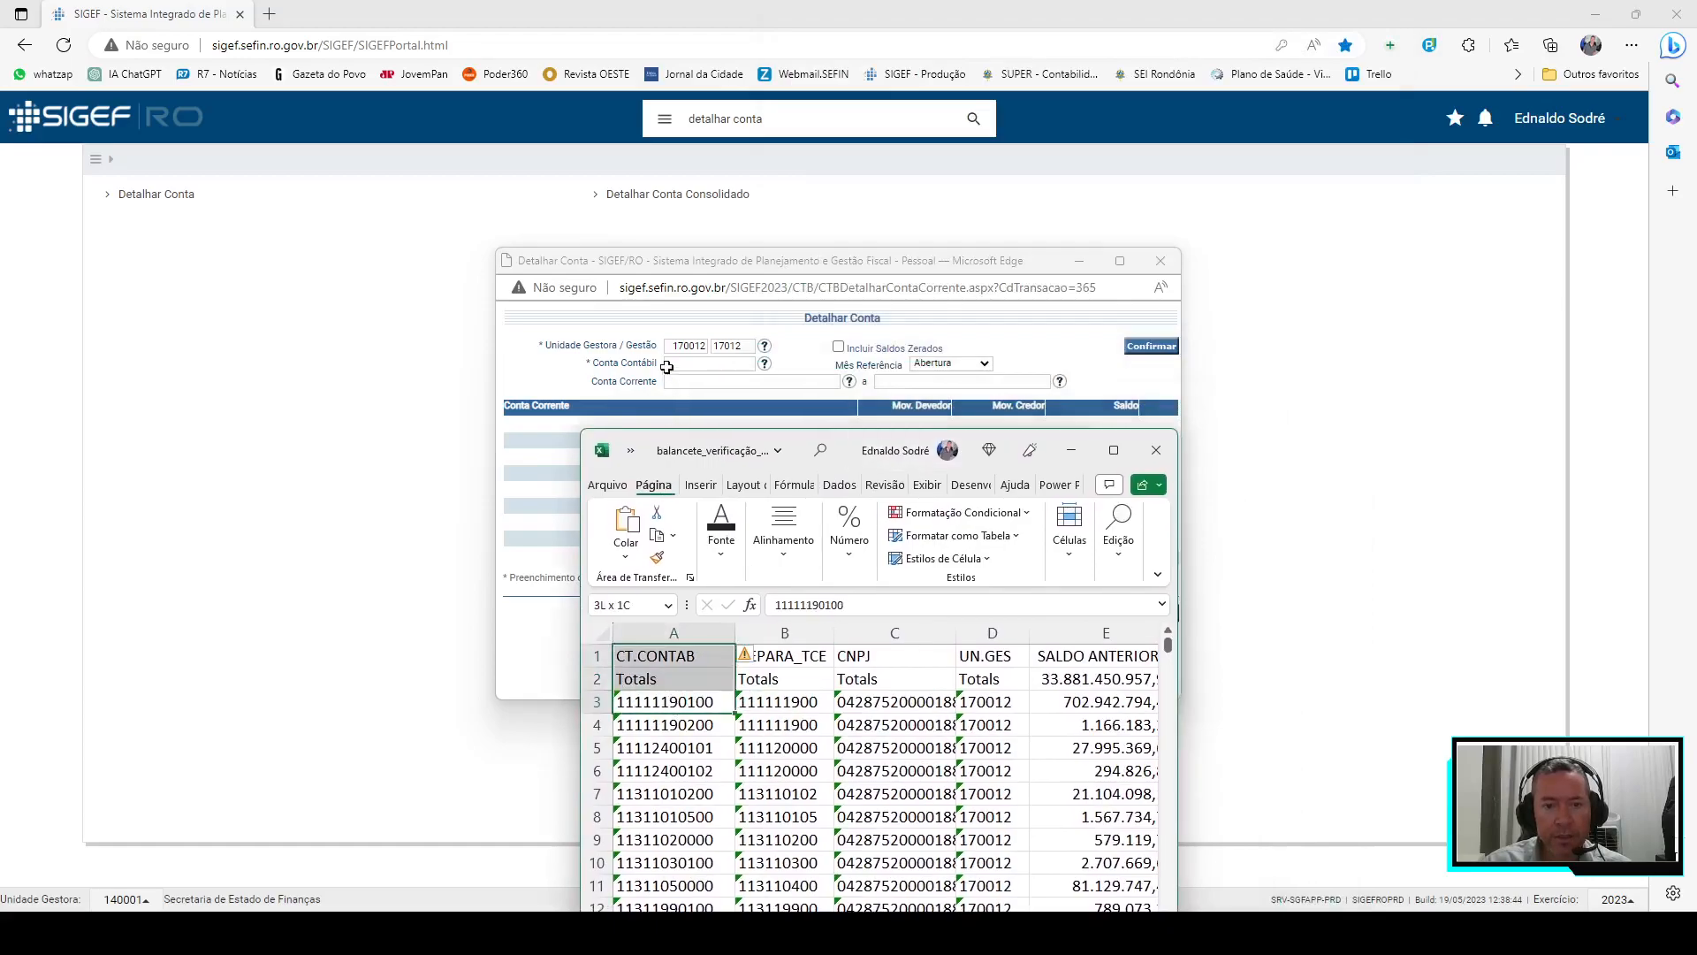
pyautogui.click(676, 702)
pyautogui.doubleClick(677, 704)
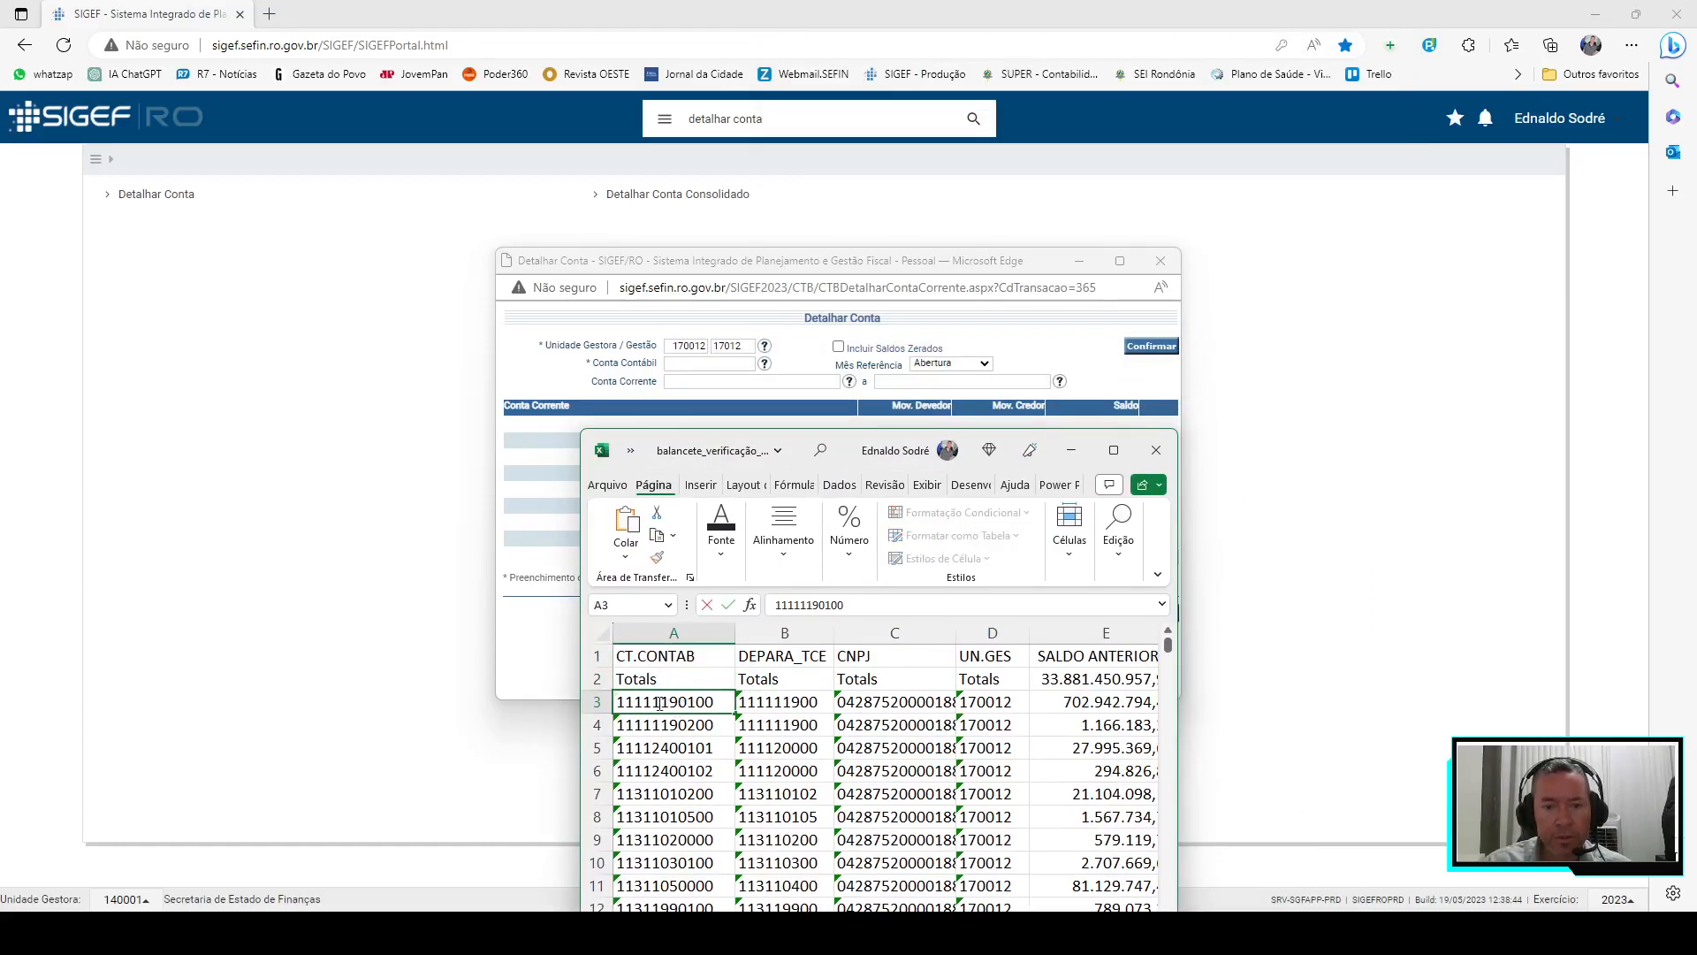
pyautogui.doubleClick(659, 703)
pyautogui.moveTo(652, 702); pyautogui.dragTo(714, 702)
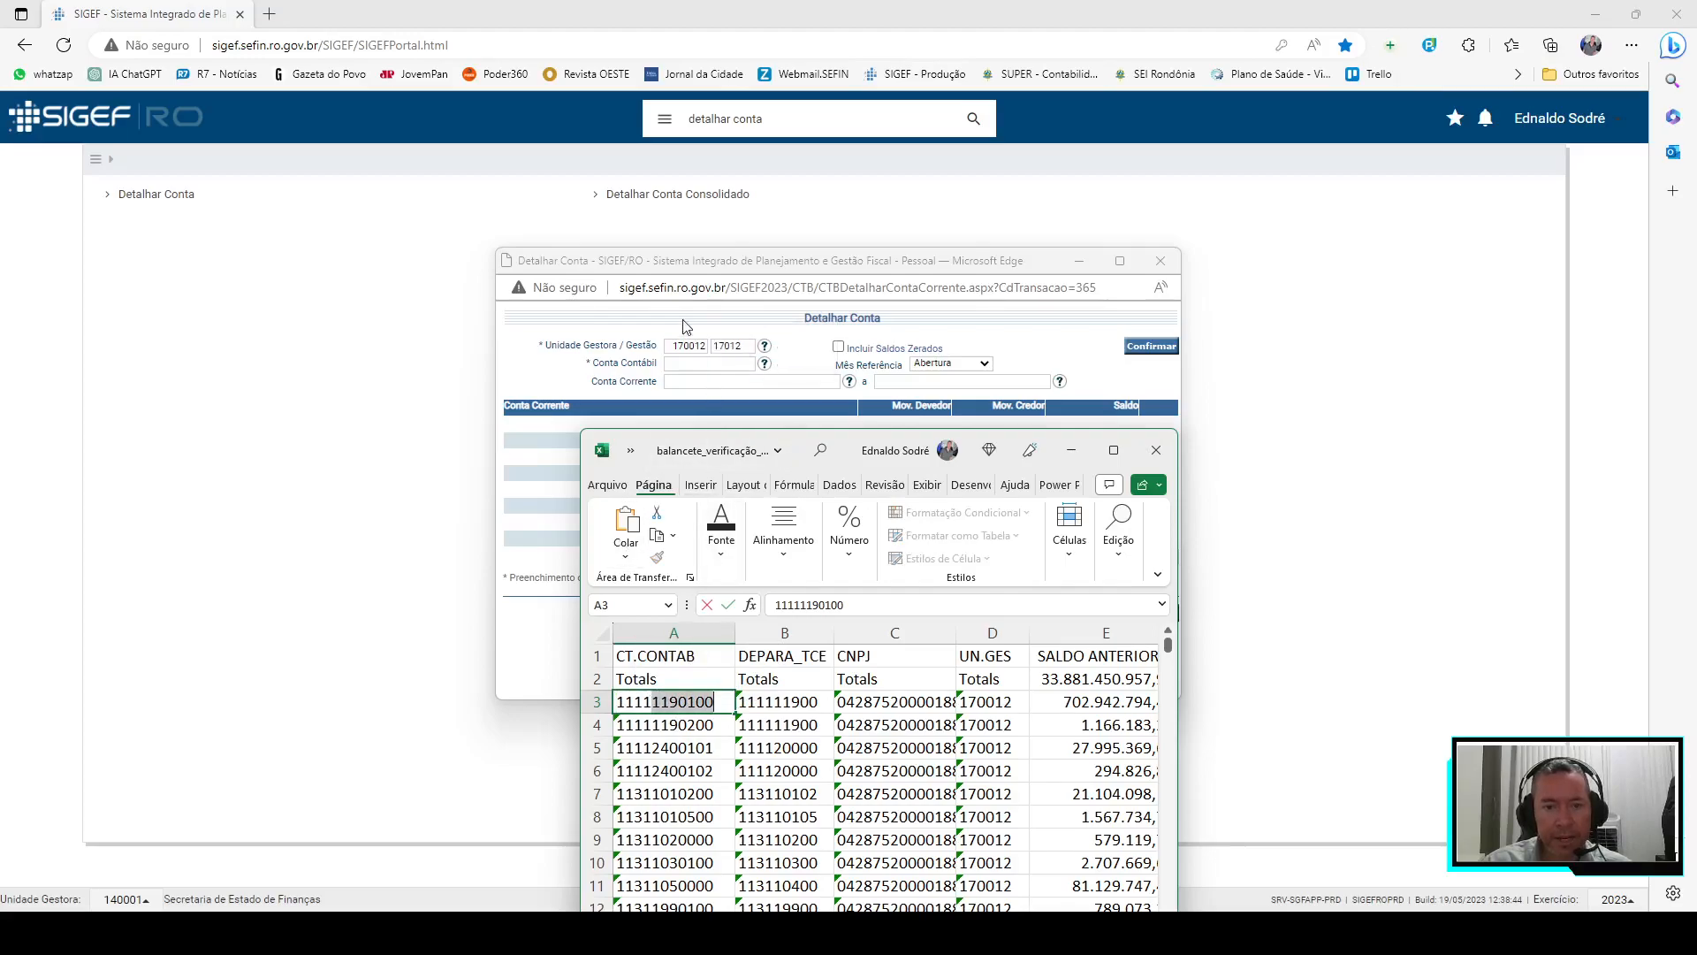
# Look up accounts starting with 1111119 and choose 1.1.1.1.1.19.01.00 as the Conta Contábil
pyautogui.click(695, 361)
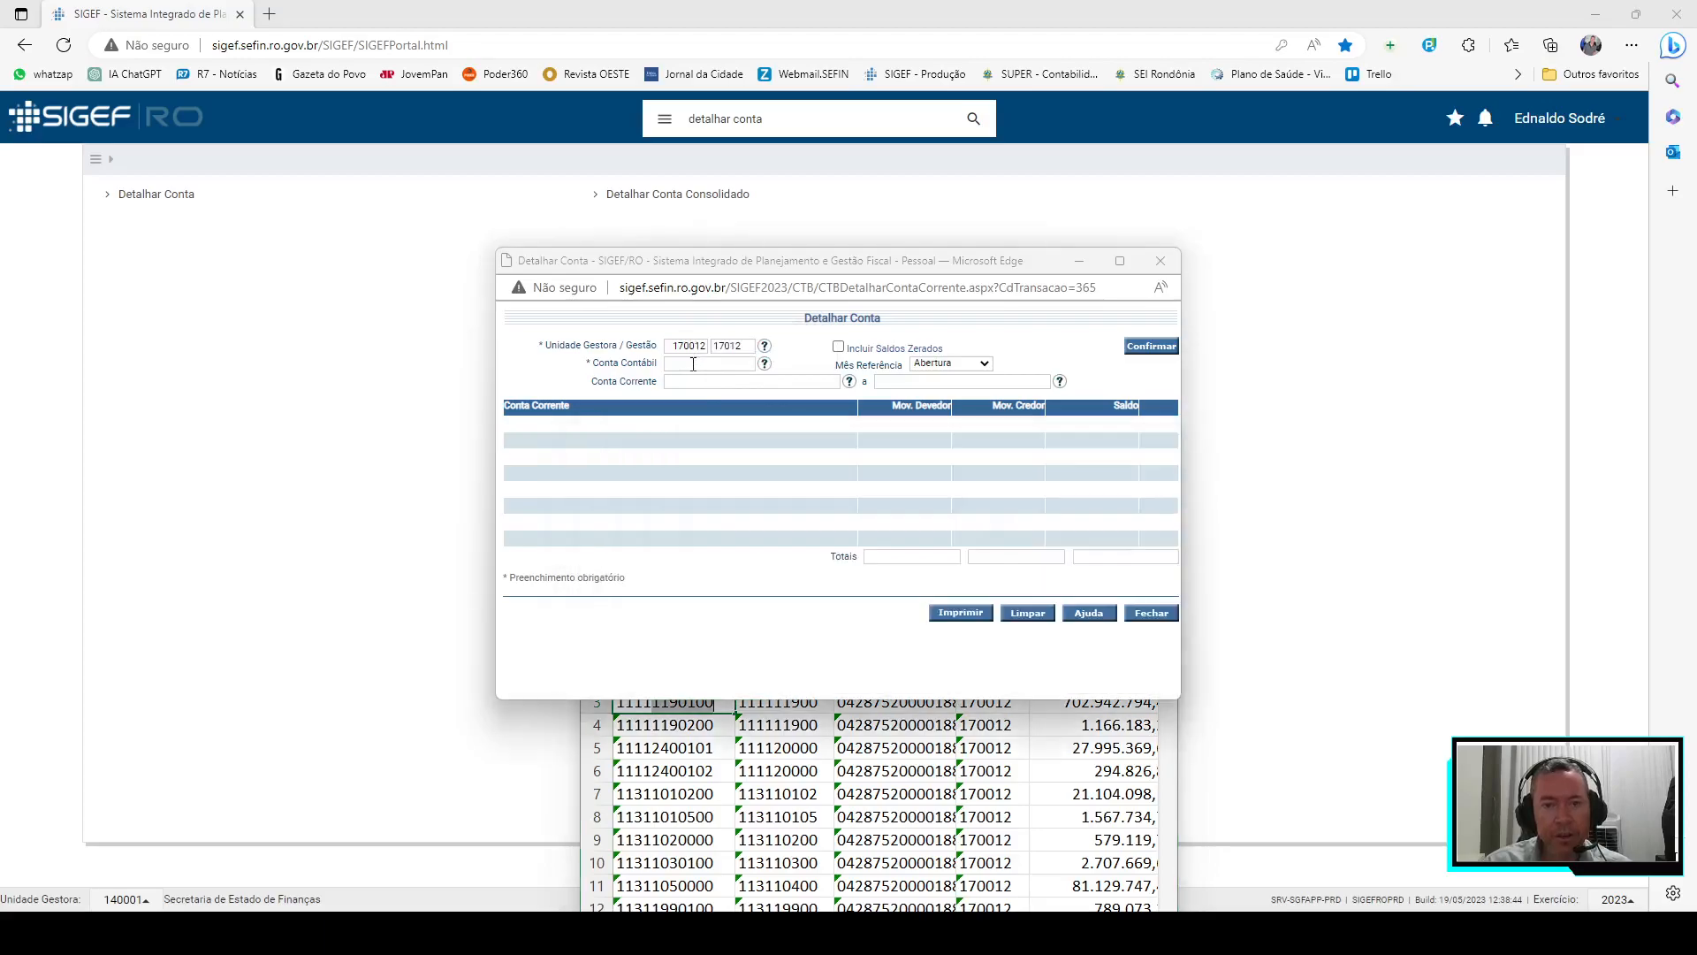
pyautogui.write('111119')
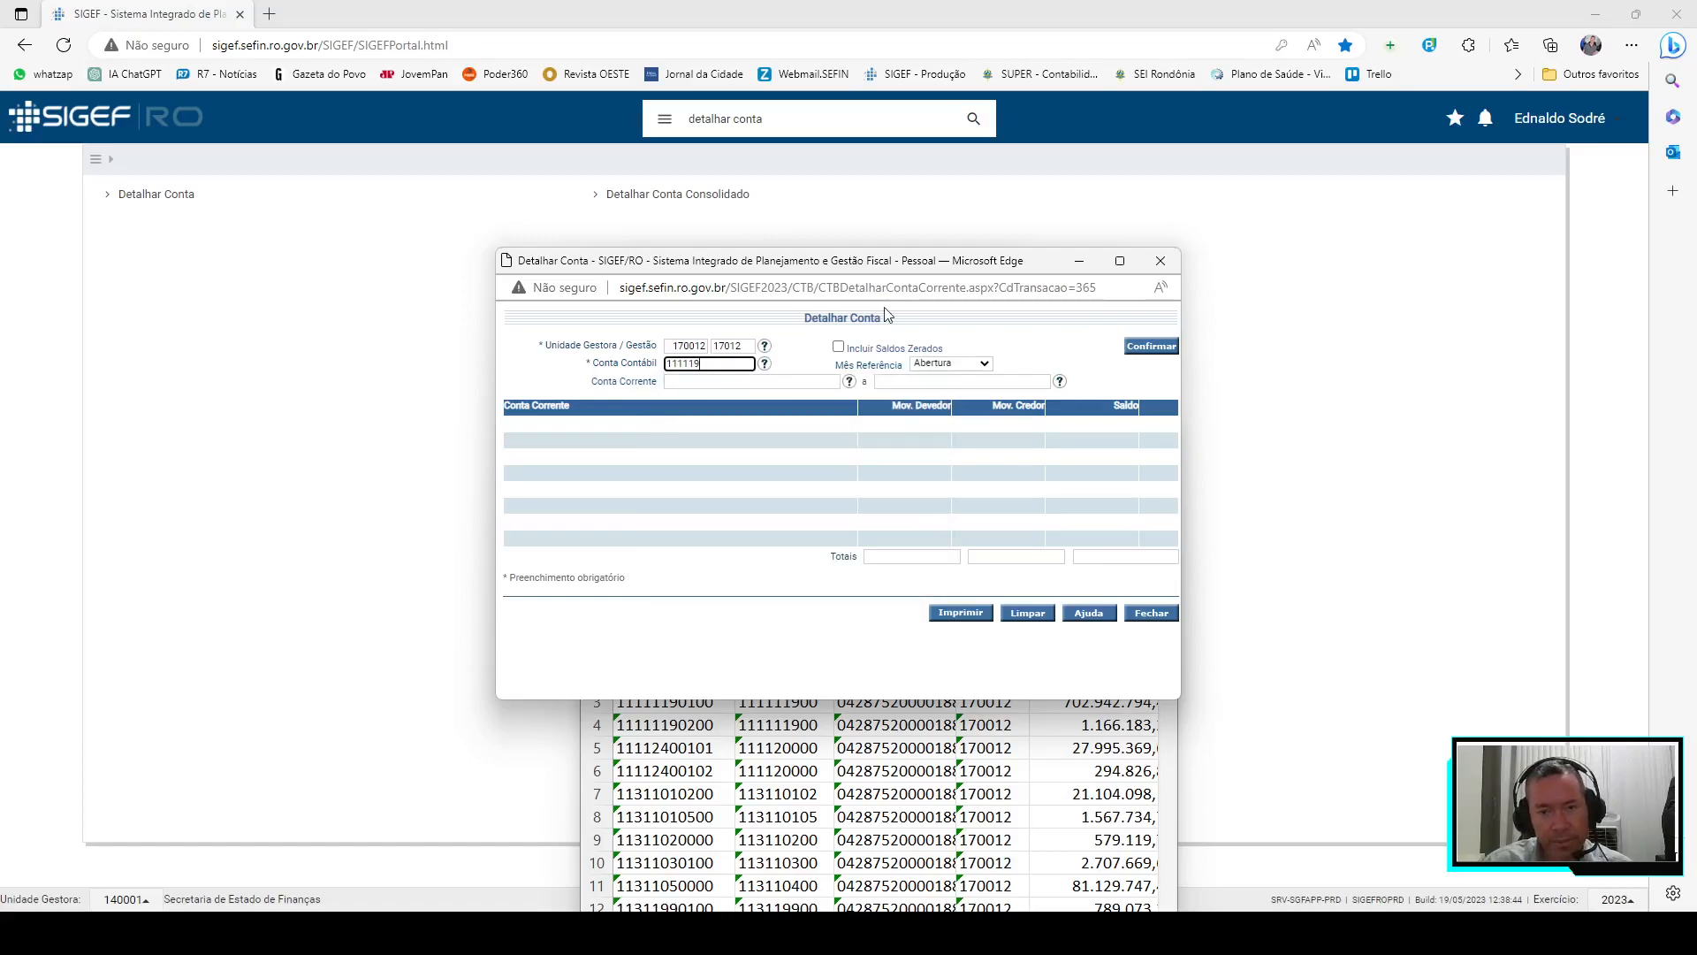
pyautogui.click(767, 366)
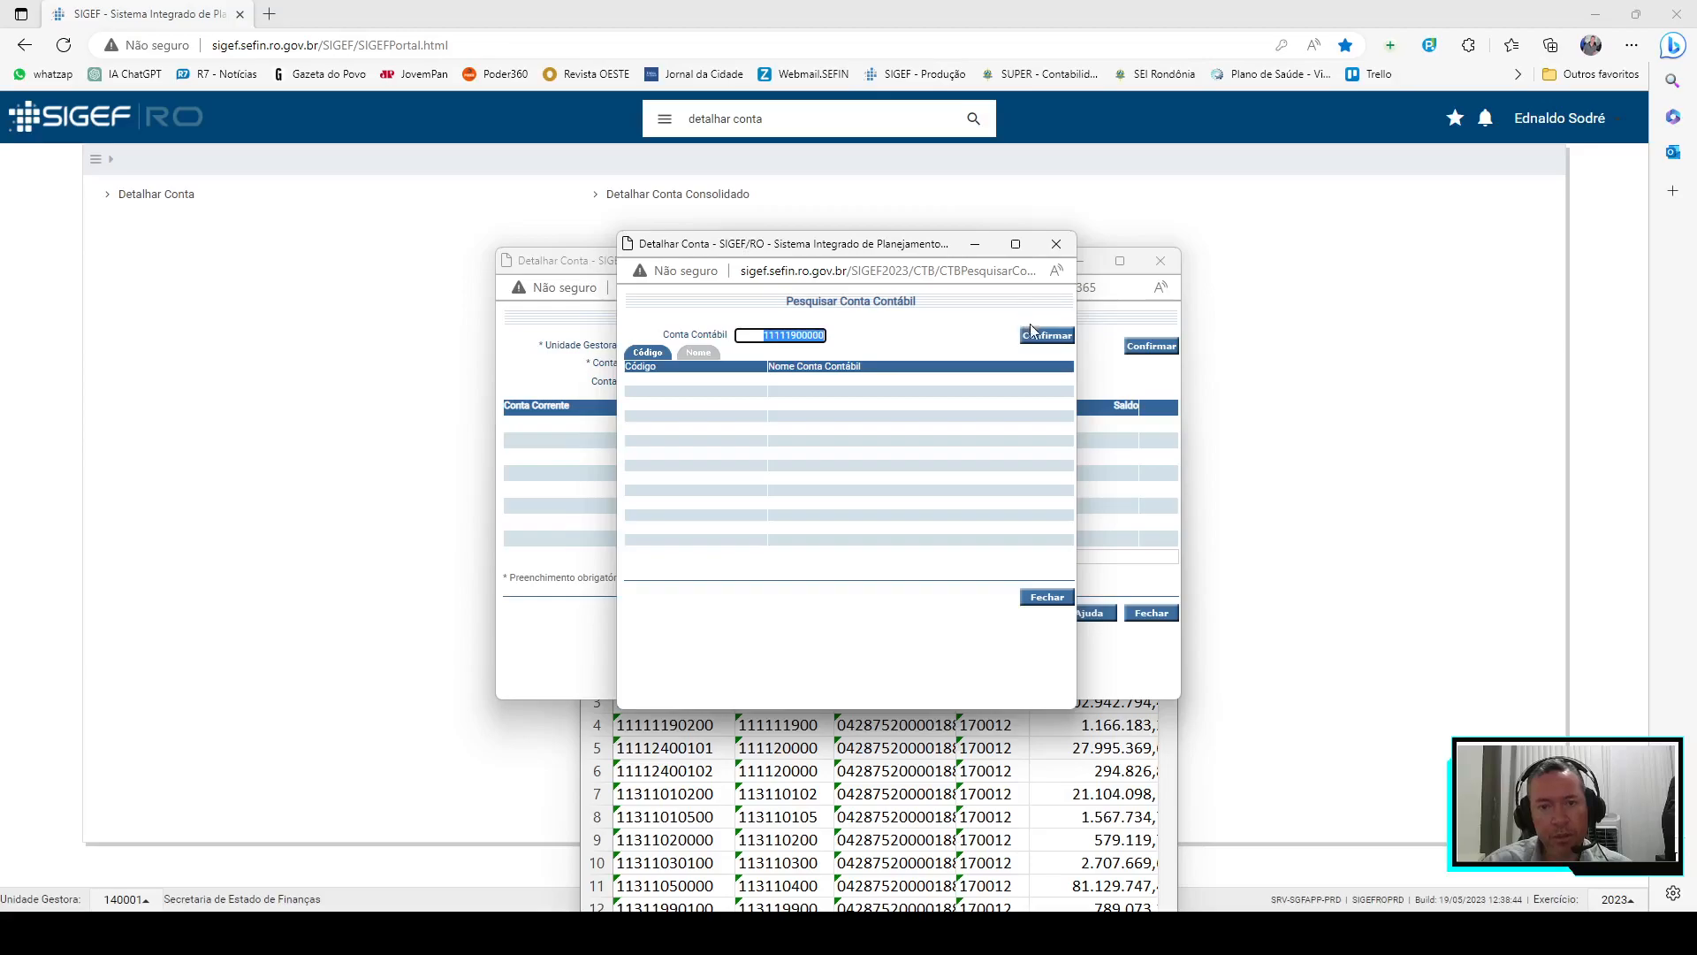
pyautogui.click(1031, 332)
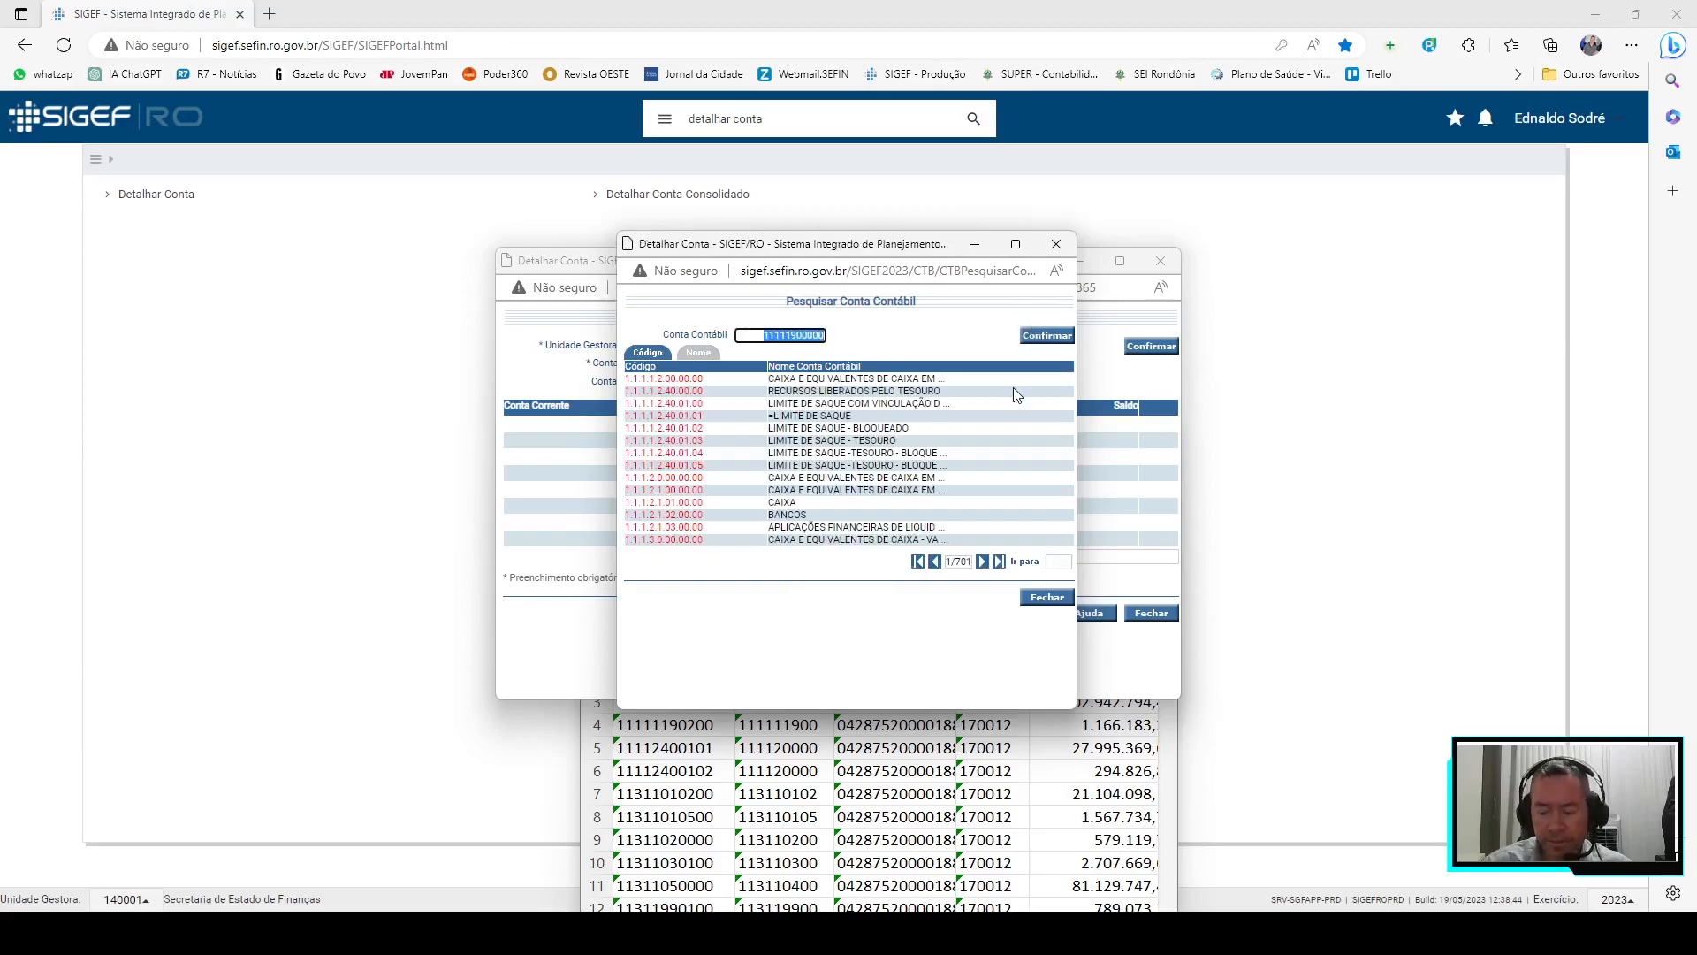
pyautogui.write('1.1.1.1.1.')
pyautogui.write('19')
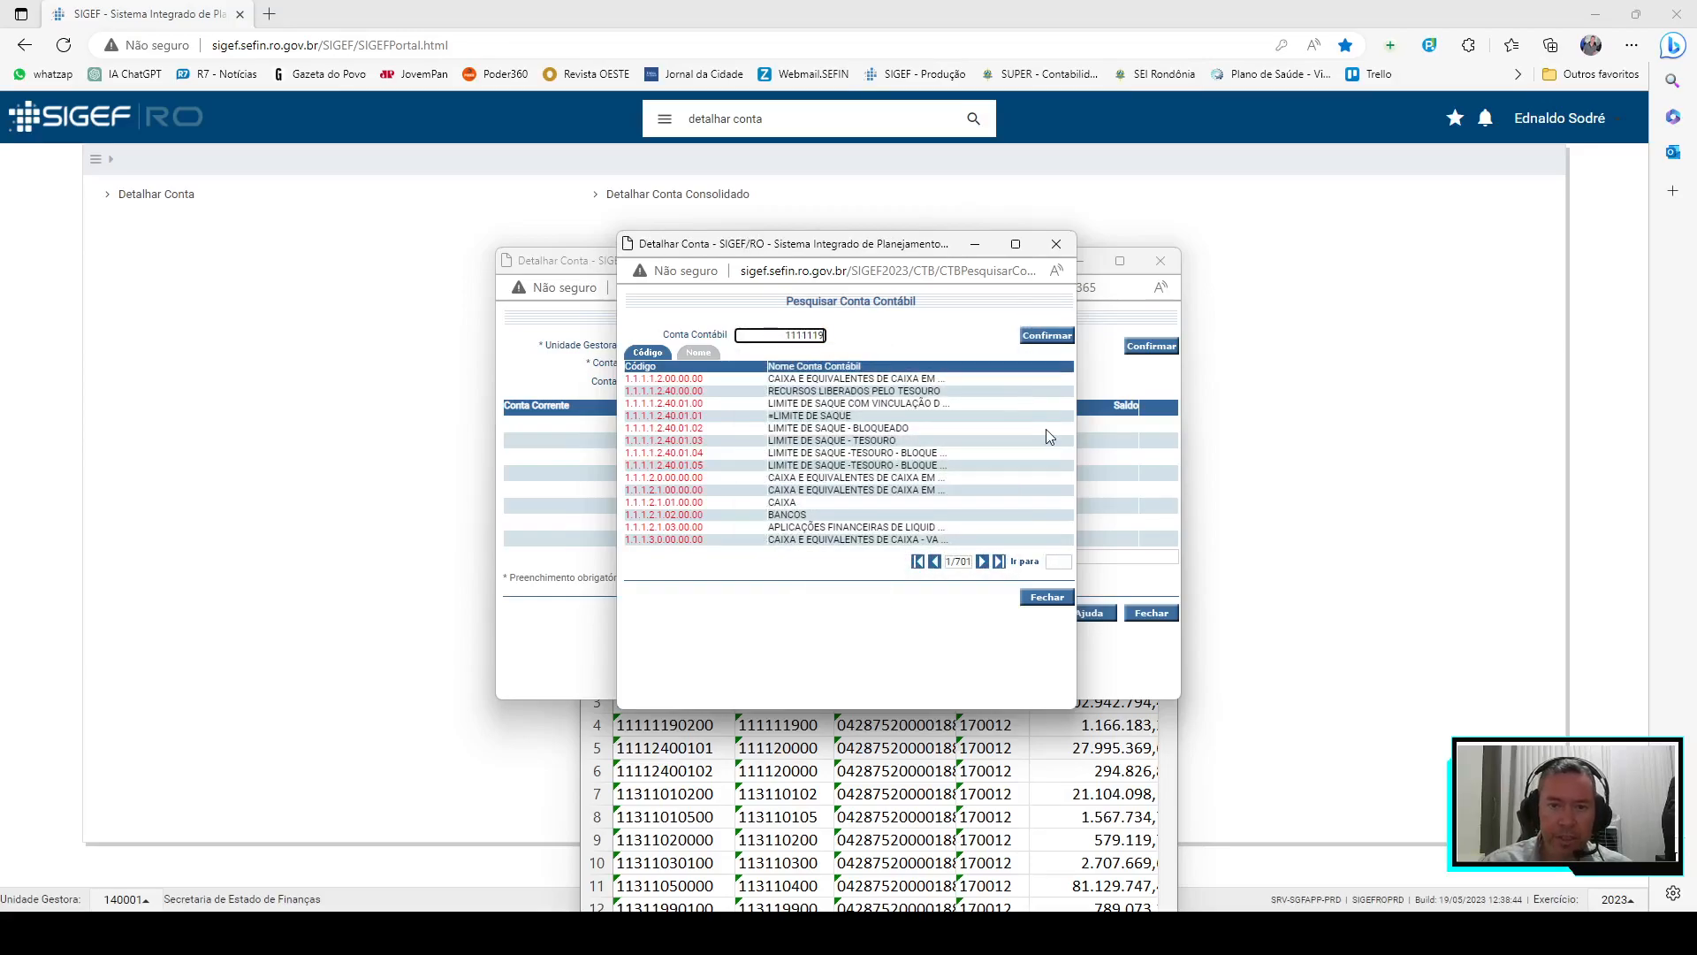
pyautogui.click(1031, 336)
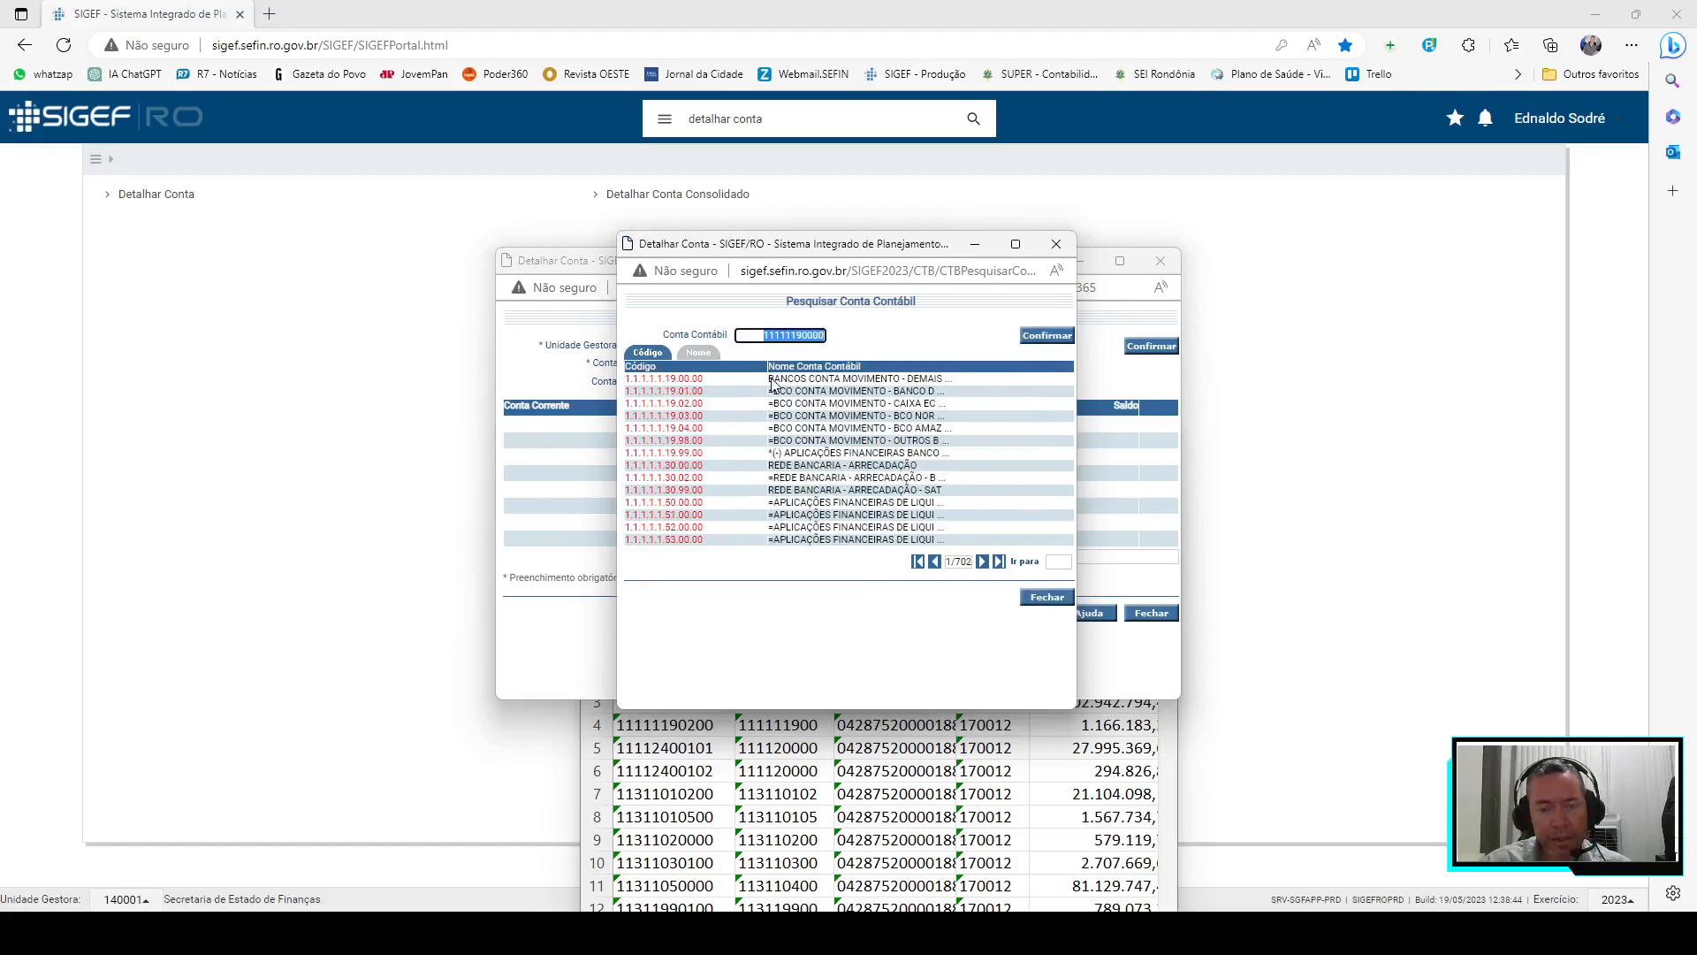
pyautogui.click(668, 394)
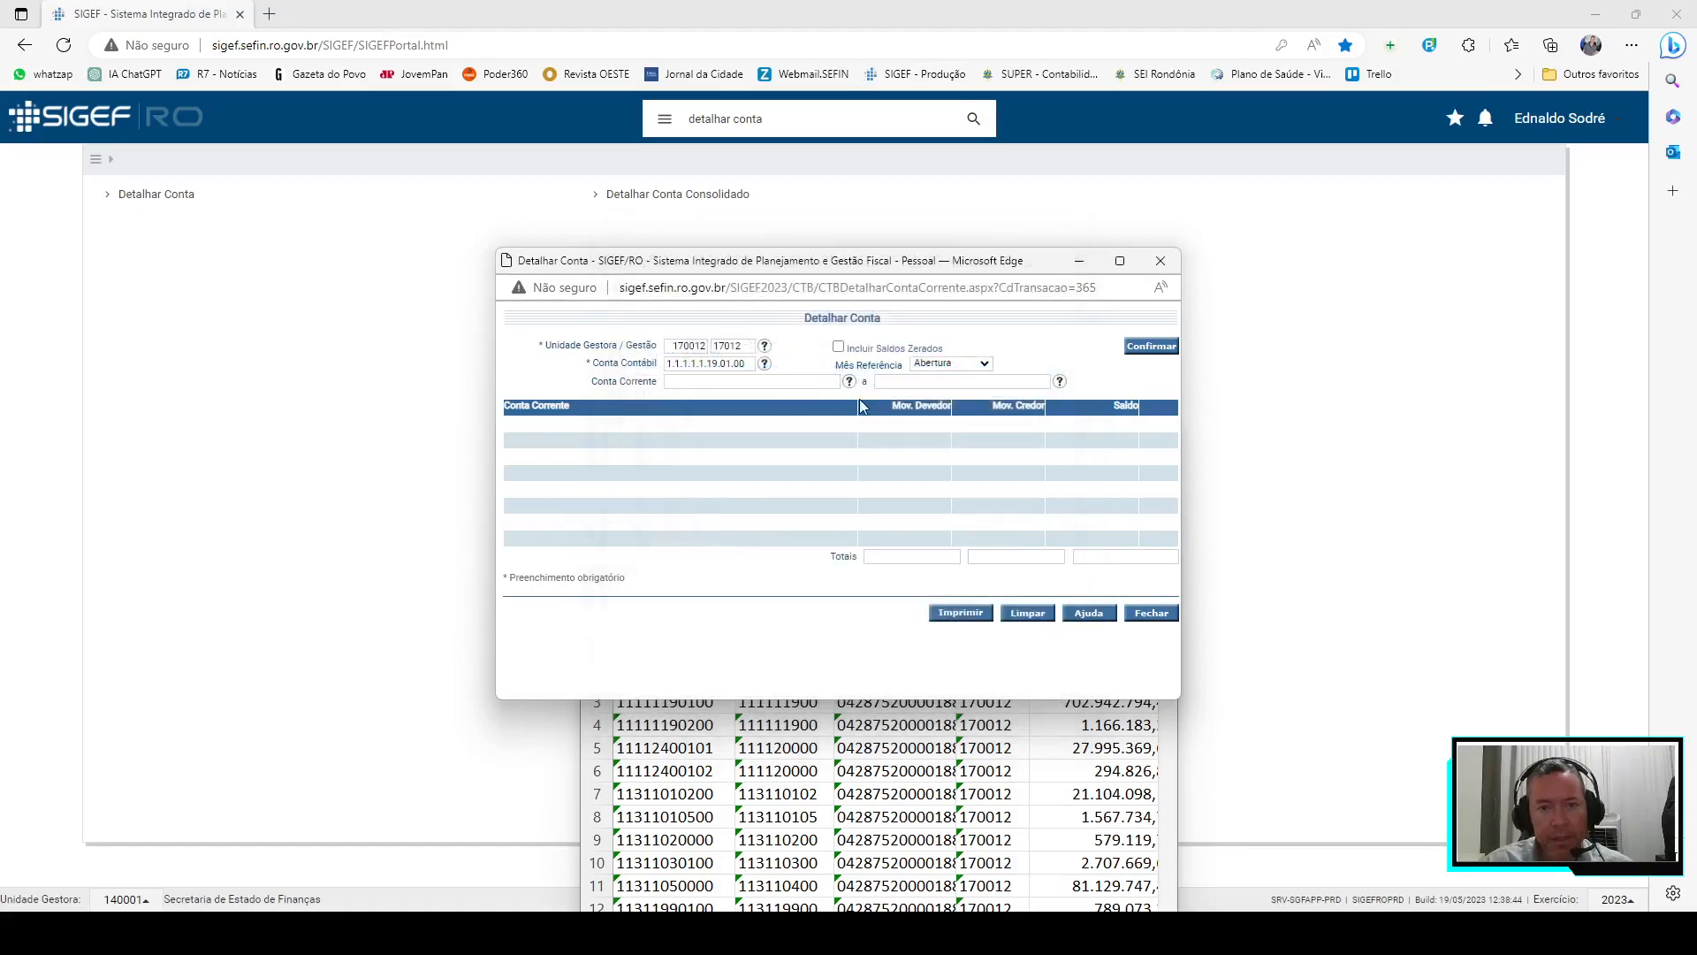
# Set the Mês Referência to Abril and run the Detalhar Conta query
pyautogui.click(979, 368)
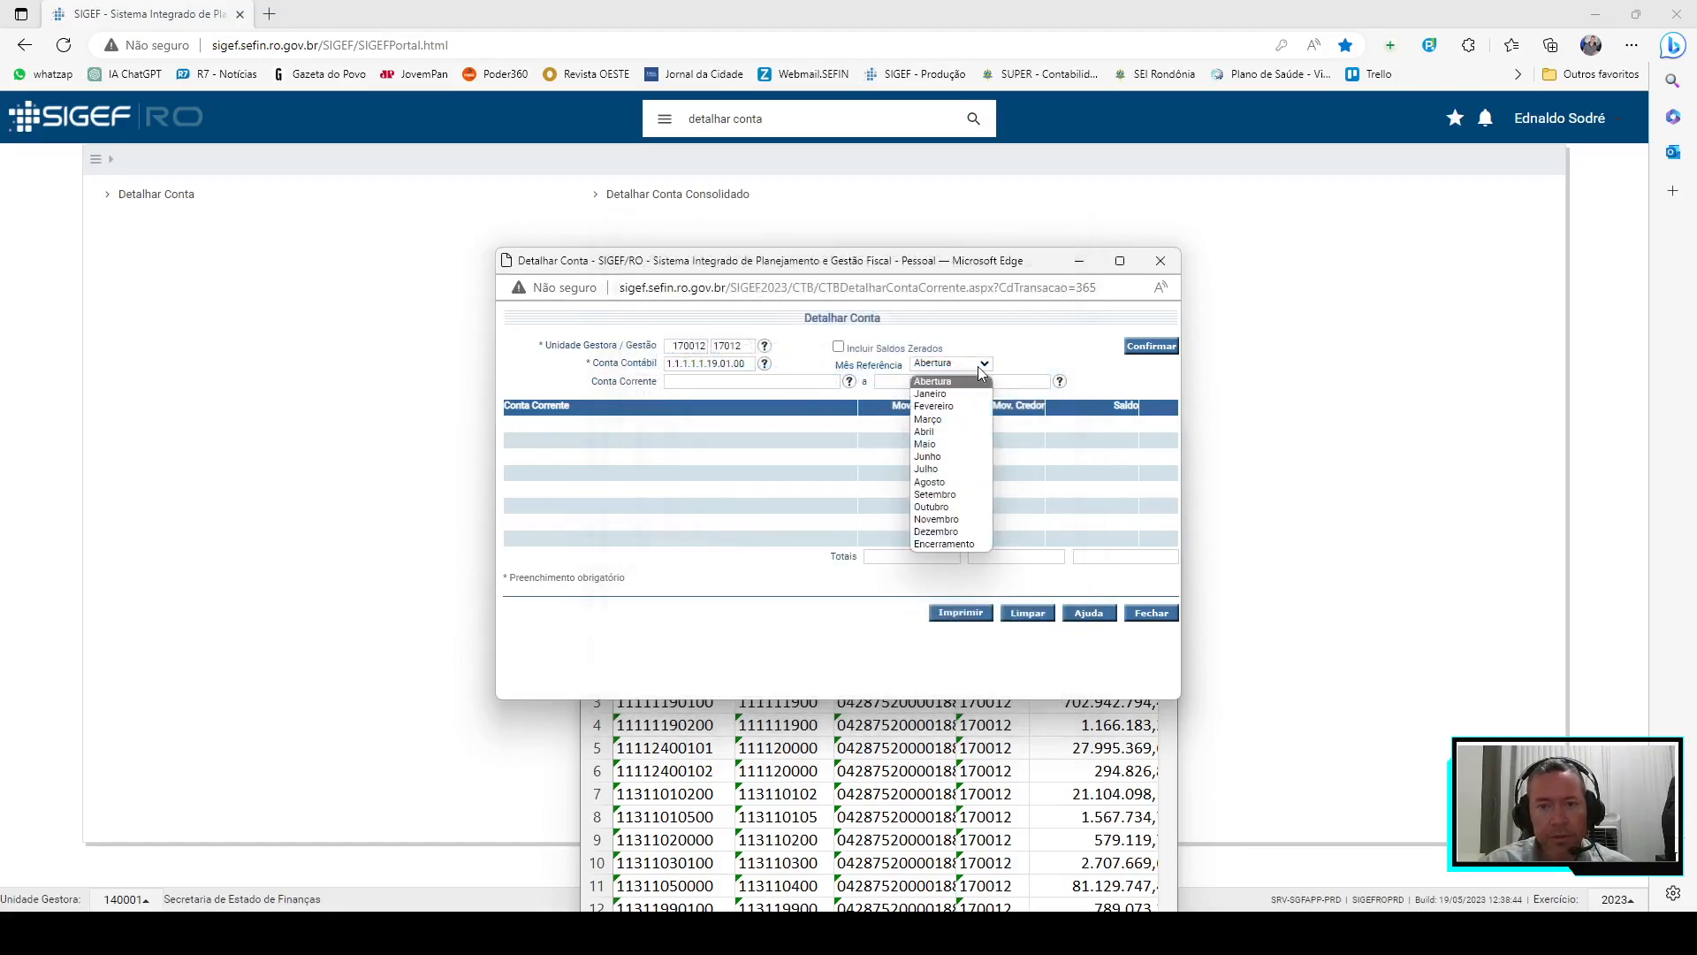
pyautogui.click(956, 432)
pyautogui.click(1149, 346)
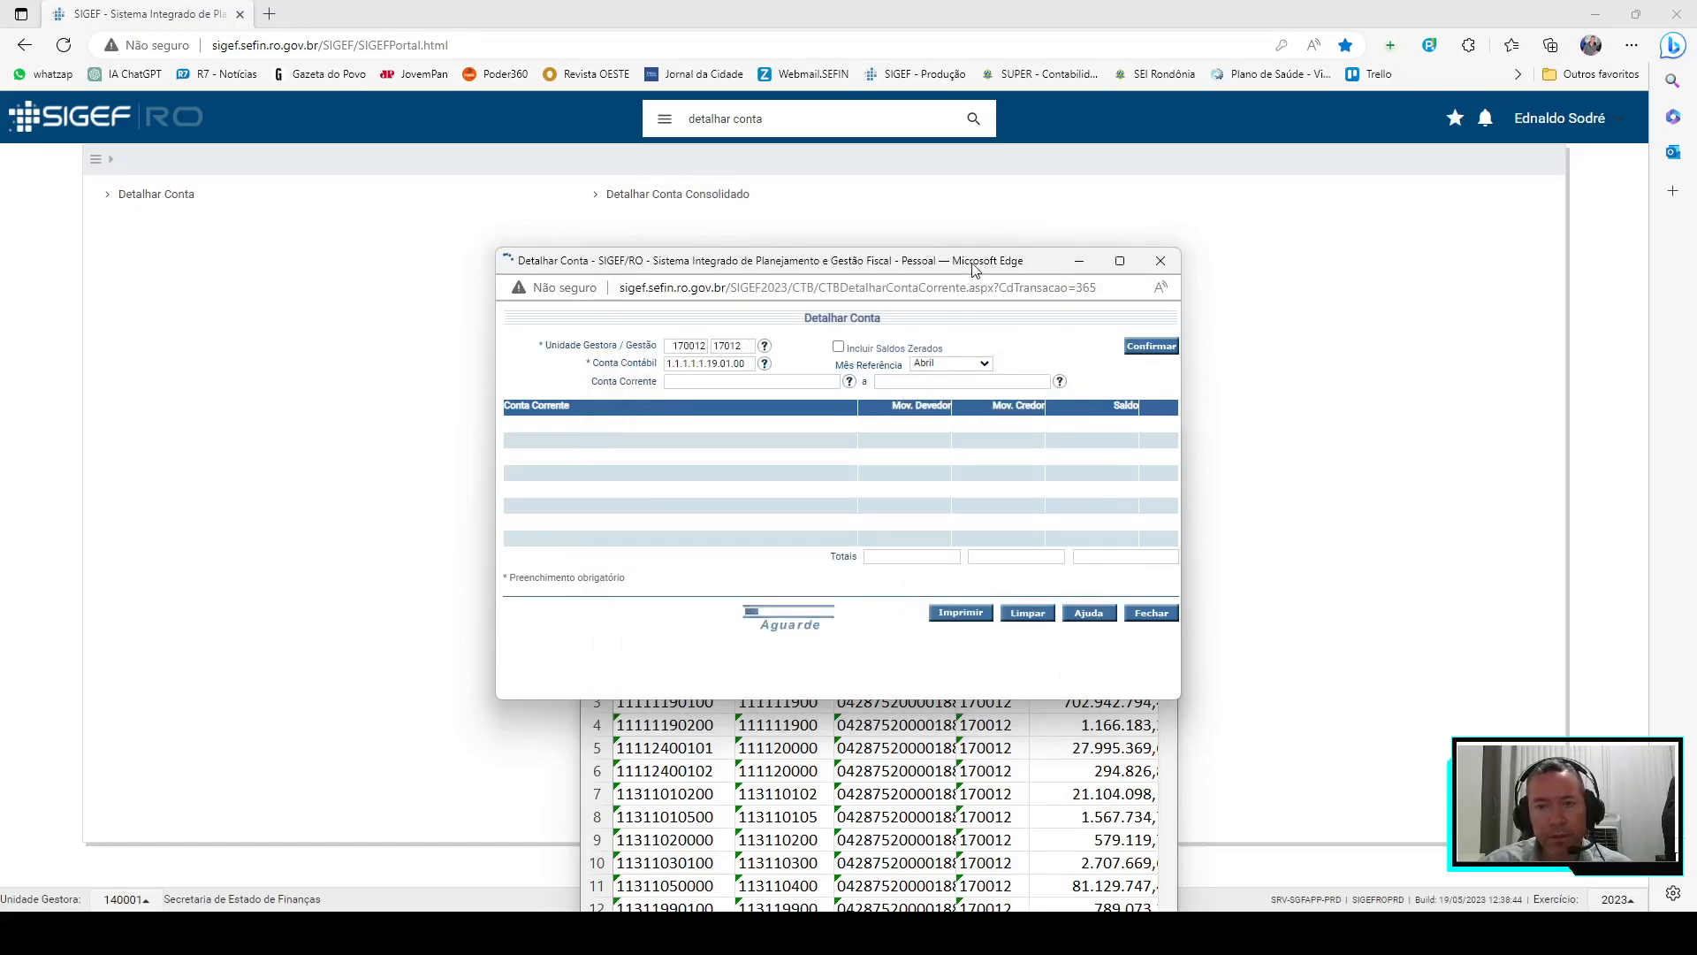
pyautogui.moveTo(976, 269); pyautogui.dragTo(557, 241)
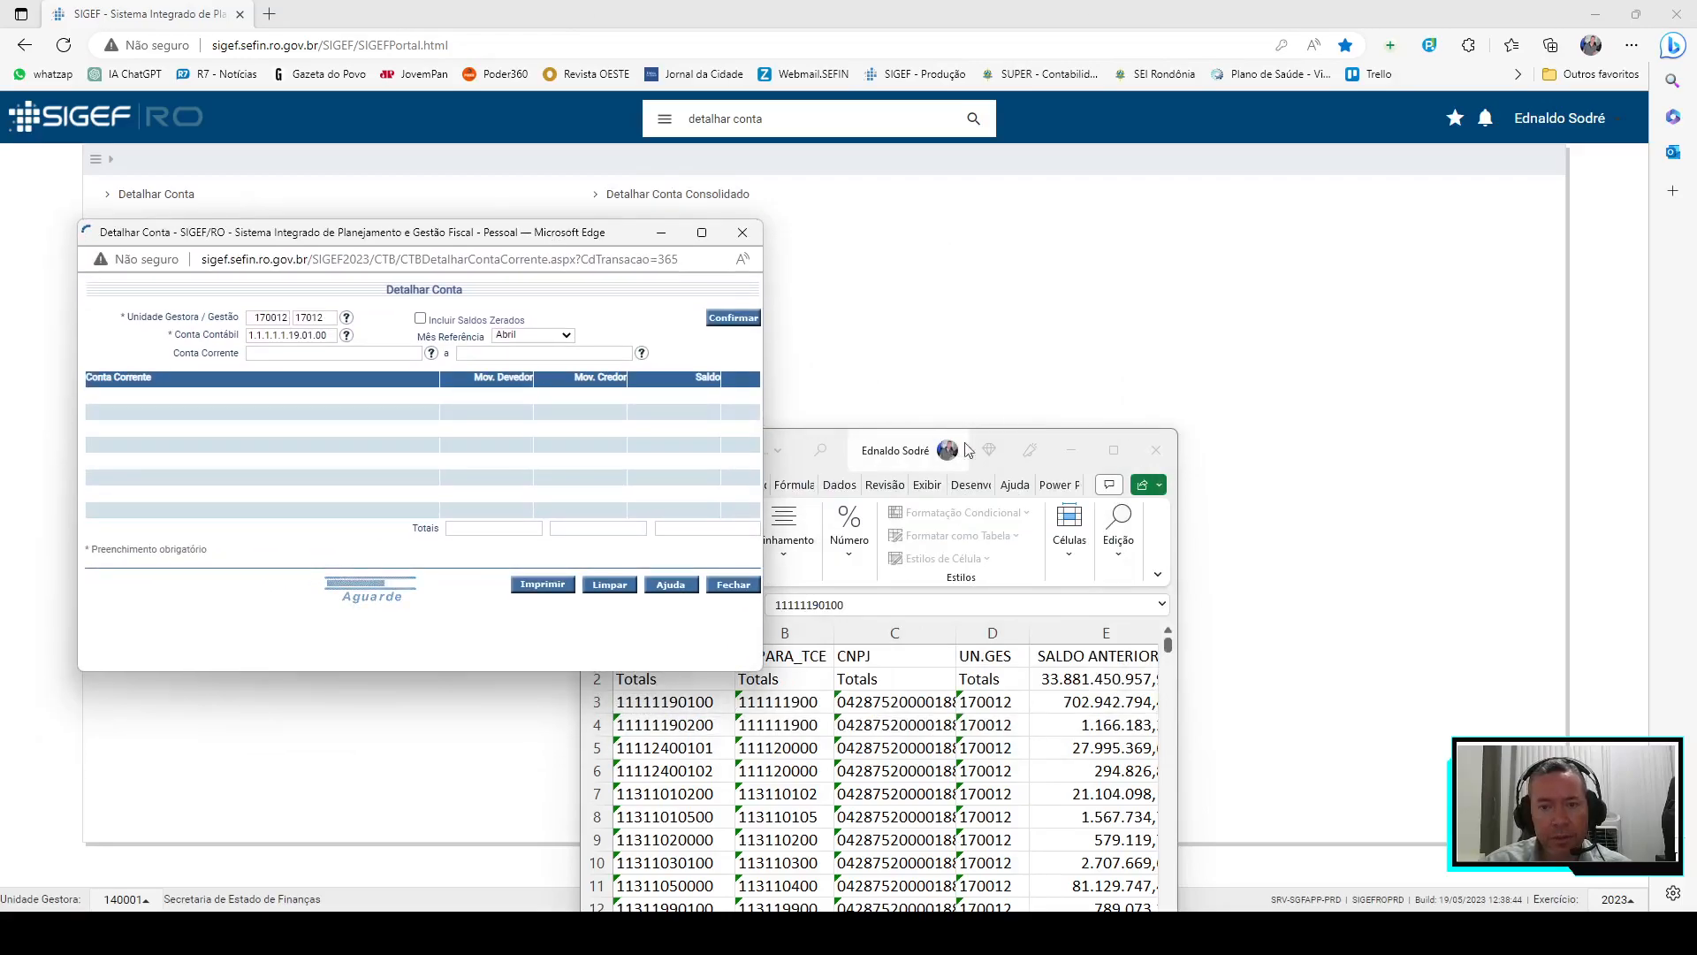
pyautogui.click(1114, 450)
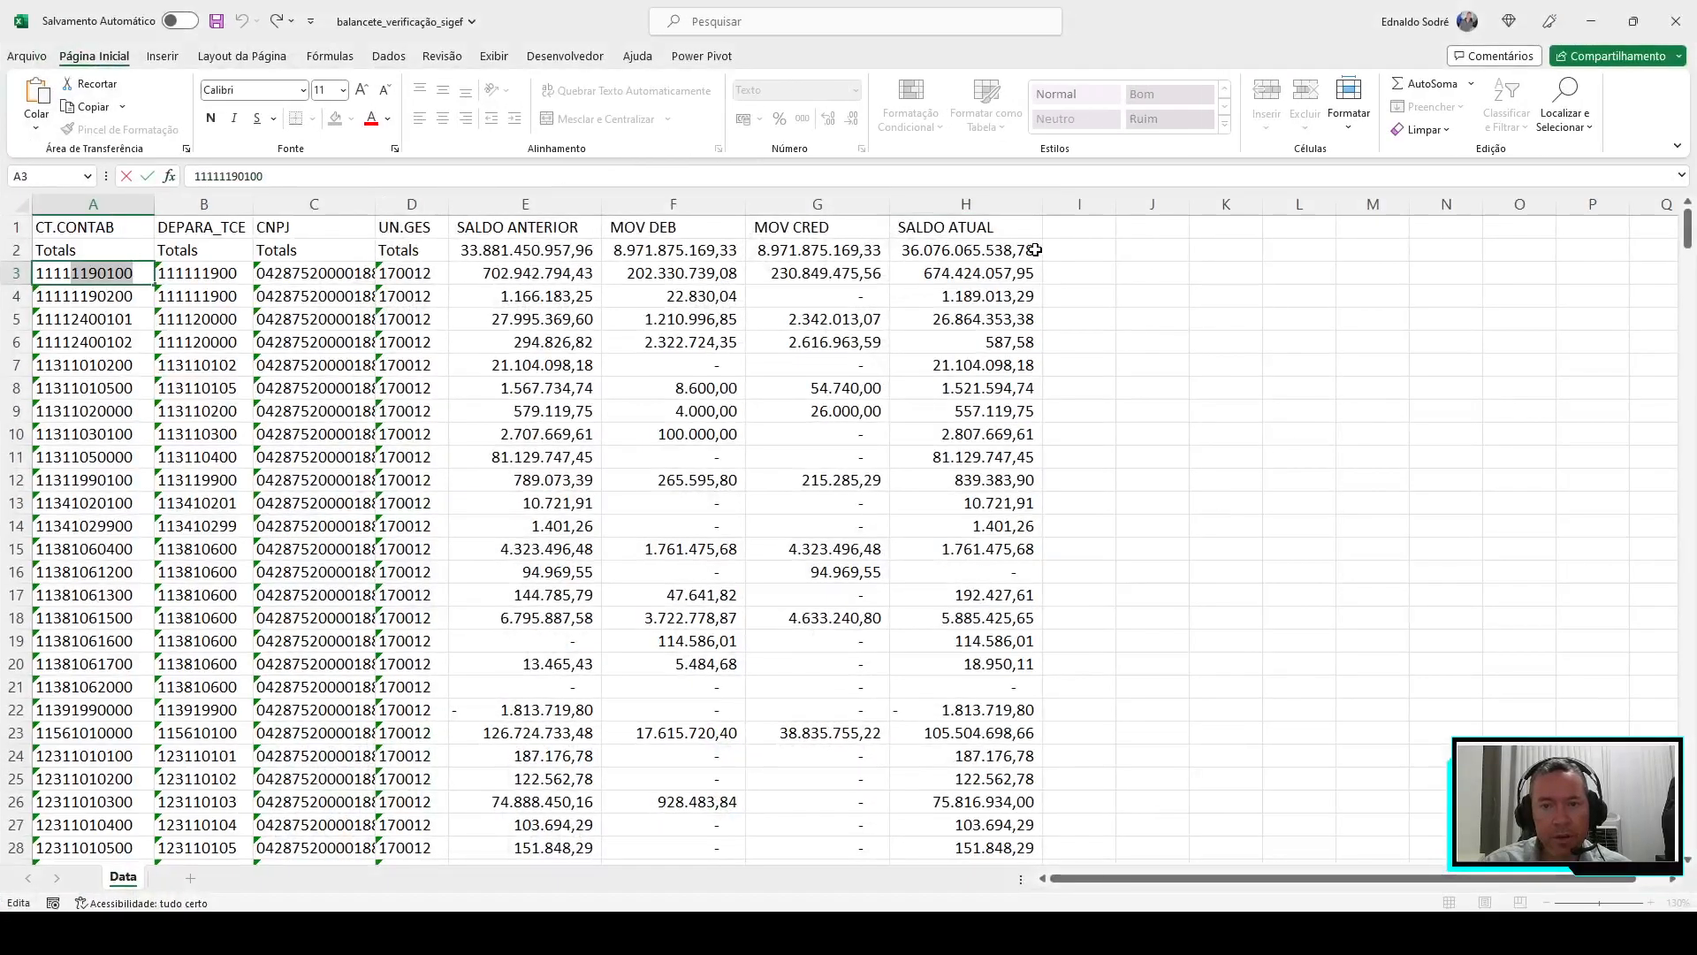
pyautogui.click(954, 274)
pyautogui.moveTo(943, 910)
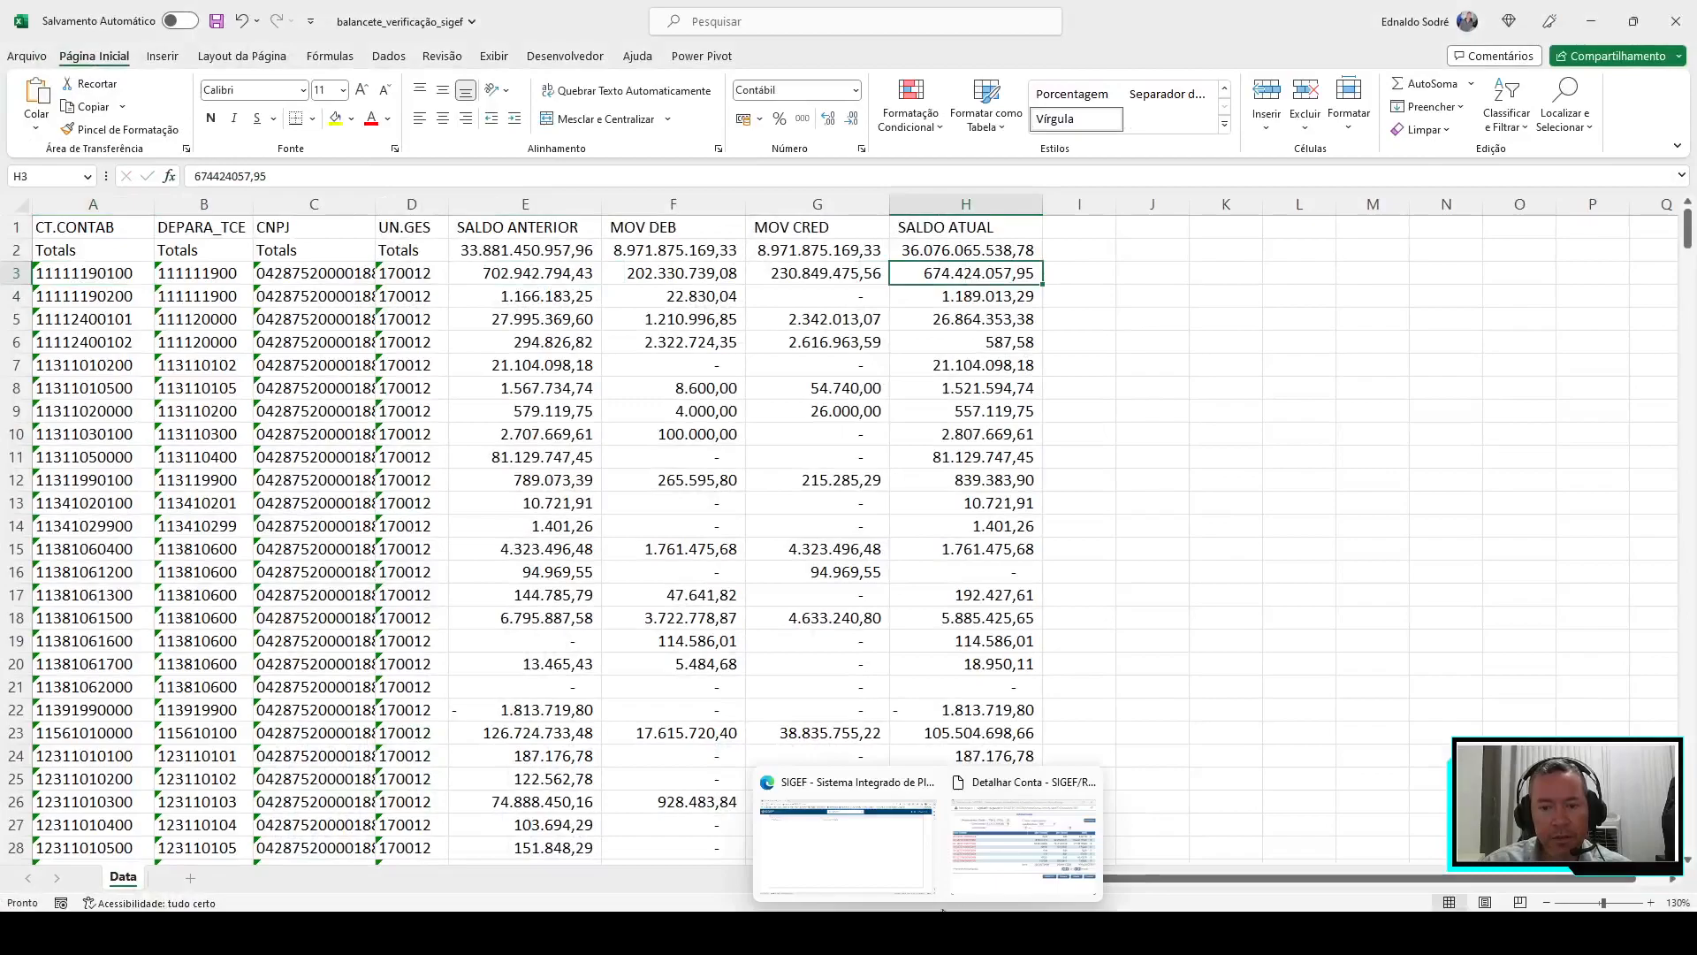
pyautogui.click(997, 846)
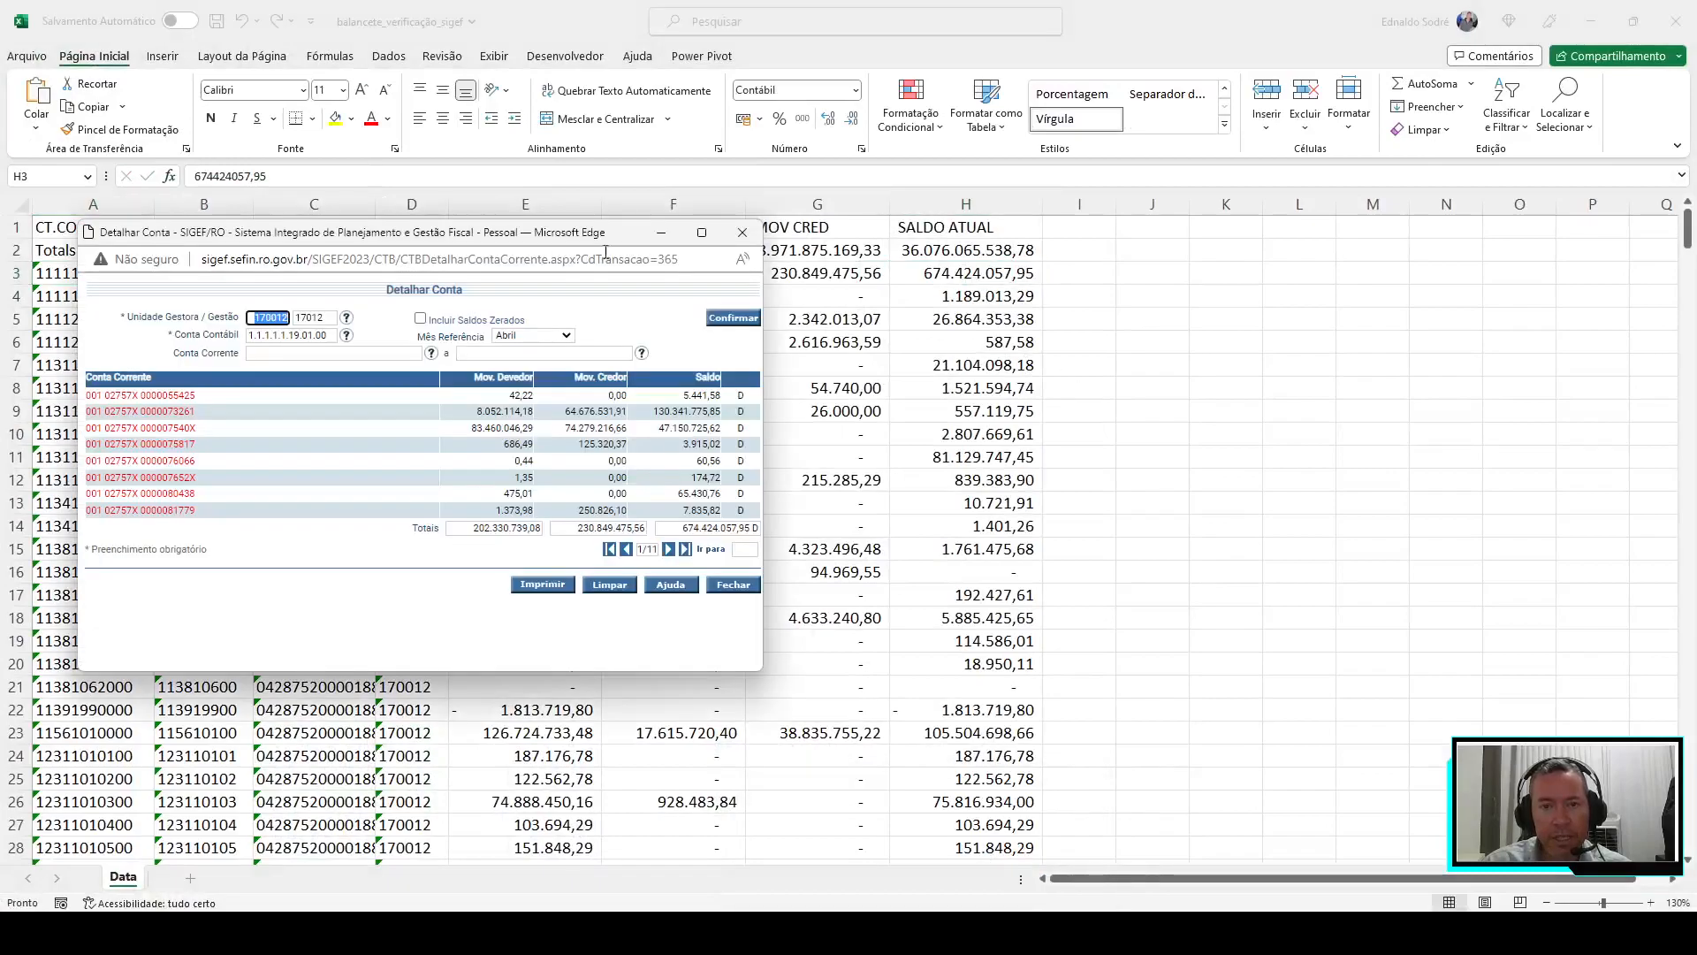
pyautogui.doubleClick(719, 531)
pyautogui.click(716, 530)
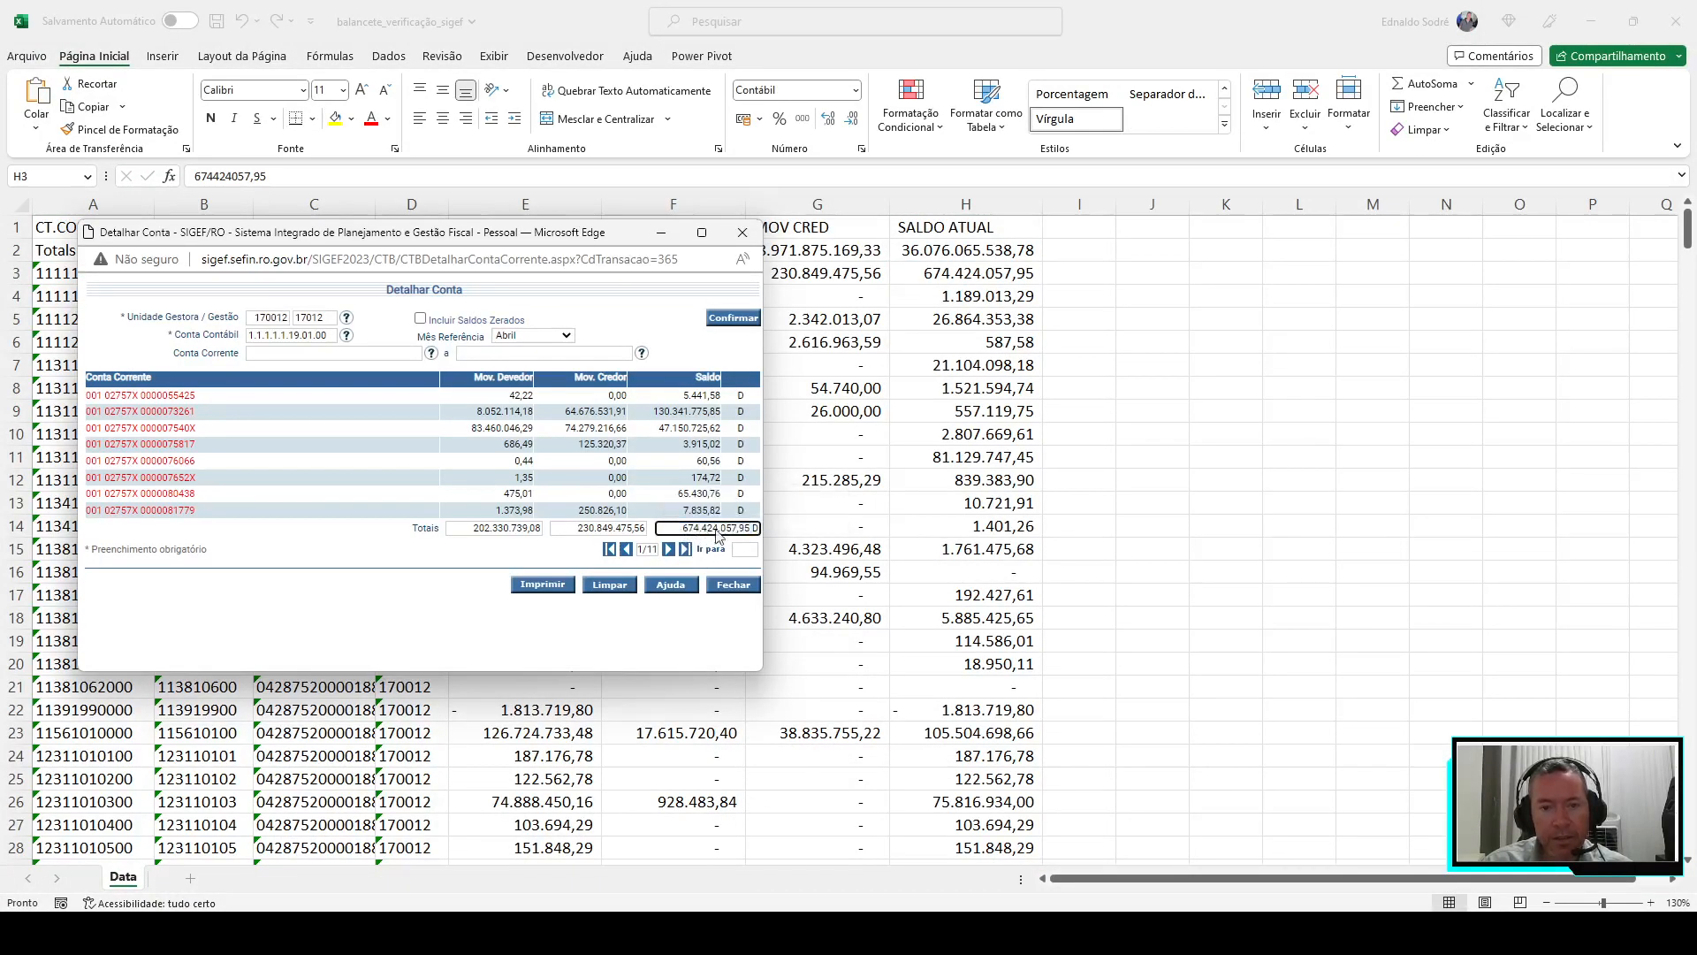
pyautogui.doubleClick(713, 531)
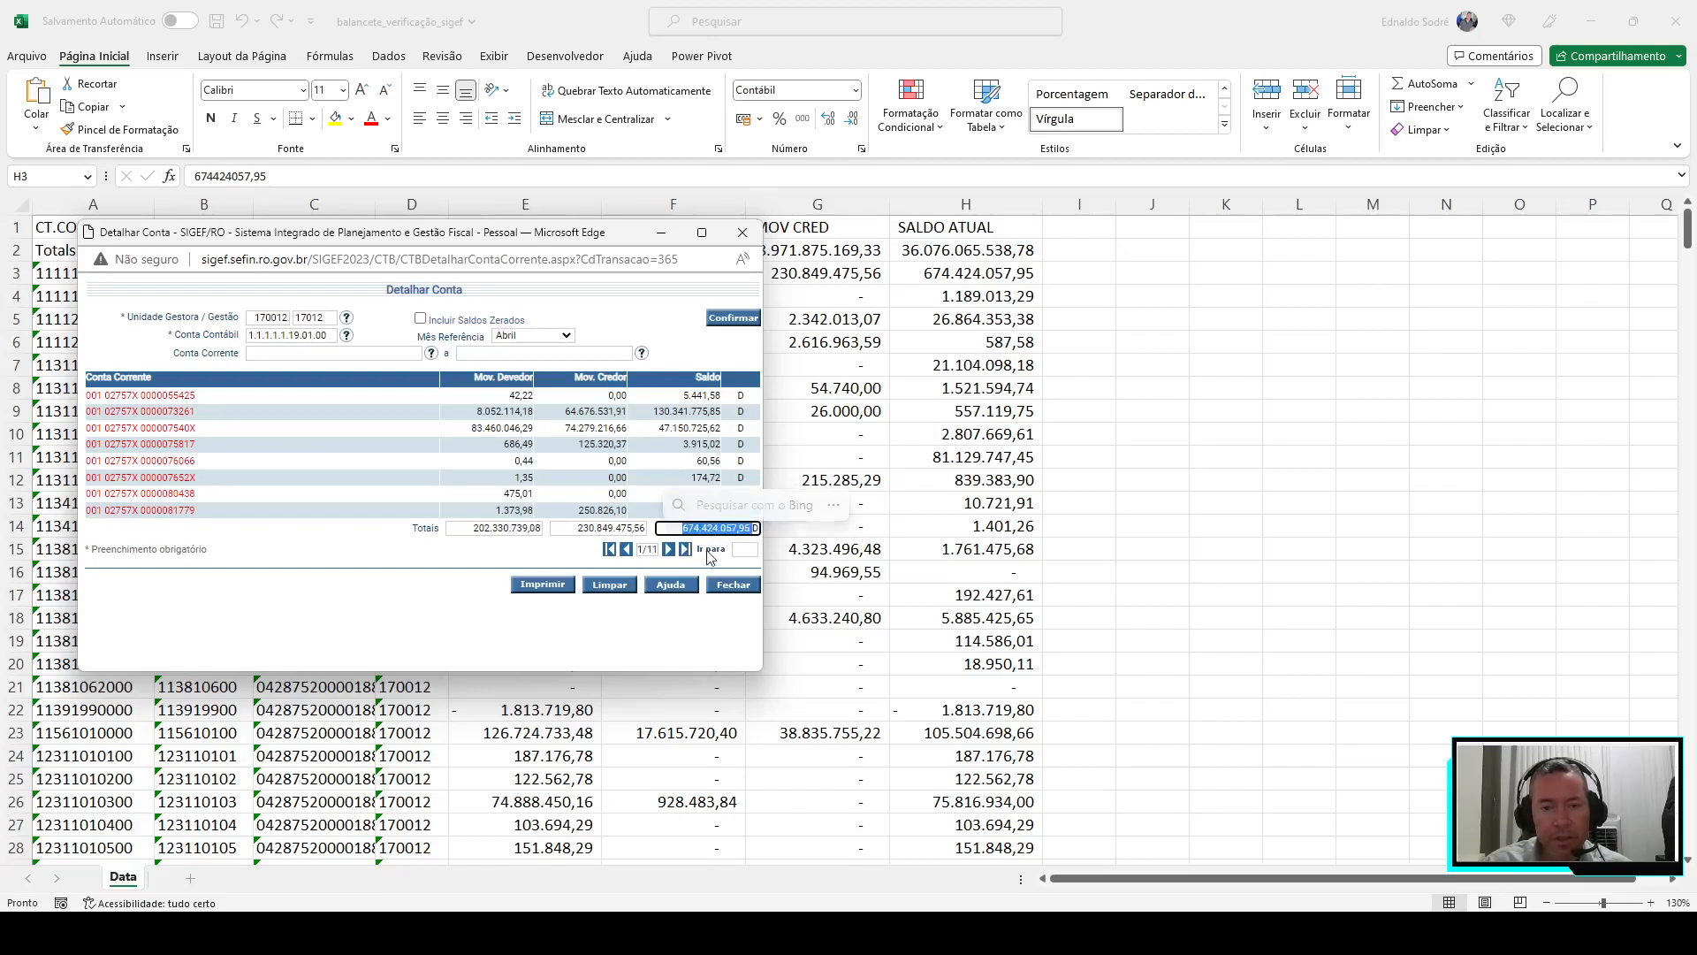
pyautogui.click(962, 266)
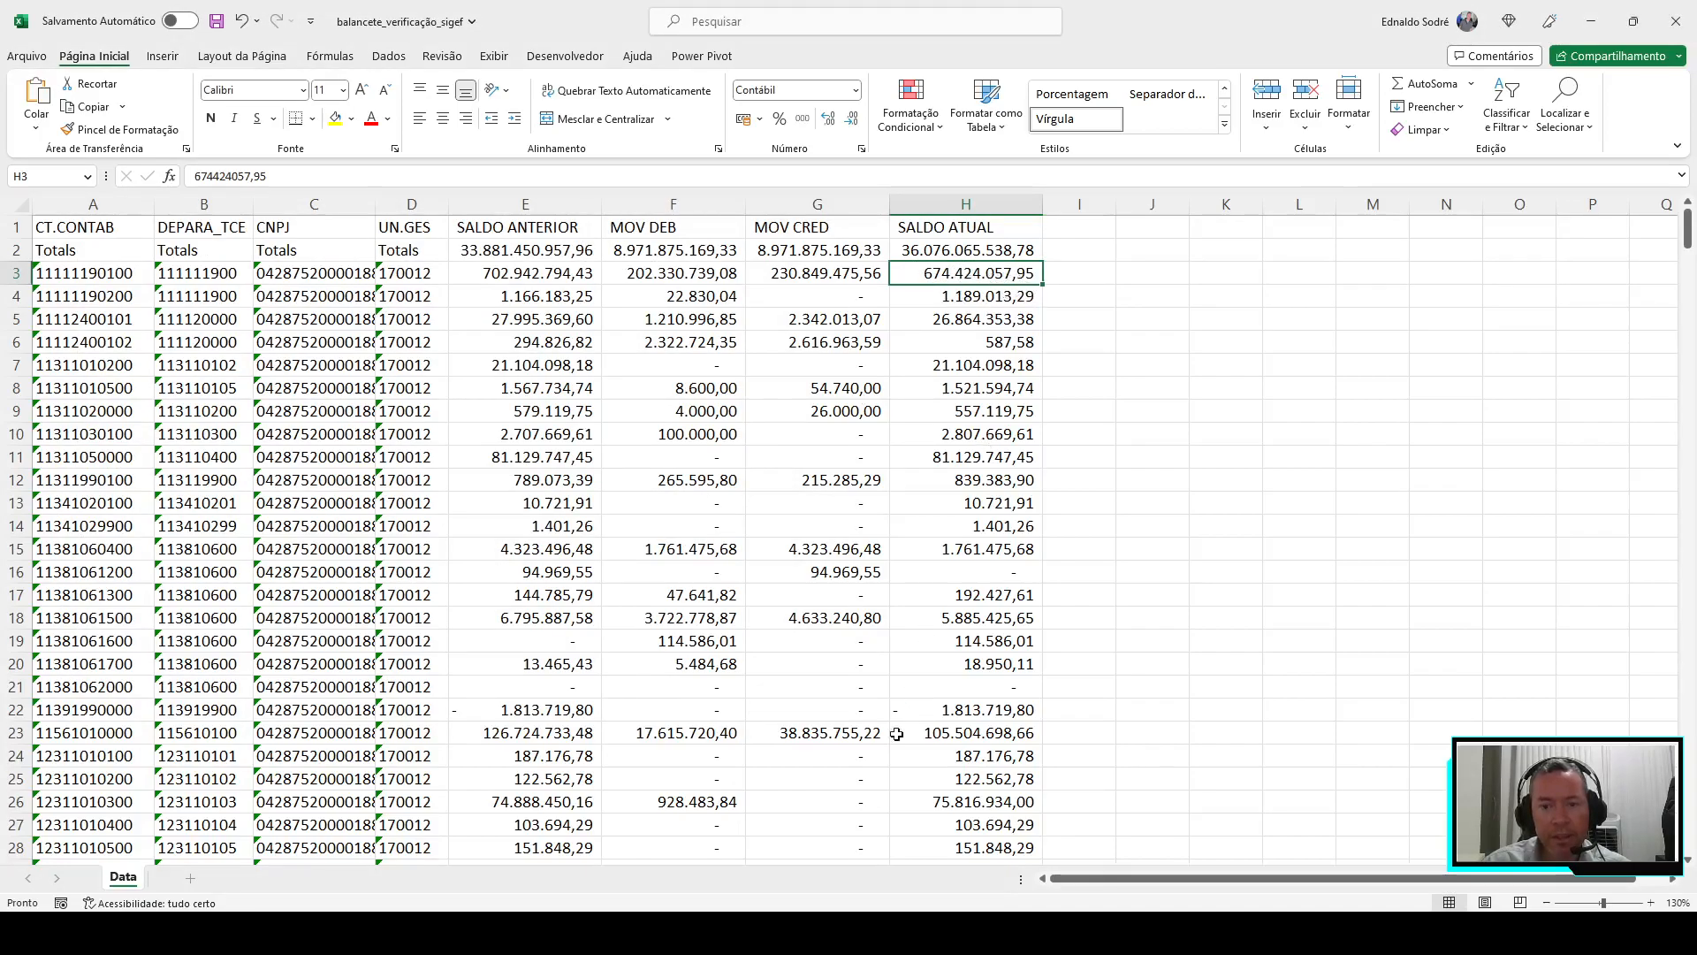
pyautogui.moveTo(880, 902)
pyautogui.click(1003, 859)
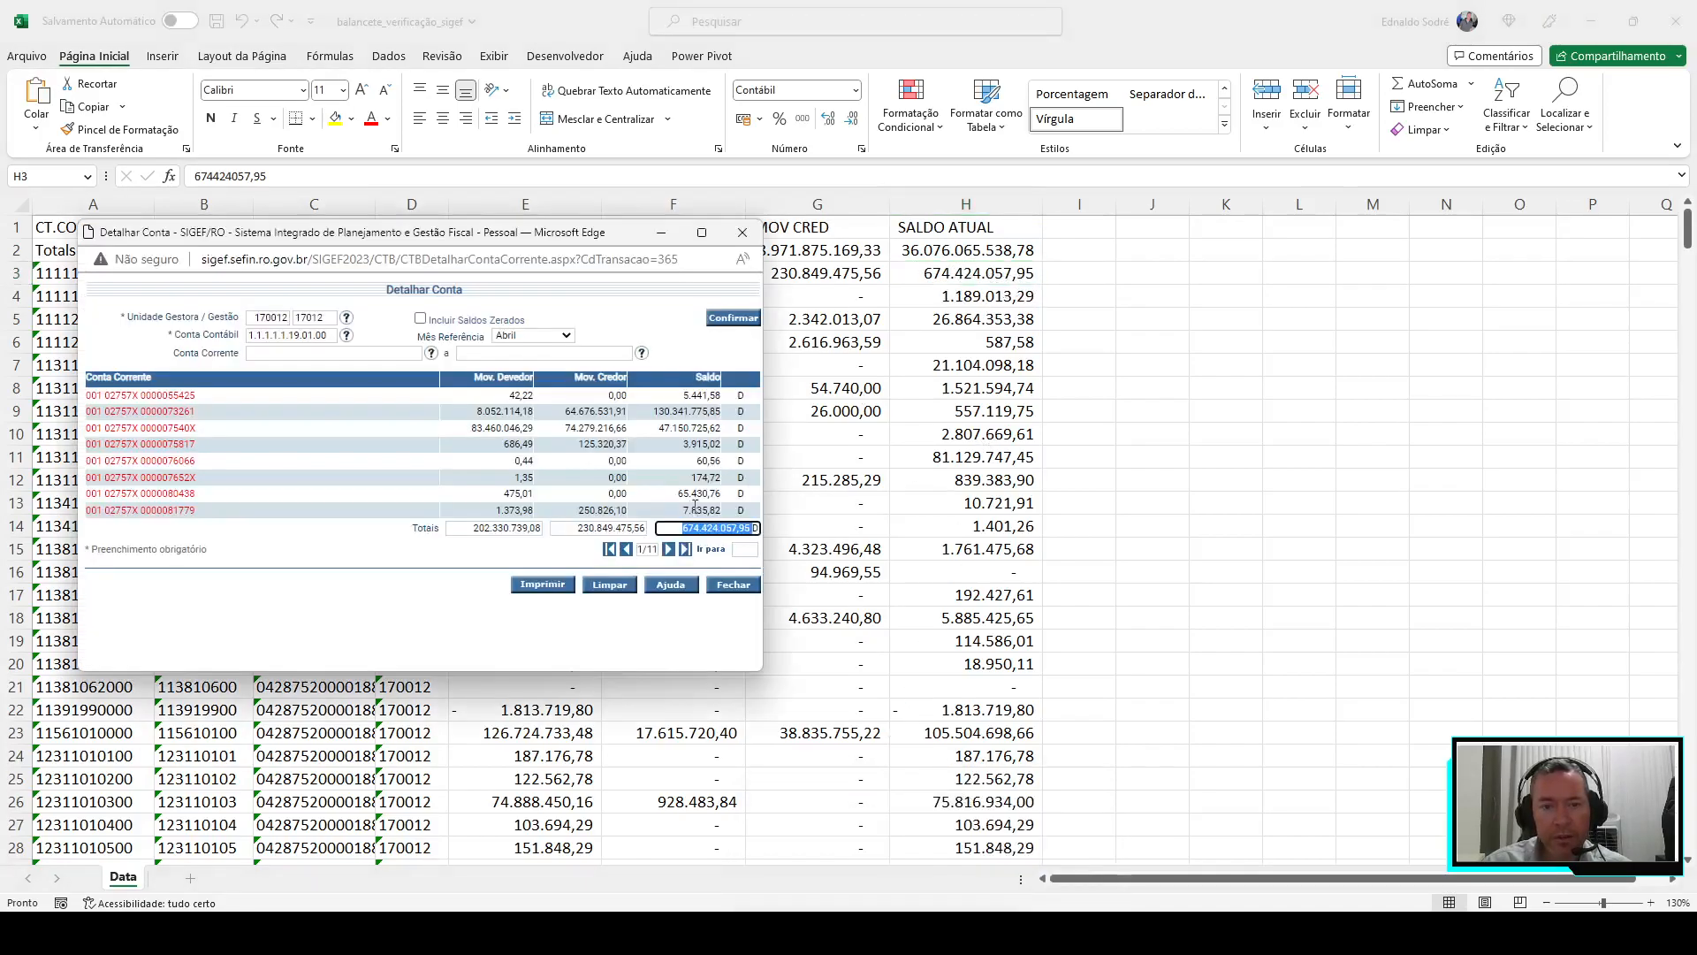
pyautogui.click(662, 234)
# Look over the balancete's other accounts and close balancete_verificação_sigef without saving the changes
pyautogui.click(703, 364)
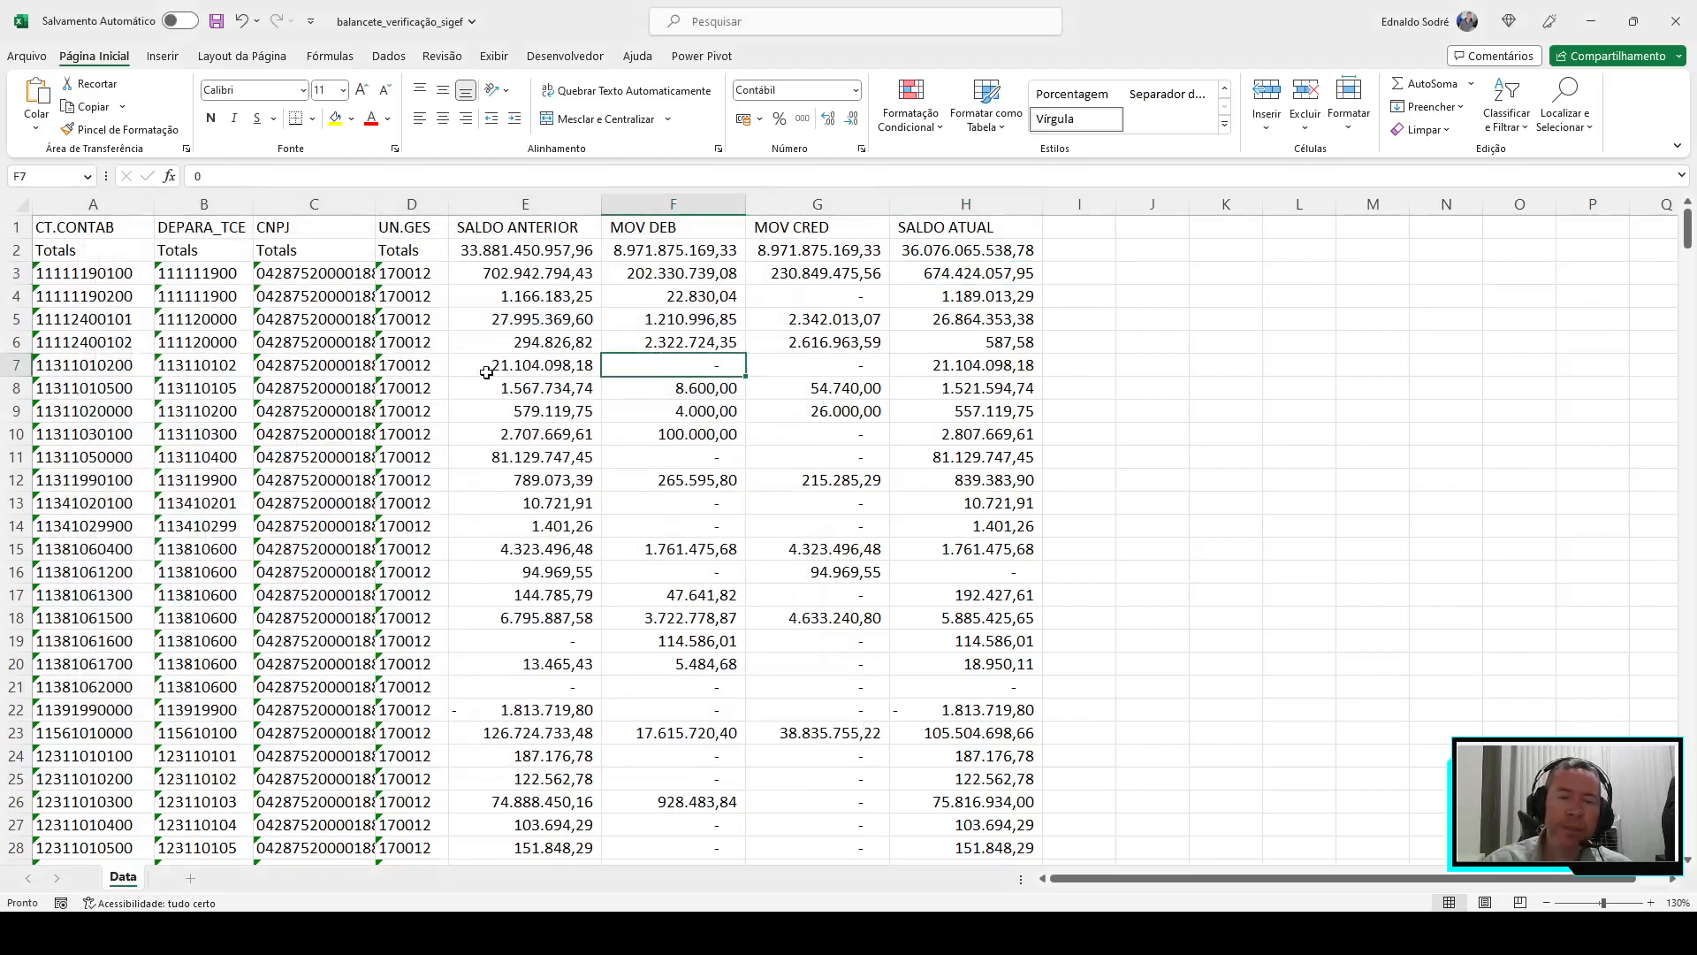
pyautogui.click(169, 380)
pyautogui.scroll(-20, 520, 446)
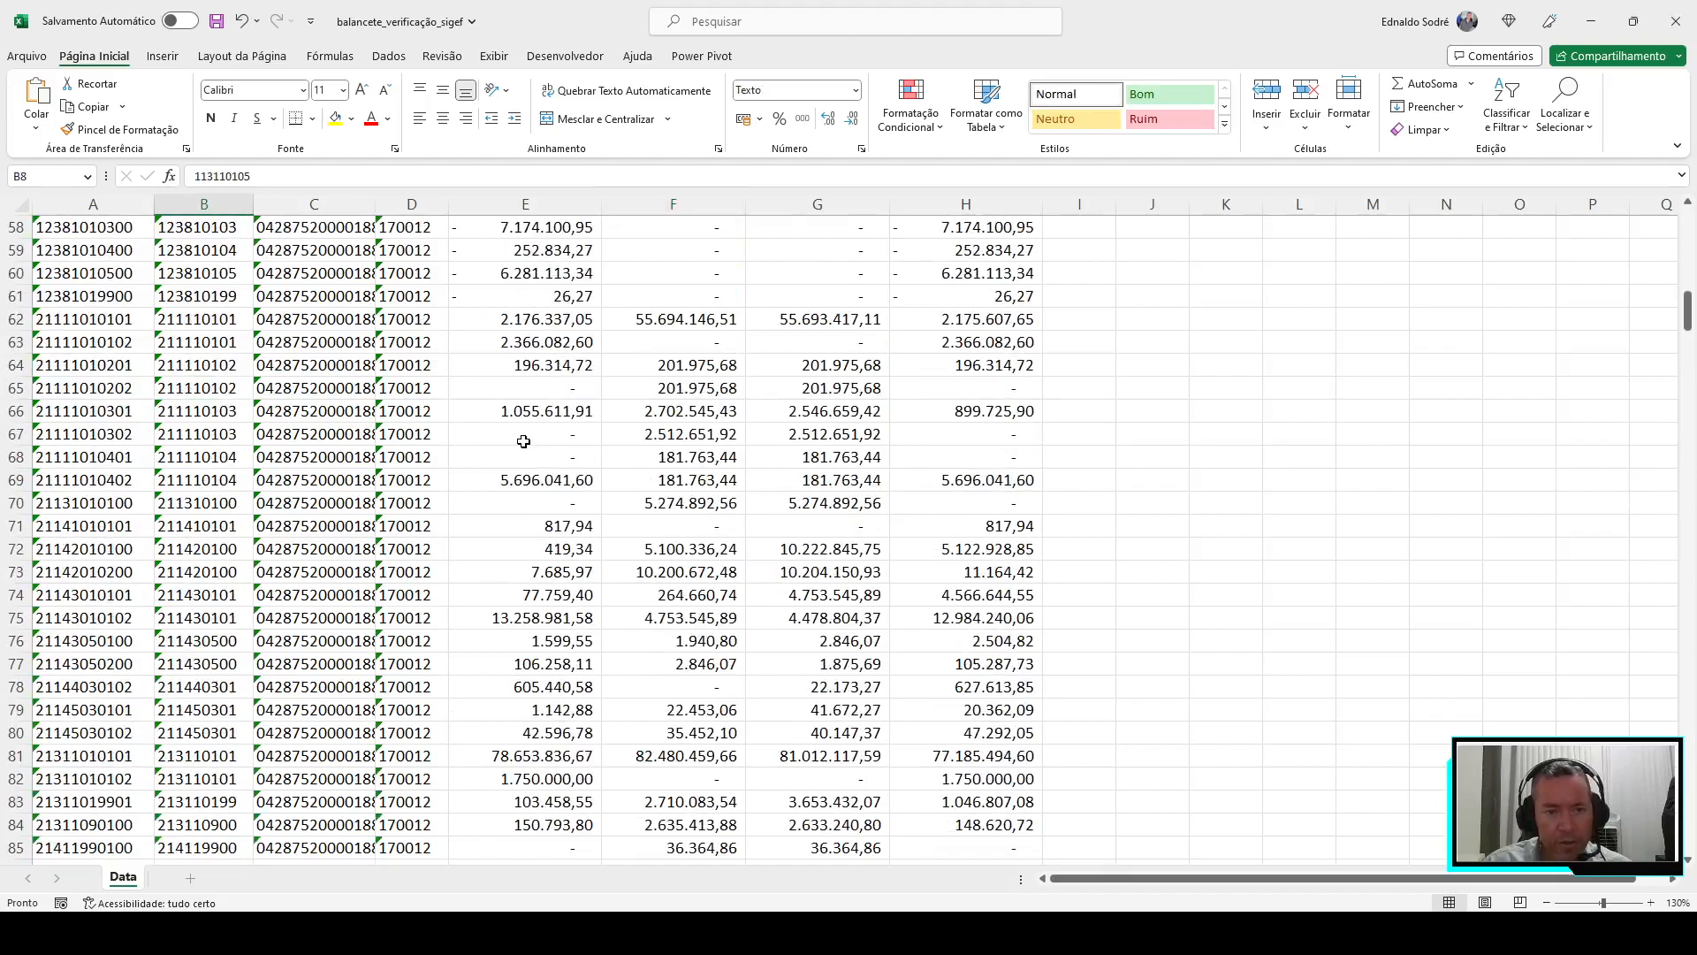
pyautogui.scroll(20, 521, 448)
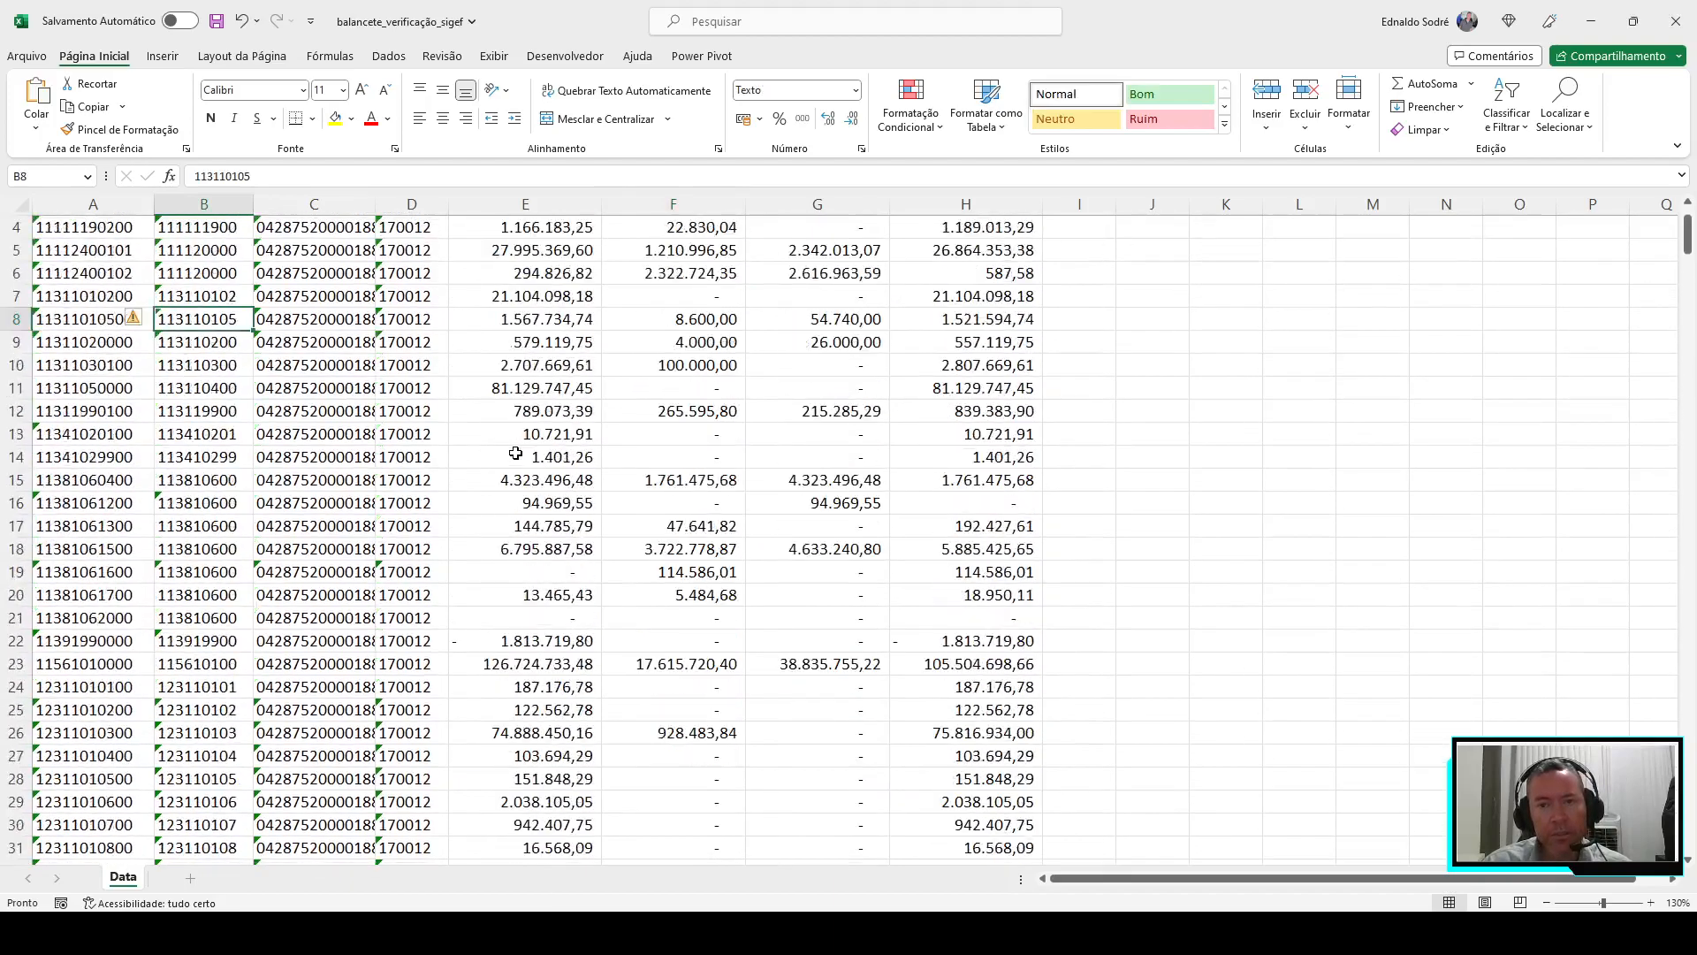
pyautogui.click(669, 317)
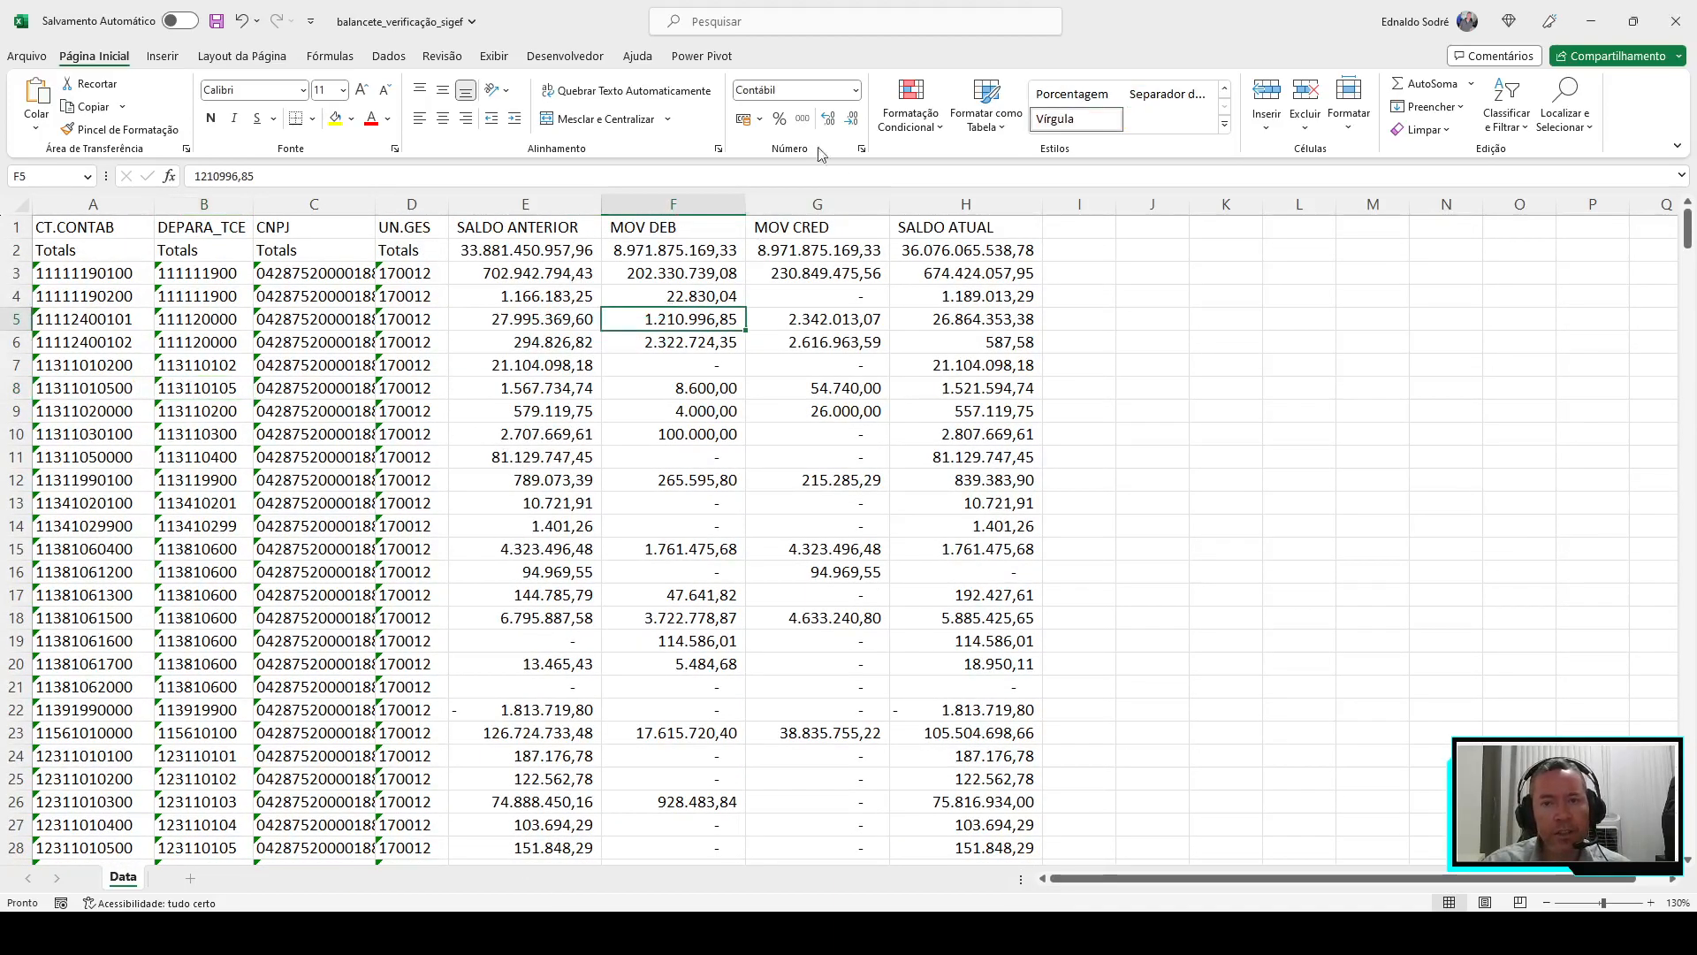
pyautogui.click(1677, 16)
pyautogui.click(872, 488)
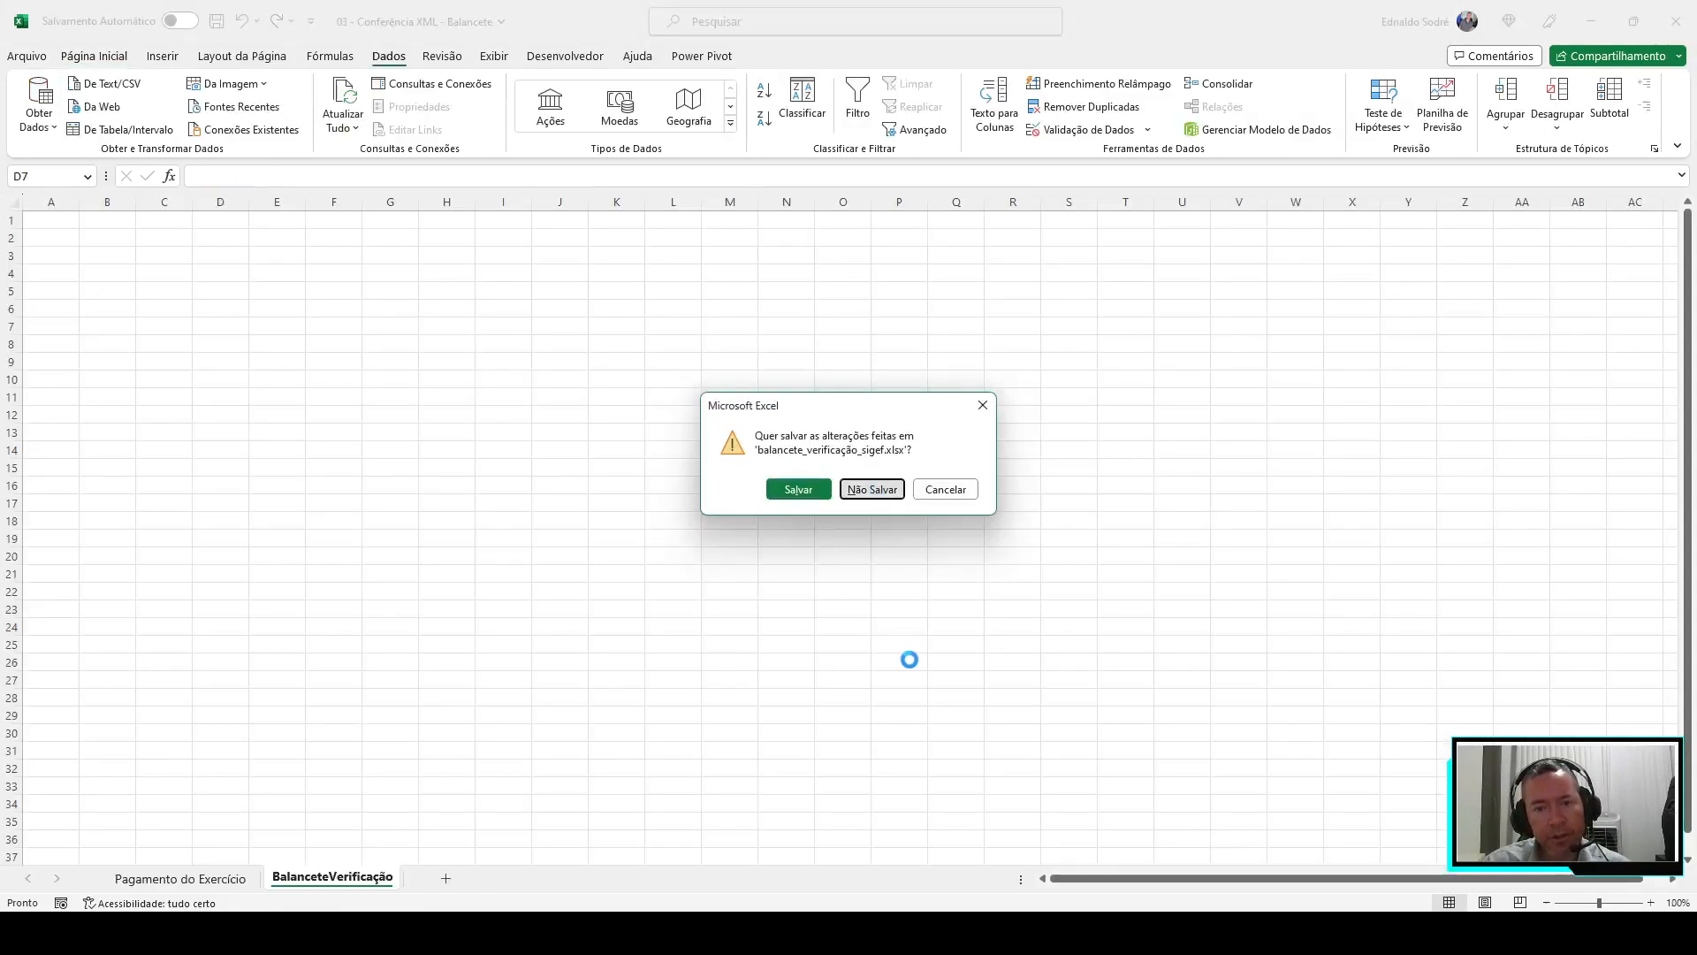
# Open the Power Query Editor from the workbook 03 - Conferência XML - Balancete
pyautogui.click(575, 454)
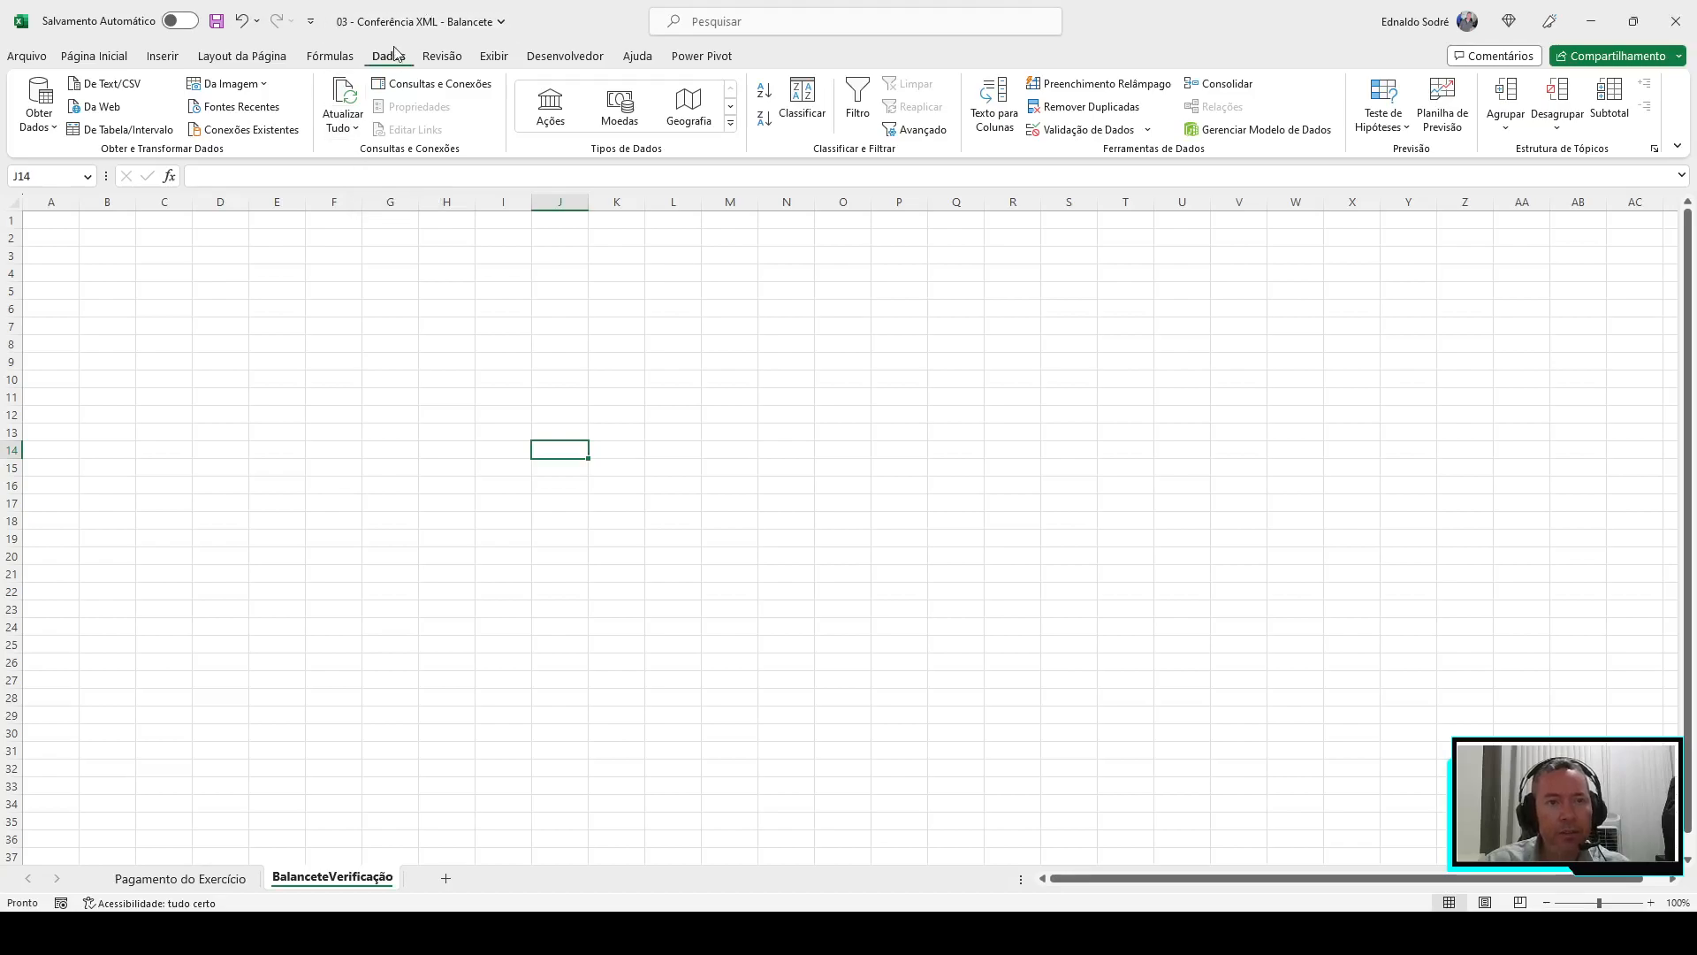
pyautogui.click(27, 56)
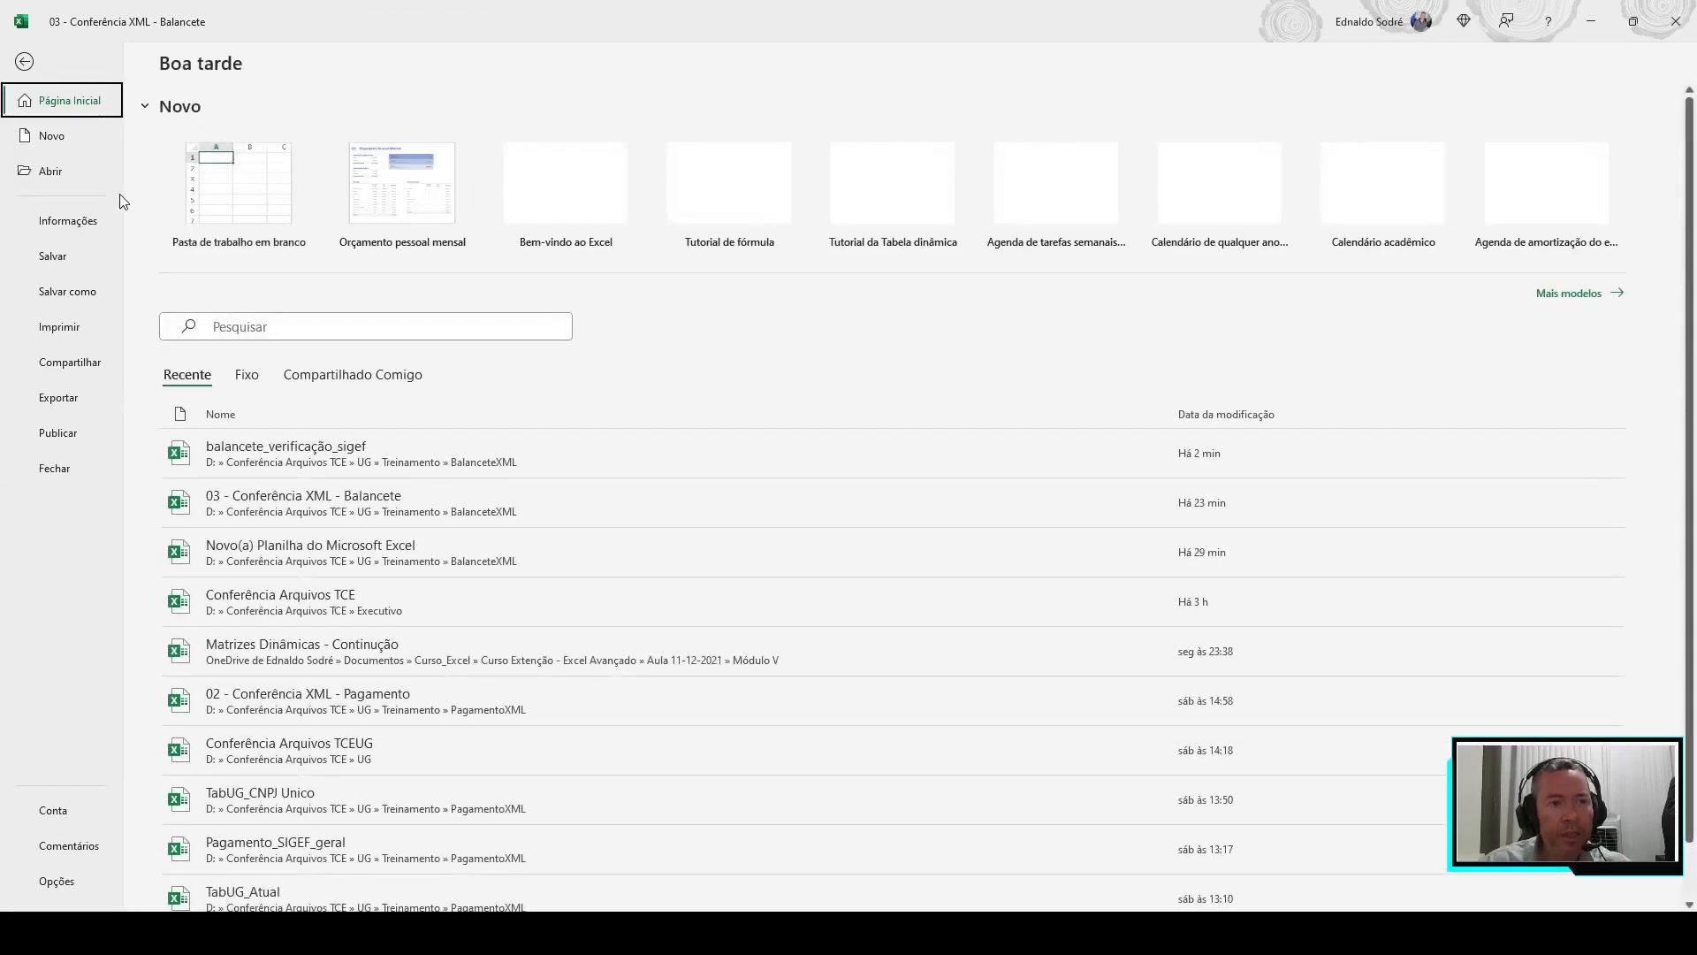
pyautogui.click(24, 62)
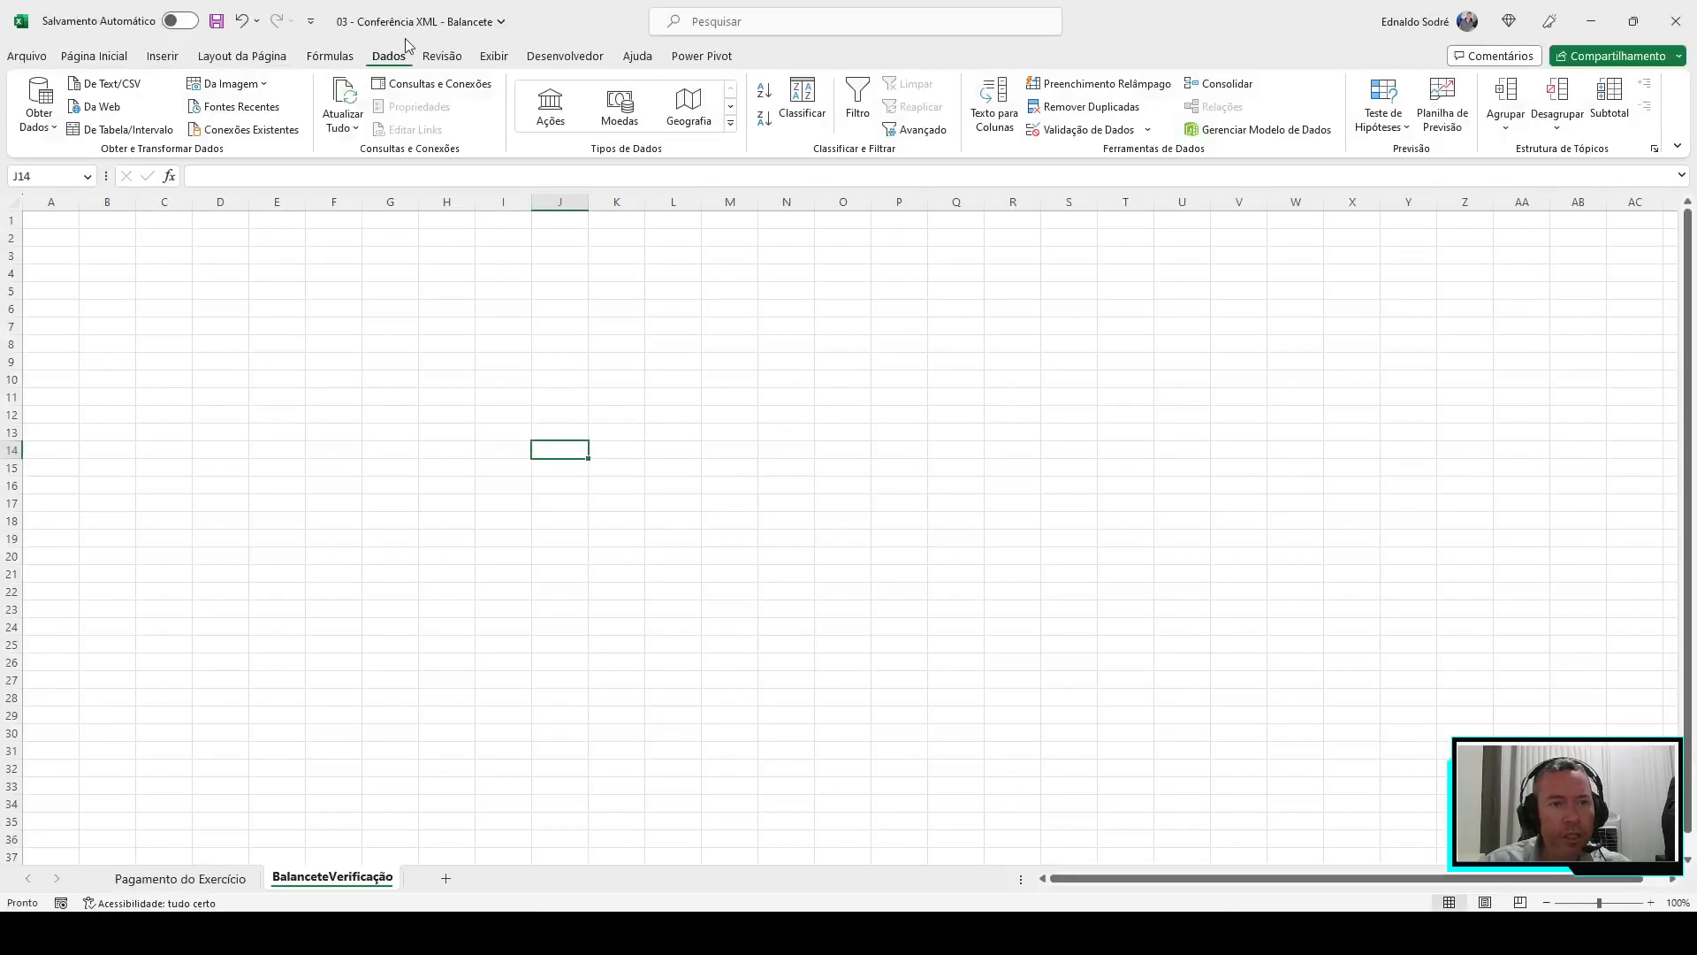
pyautogui.click(39, 106)
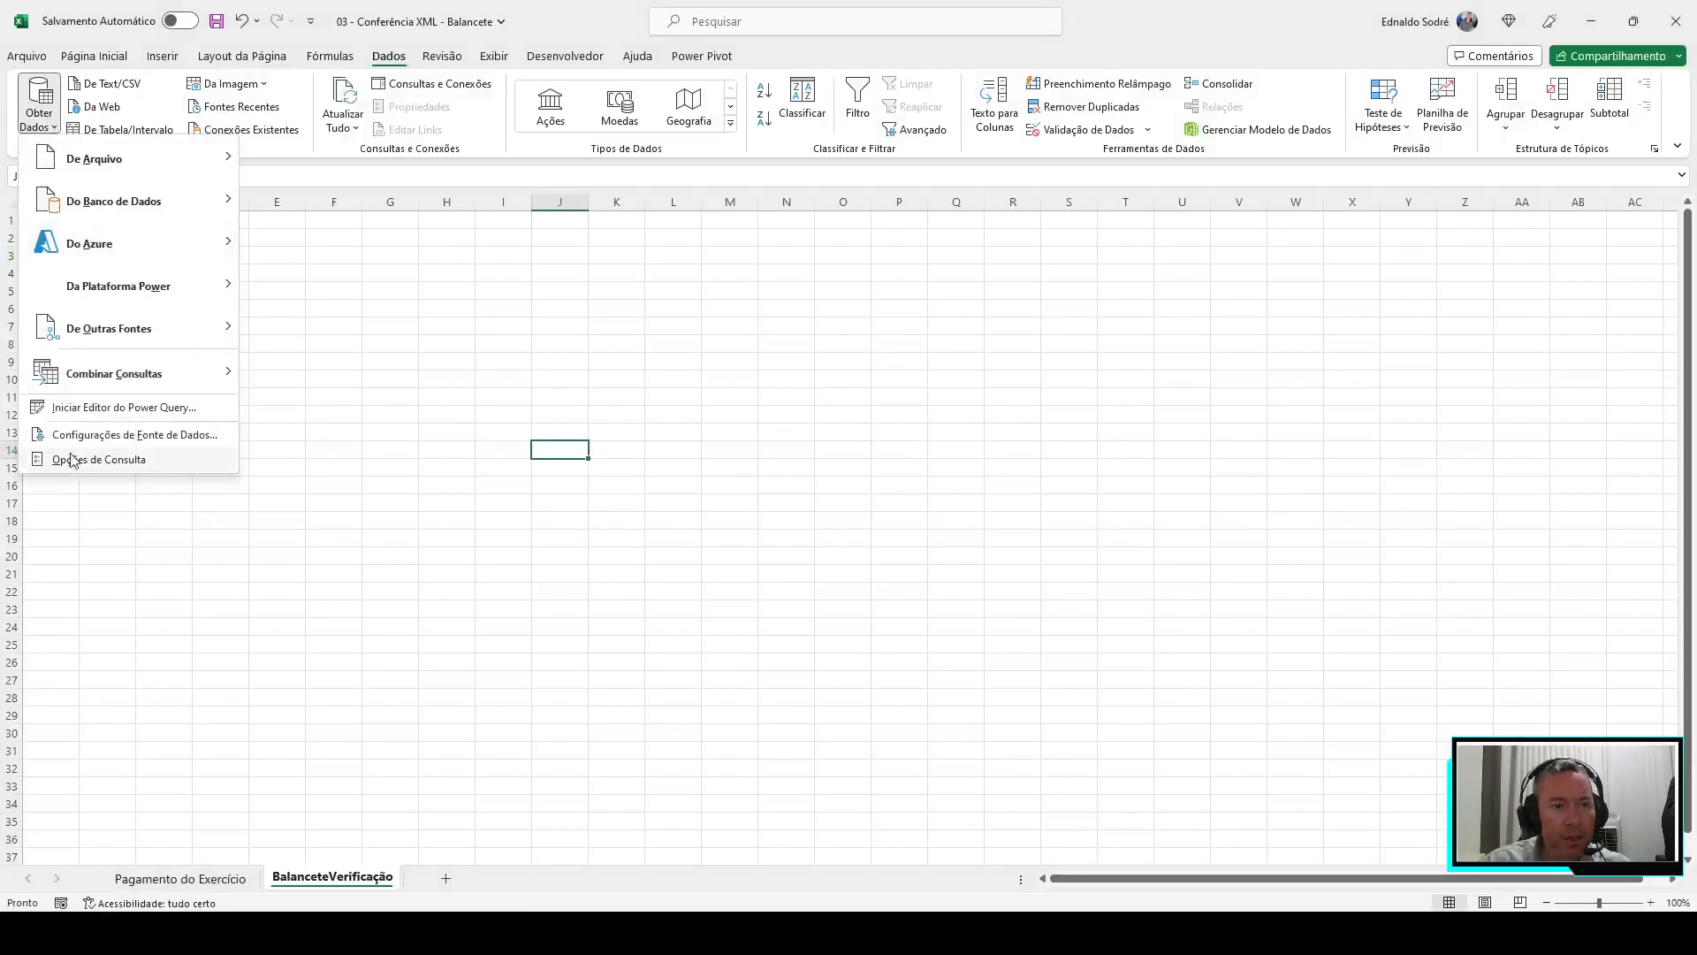
pyautogui.click(120, 412)
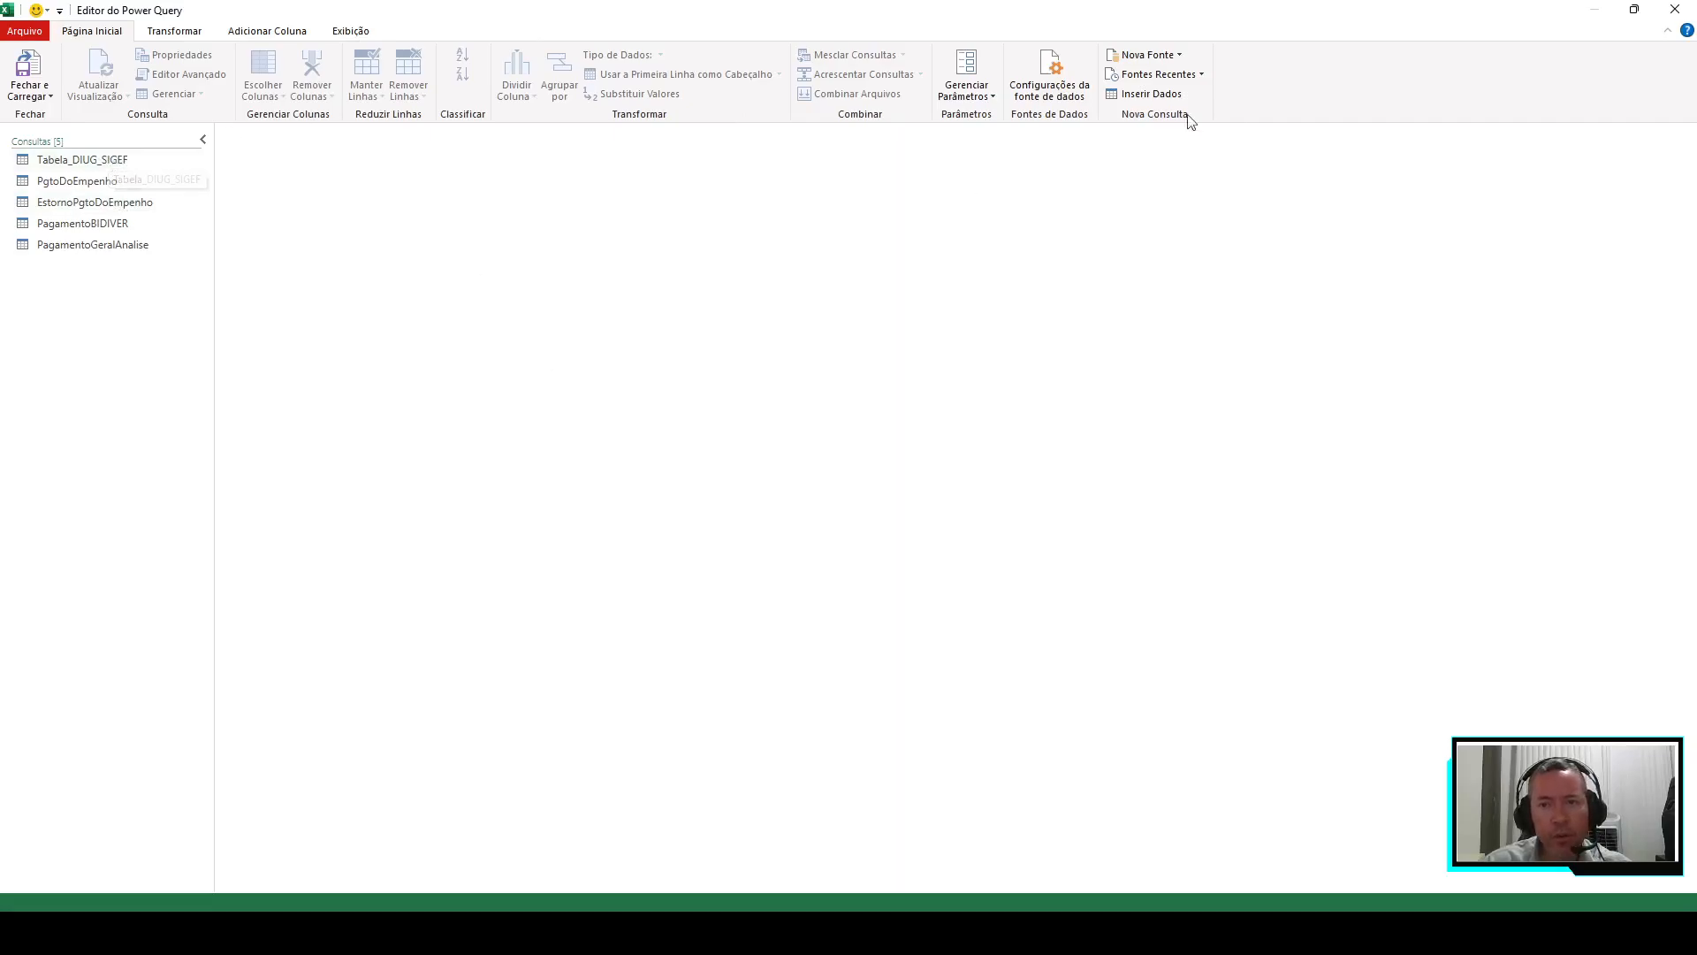
# Import the XML file BalanceteVerificacao from the BalanceteXML folder as a new query source
pyautogui.click(1165, 55)
pyautogui.moveTo(1183, 78)
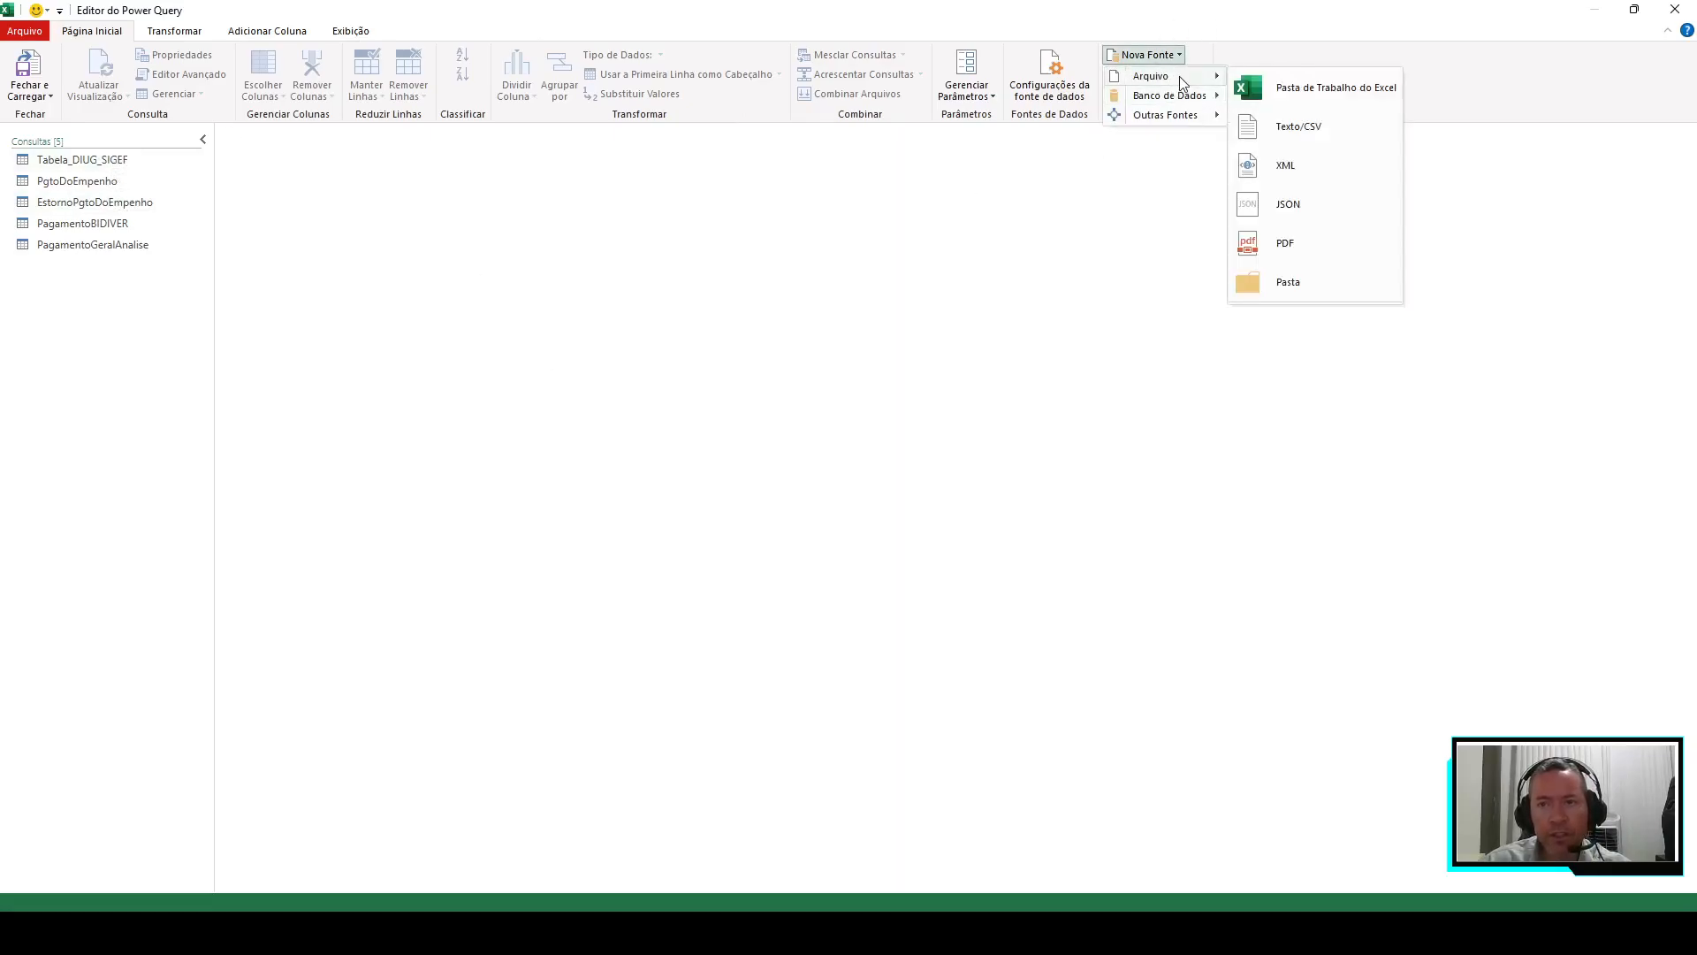
pyautogui.click(1312, 178)
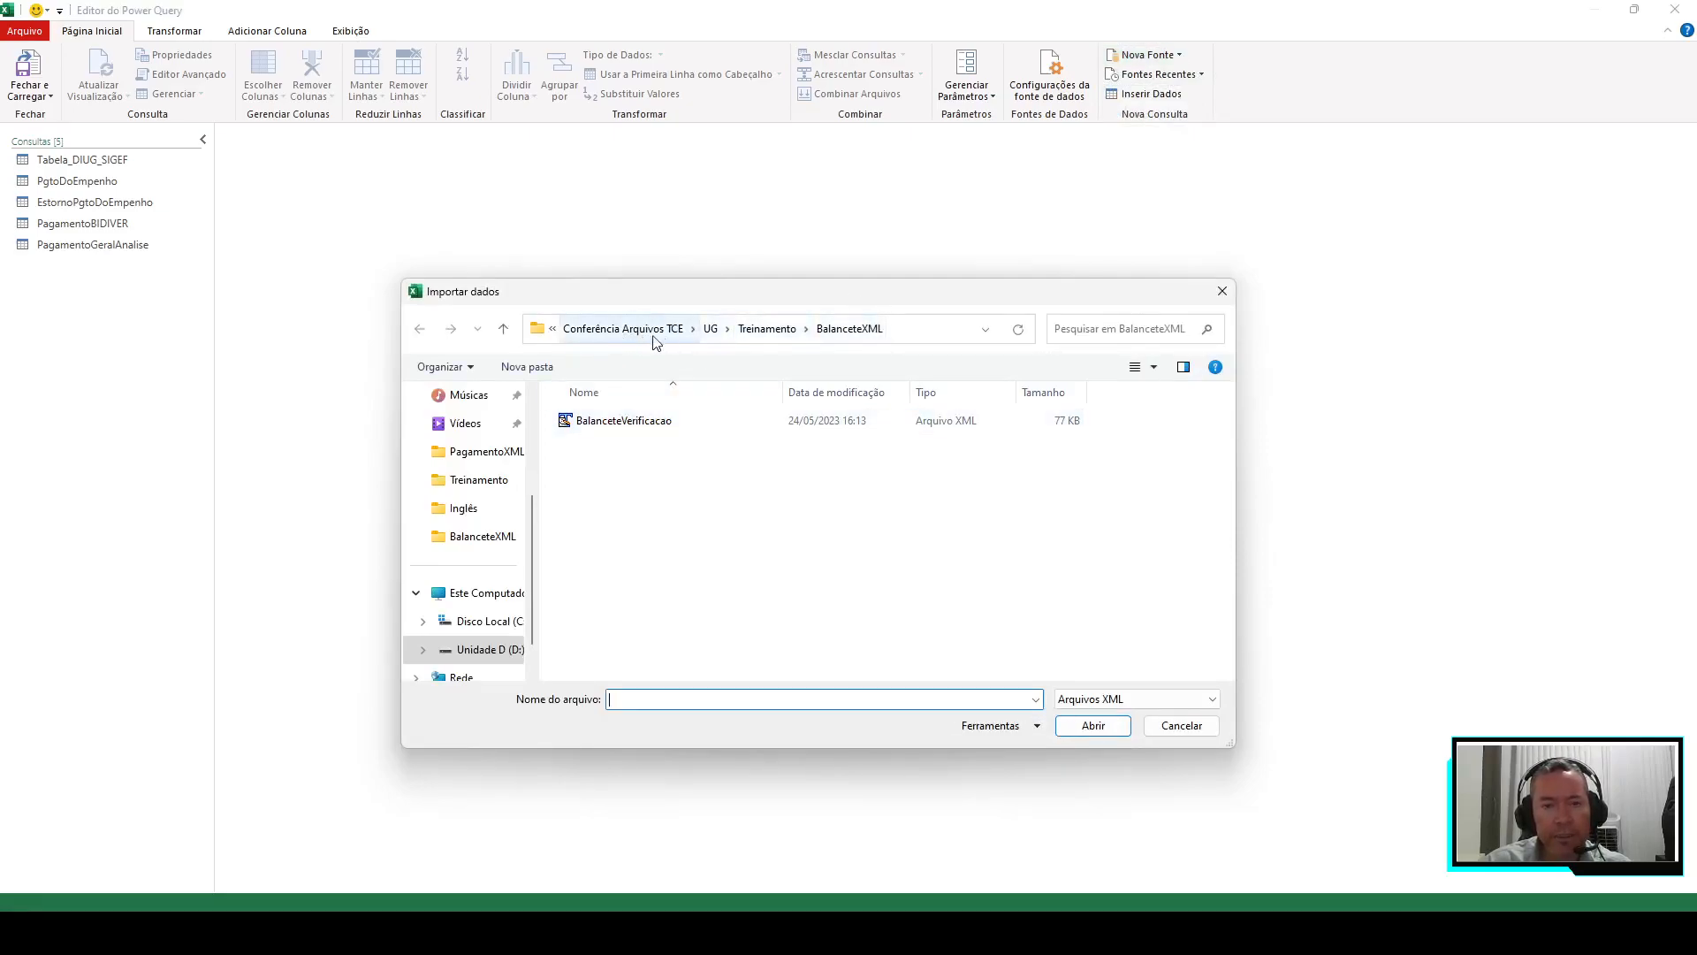
pyautogui.click(614, 425)
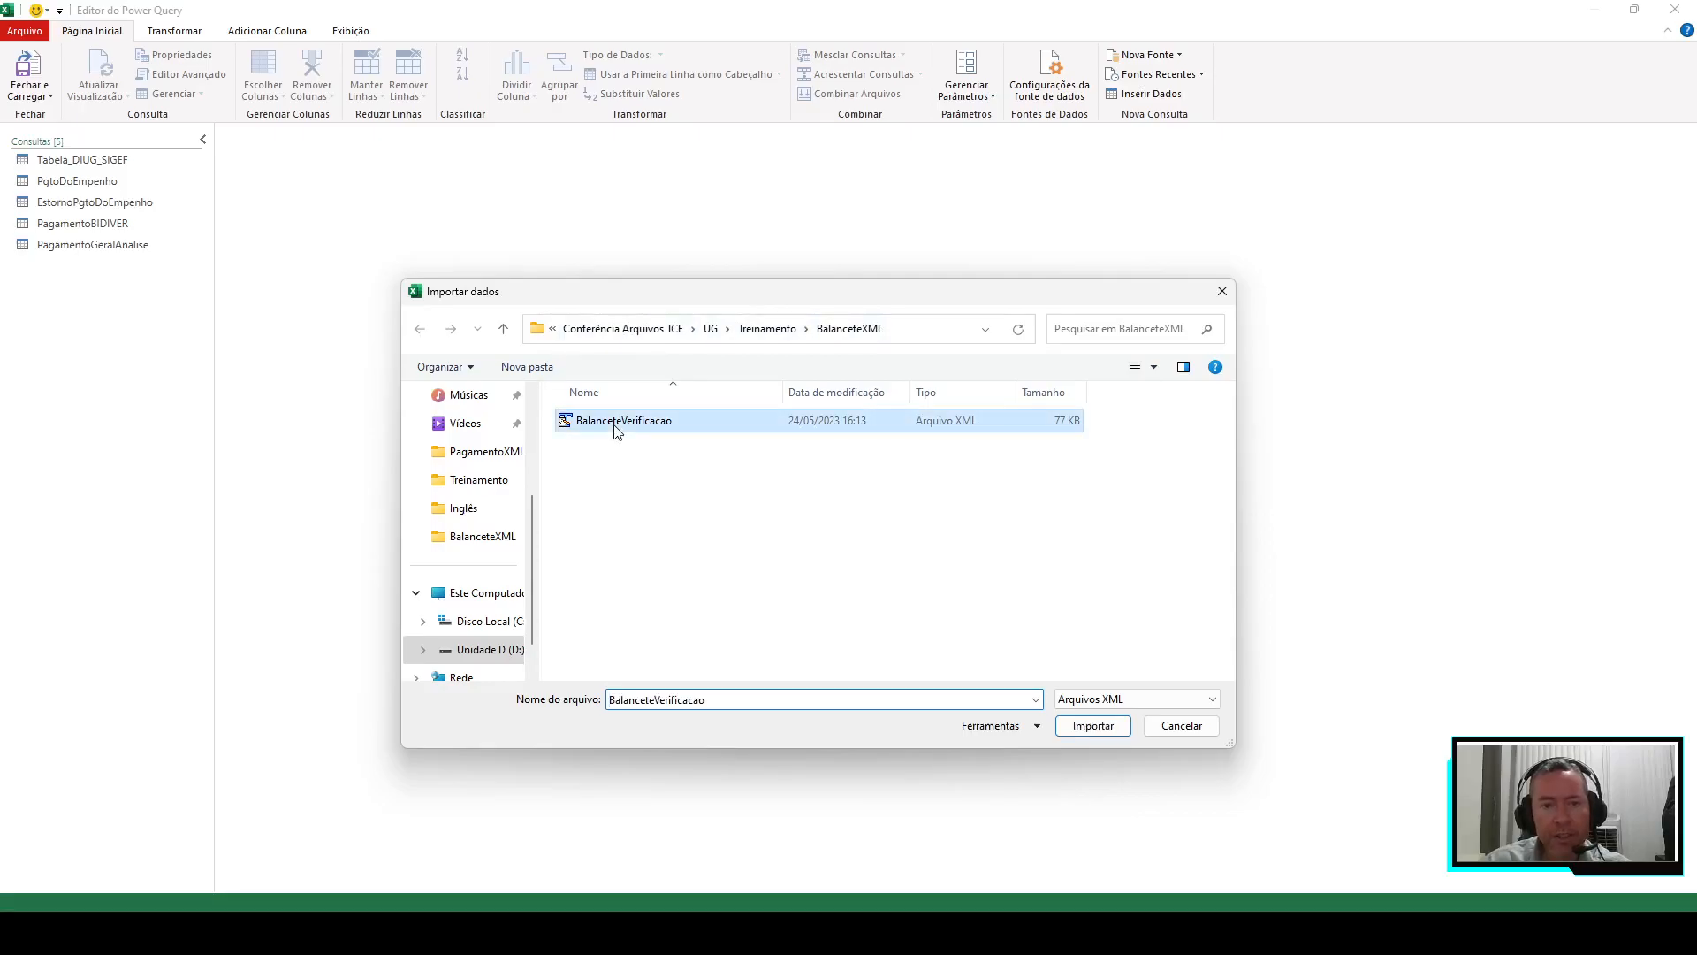
pyautogui.click(1092, 725)
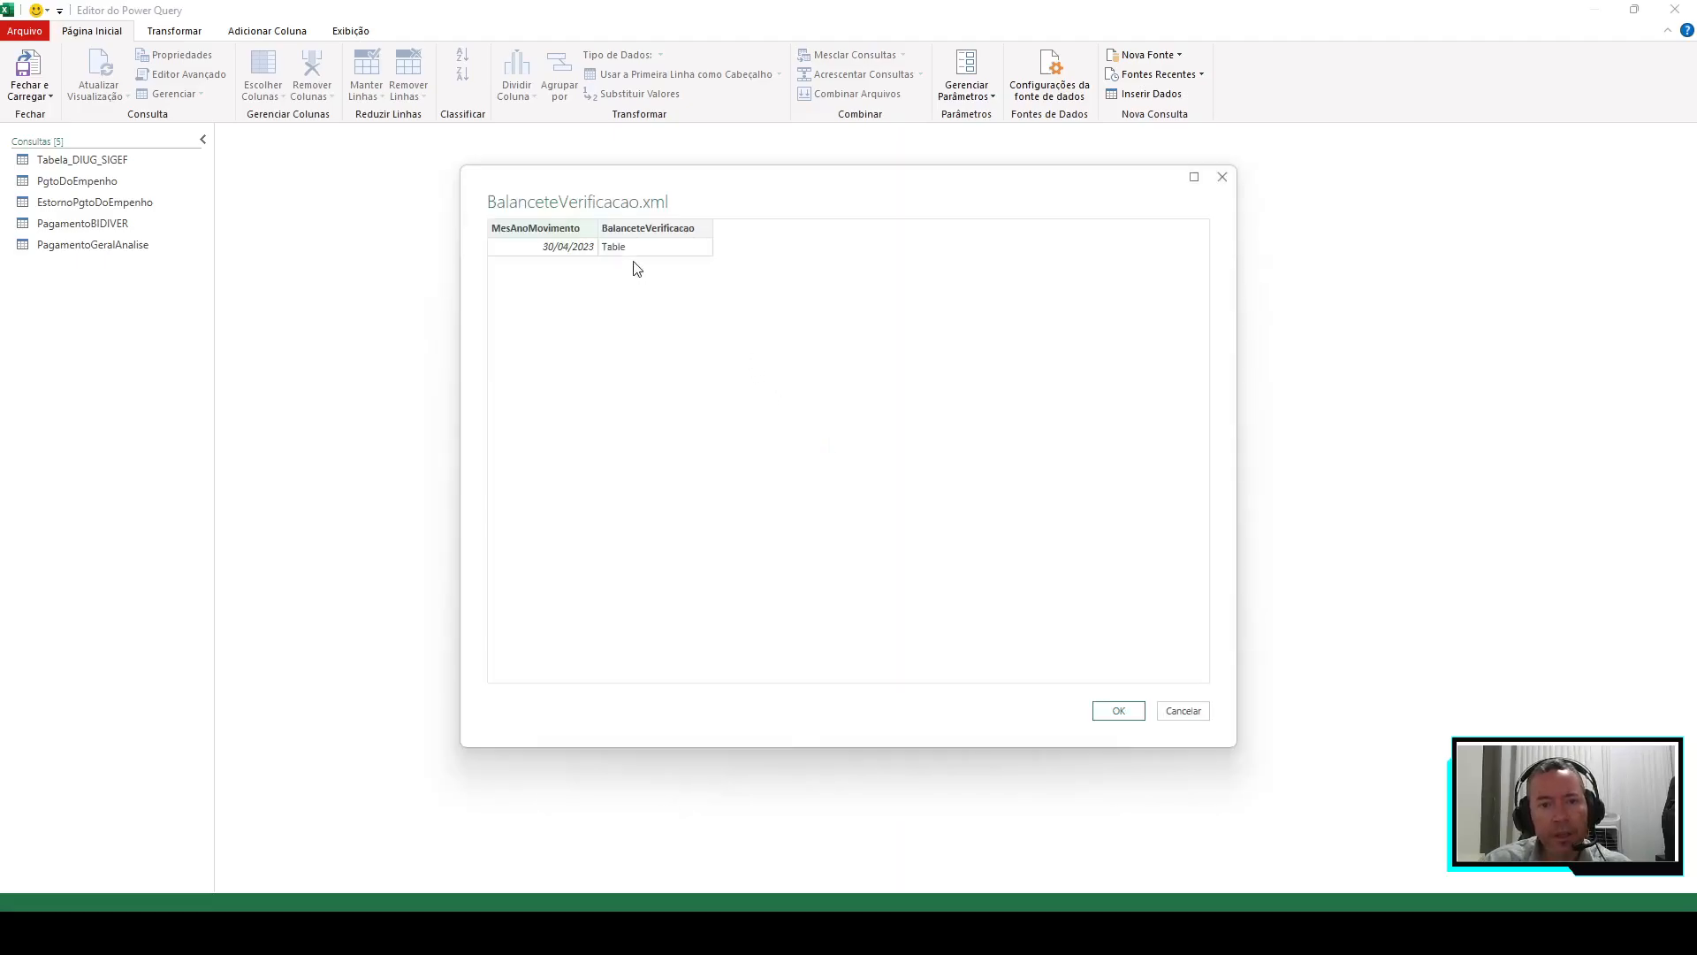
pyautogui.click(1119, 713)
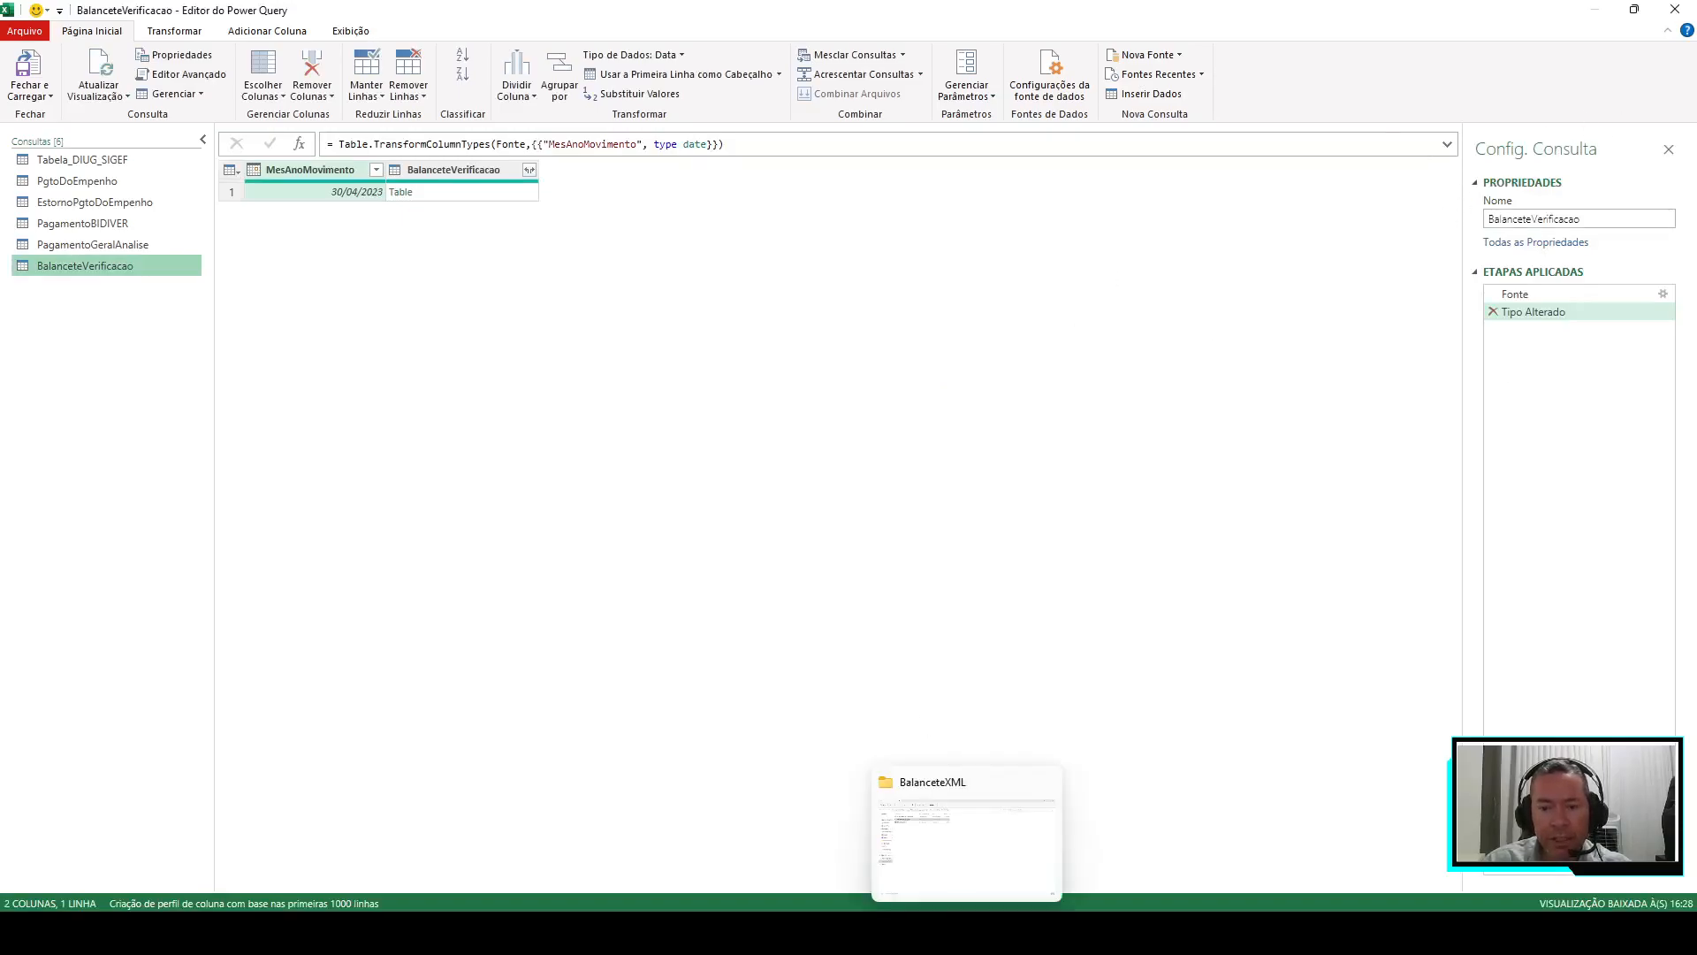
pyautogui.click(1465, 933)
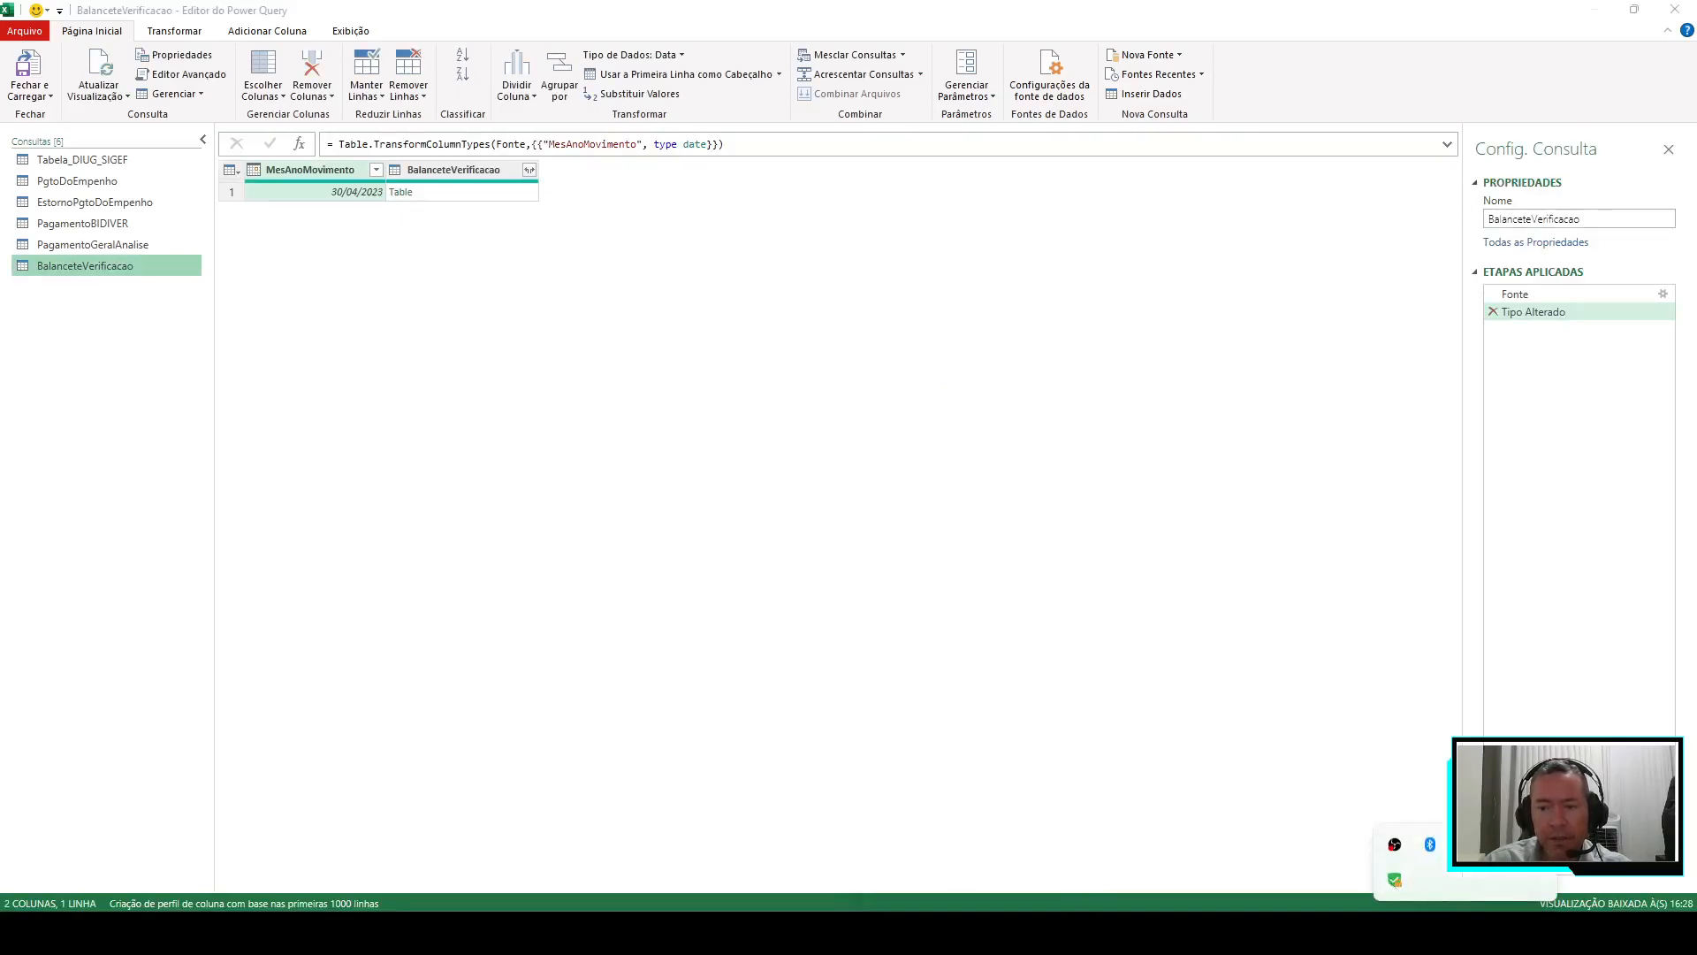
pyautogui.press('Print')
pyautogui.moveTo(1405, 111); pyautogui.dragTo(1690, 430)
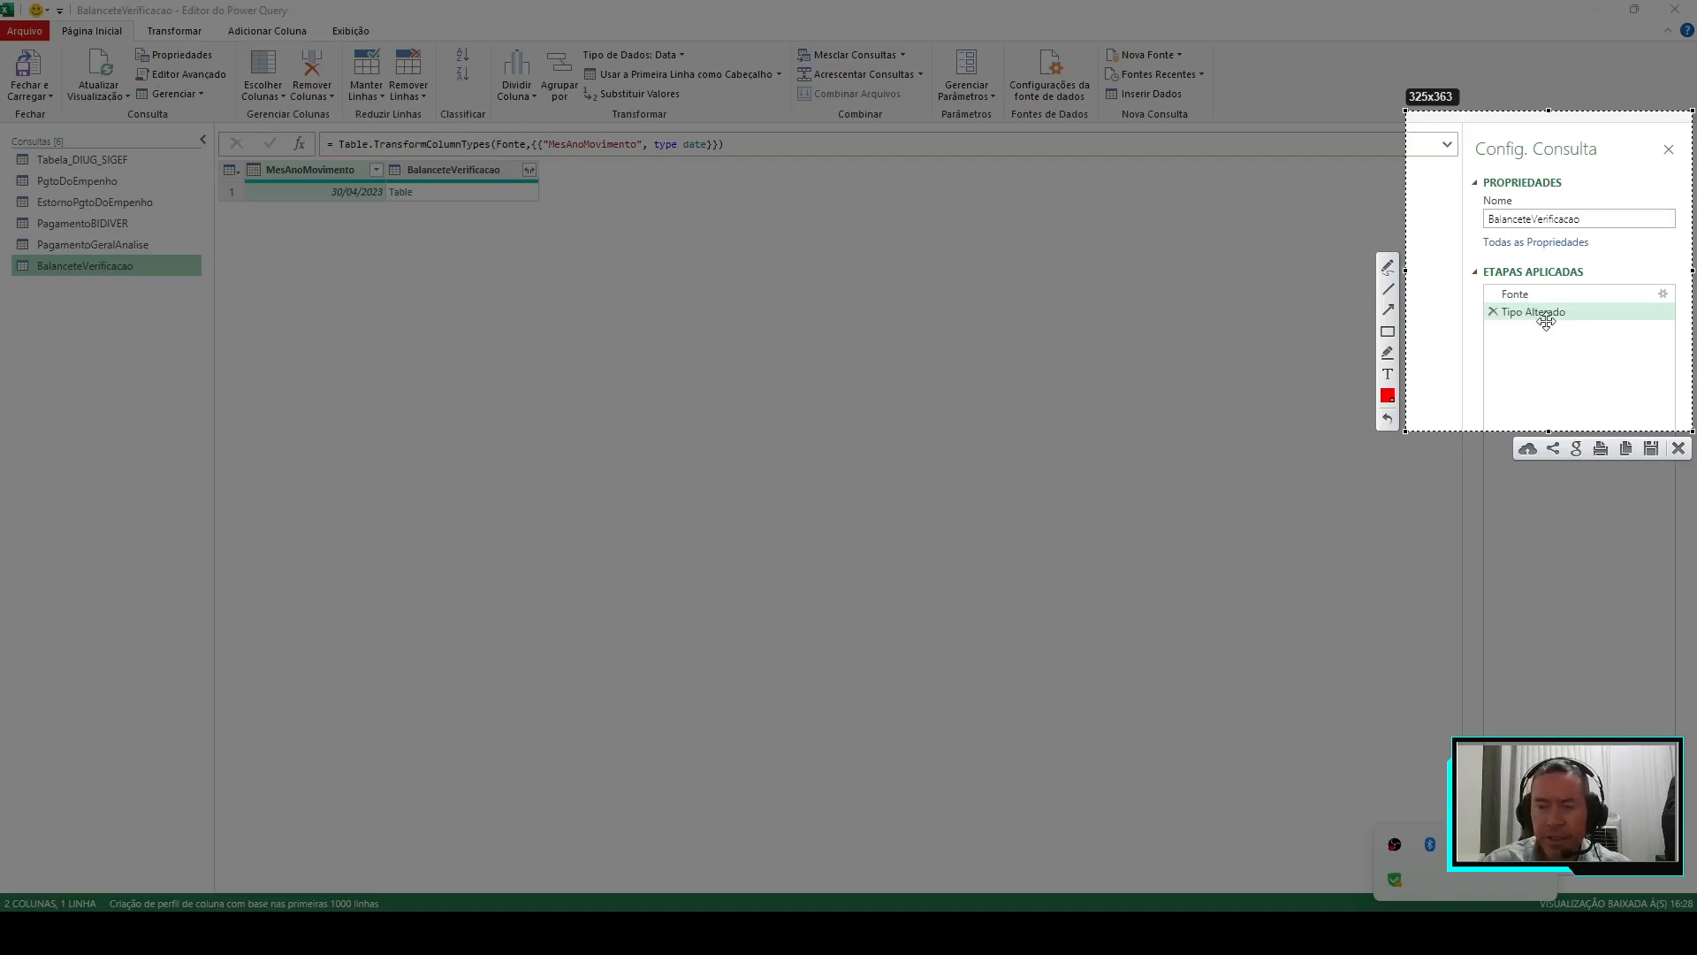
pyautogui.press('Escape')
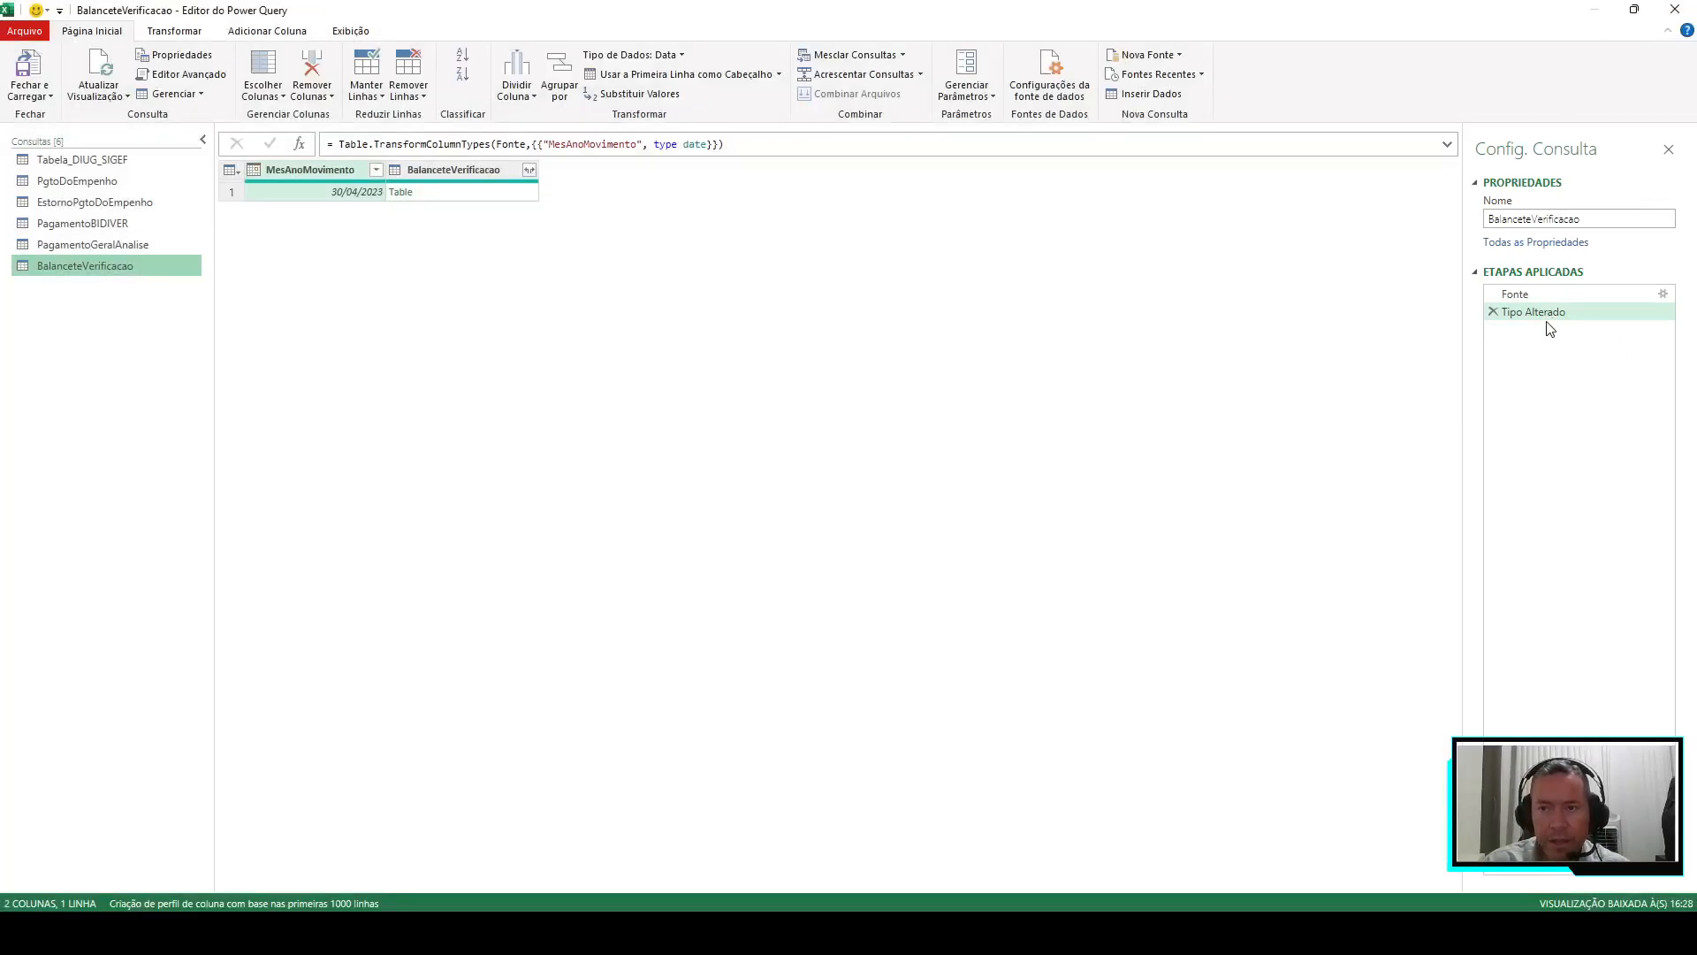
# Expand the BalanceteVerificacao column without supfin and without the original column name as prefix, and remove the MesAnoMovimento column
pyautogui.click(530, 172)
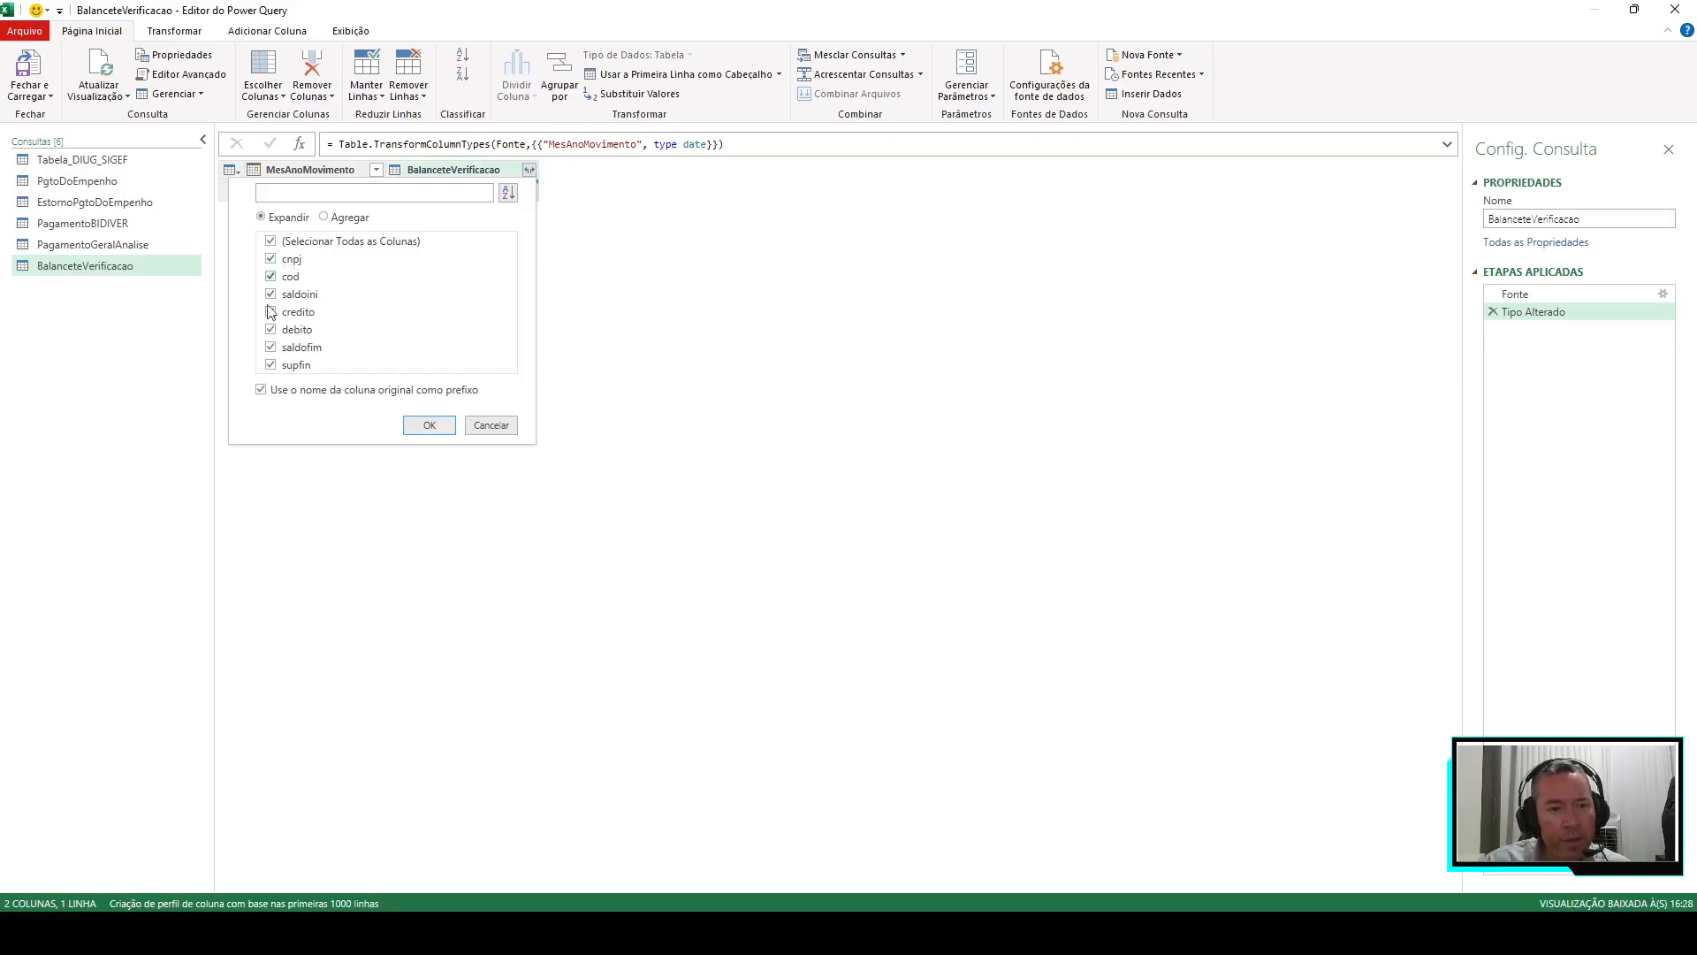
pyautogui.click(271, 366)
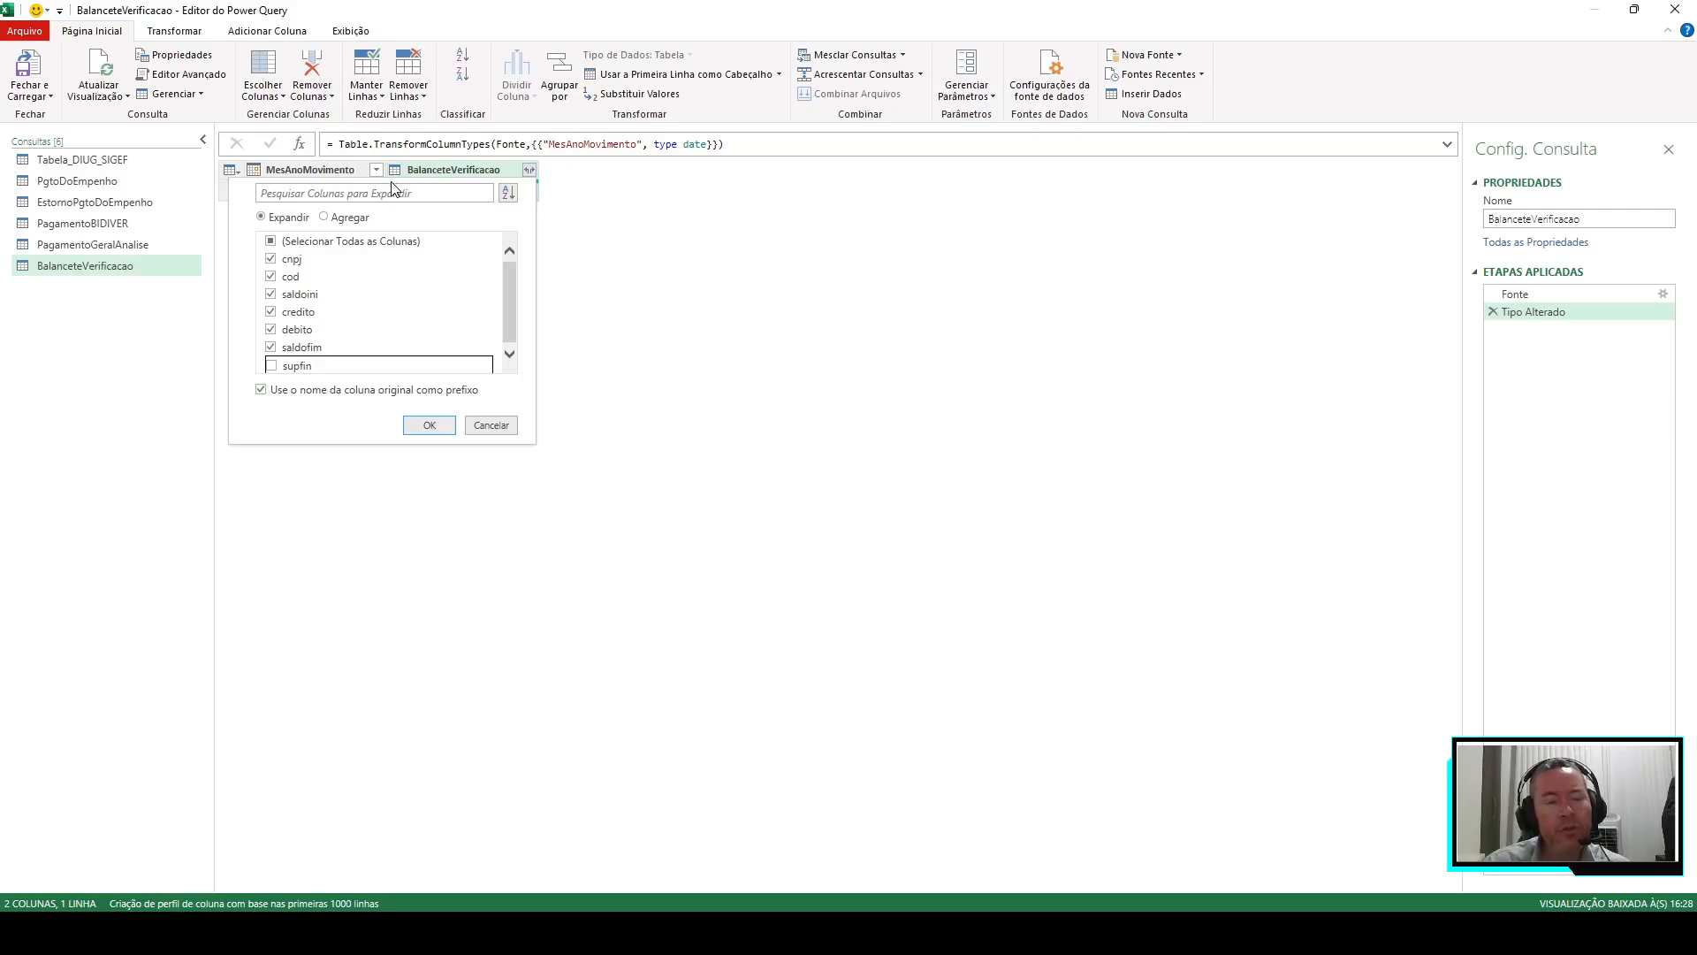
pyautogui.click(262, 390)
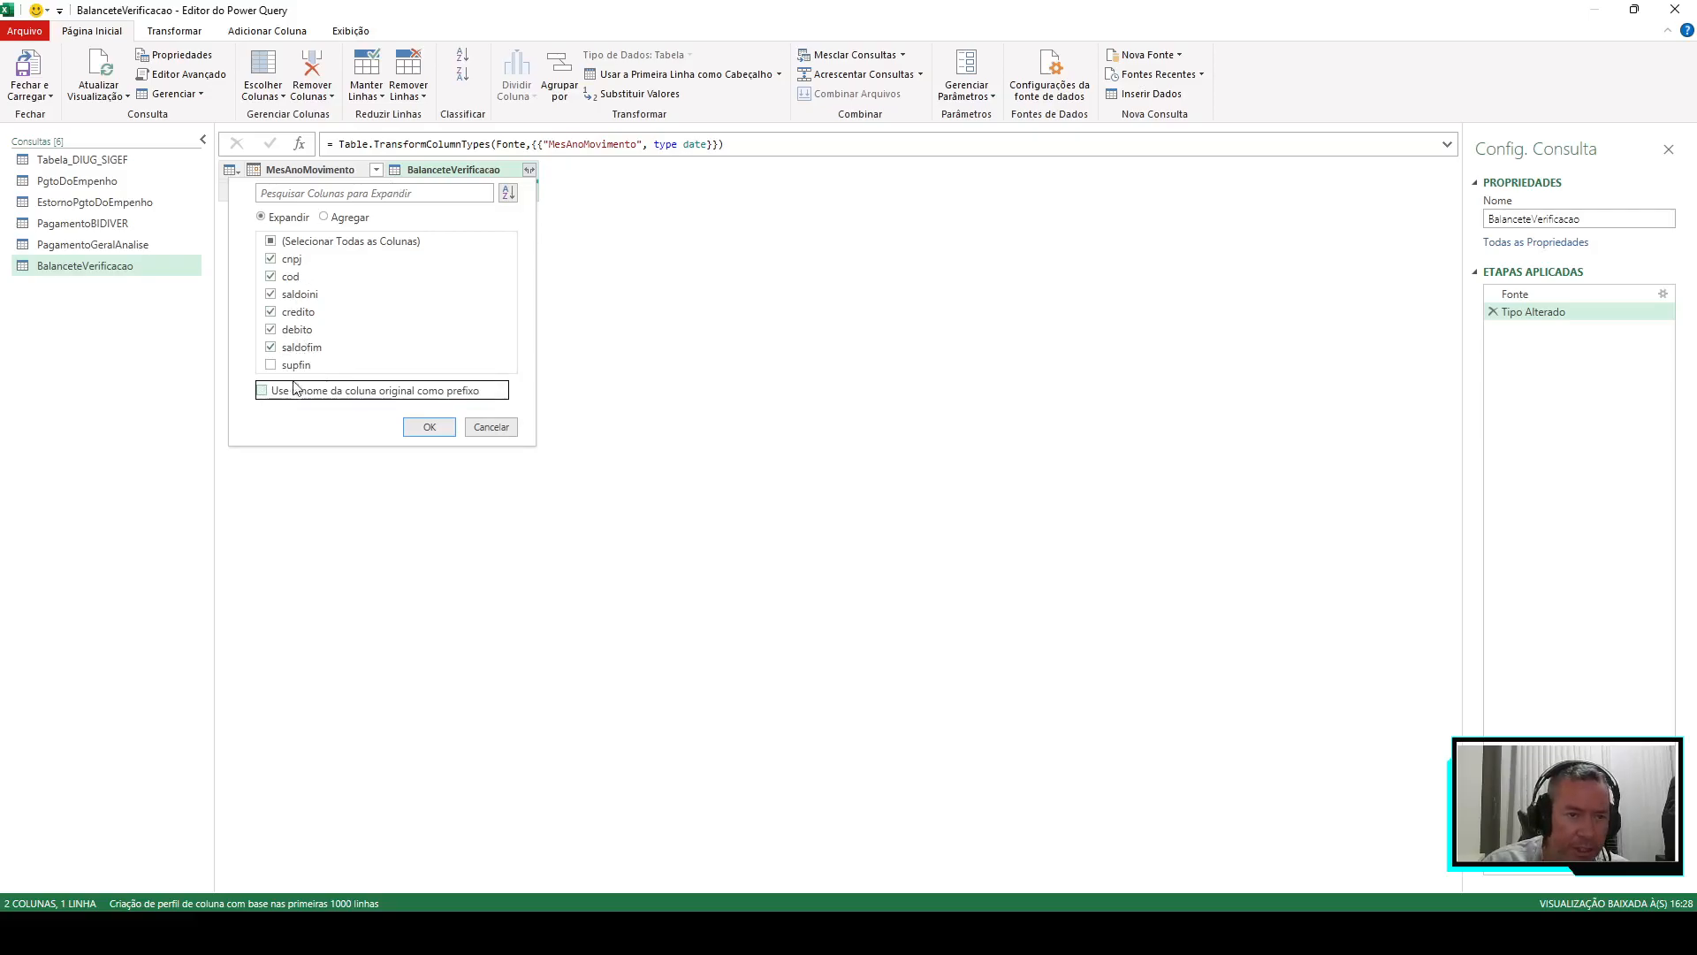
pyautogui.click(435, 432)
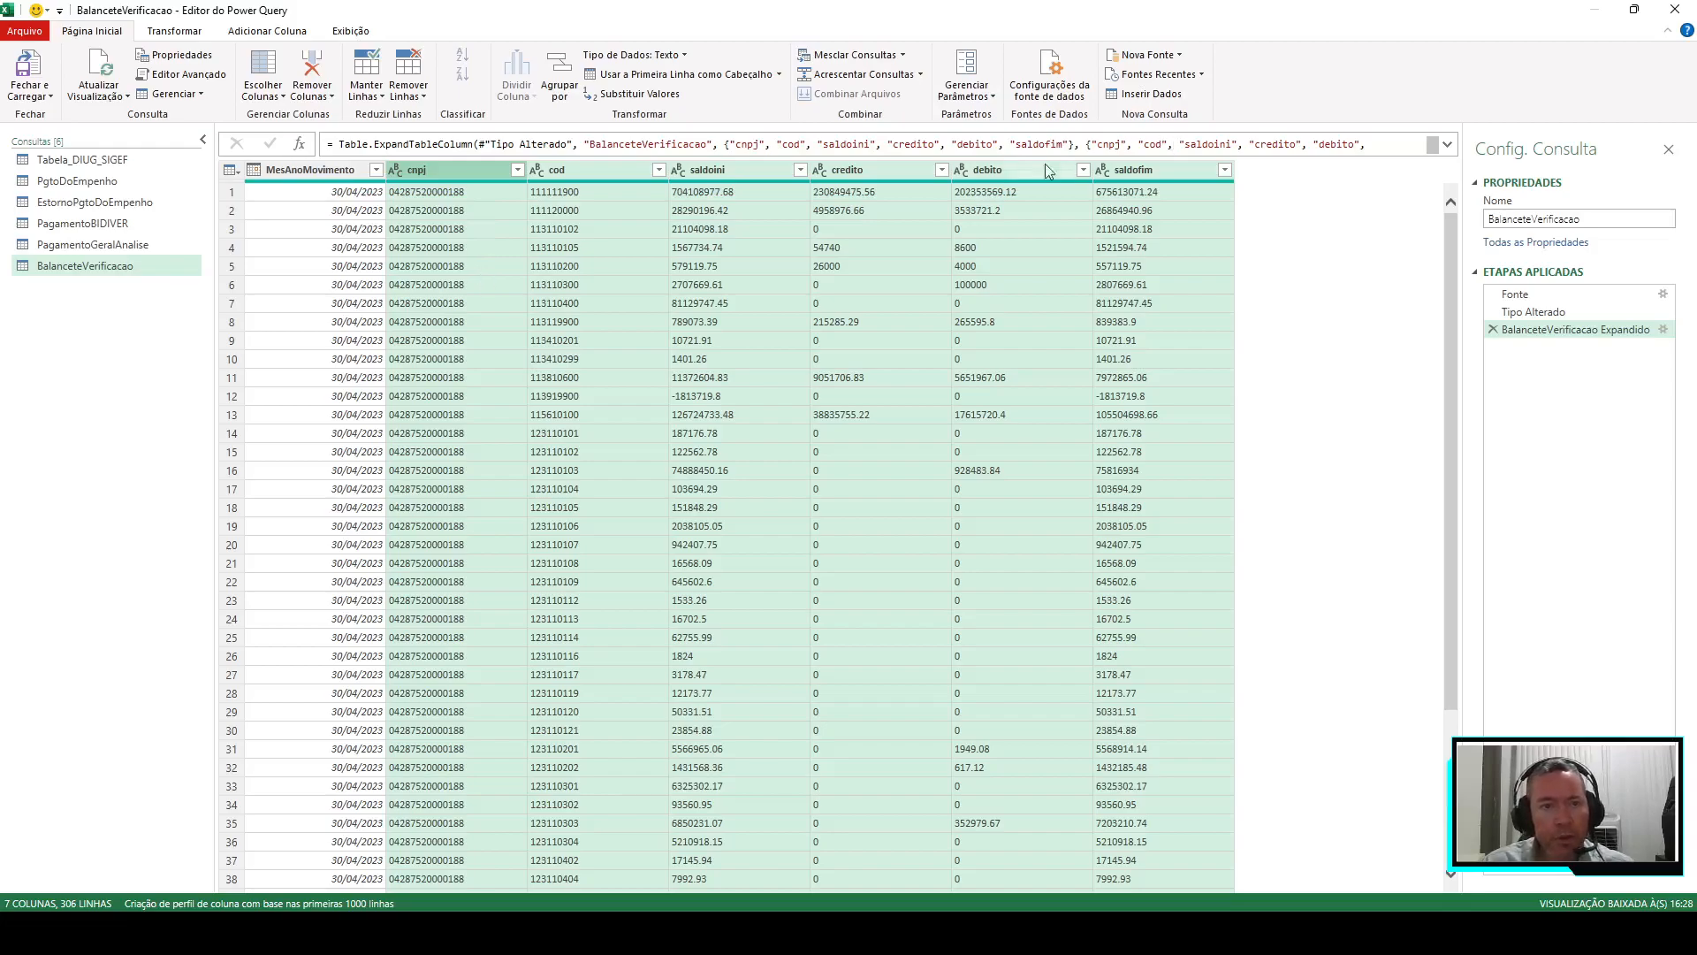
pyautogui.click(312, 173)
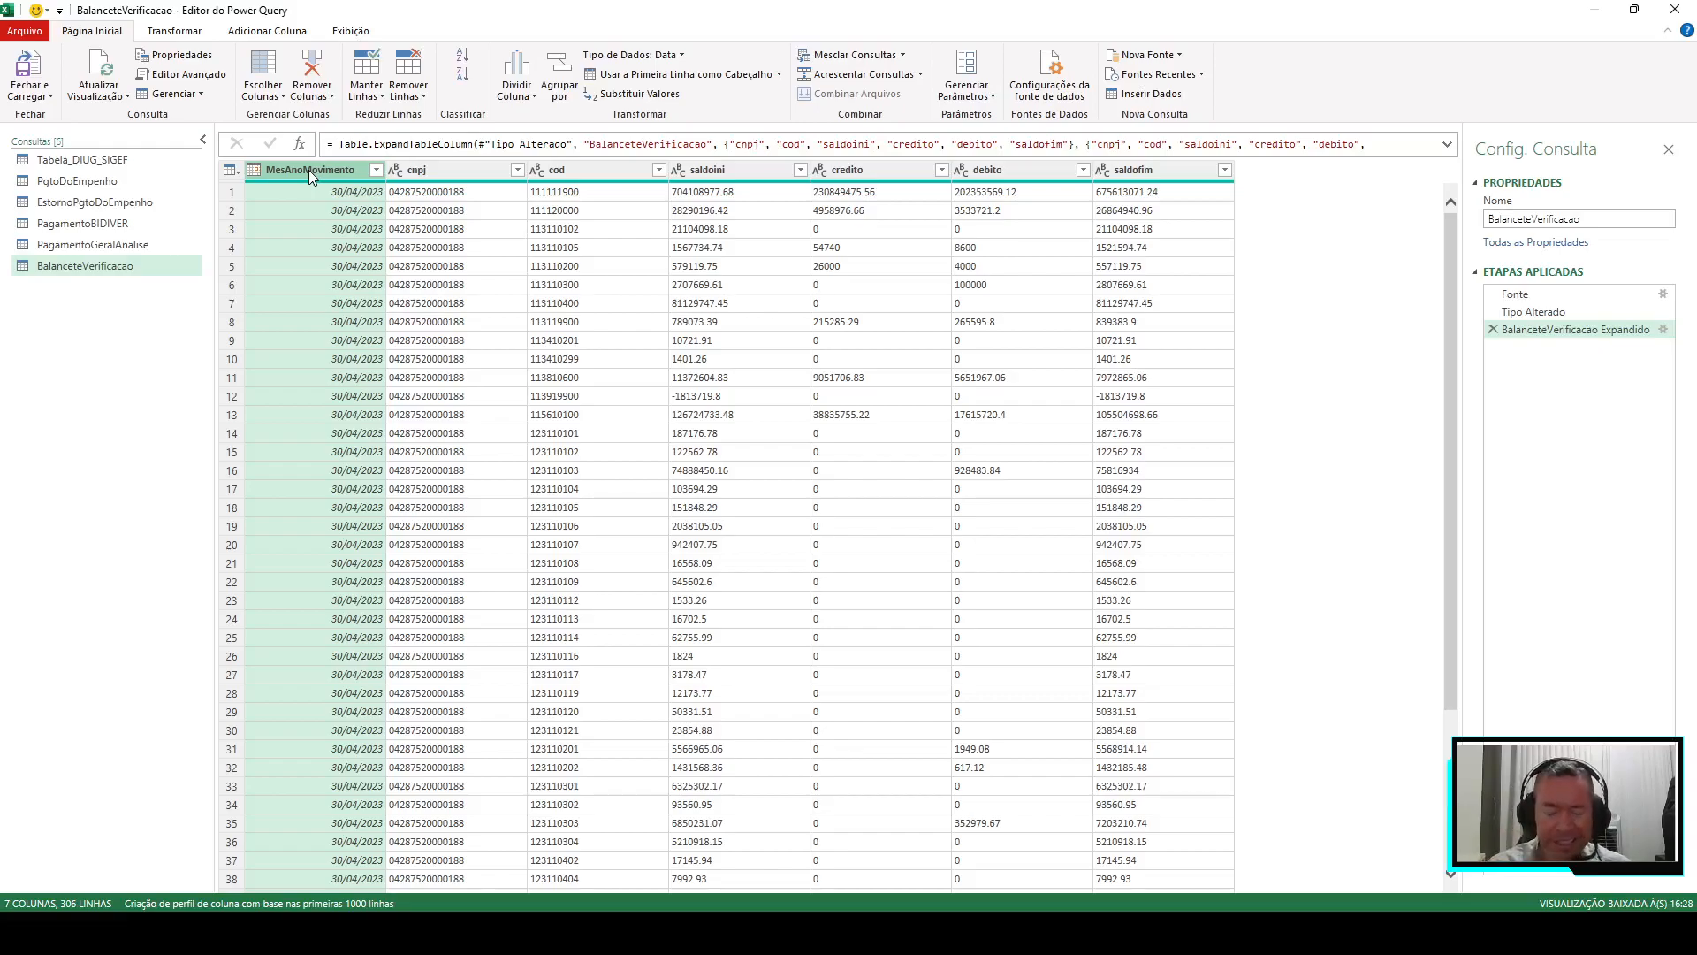
pyautogui.press('Delete')
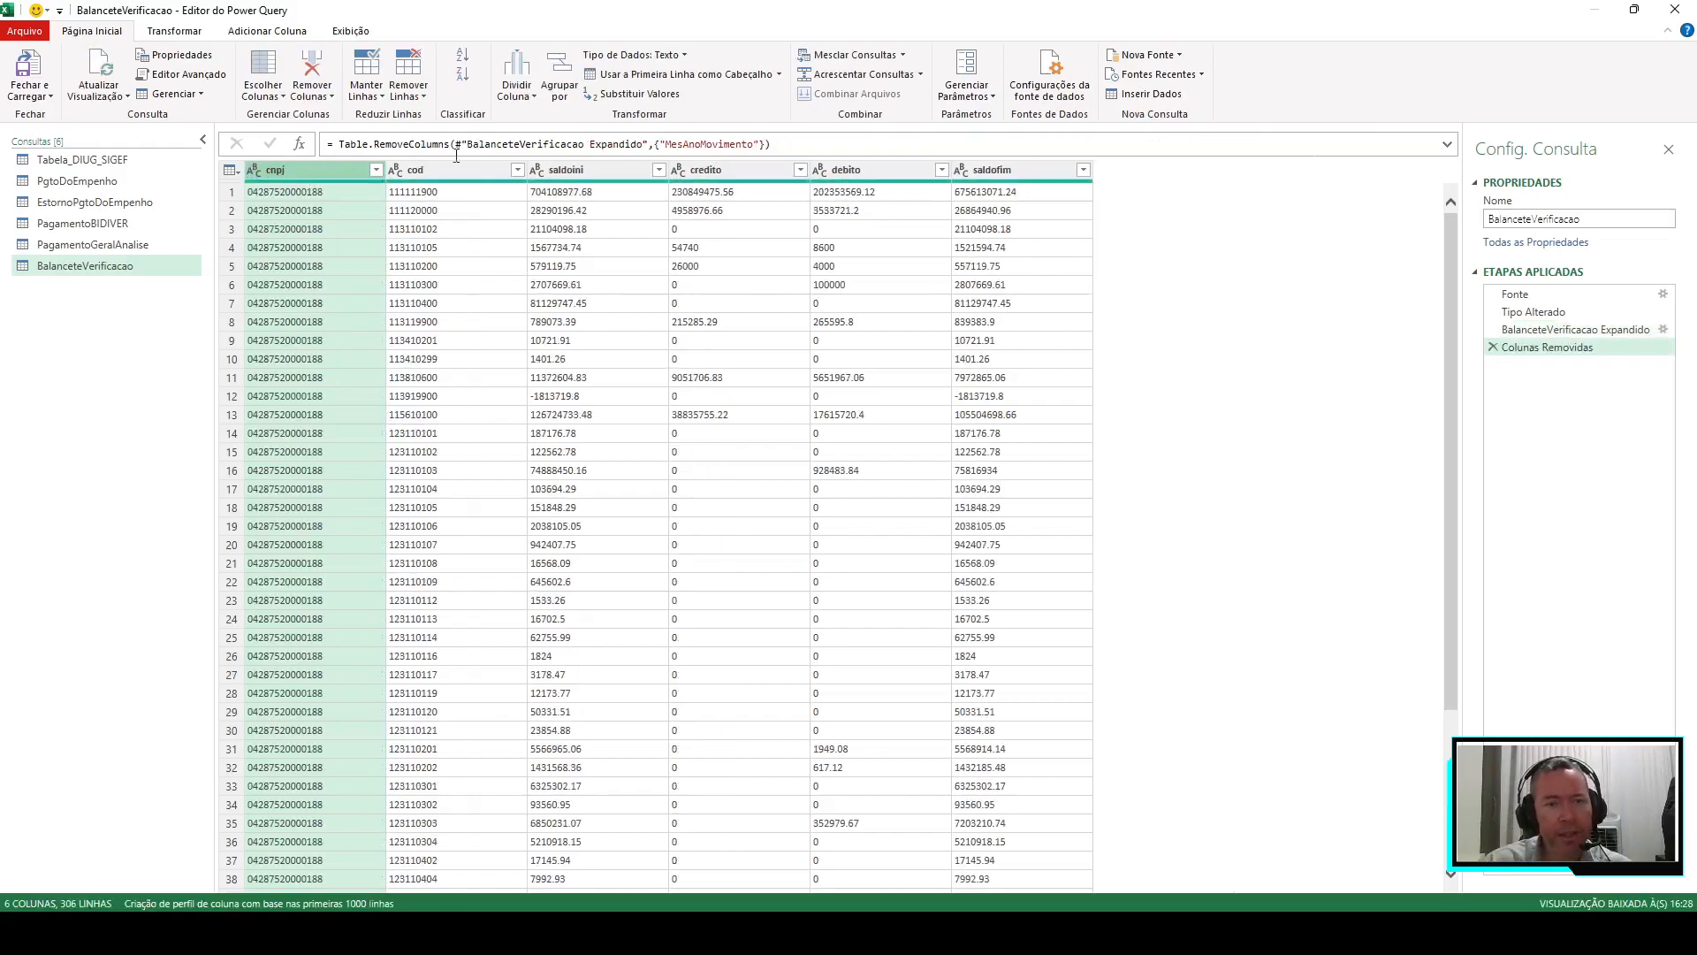
# Replace "." with "," in the saldoini, credito, debito and saldofim columns
pyautogui.click(594, 175)
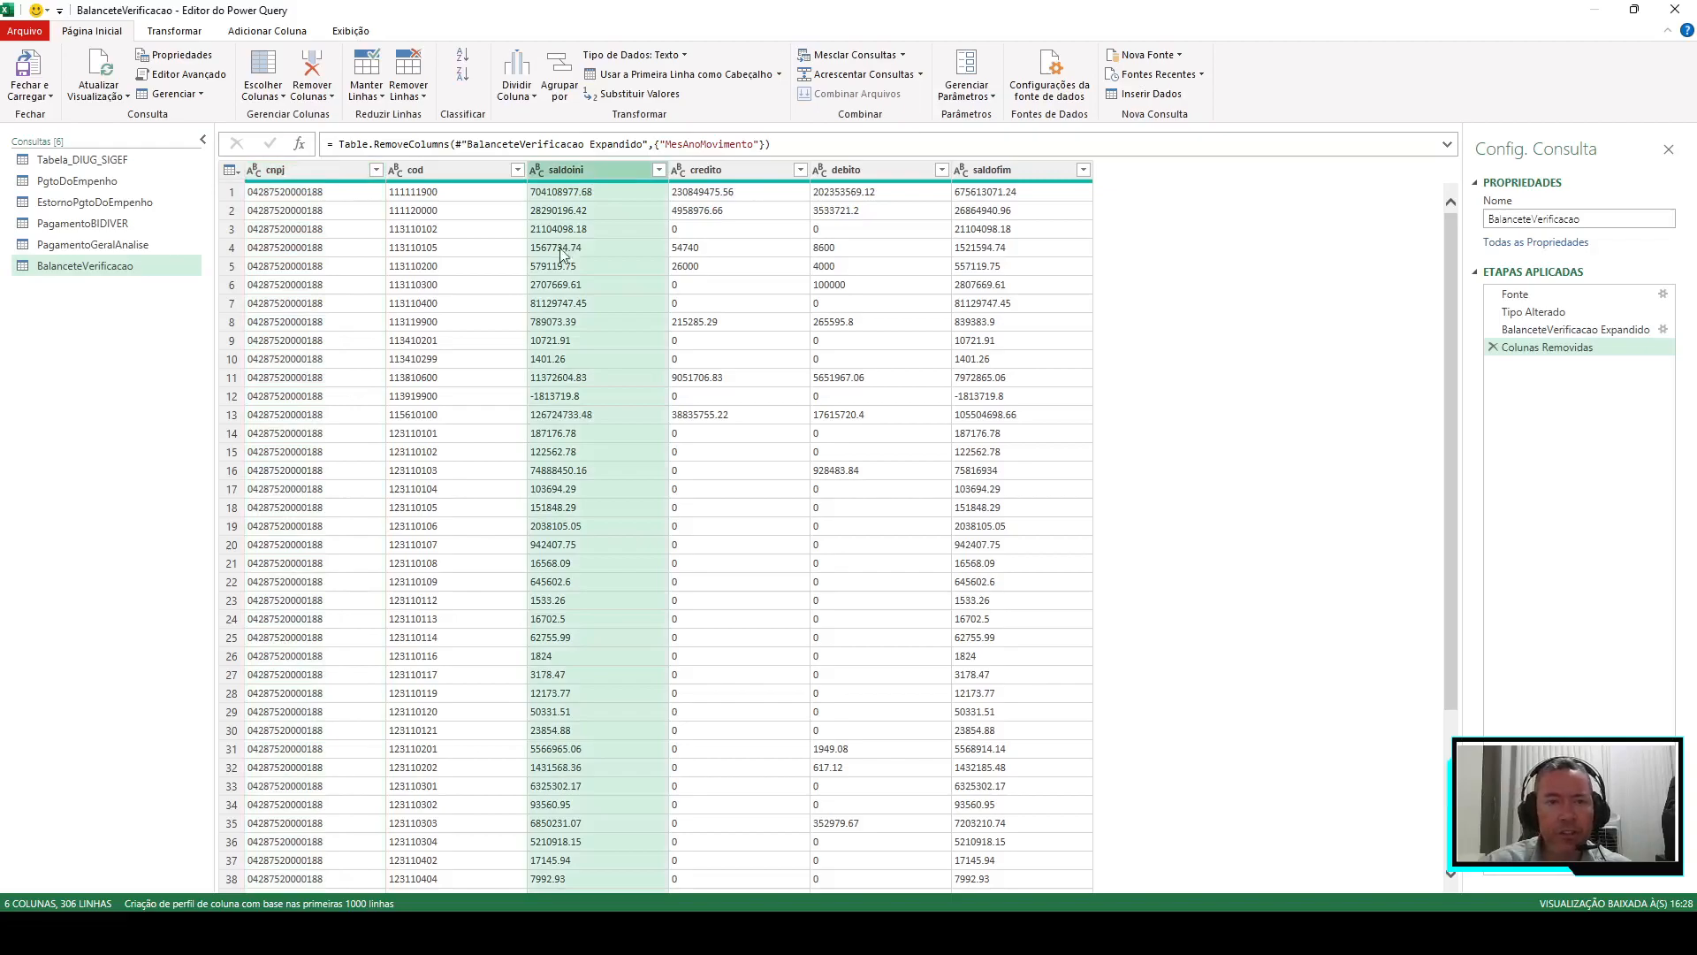
pyautogui.click(700, 166)
pyautogui.click(822, 175)
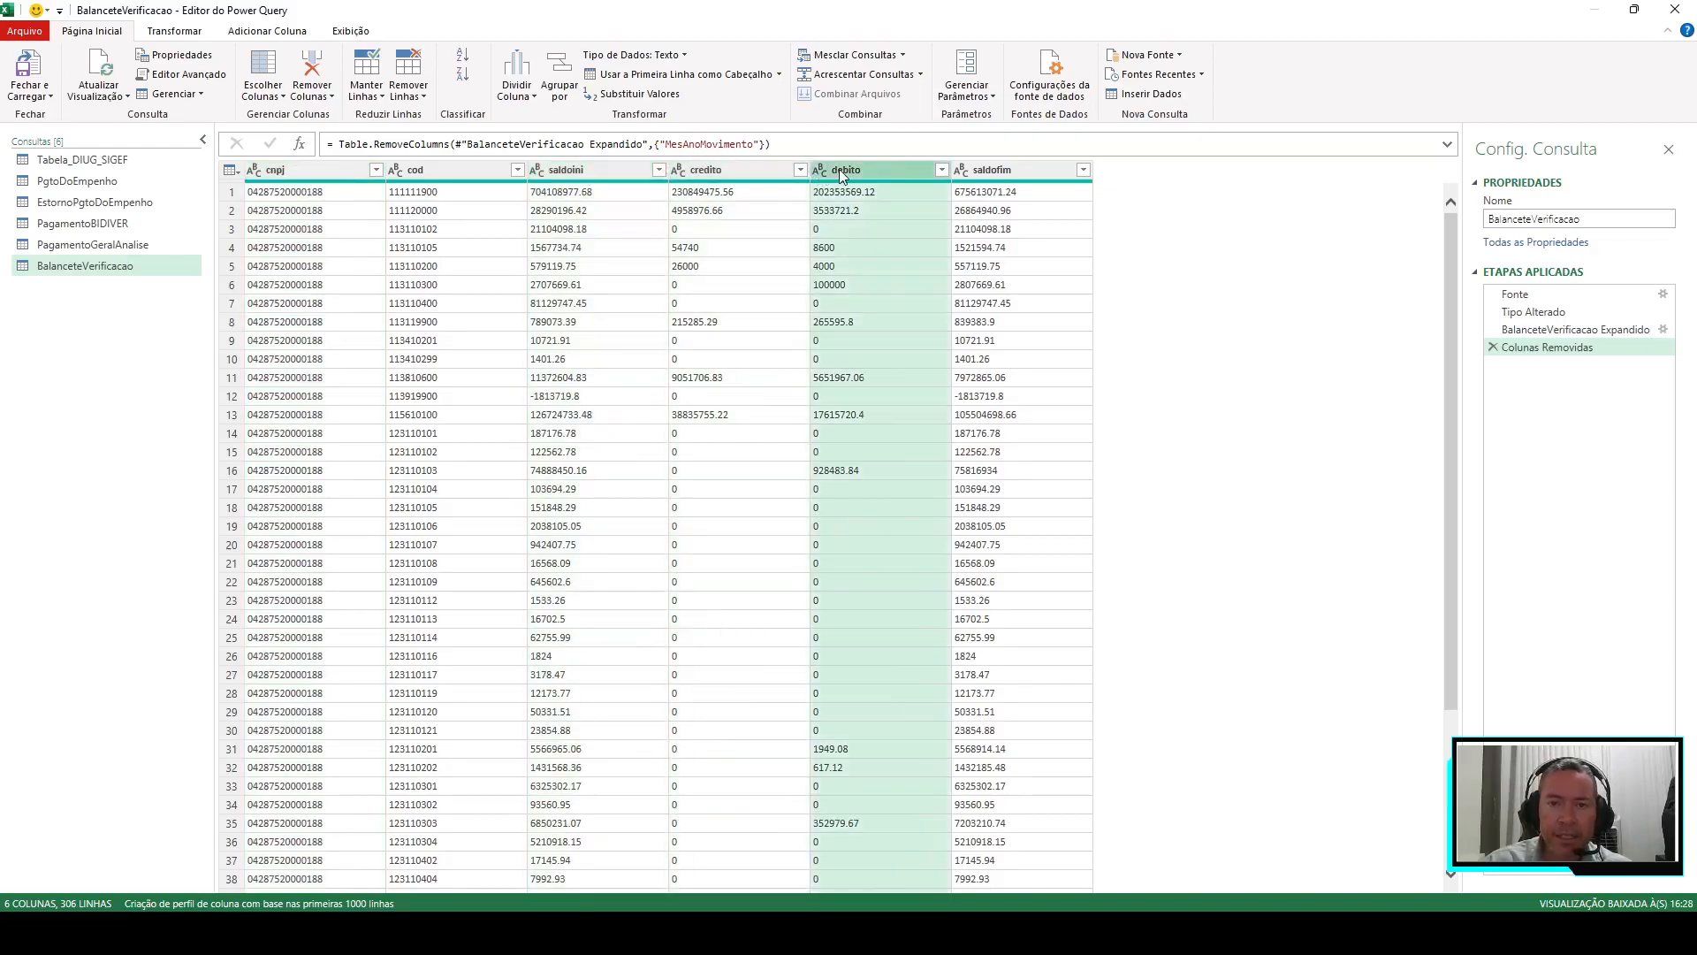
pyautogui.click(981, 172)
pyautogui.click(620, 176)
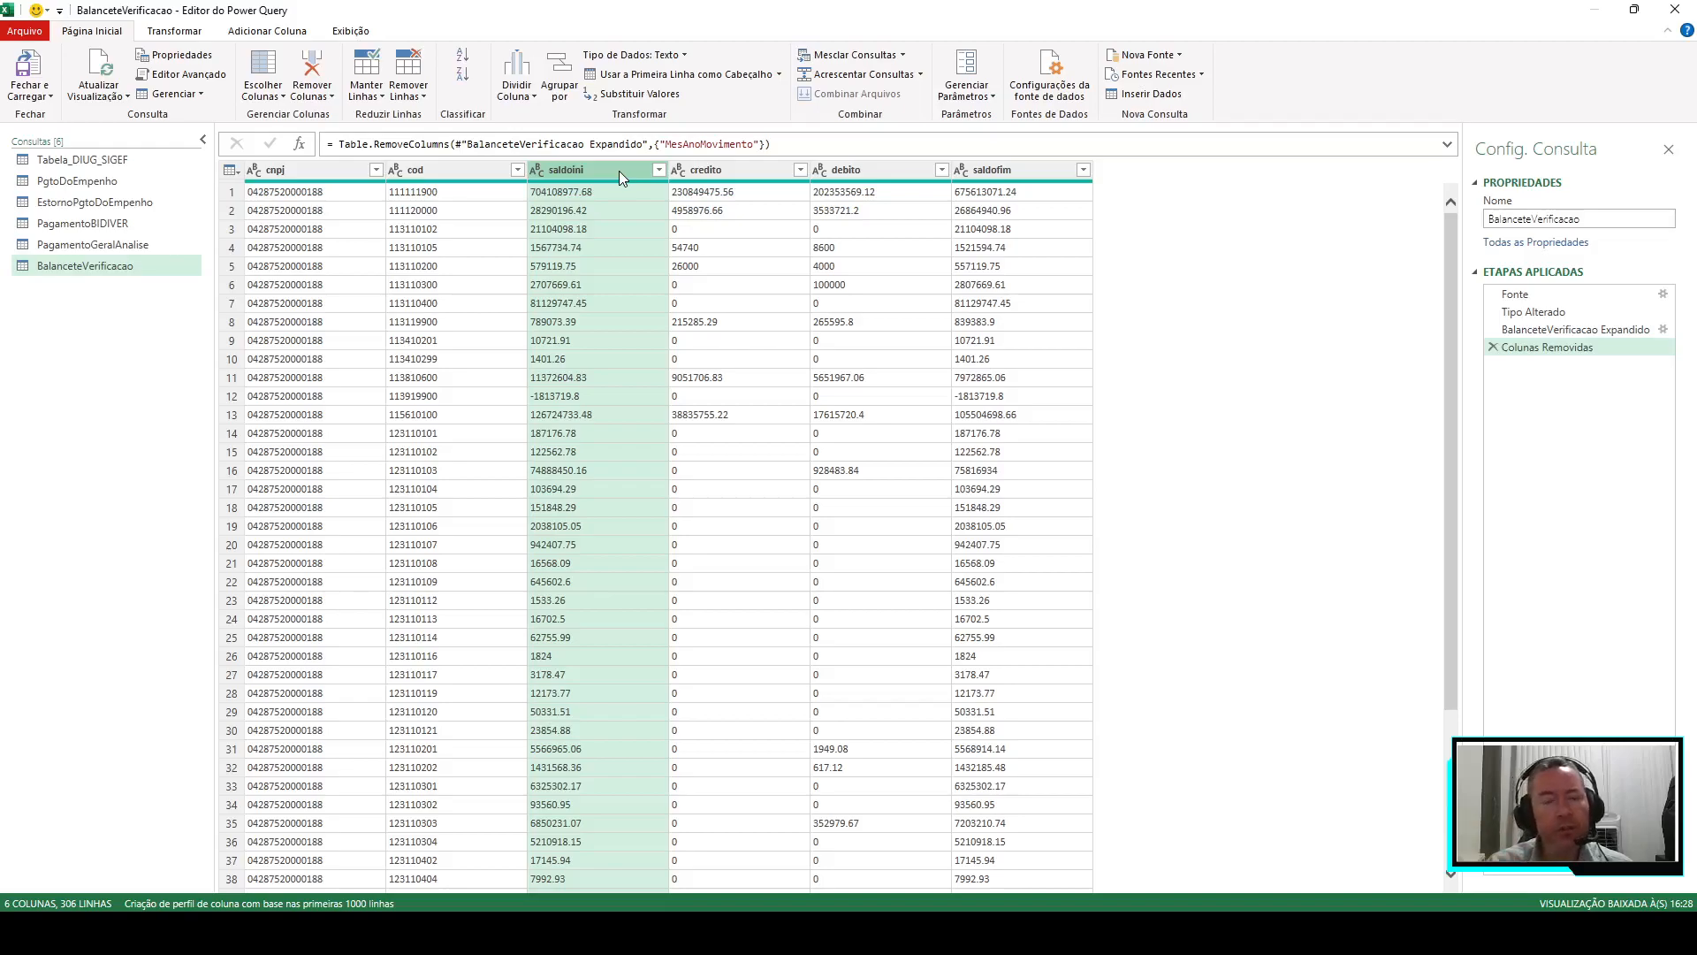
pyautogui.click(748, 172)
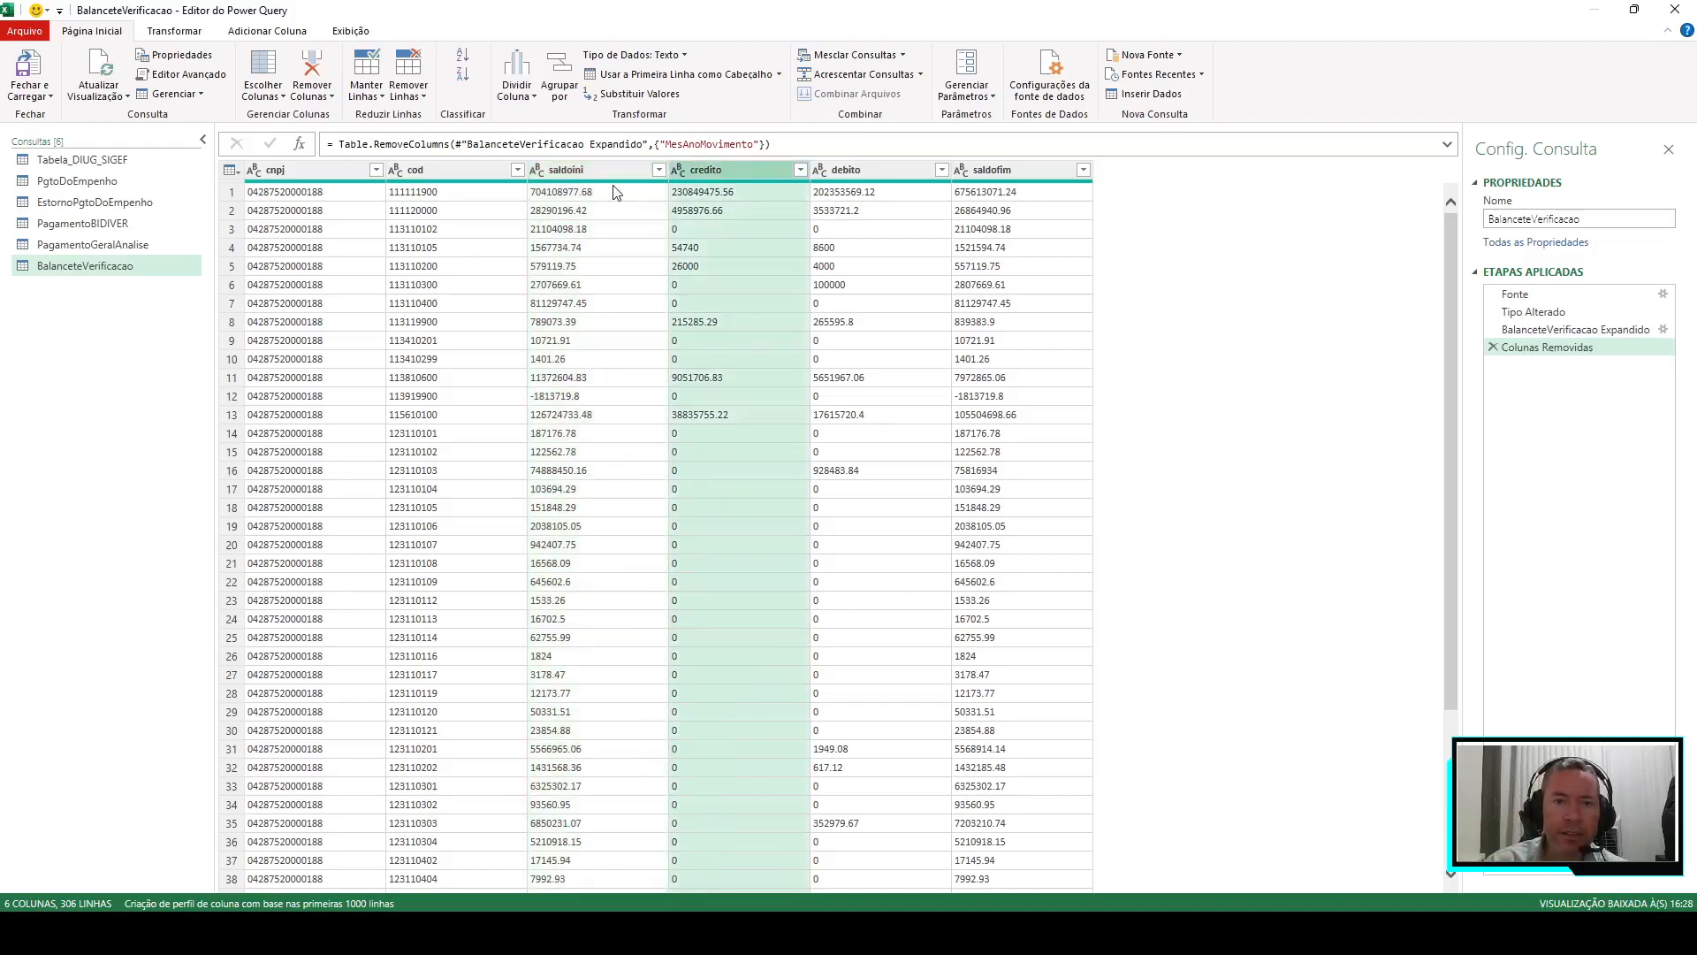
pyautogui.click(613, 187)
pyautogui.click(718, 168)
pyautogui.click(598, 177)
pyautogui.keyDown('ctrl'); pyautogui.click(718, 170); pyautogui.keyUp('ctrl')
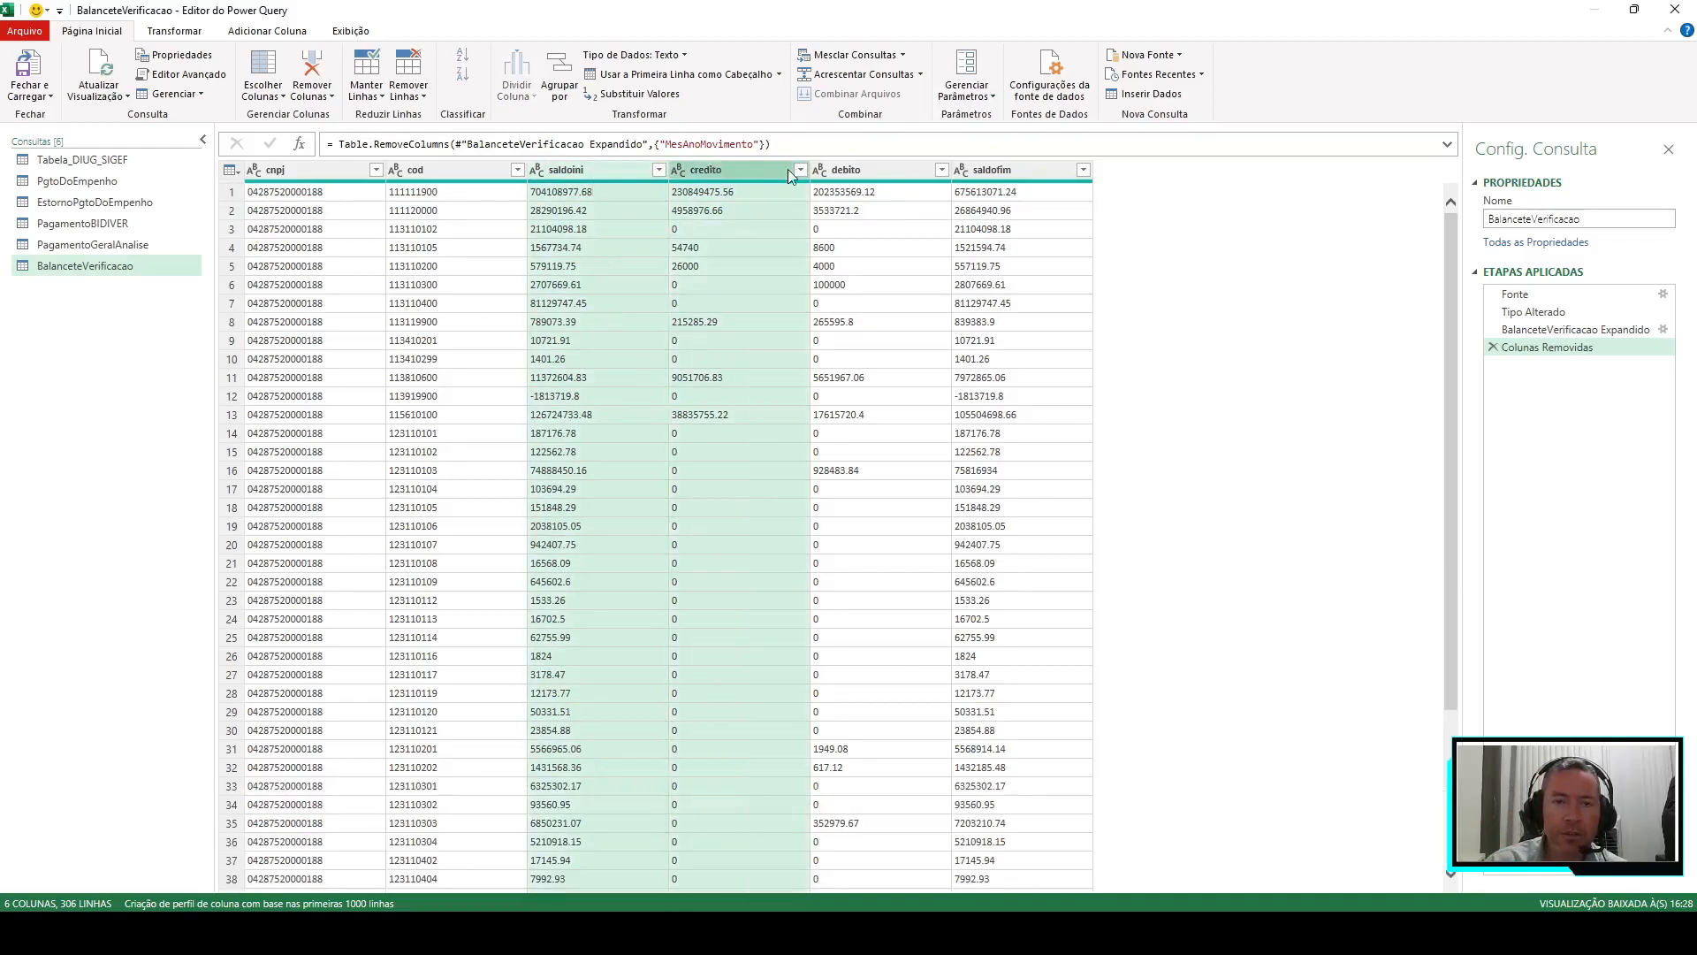
pyautogui.keyDown('ctrl'); pyautogui.click(886, 167); pyautogui.keyUp('ctrl')
pyautogui.keyDown('ctrl'); pyautogui.click(979, 175); pyautogui.keyUp('ctrl')
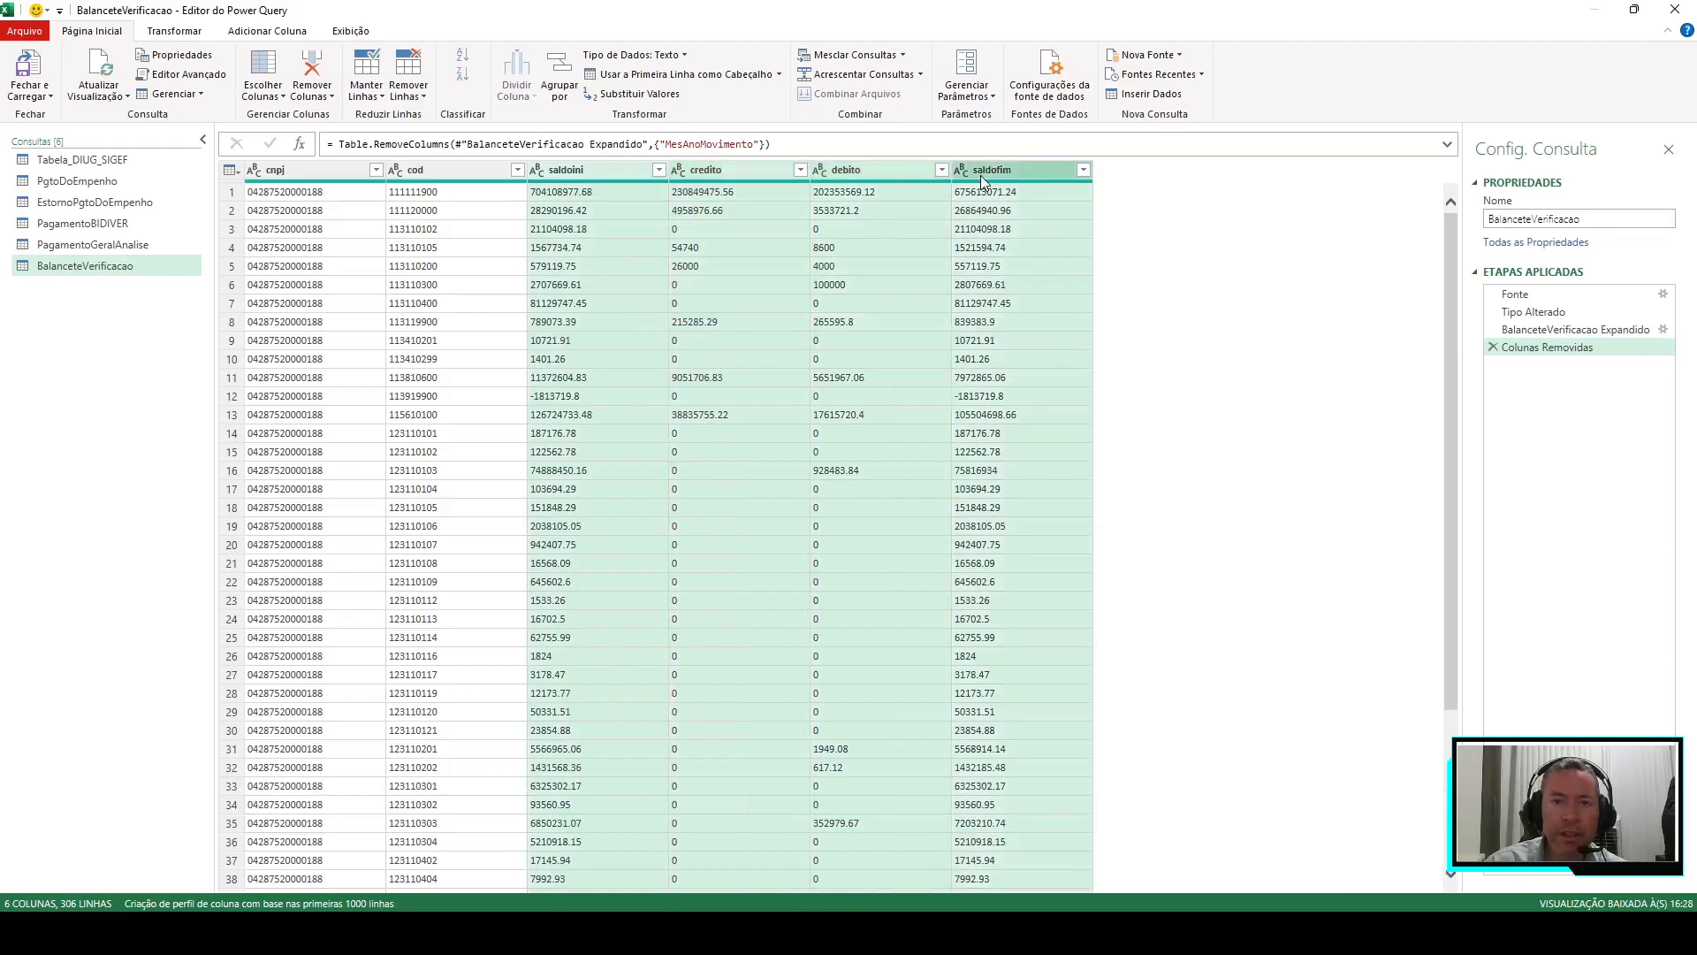
pyautogui.rightClick(540, 174)
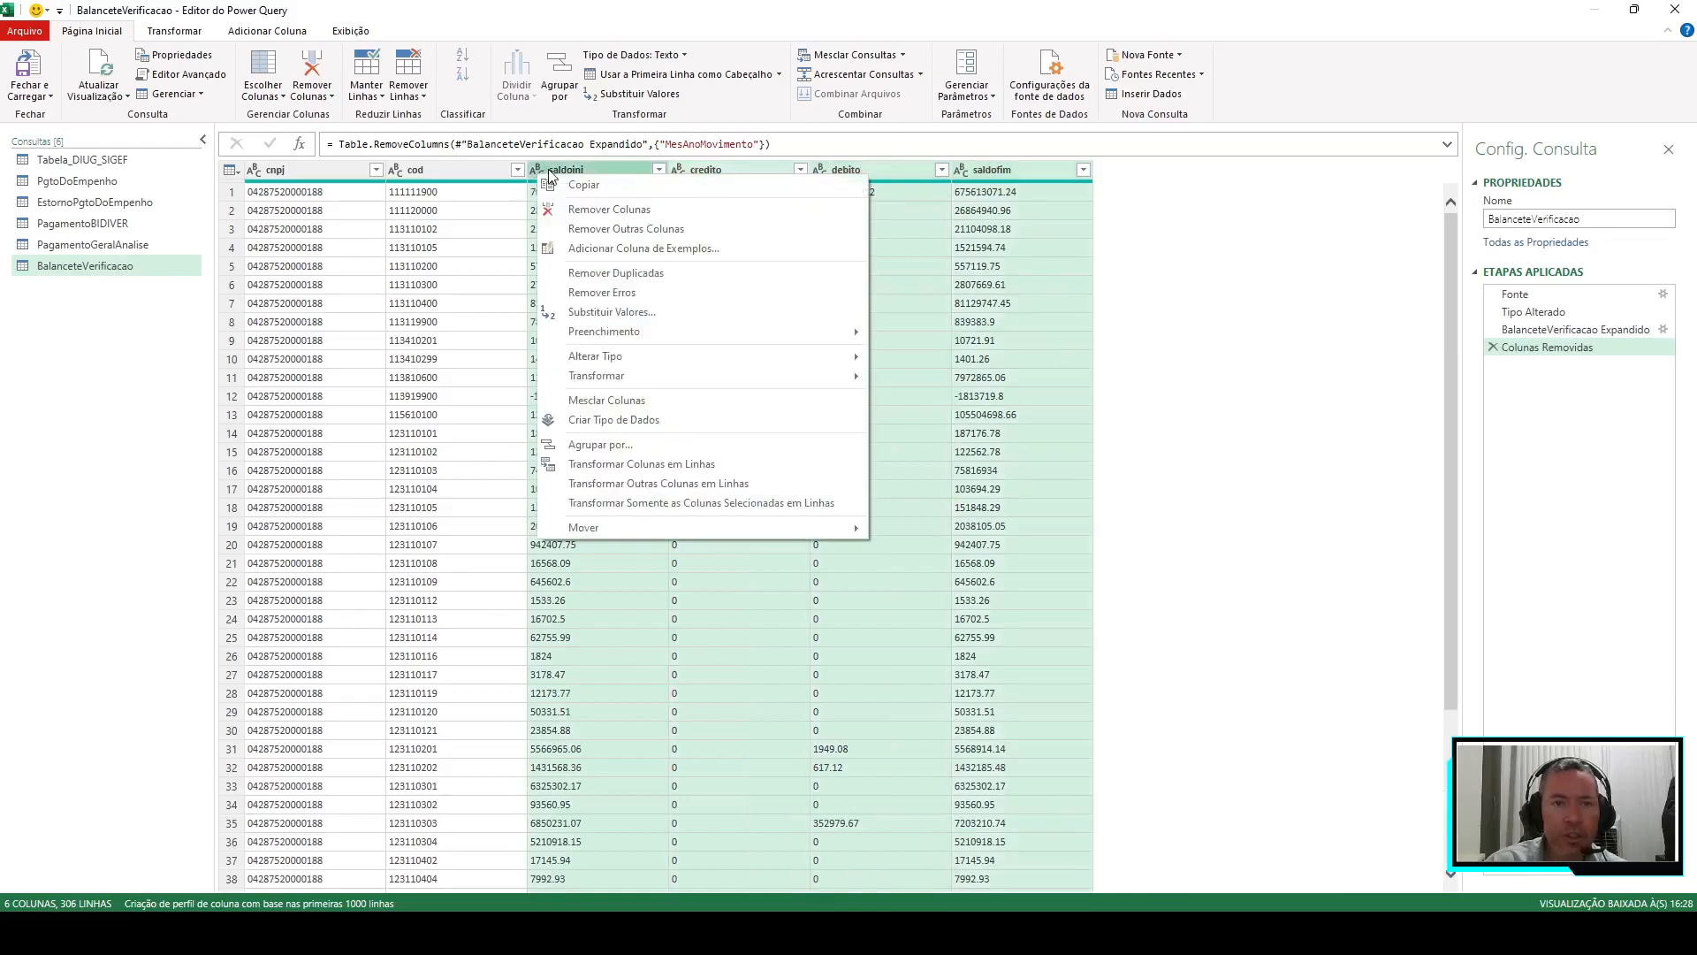
pyautogui.click(619, 311)
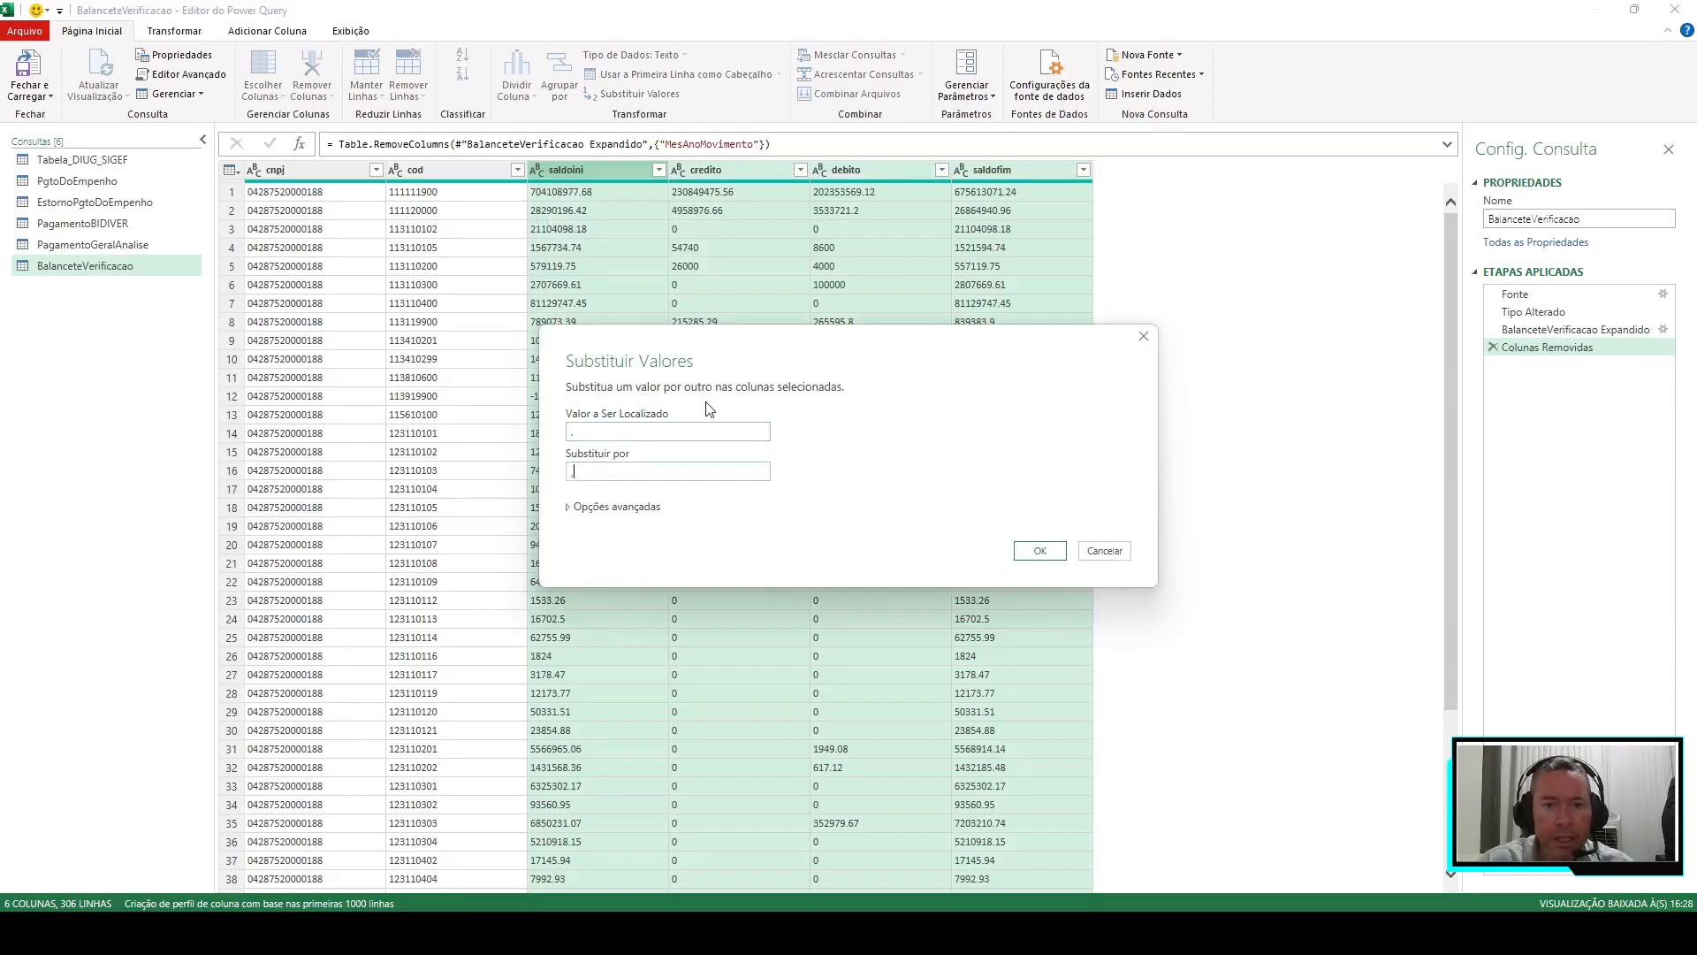
pyautogui.click(1041, 551)
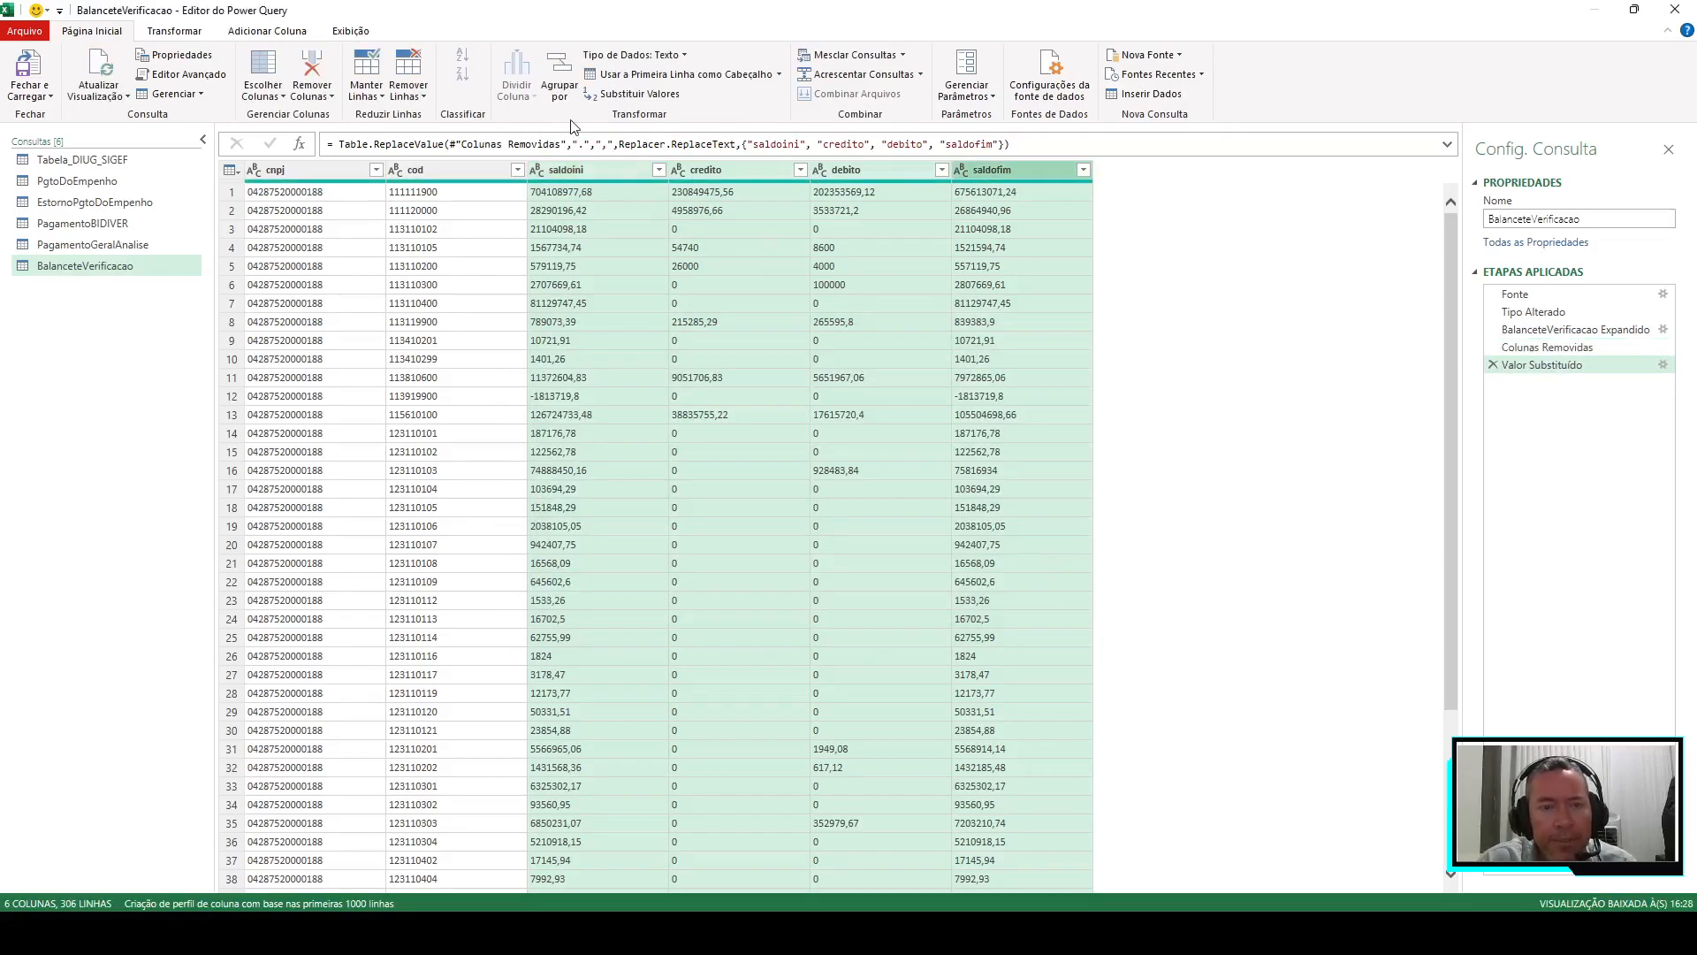
# Change the data type of the saldoini, credito, debito and saldofim columns to Número Decimal
pyautogui.click(549, 166)
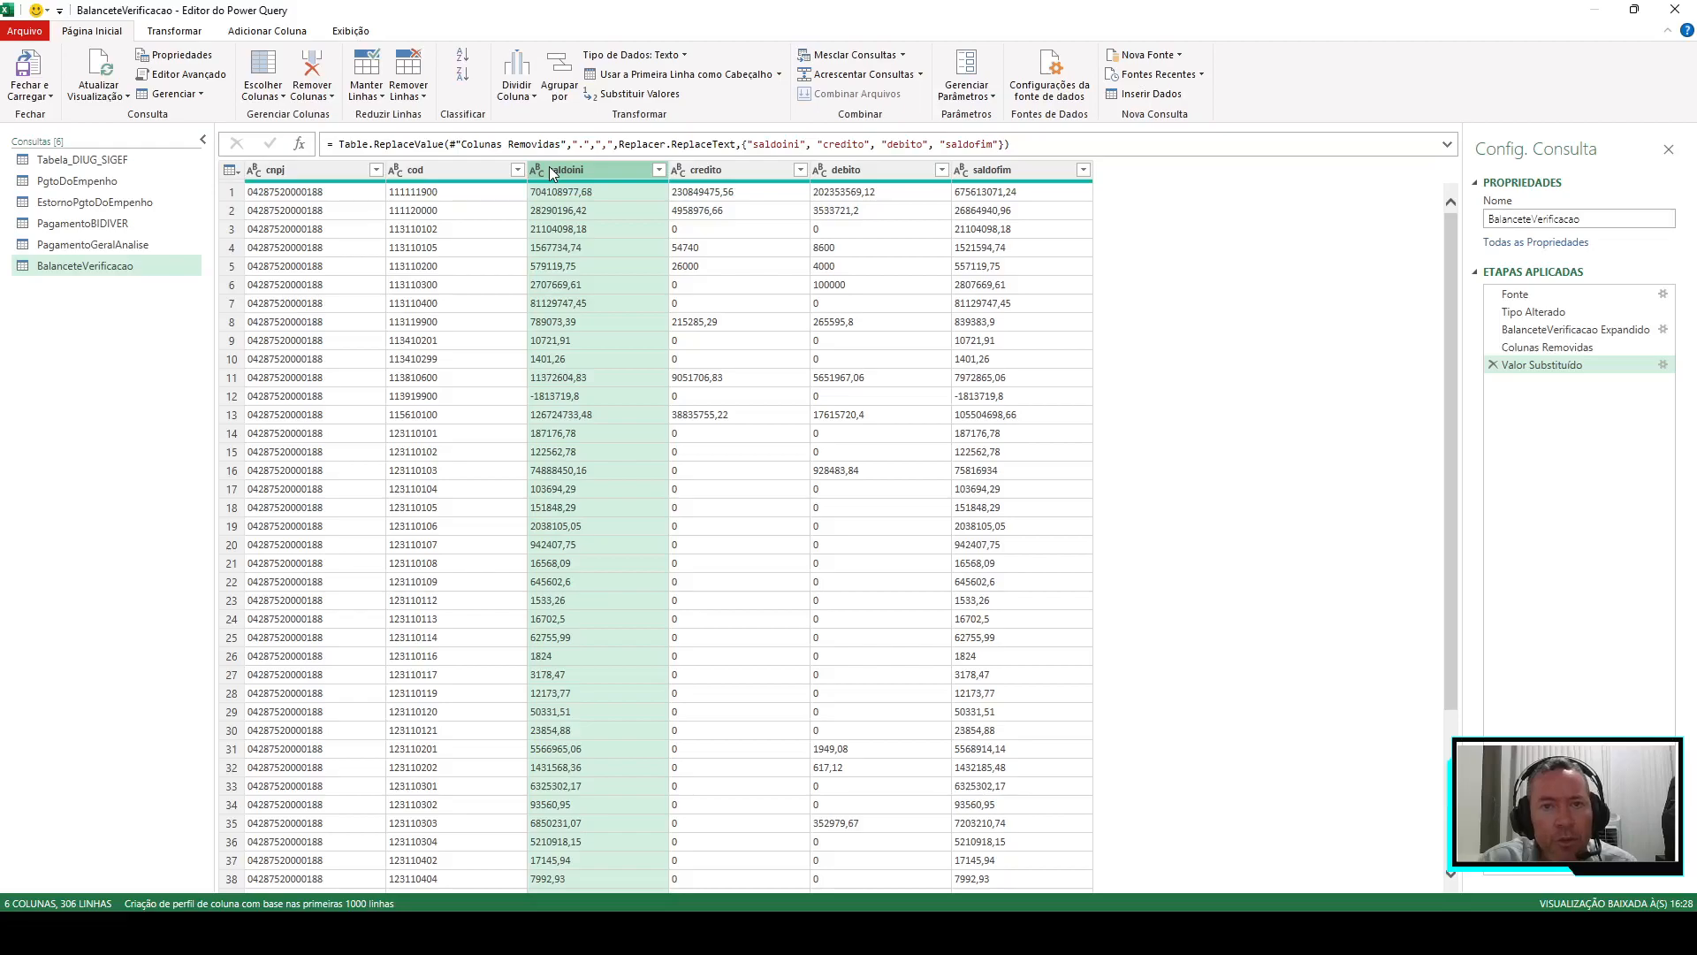
pyautogui.keyDown('ctrl'); pyautogui.click(690, 168); pyautogui.keyUp('ctrl')
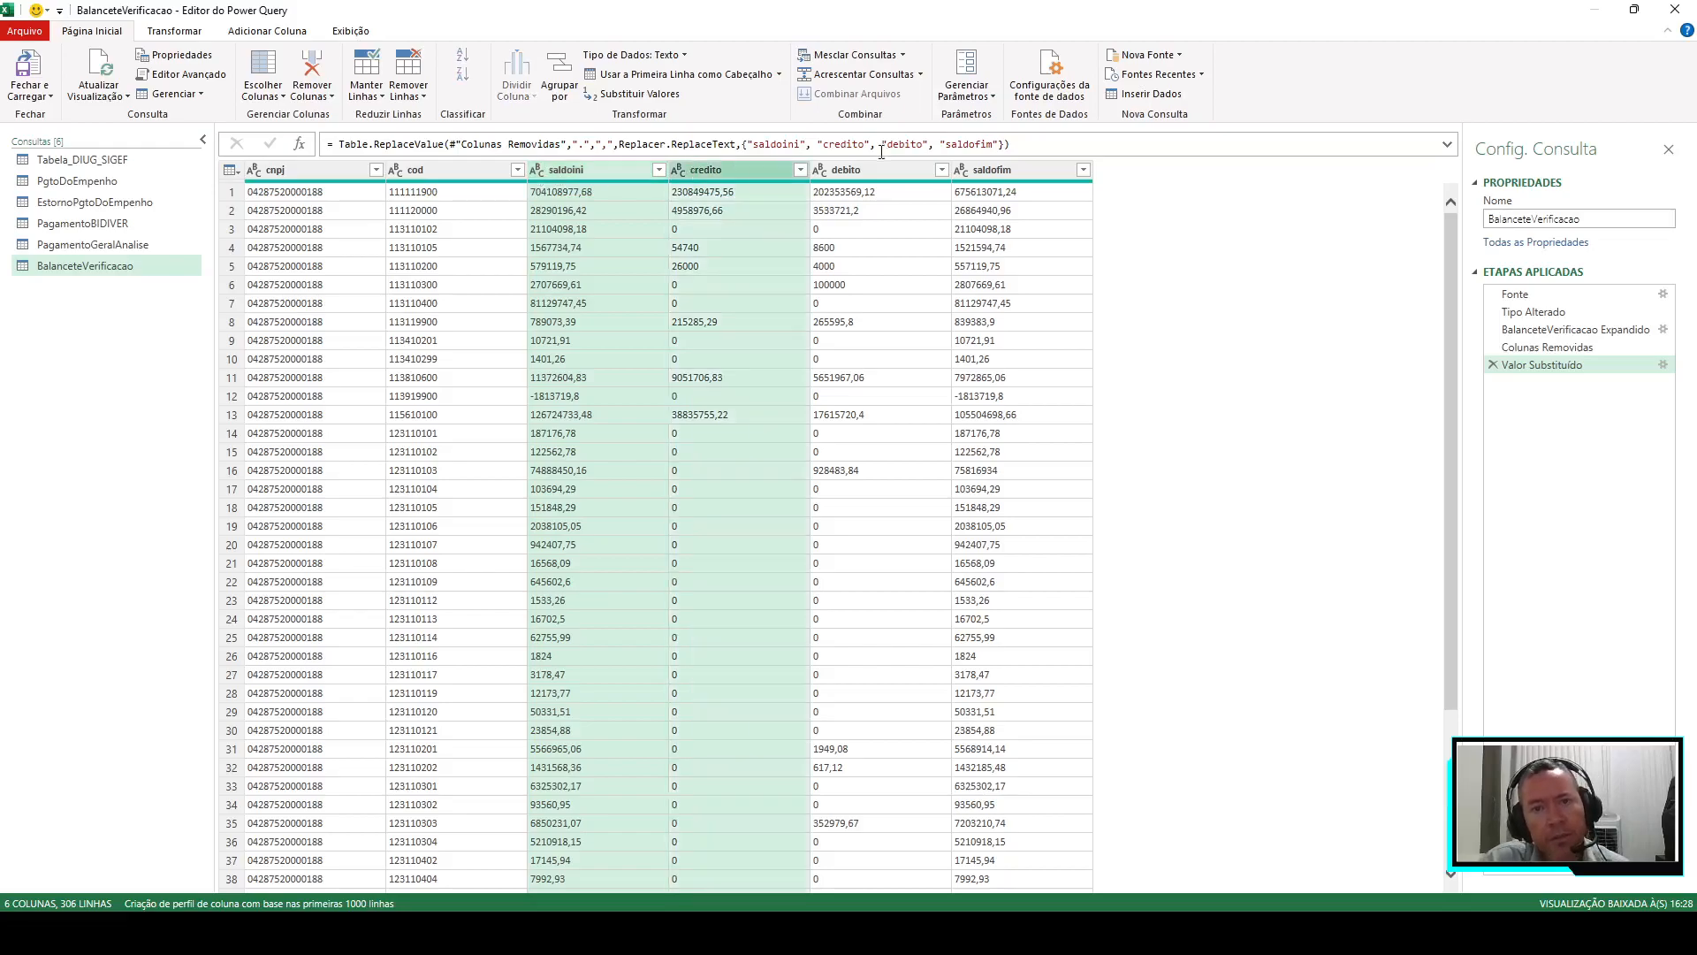
pyautogui.keyDown('ctrl'); pyautogui.click(846, 169); pyautogui.keyUp('ctrl')
pyautogui.keyDown('ctrl'); pyautogui.click(986, 169); pyautogui.keyUp('ctrl')
pyautogui.click(539, 170)
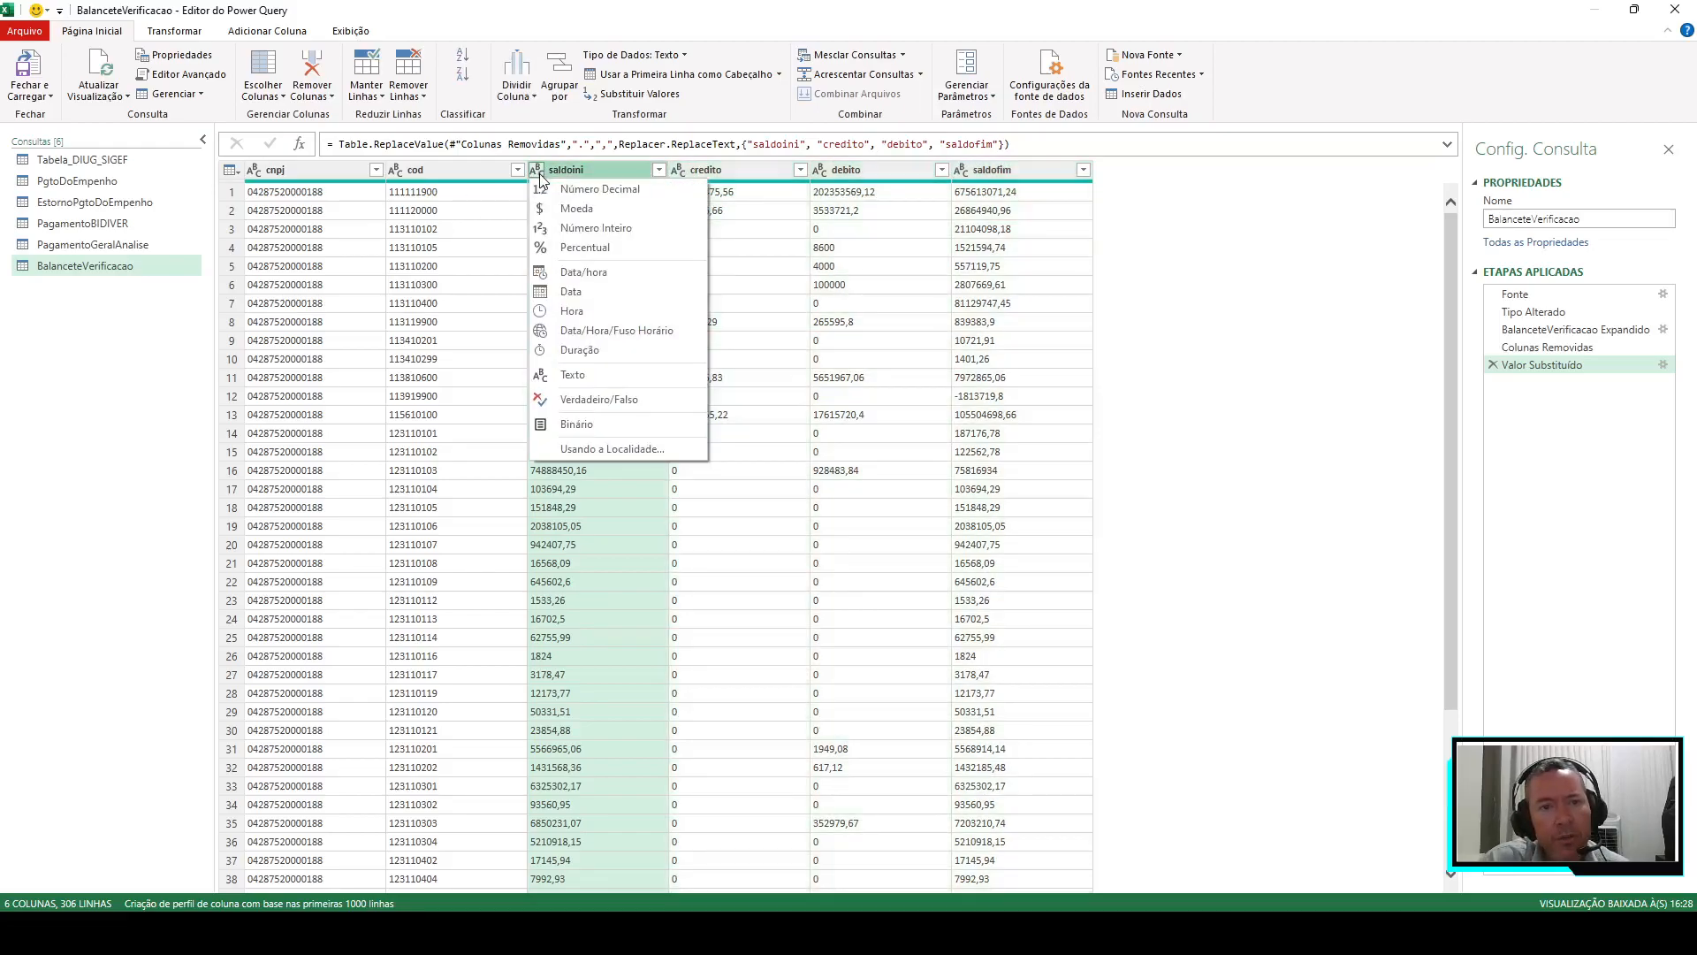
pyautogui.click(586, 195)
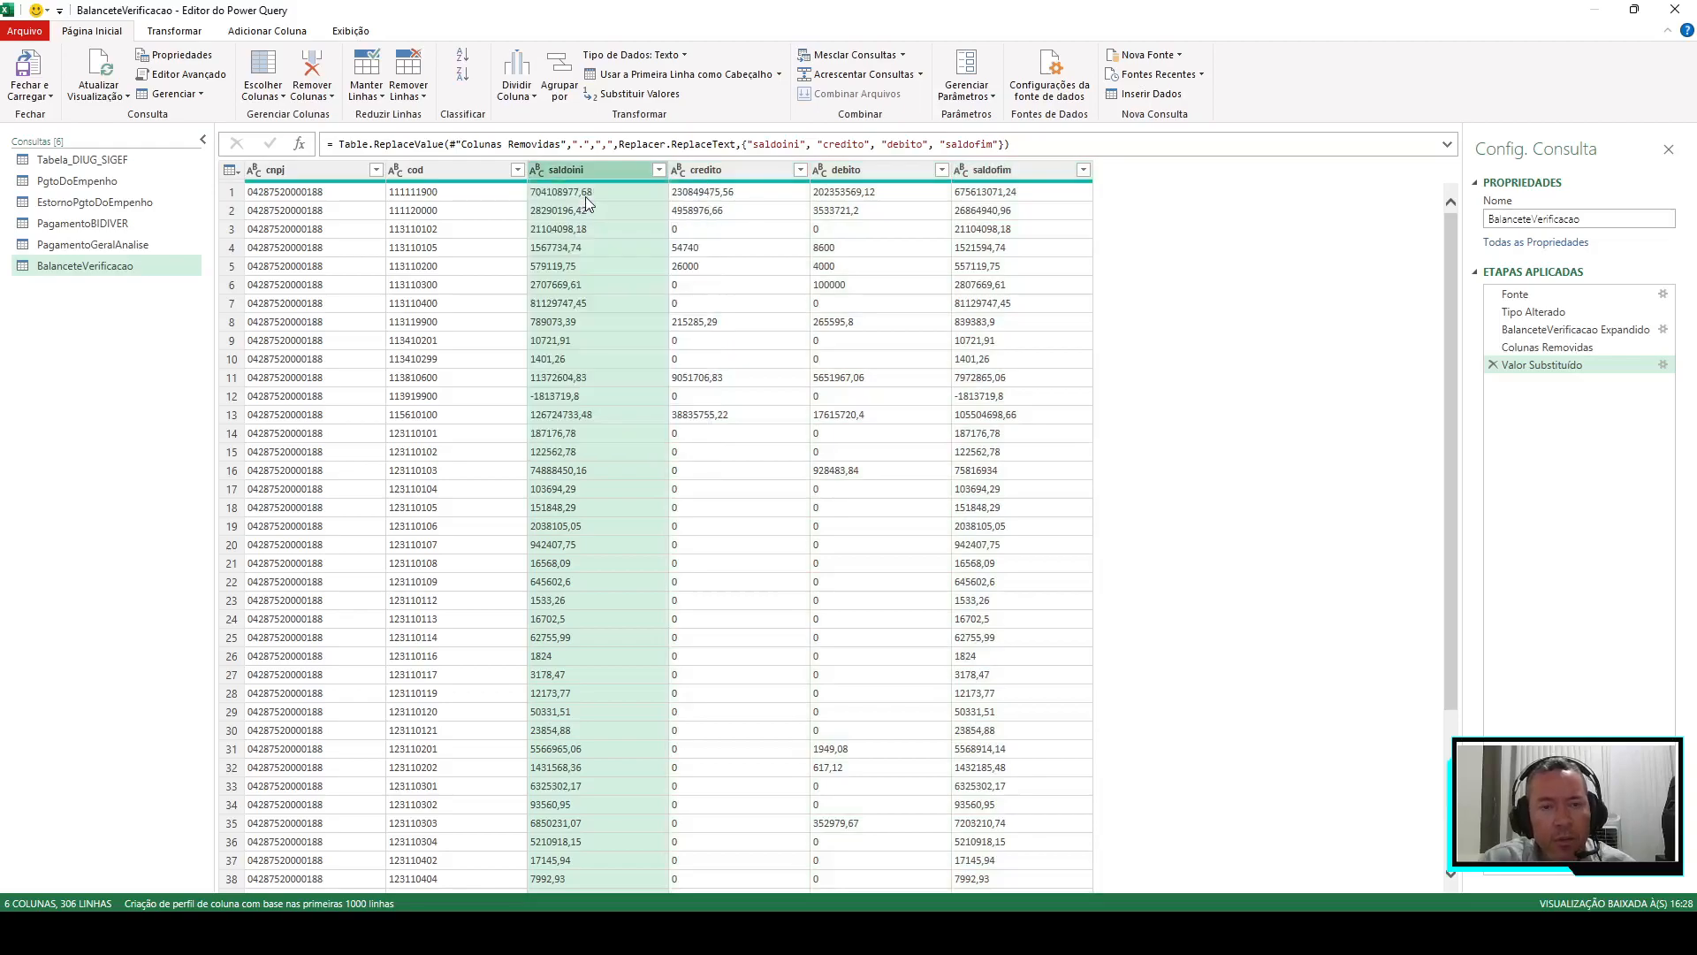
pyautogui.click(681, 170)
pyautogui.click(725, 189)
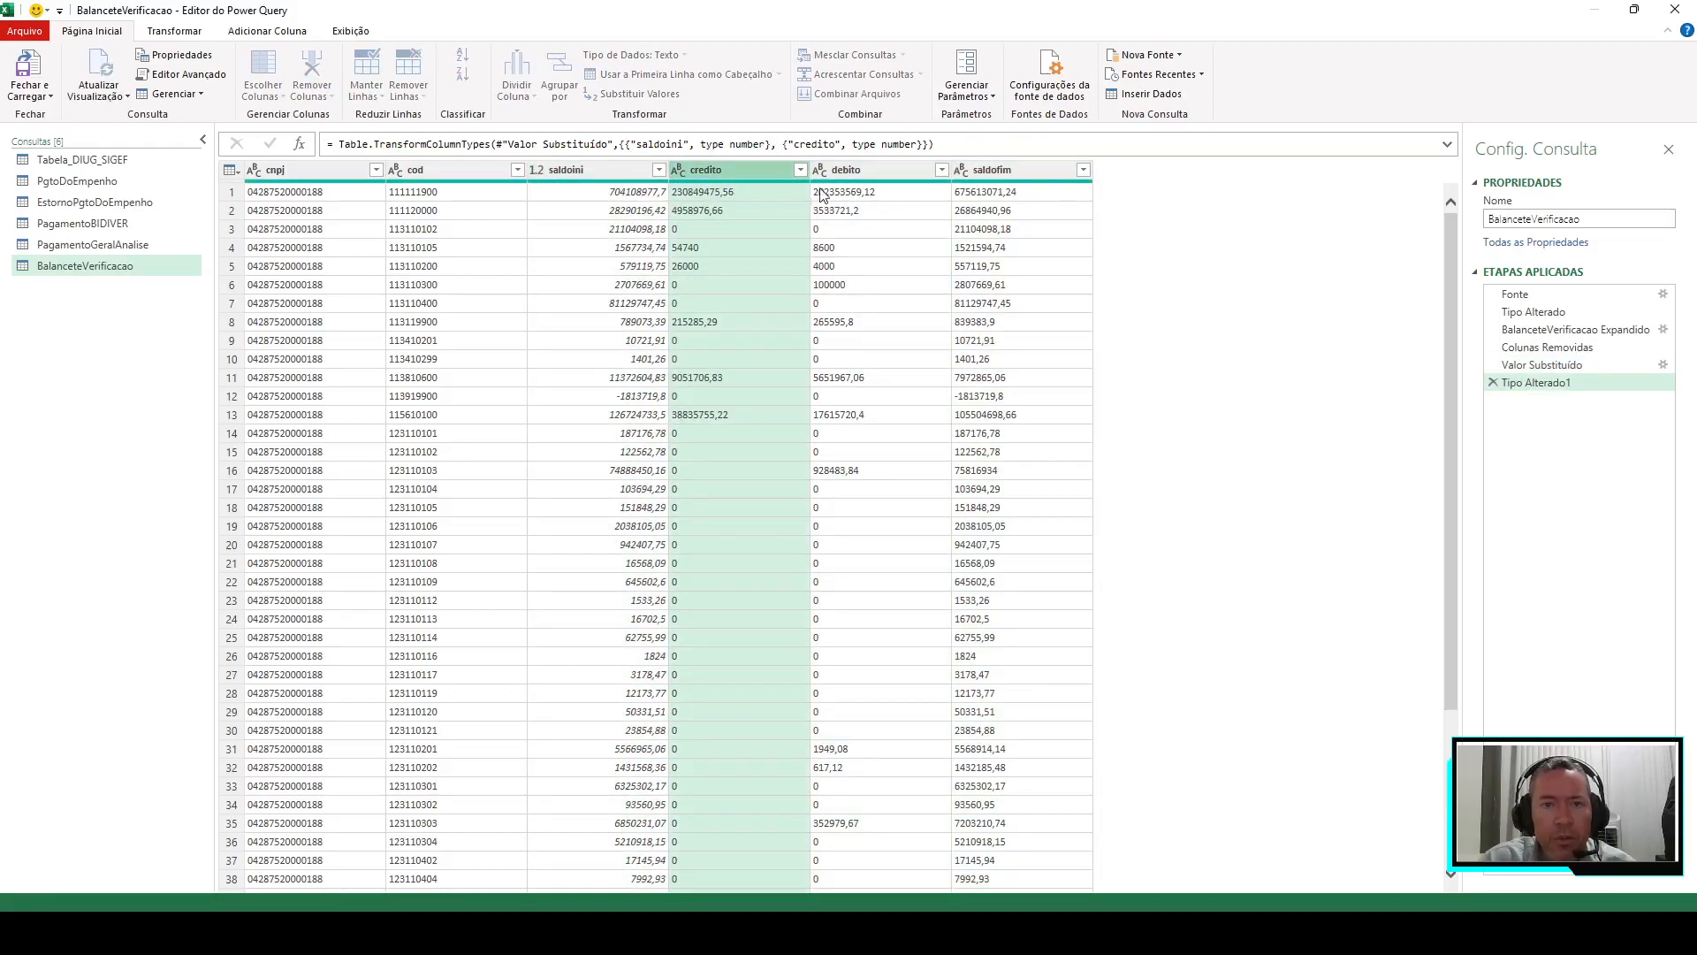
pyautogui.click(820, 170)
pyautogui.click(861, 189)
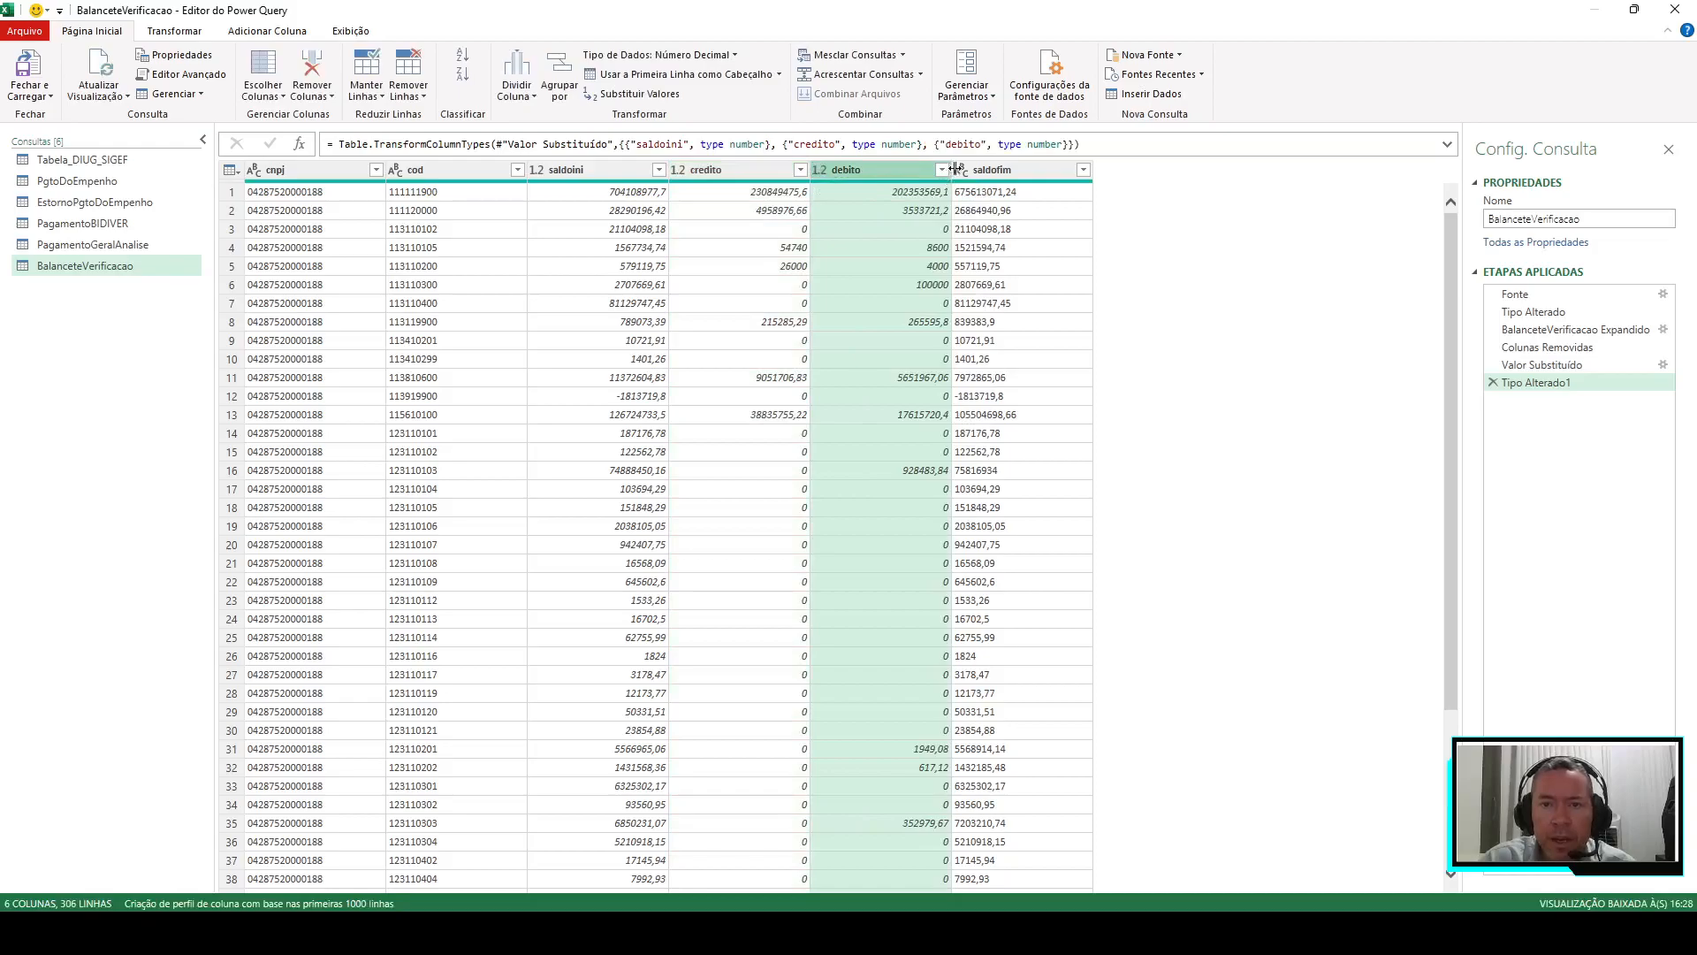
pyautogui.click(961, 170)
pyautogui.click(1025, 189)
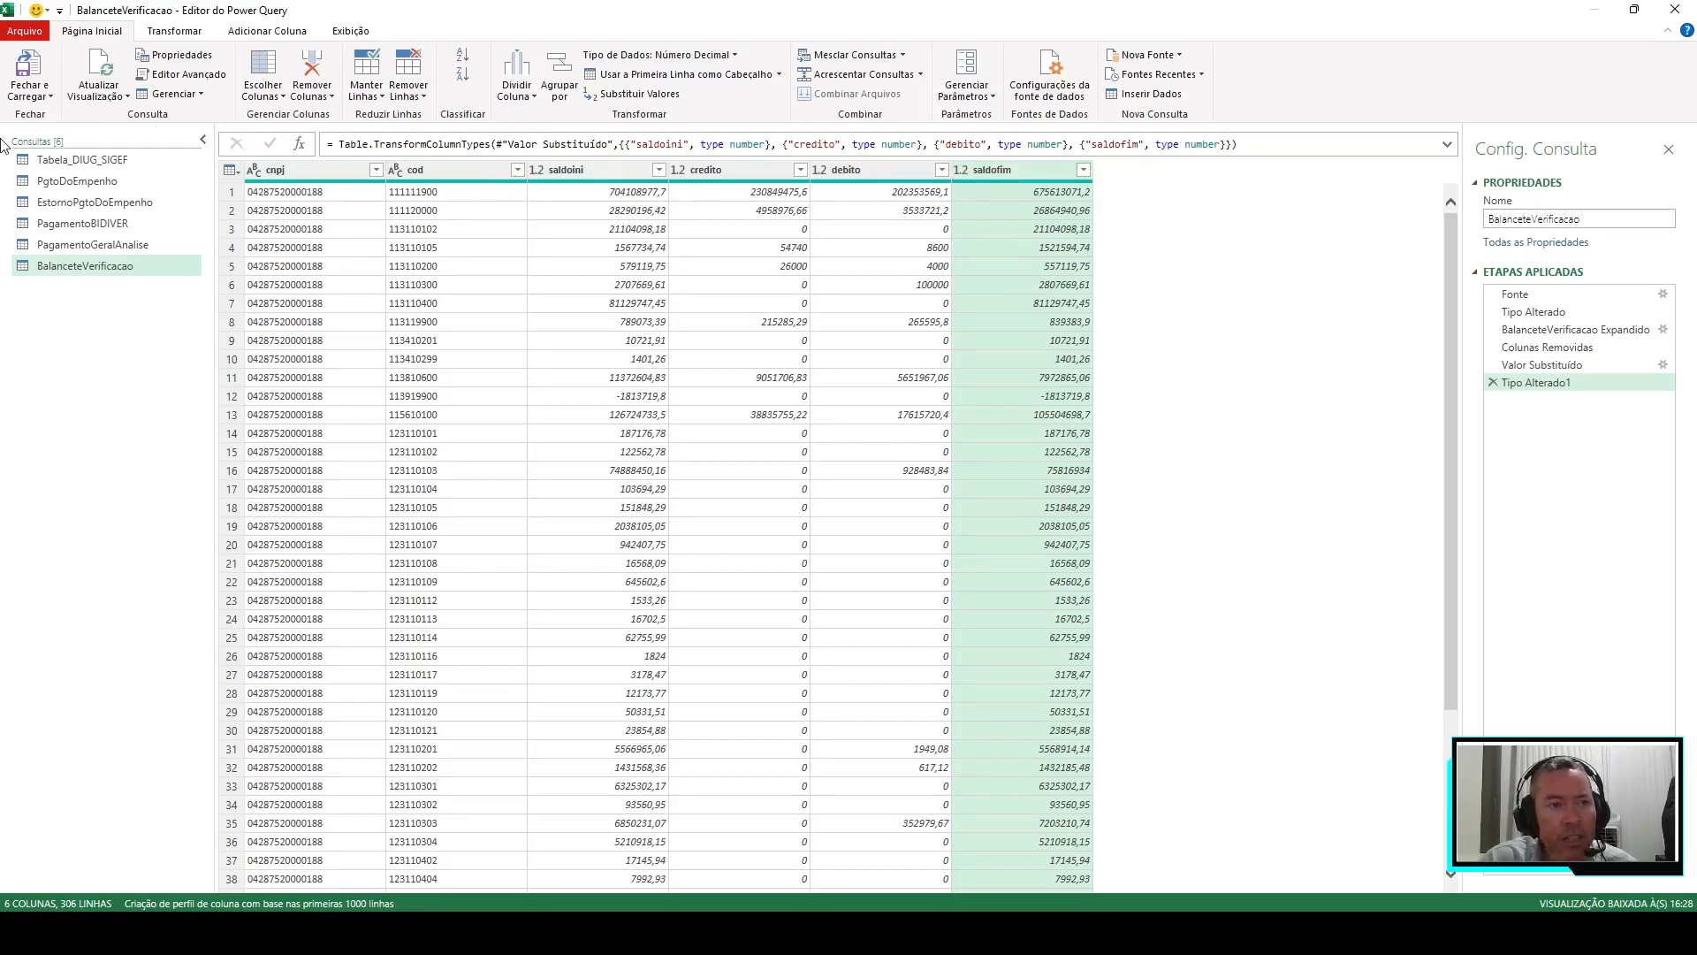
# Close the query editor and load the BalanceteVerificacao query with Apenas Criar Conexão
pyautogui.click(51, 102)
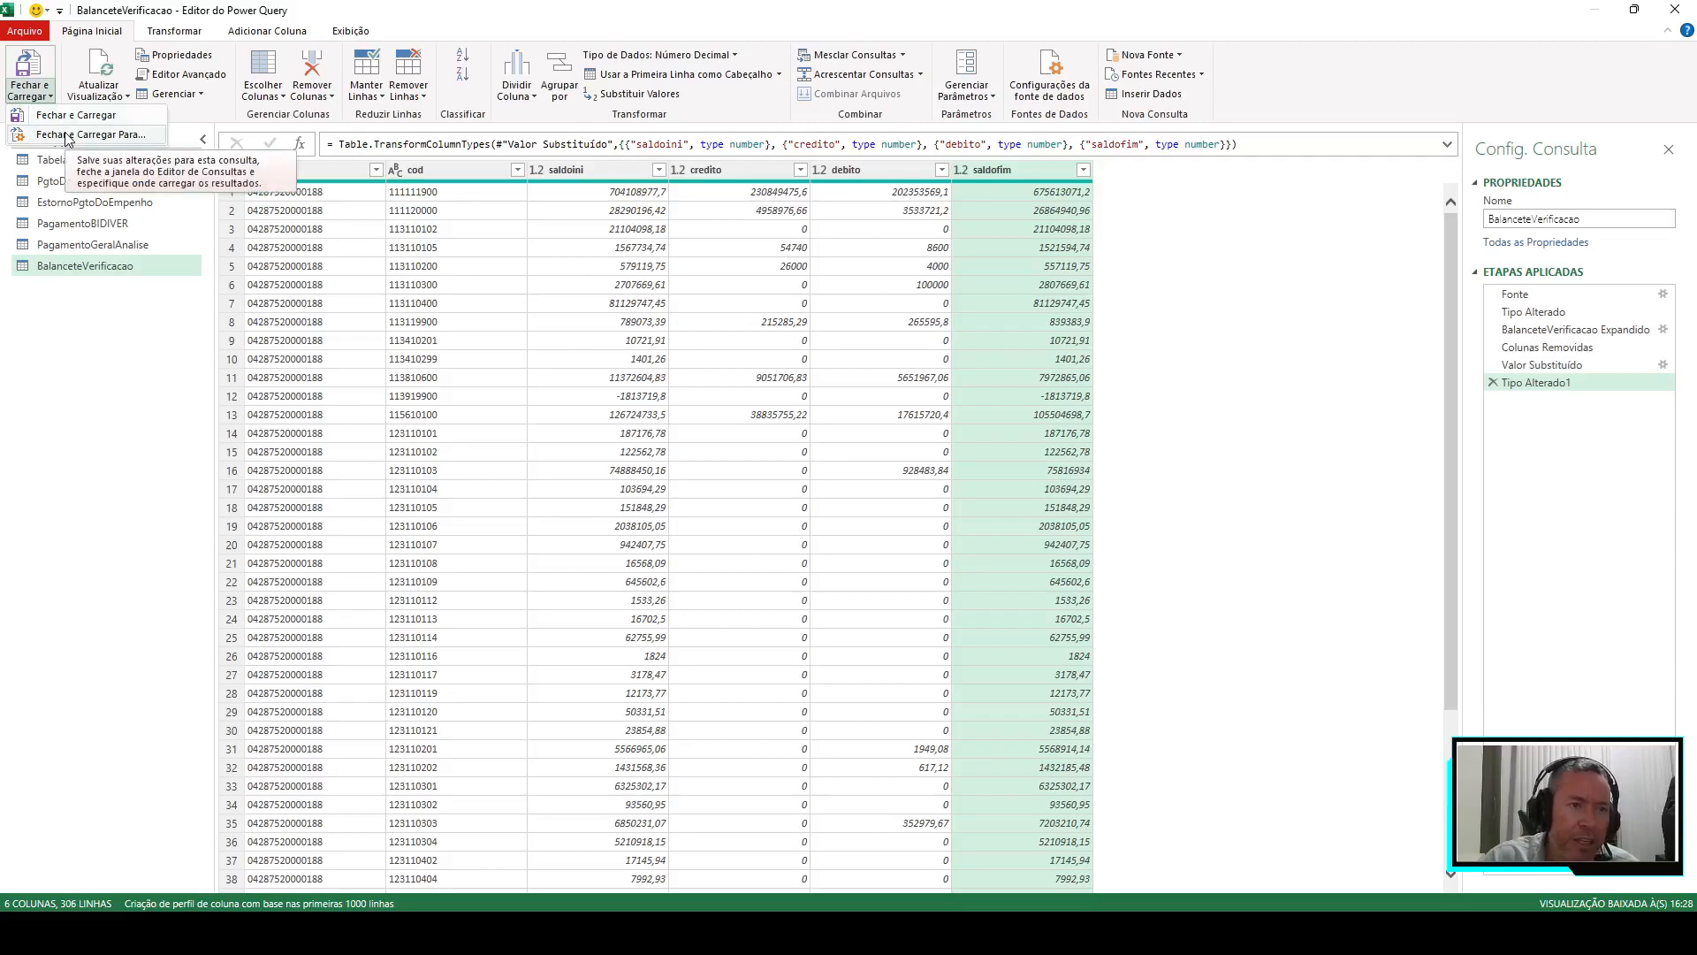
pyautogui.click(66, 137)
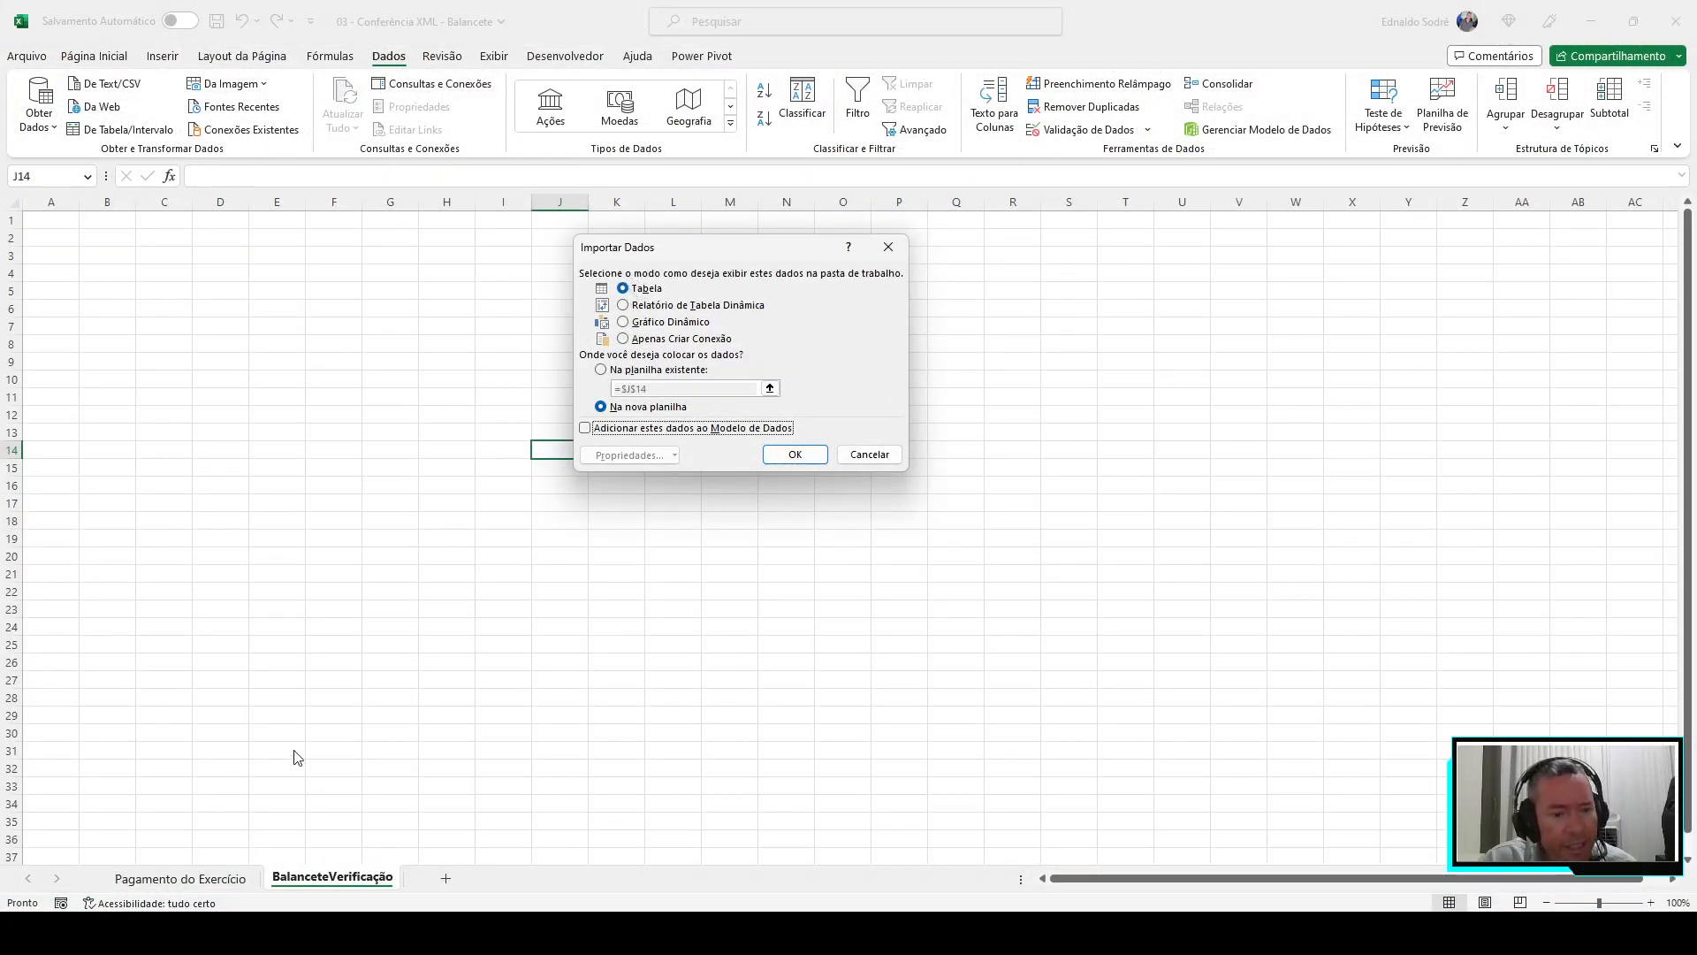
pyautogui.click(623, 339)
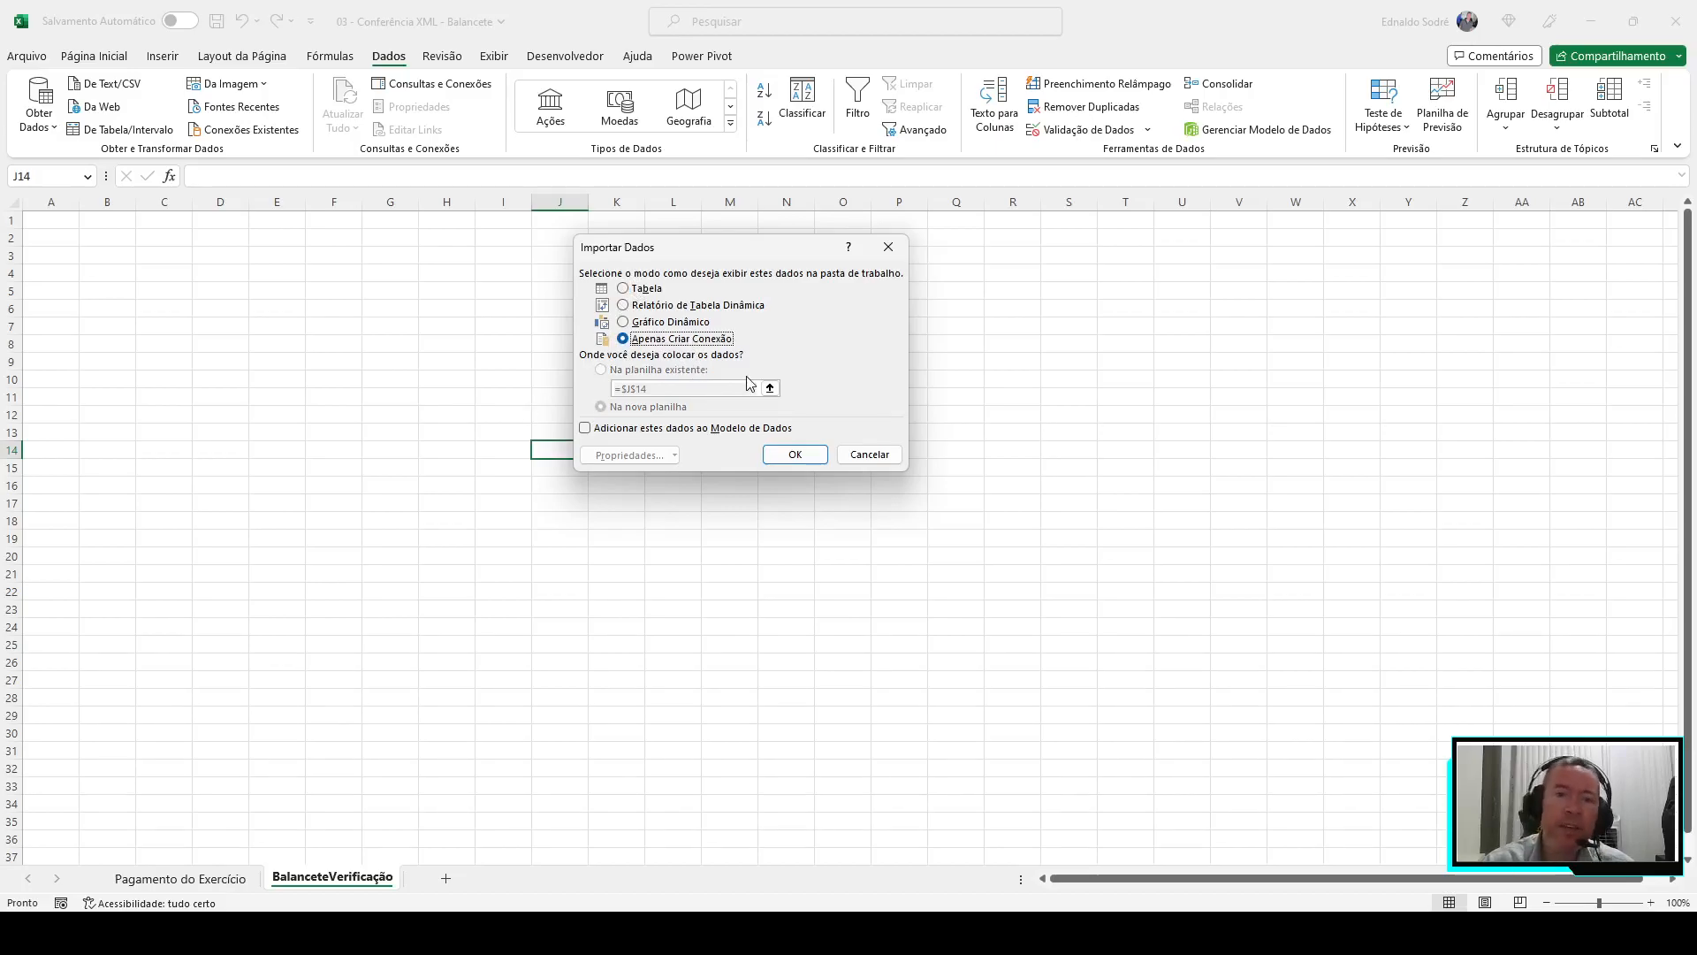
pyautogui.click(794, 454)
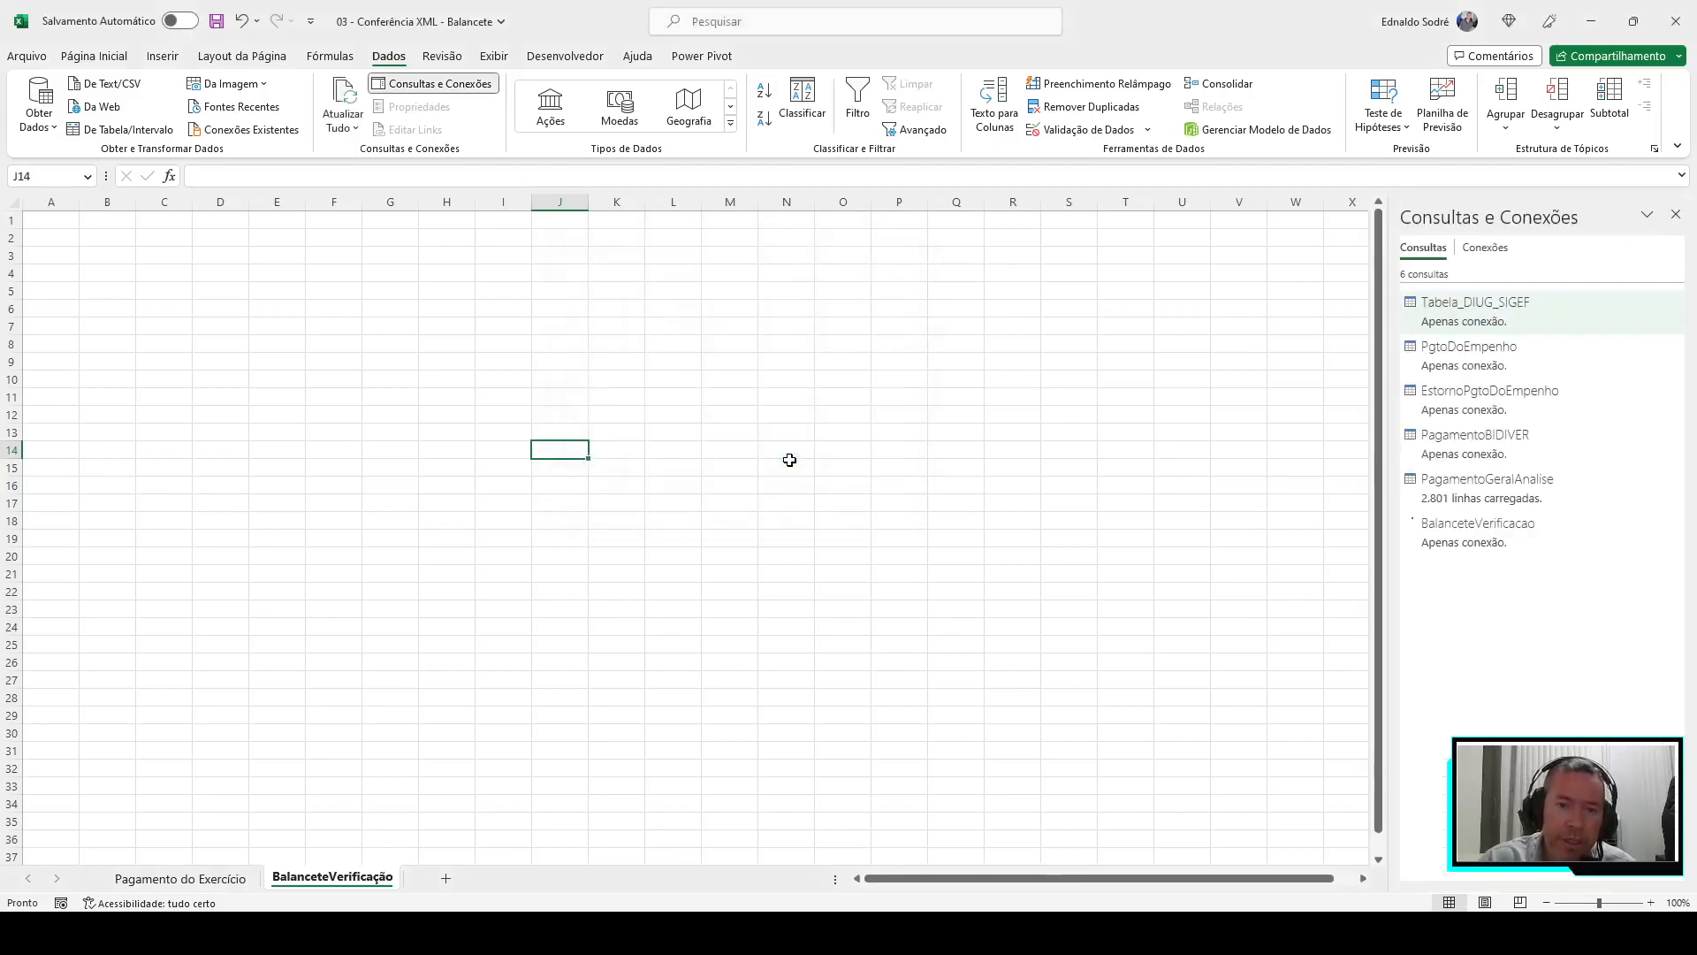
# Open the BalanceteVerificacao query for editing and import the Data sheet of balancete_verificação_sigef as a new Excel source
pyautogui.rightClick(1508, 536)
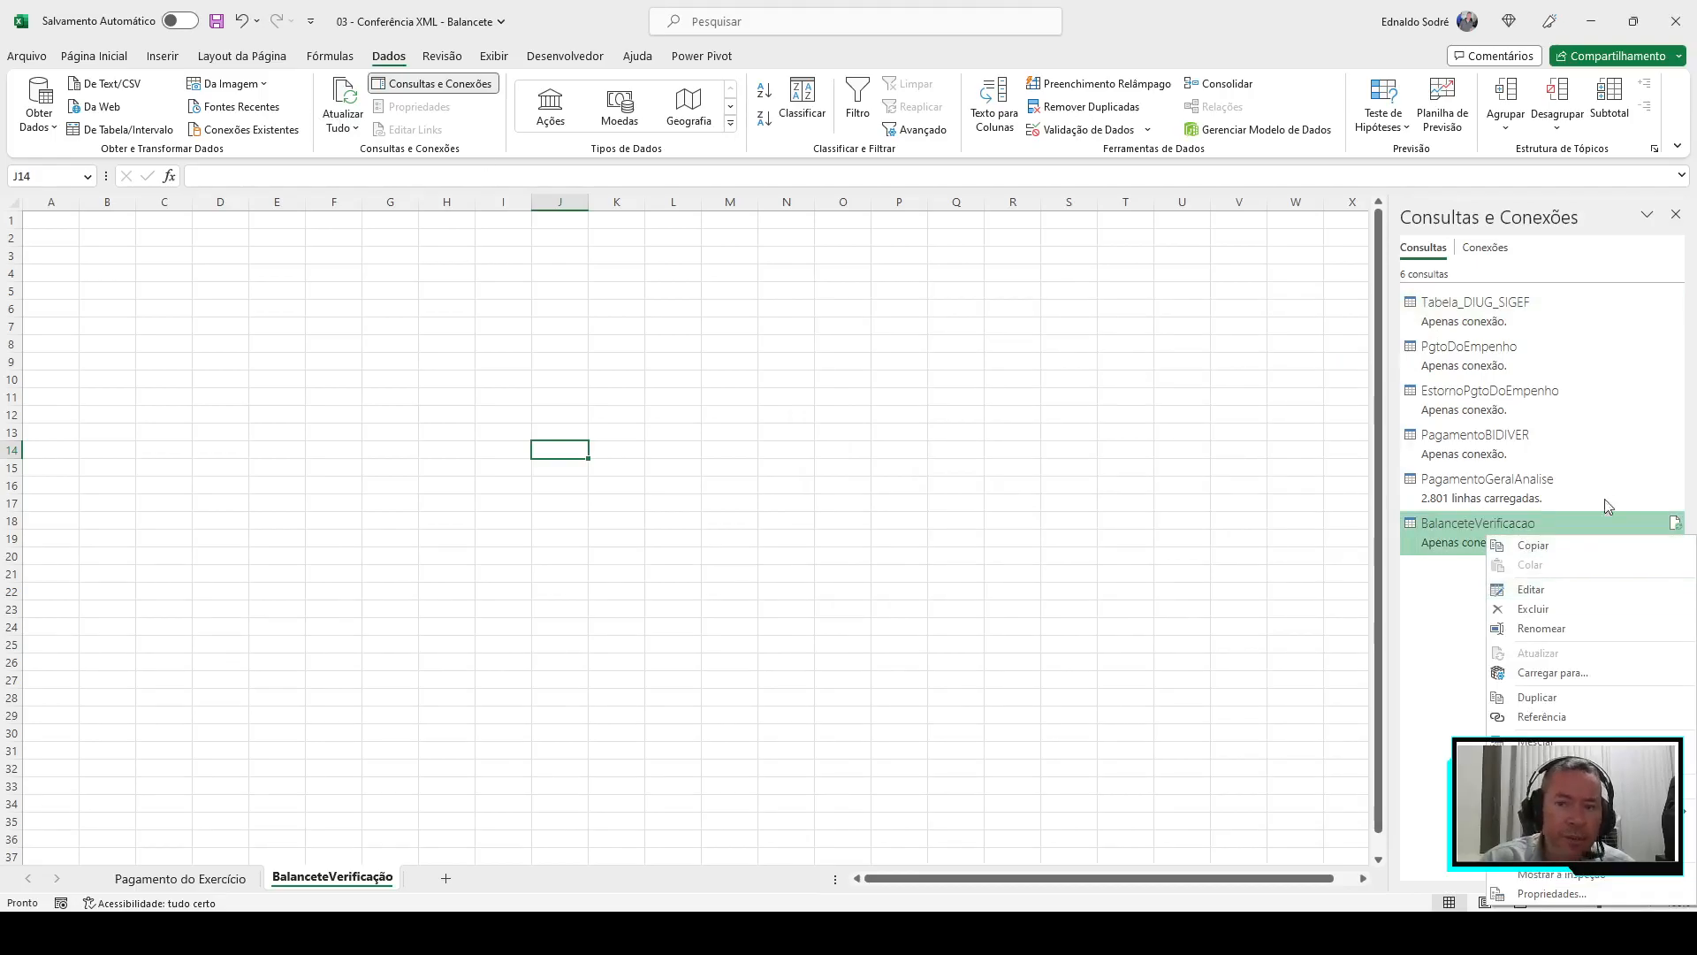
pyautogui.click(1542, 590)
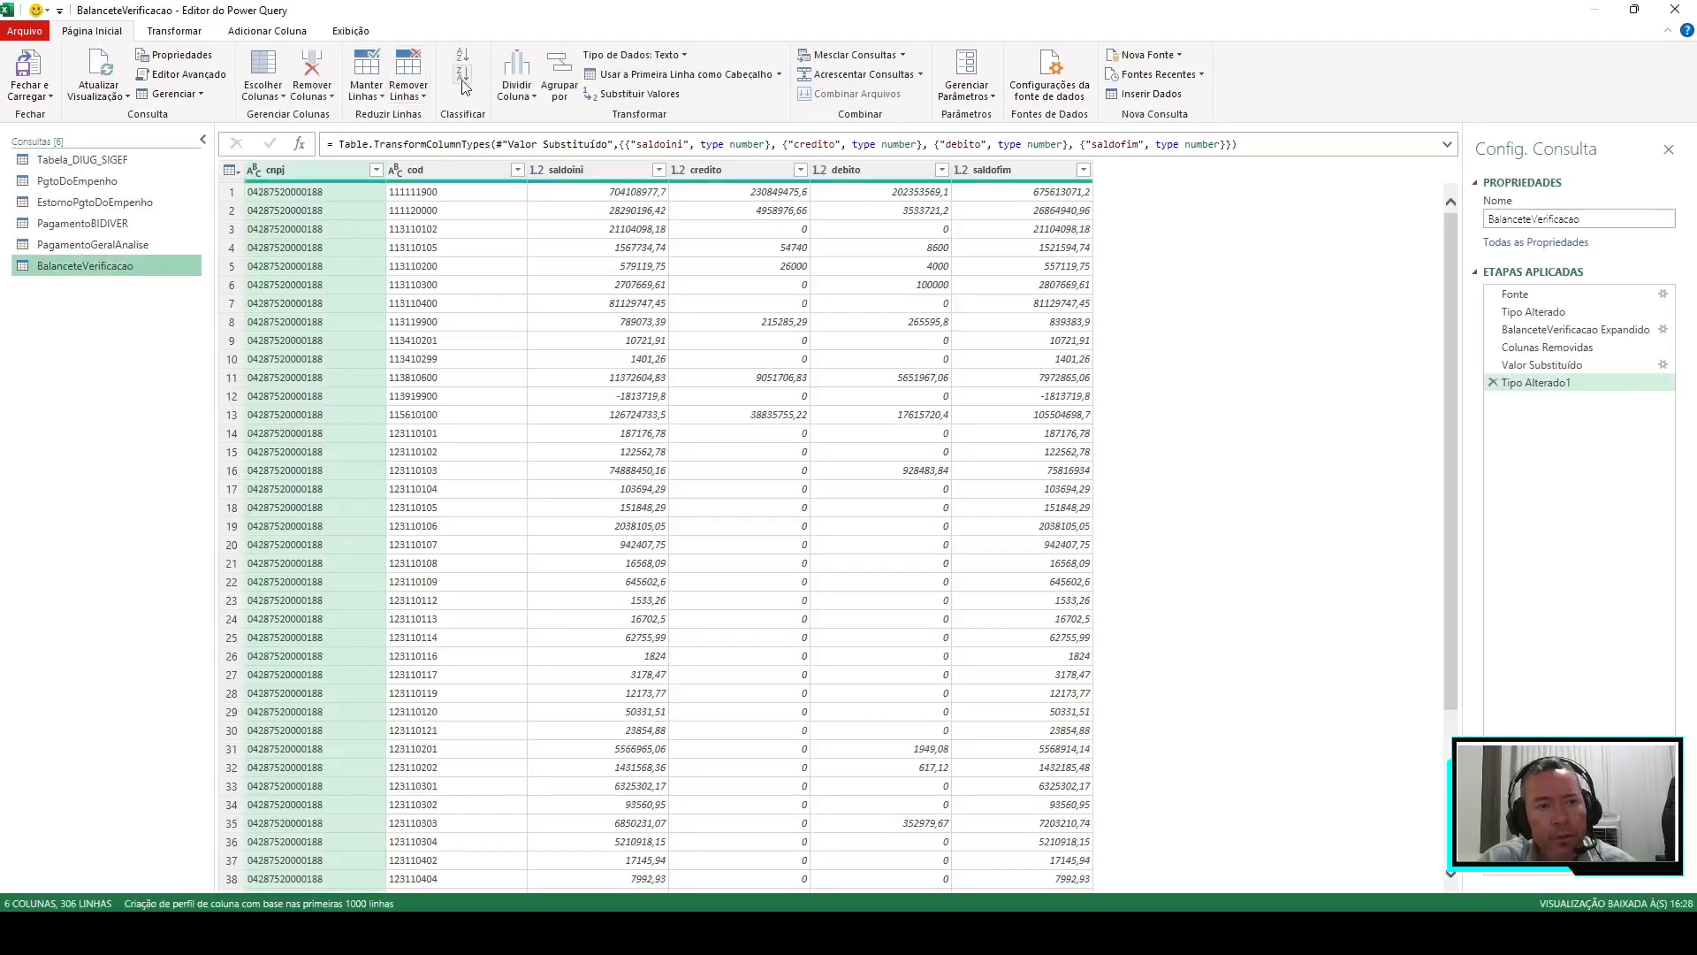
pyautogui.click(1181, 57)
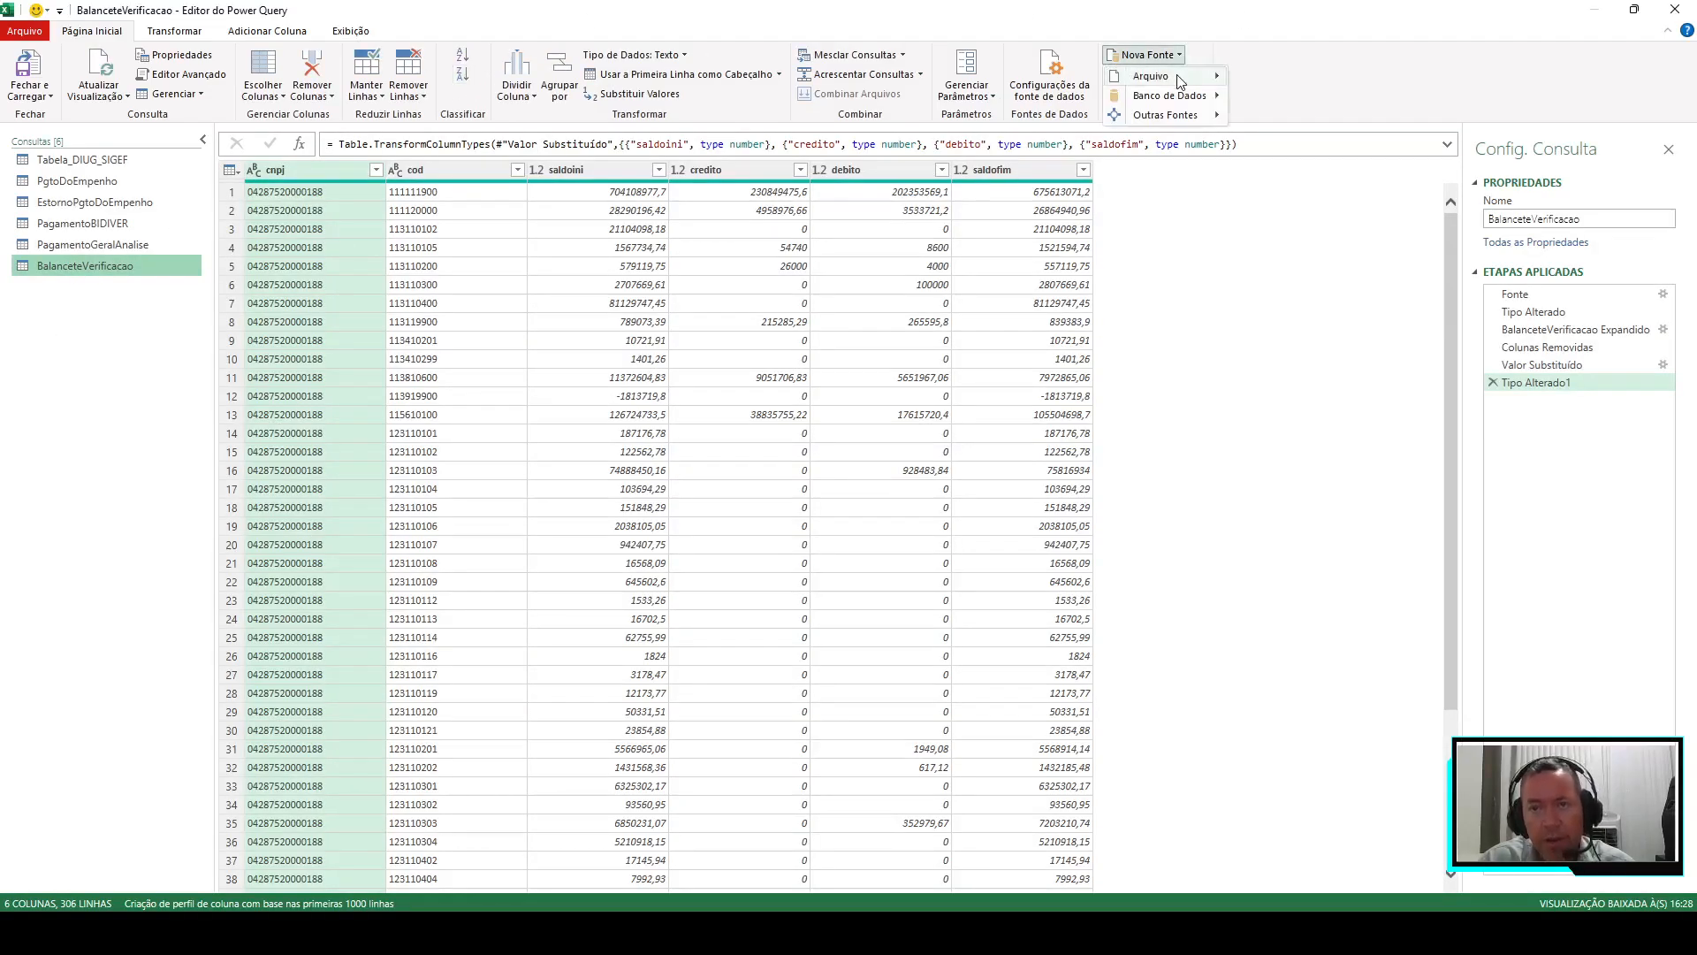
pyautogui.moveTo(1180, 80)
pyautogui.click(1308, 87)
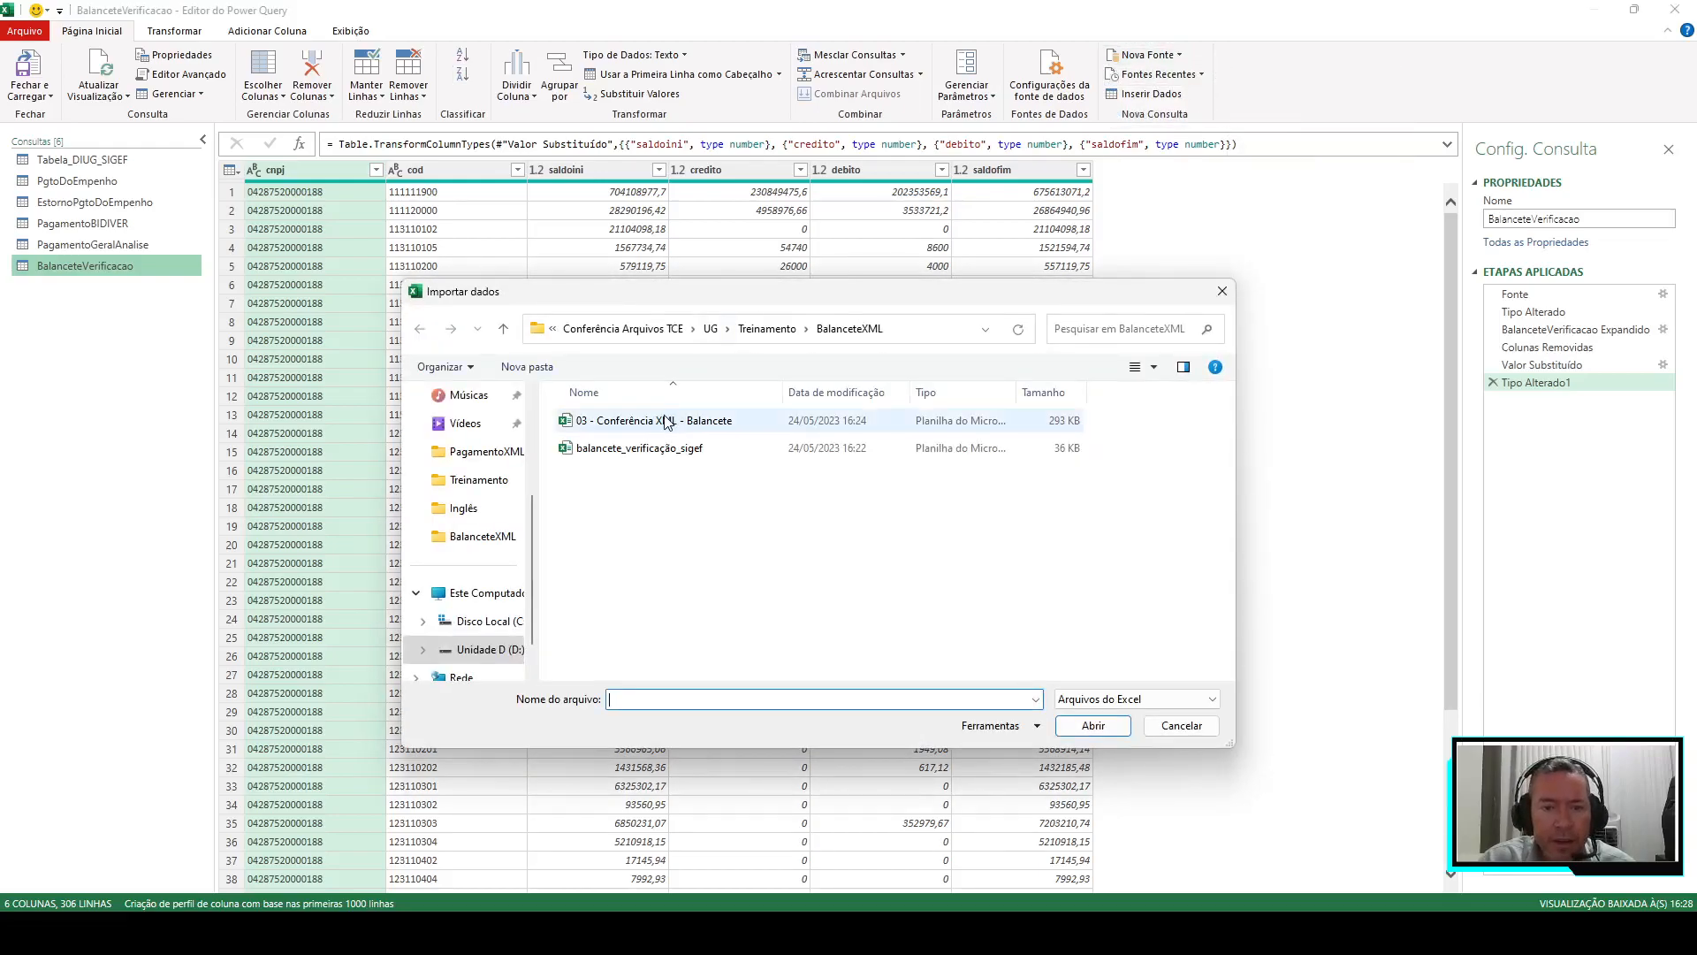
pyautogui.click(623, 456)
pyautogui.click(1115, 728)
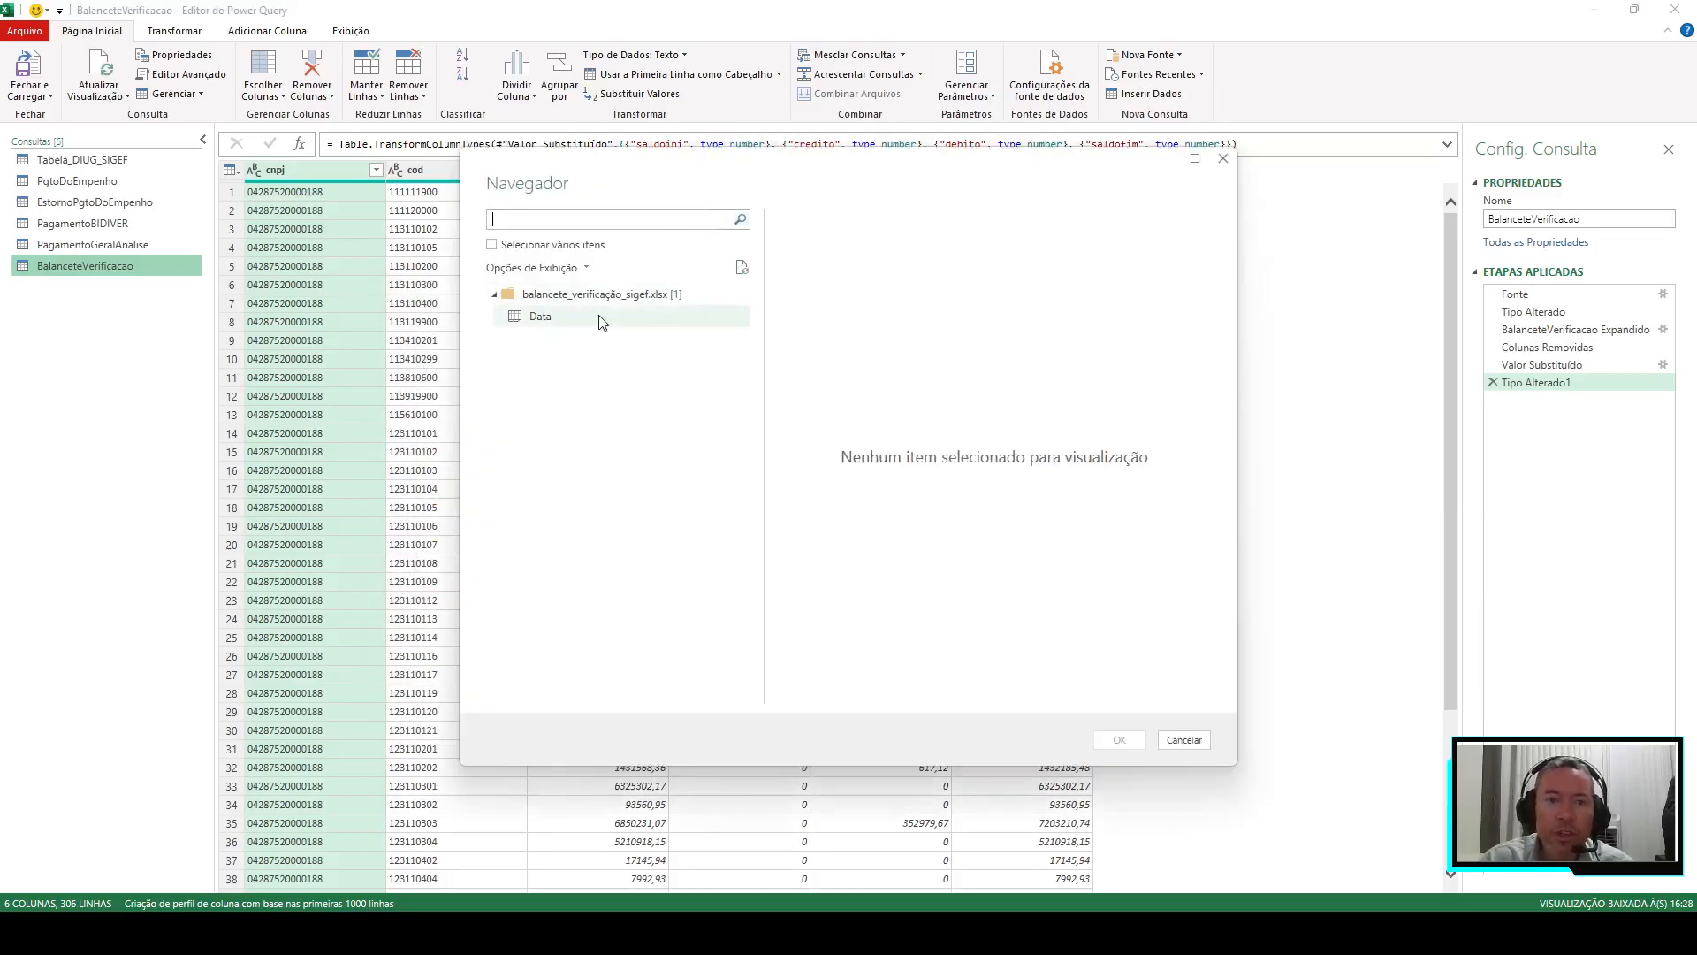
pyautogui.click(570, 330)
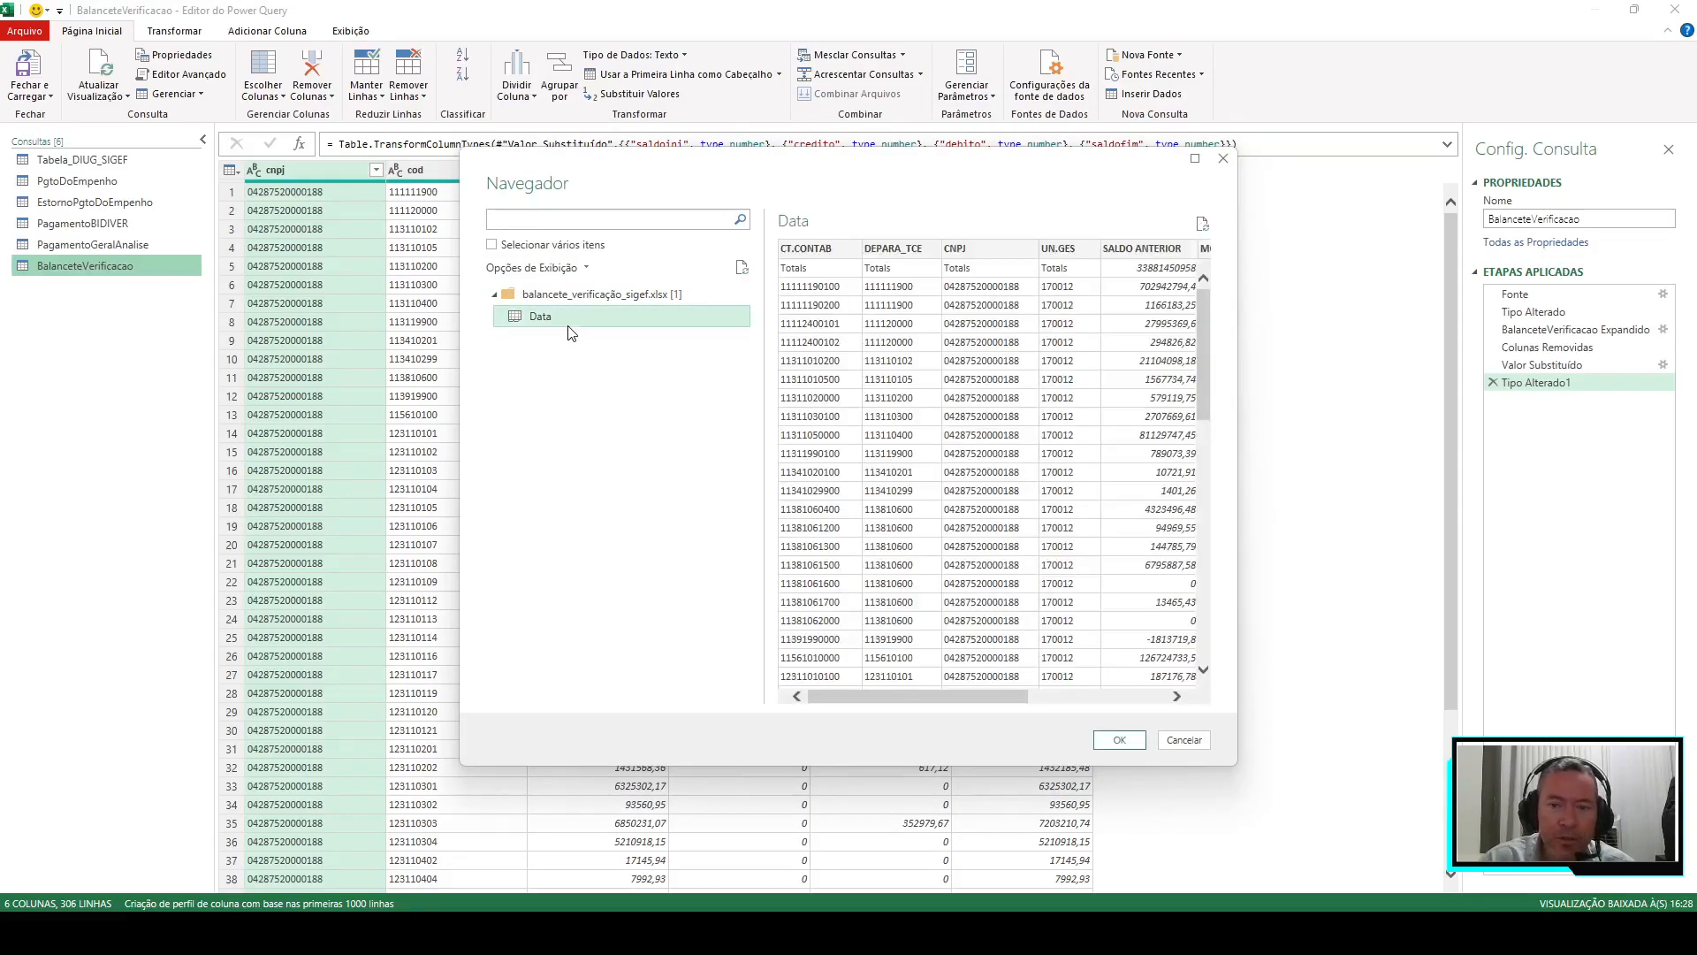
pyautogui.click(1120, 739)
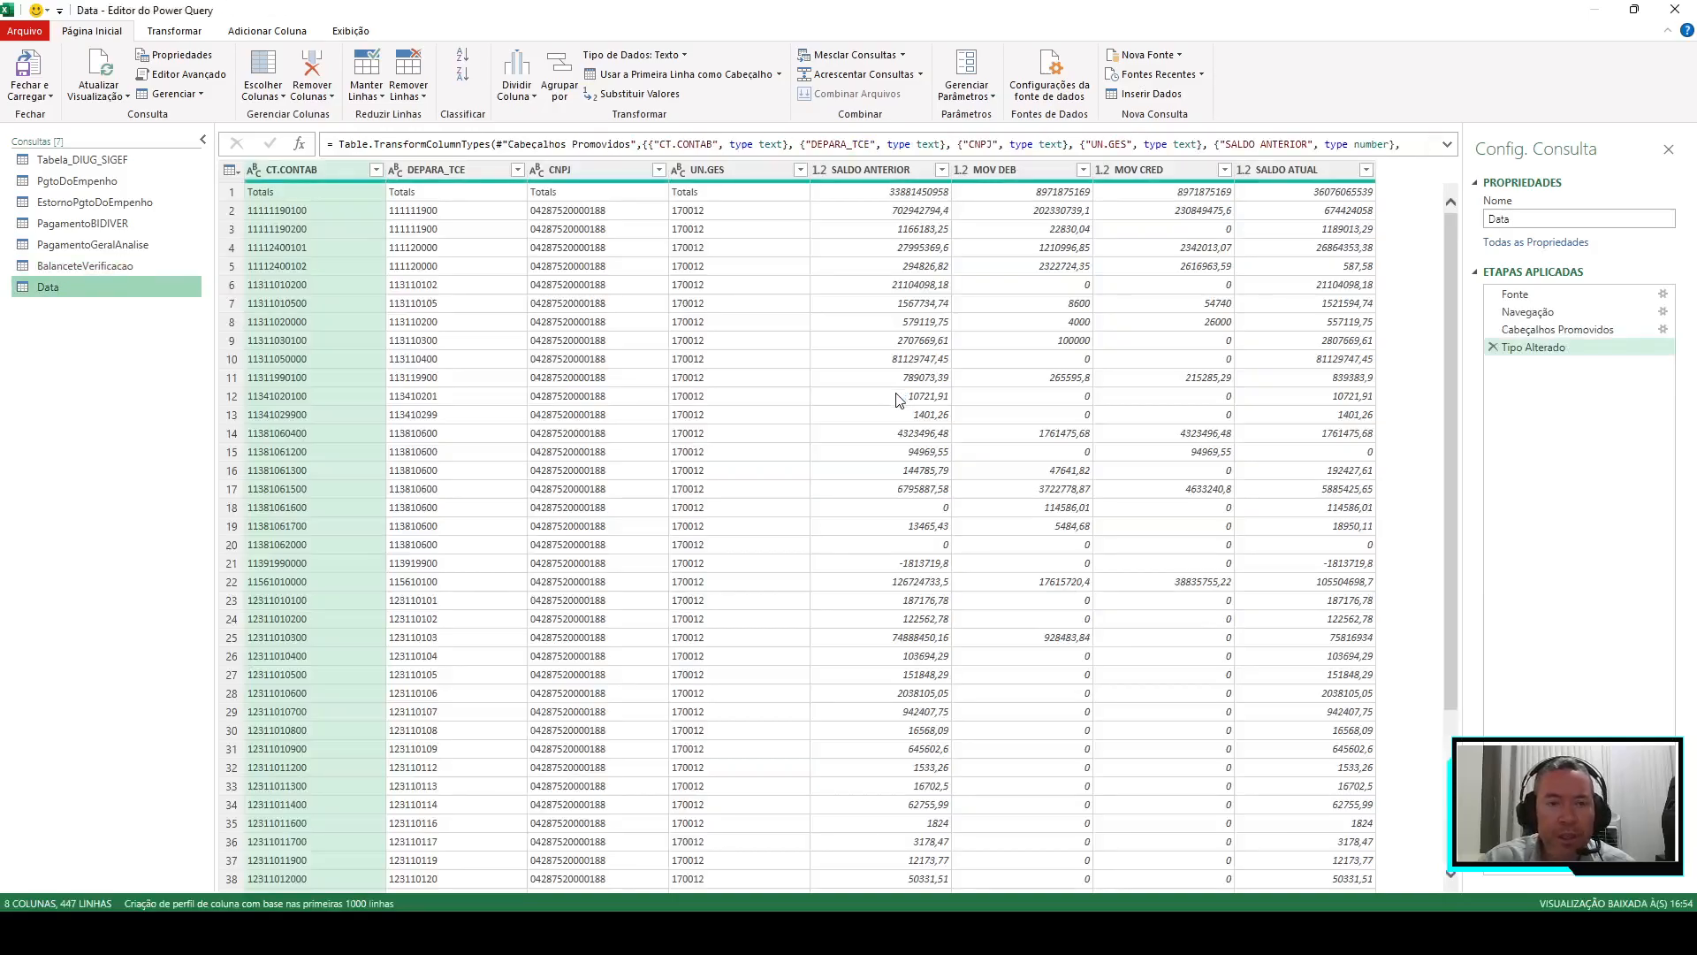
# Review each applied step of the Data query, from Fonte to Tipo Alterado, and check the data types of its columns
pyautogui.click(1513, 294)
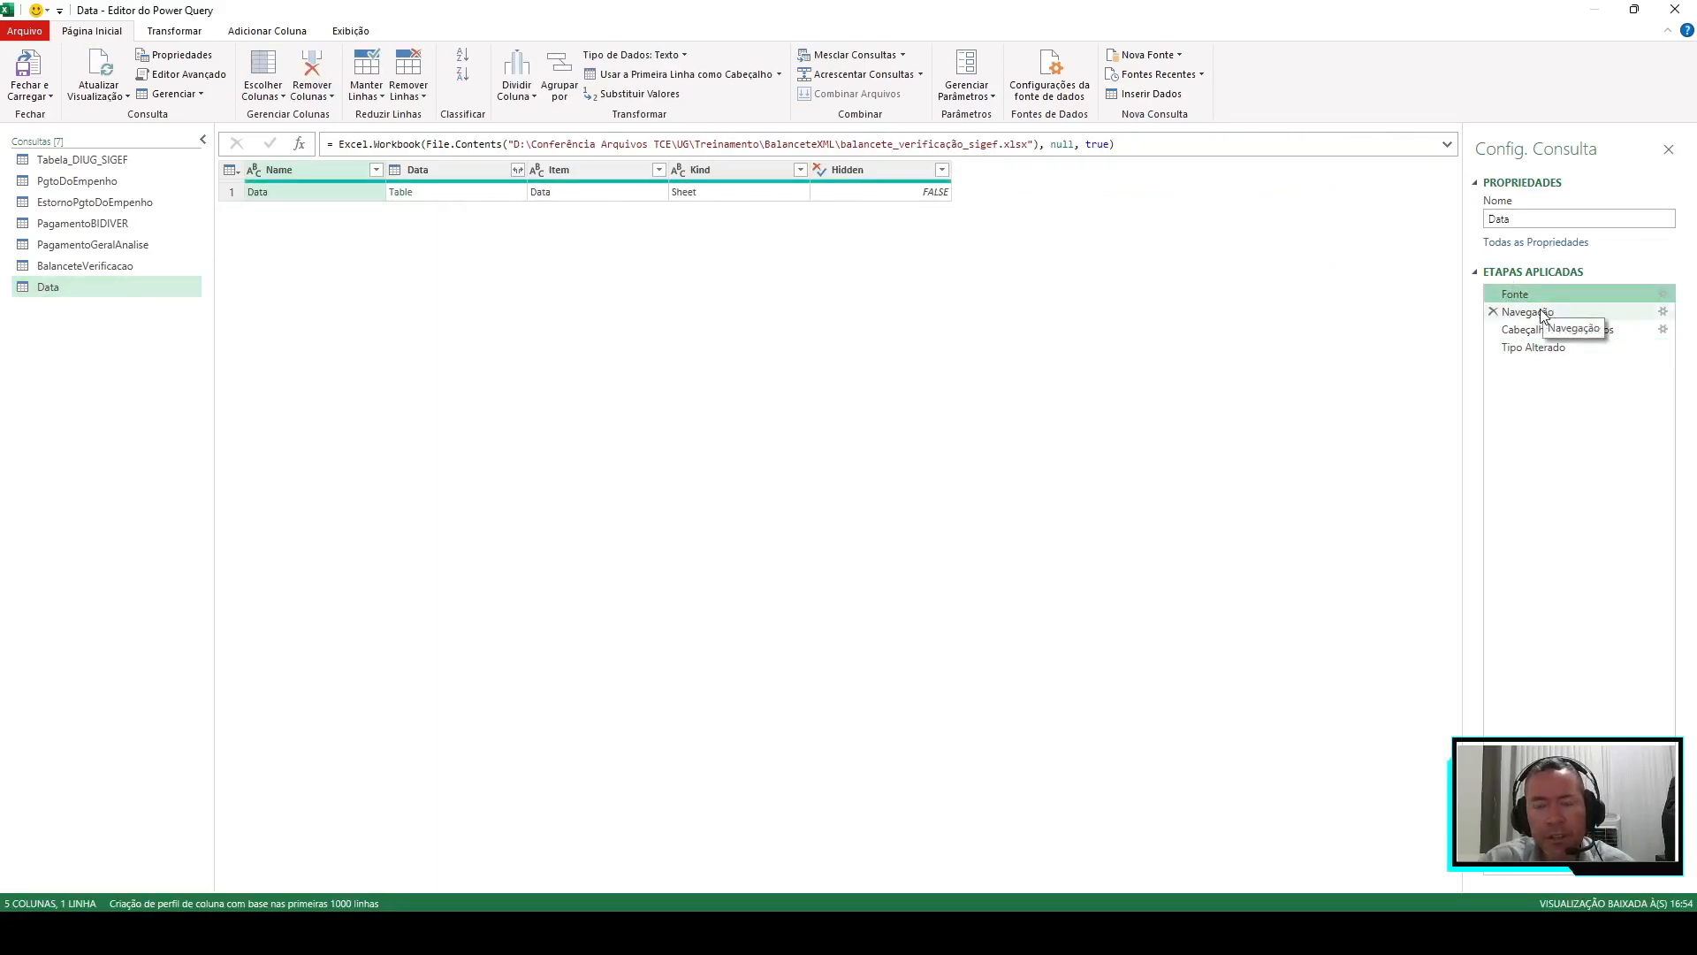
pyautogui.click(1543, 313)
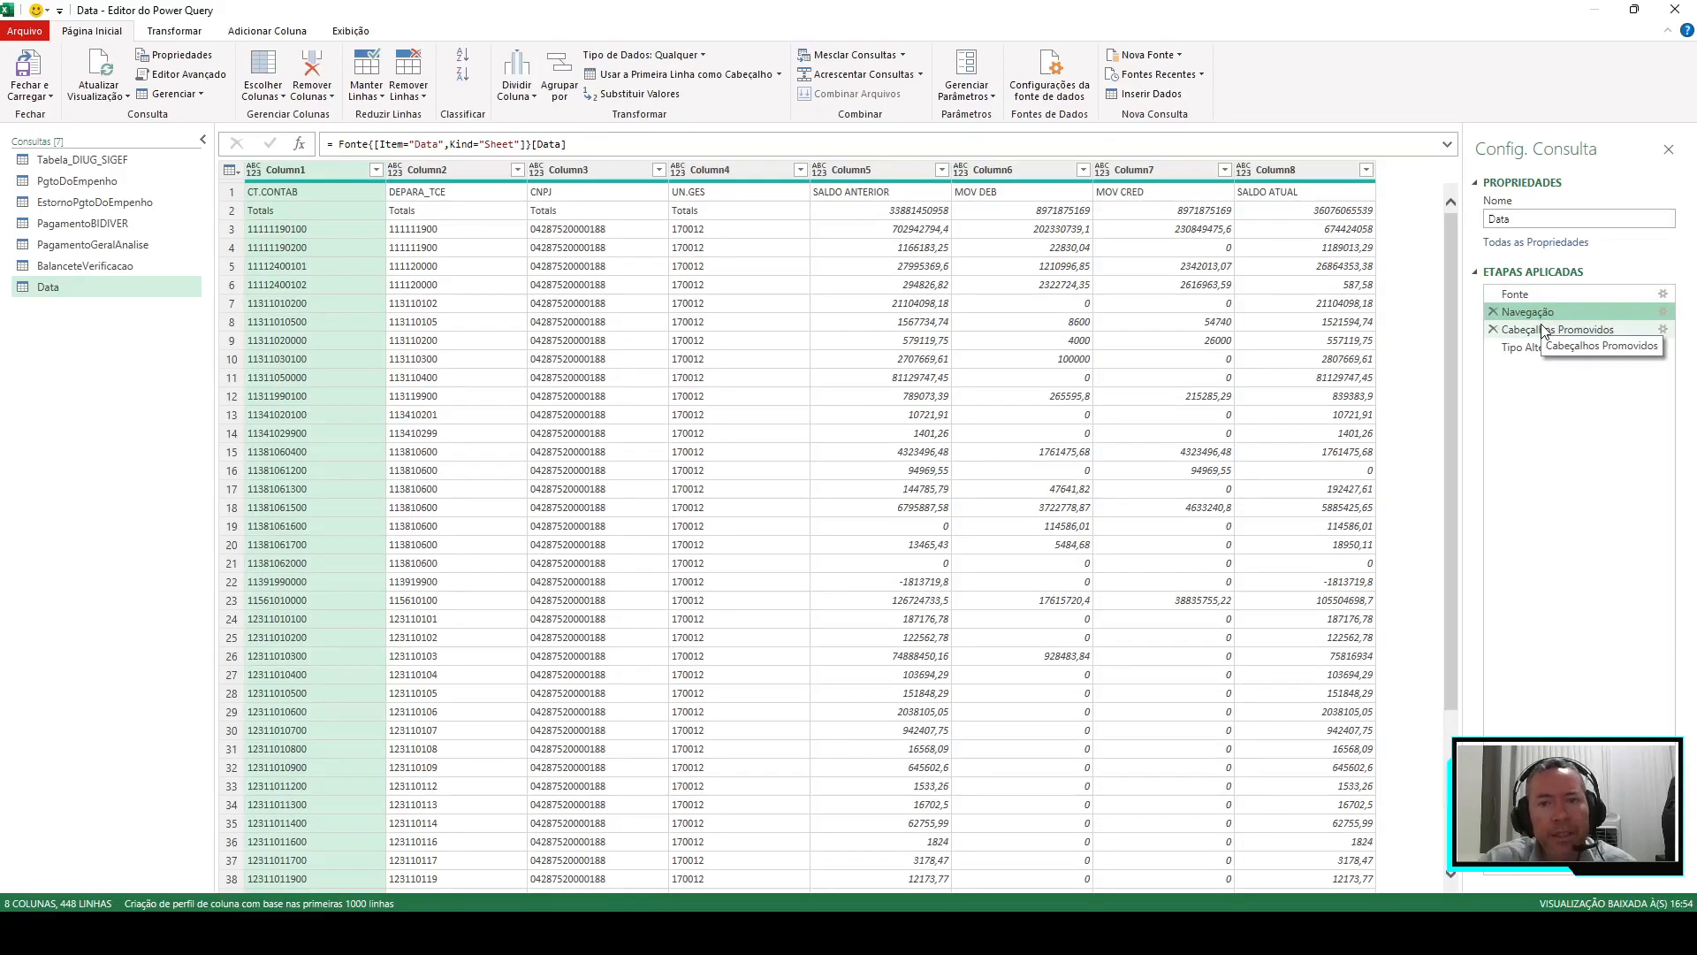
pyautogui.click(1544, 331)
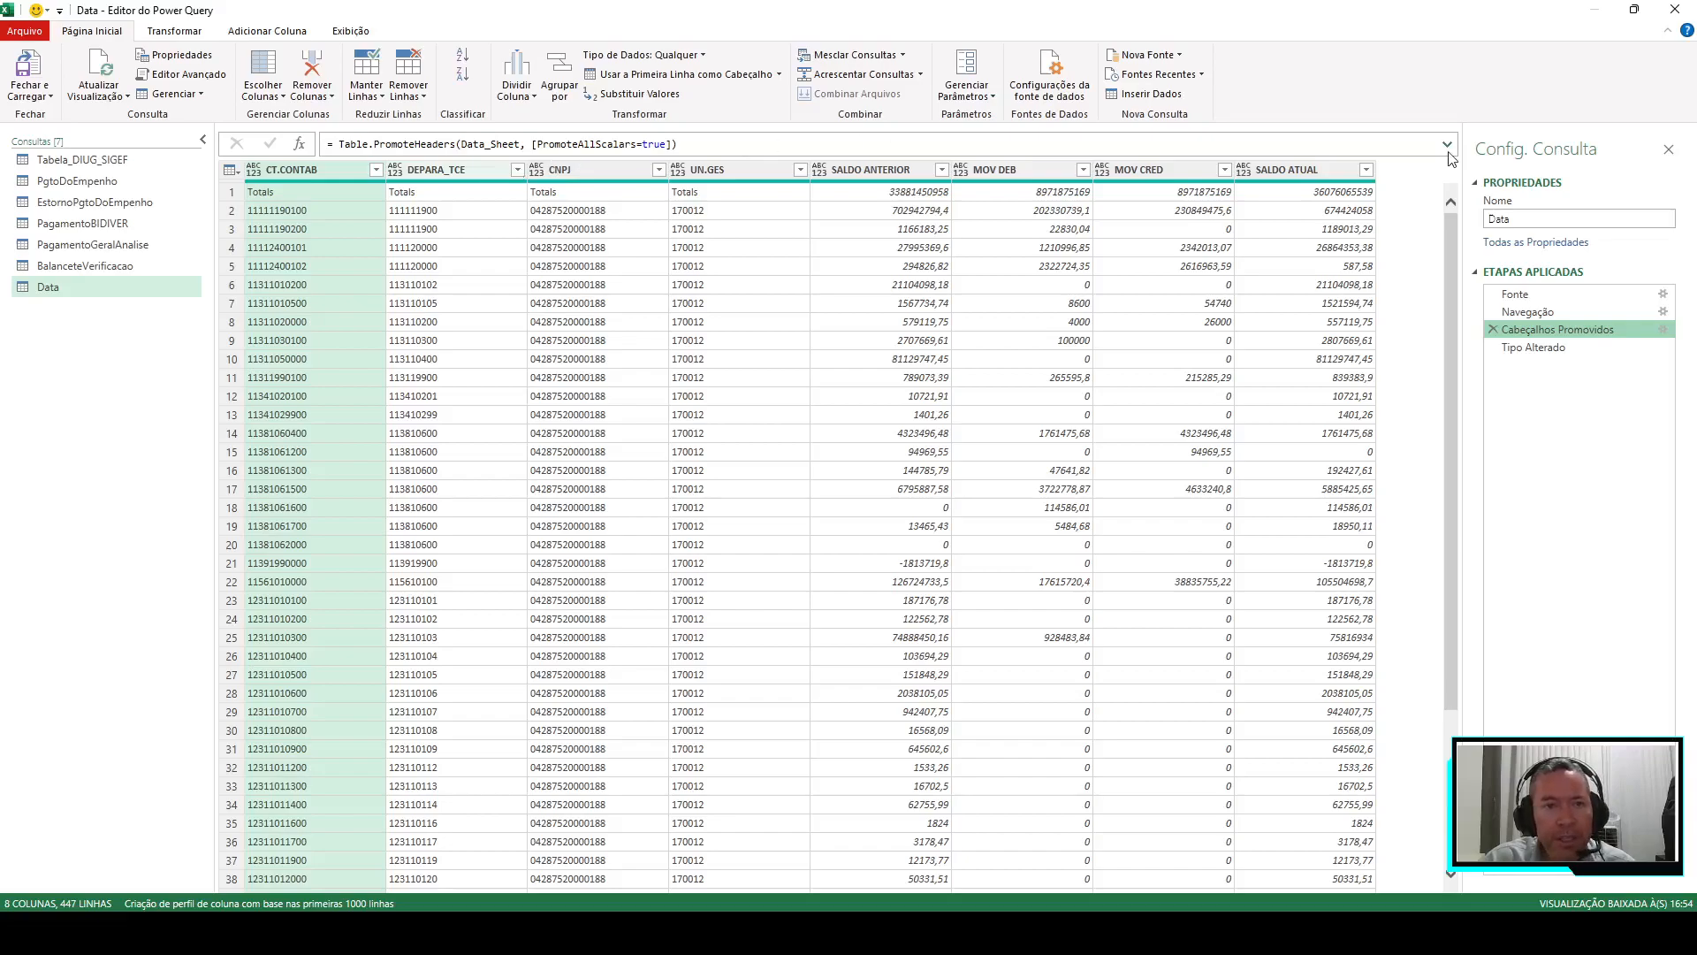
pyautogui.click(1508, 348)
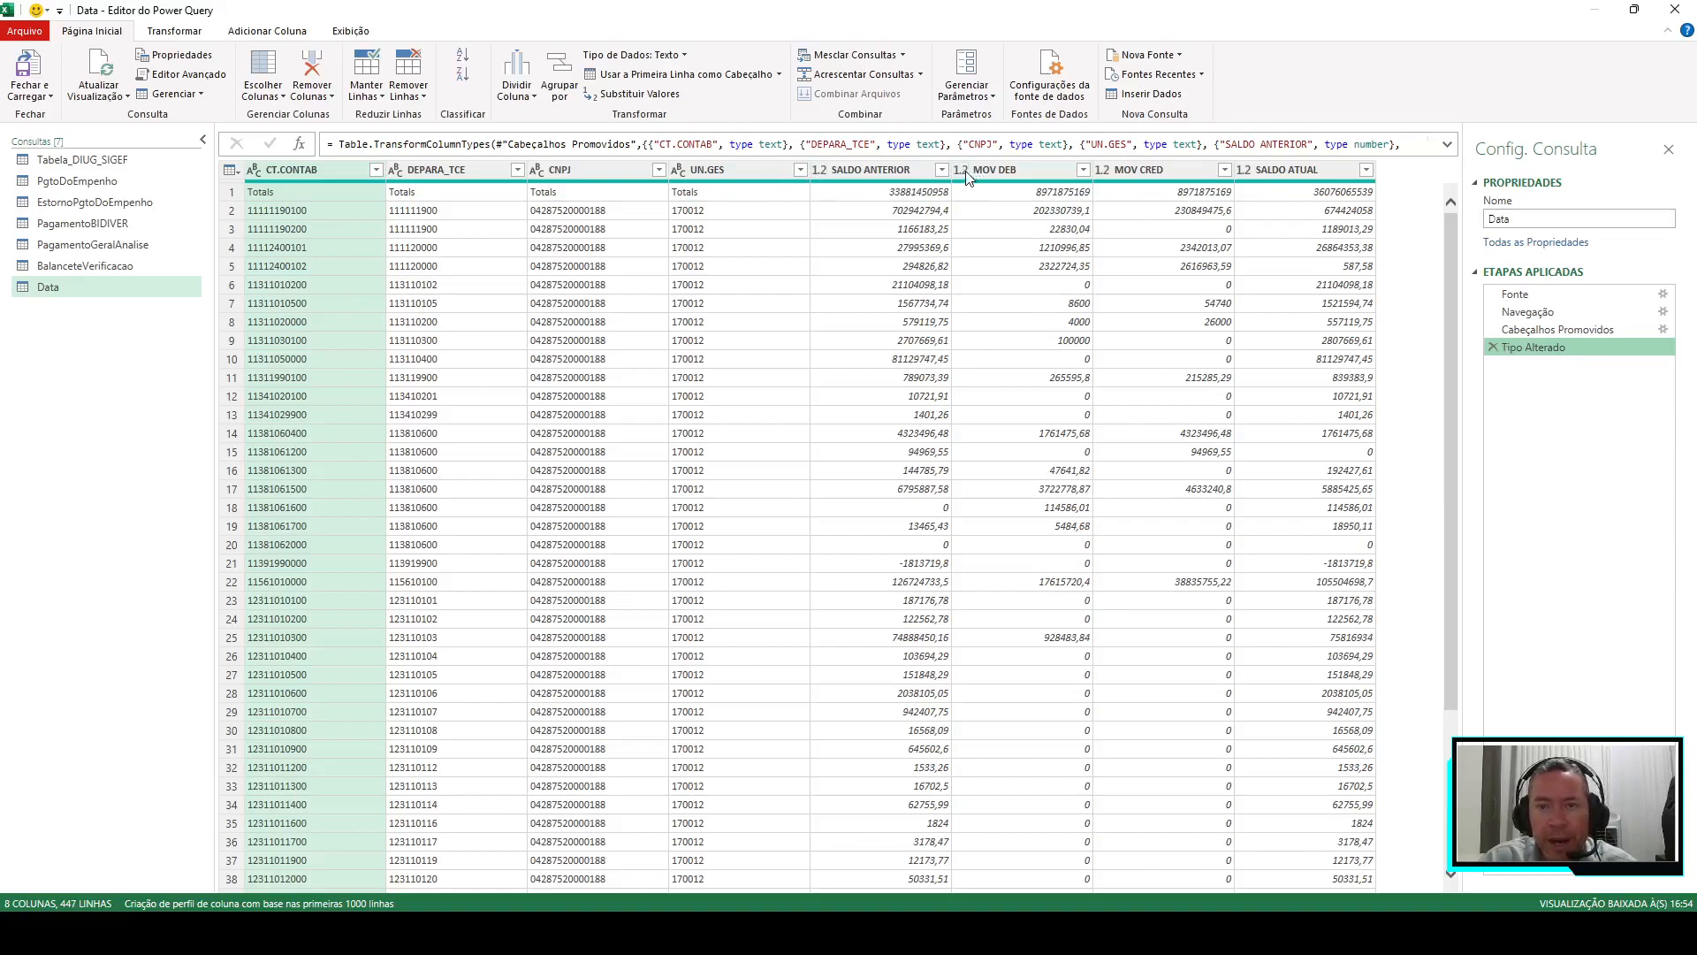
pyautogui.click(1247, 171)
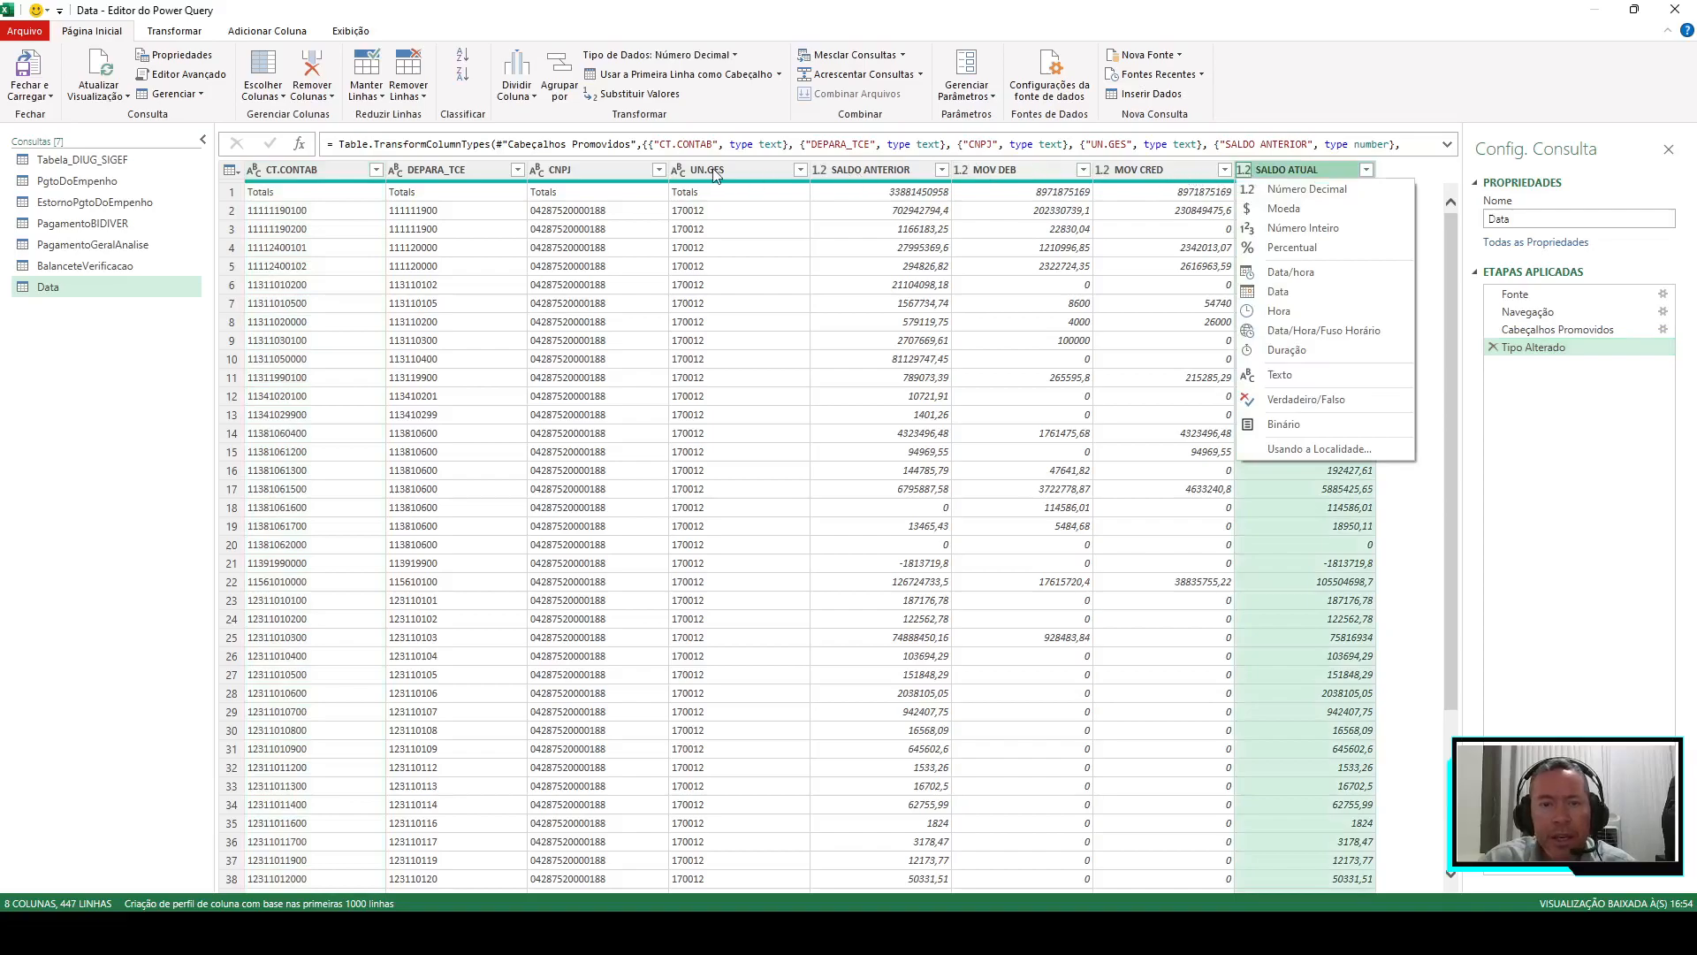
pyautogui.click(257, 171)
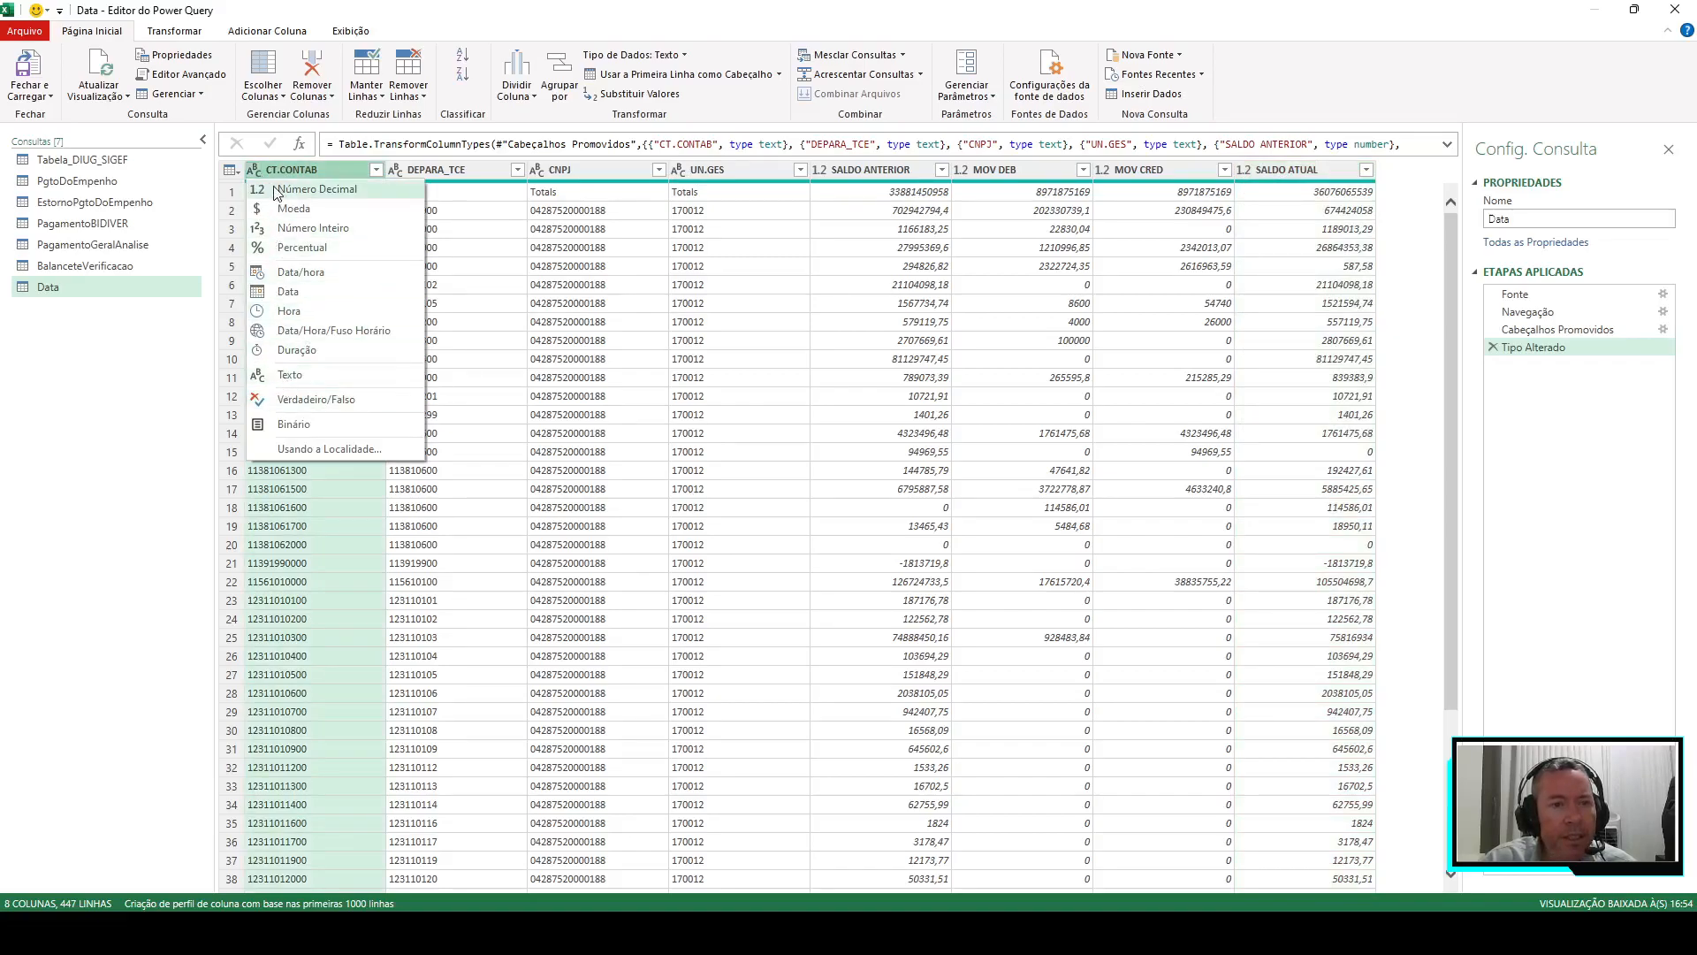
pyautogui.click(289, 374)
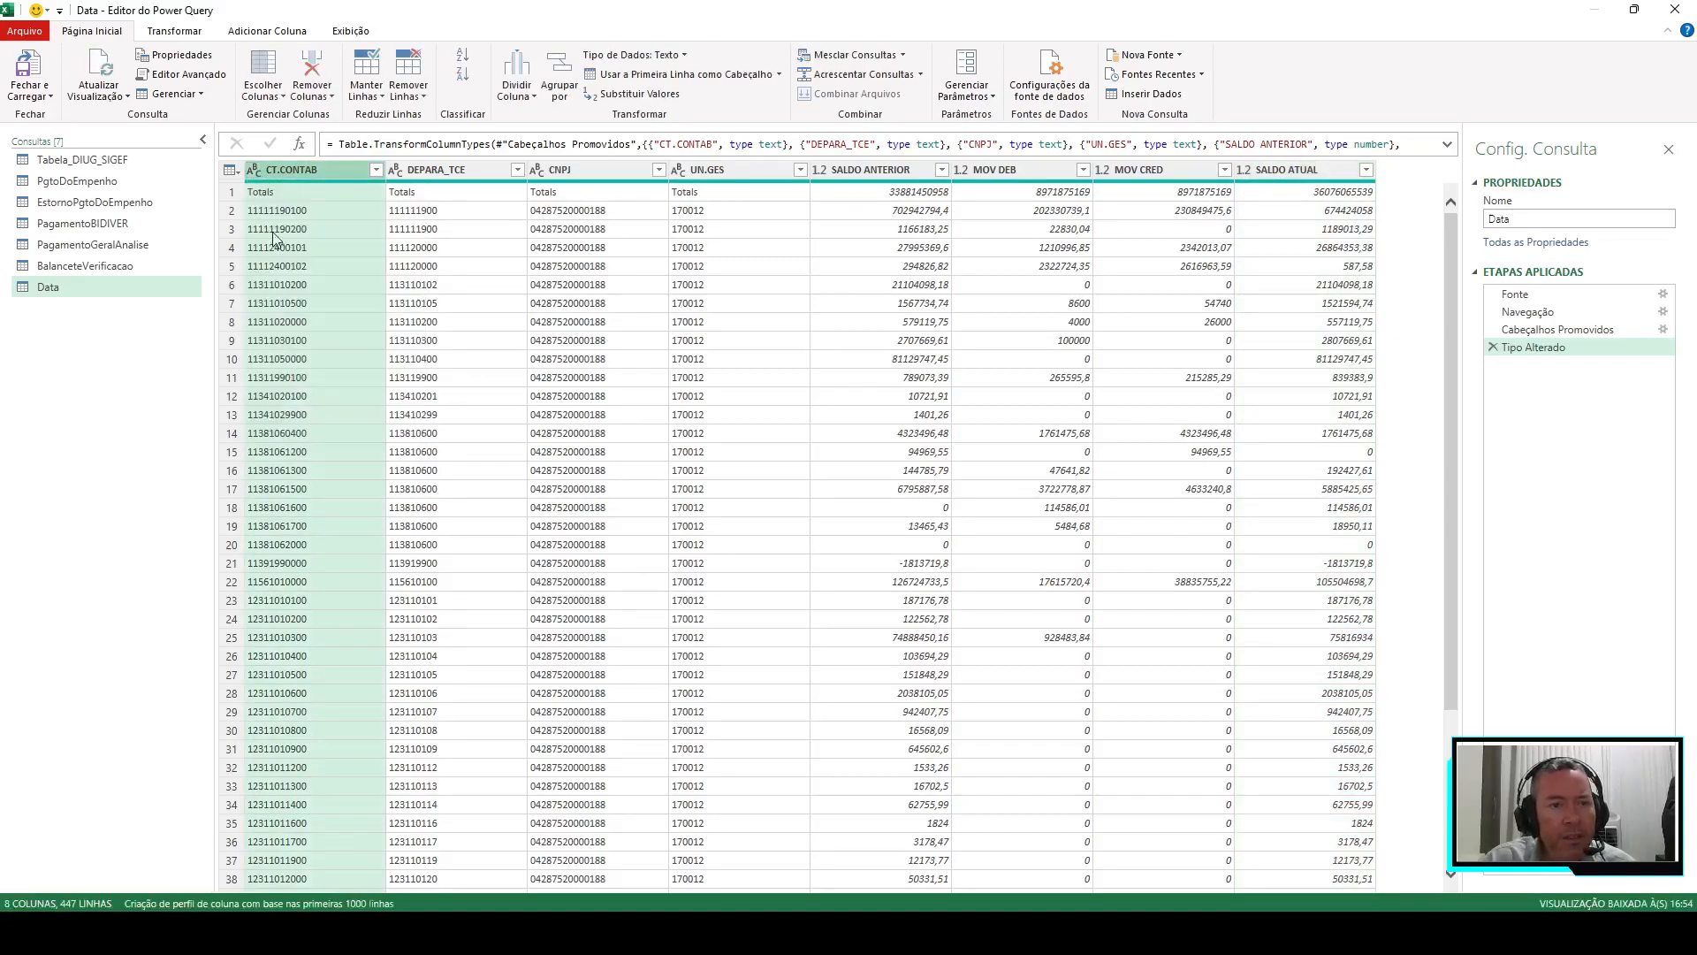
pyautogui.click(394, 168)
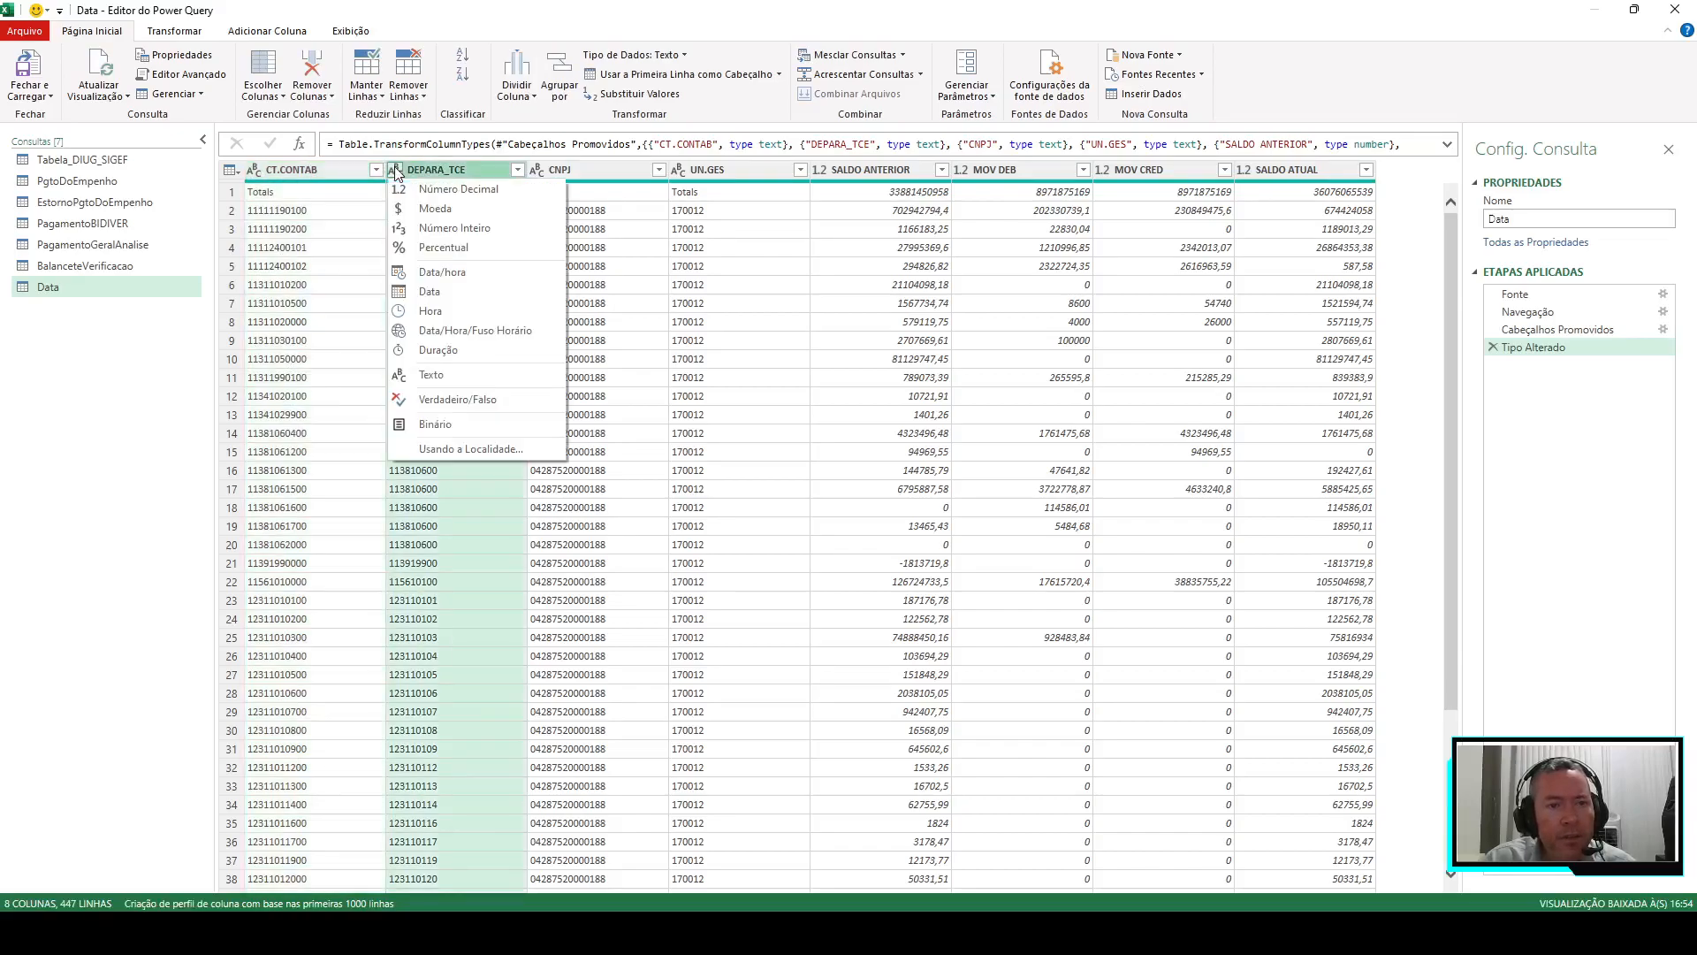
pyautogui.click(707, 170)
pyautogui.click(582, 170)
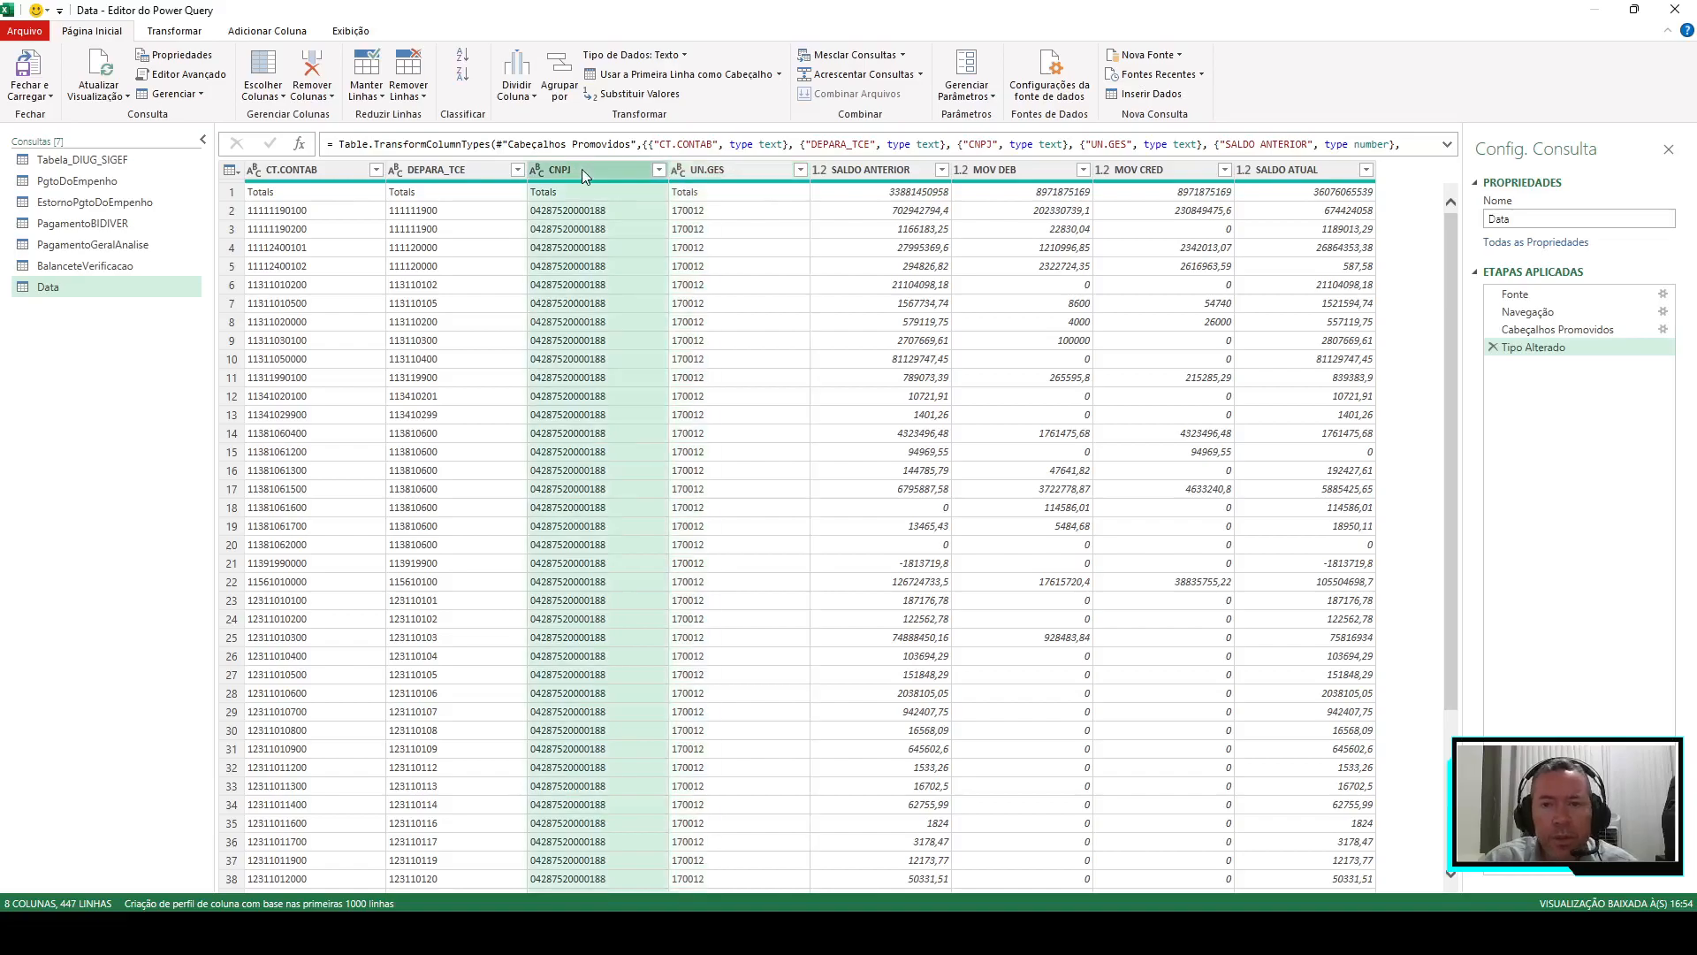
# Remove the top 1 row, containing the Totais, from the Data query
pyautogui.click(280, 194)
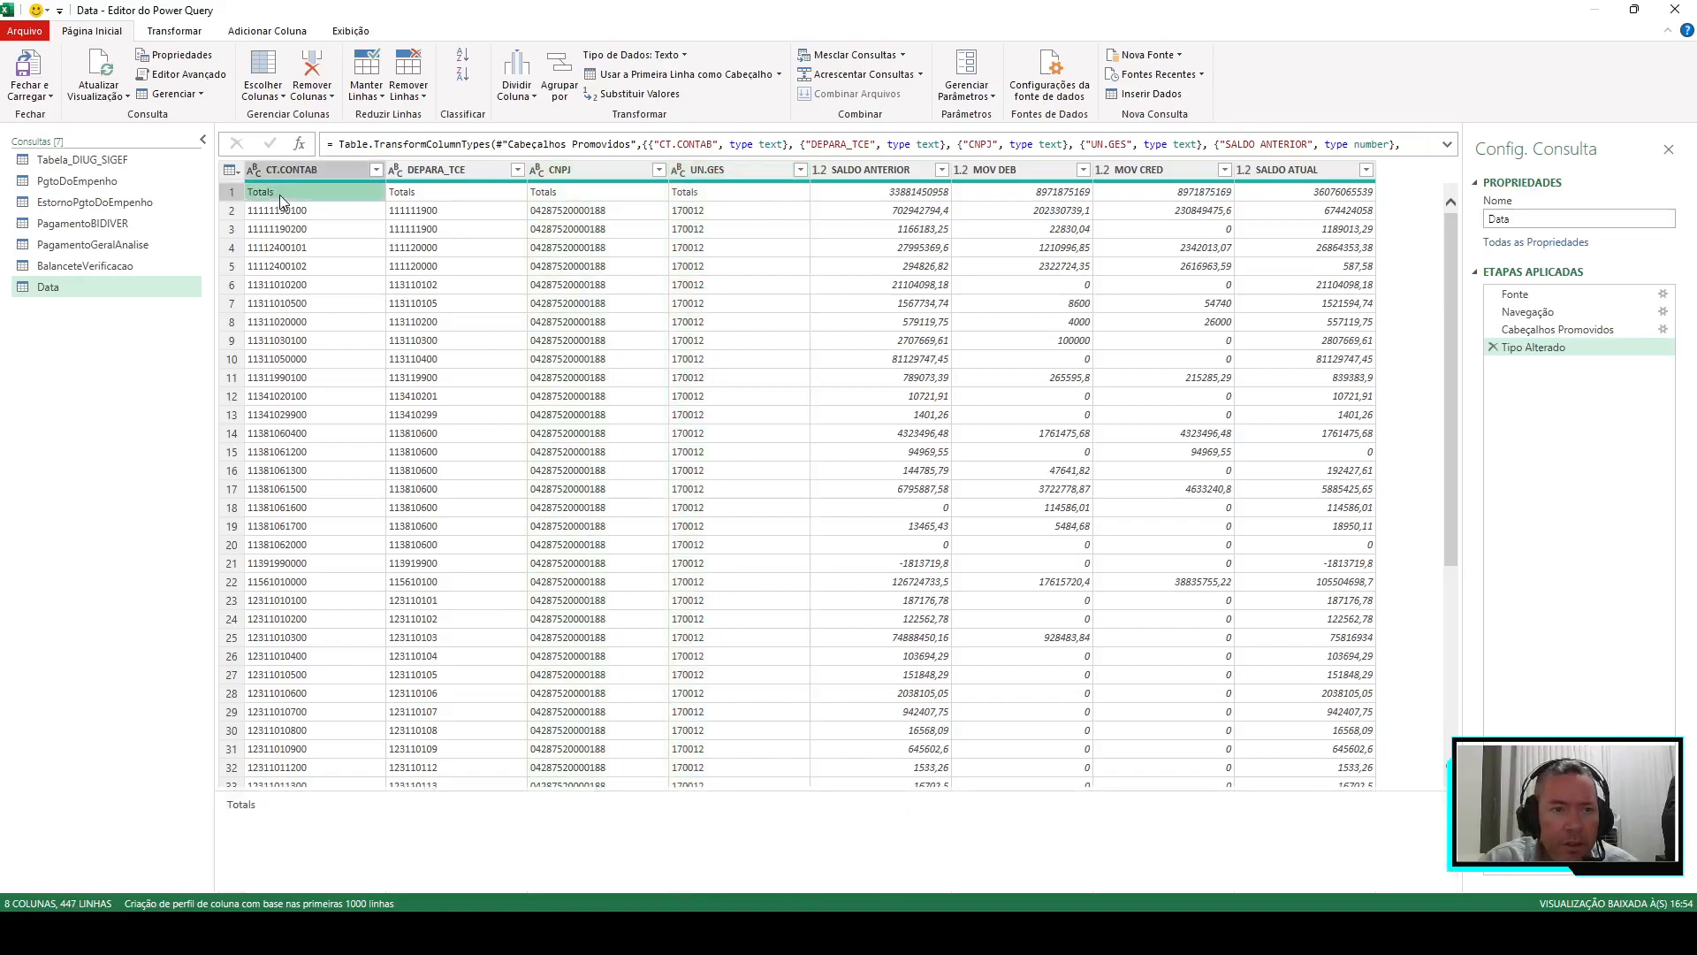
pyautogui.click(425, 97)
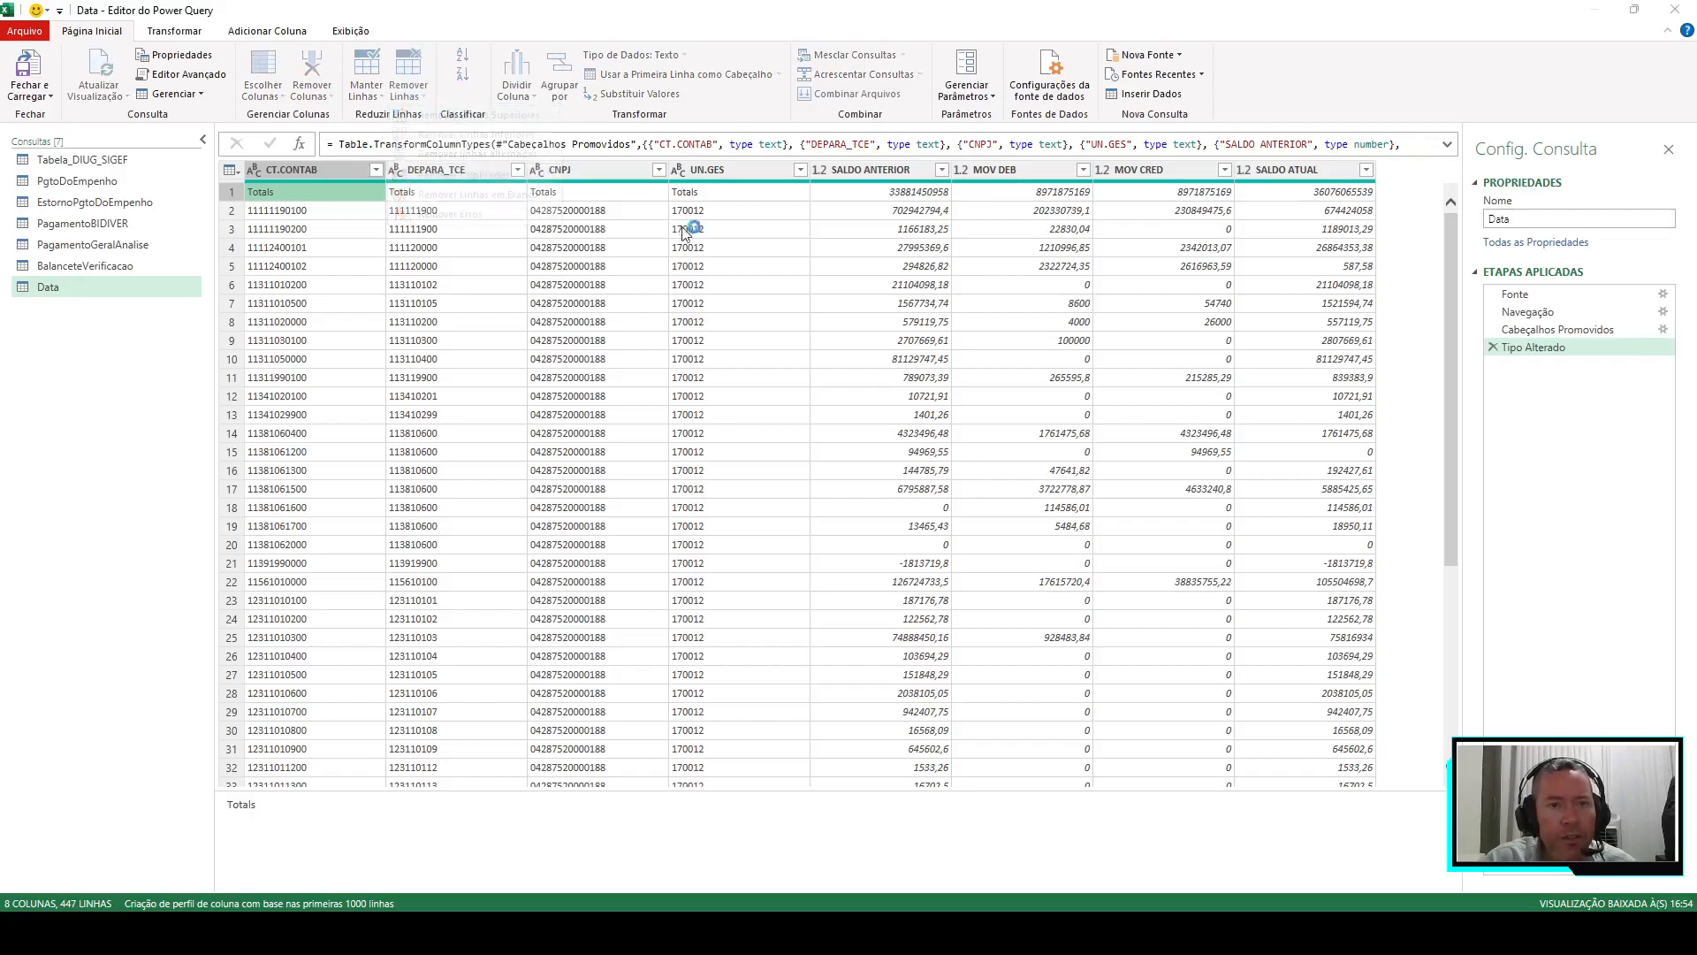
pyautogui.click(475, 115)
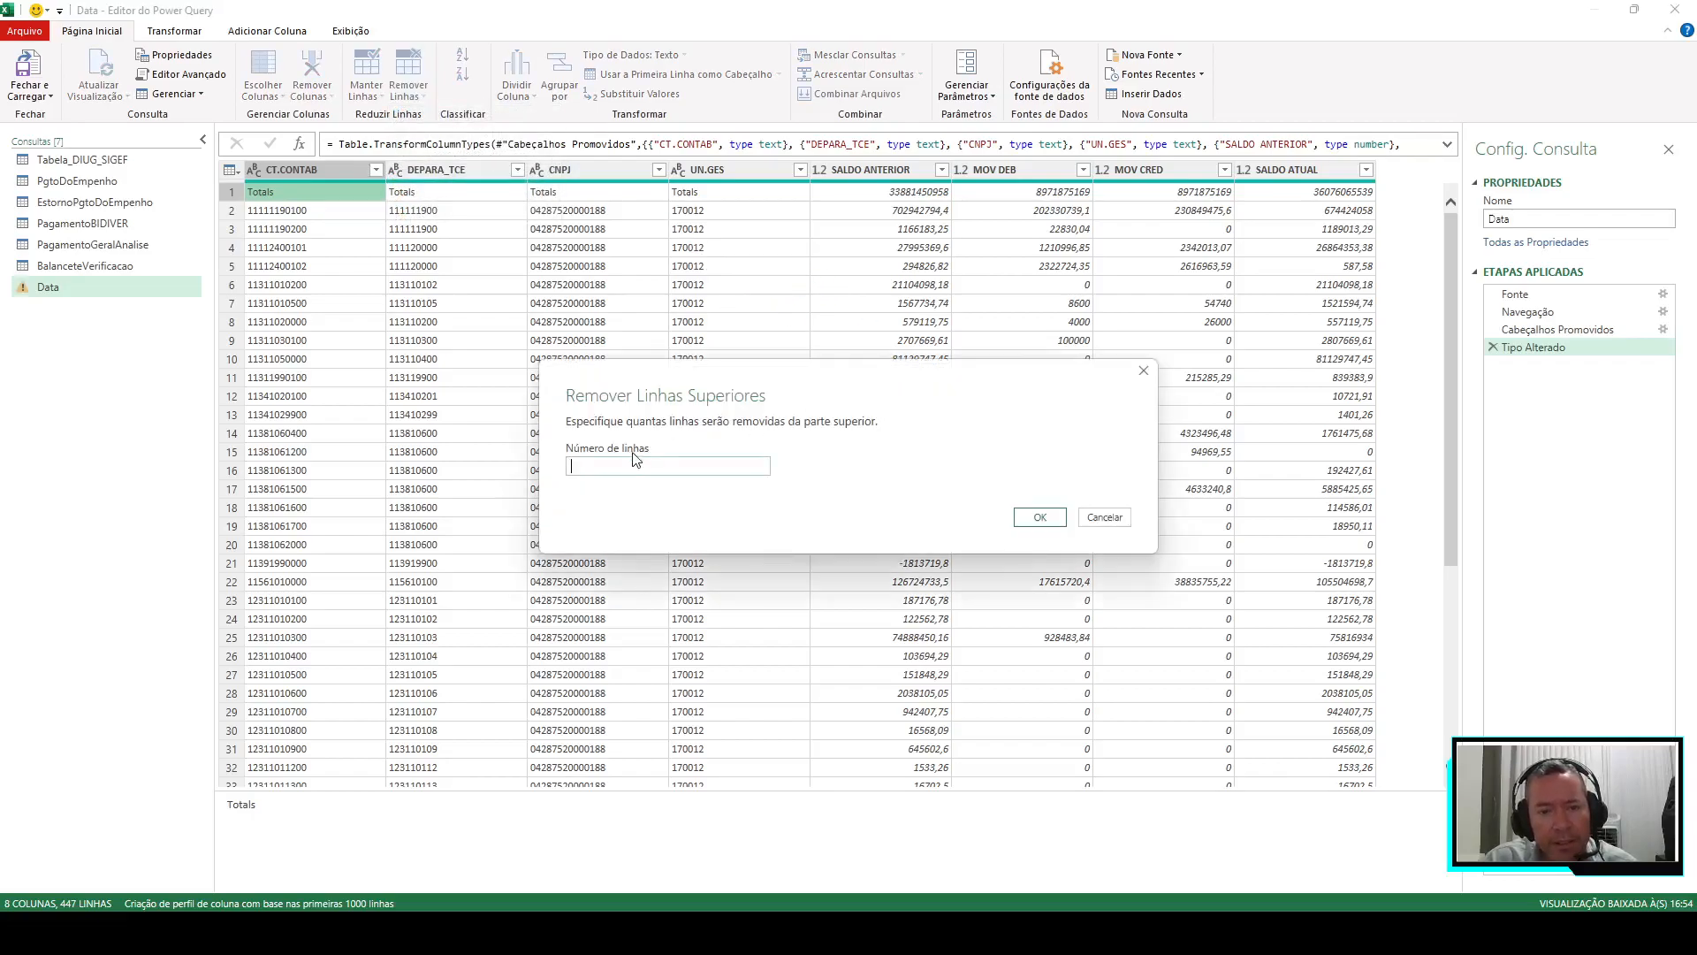
pyautogui.write('1')
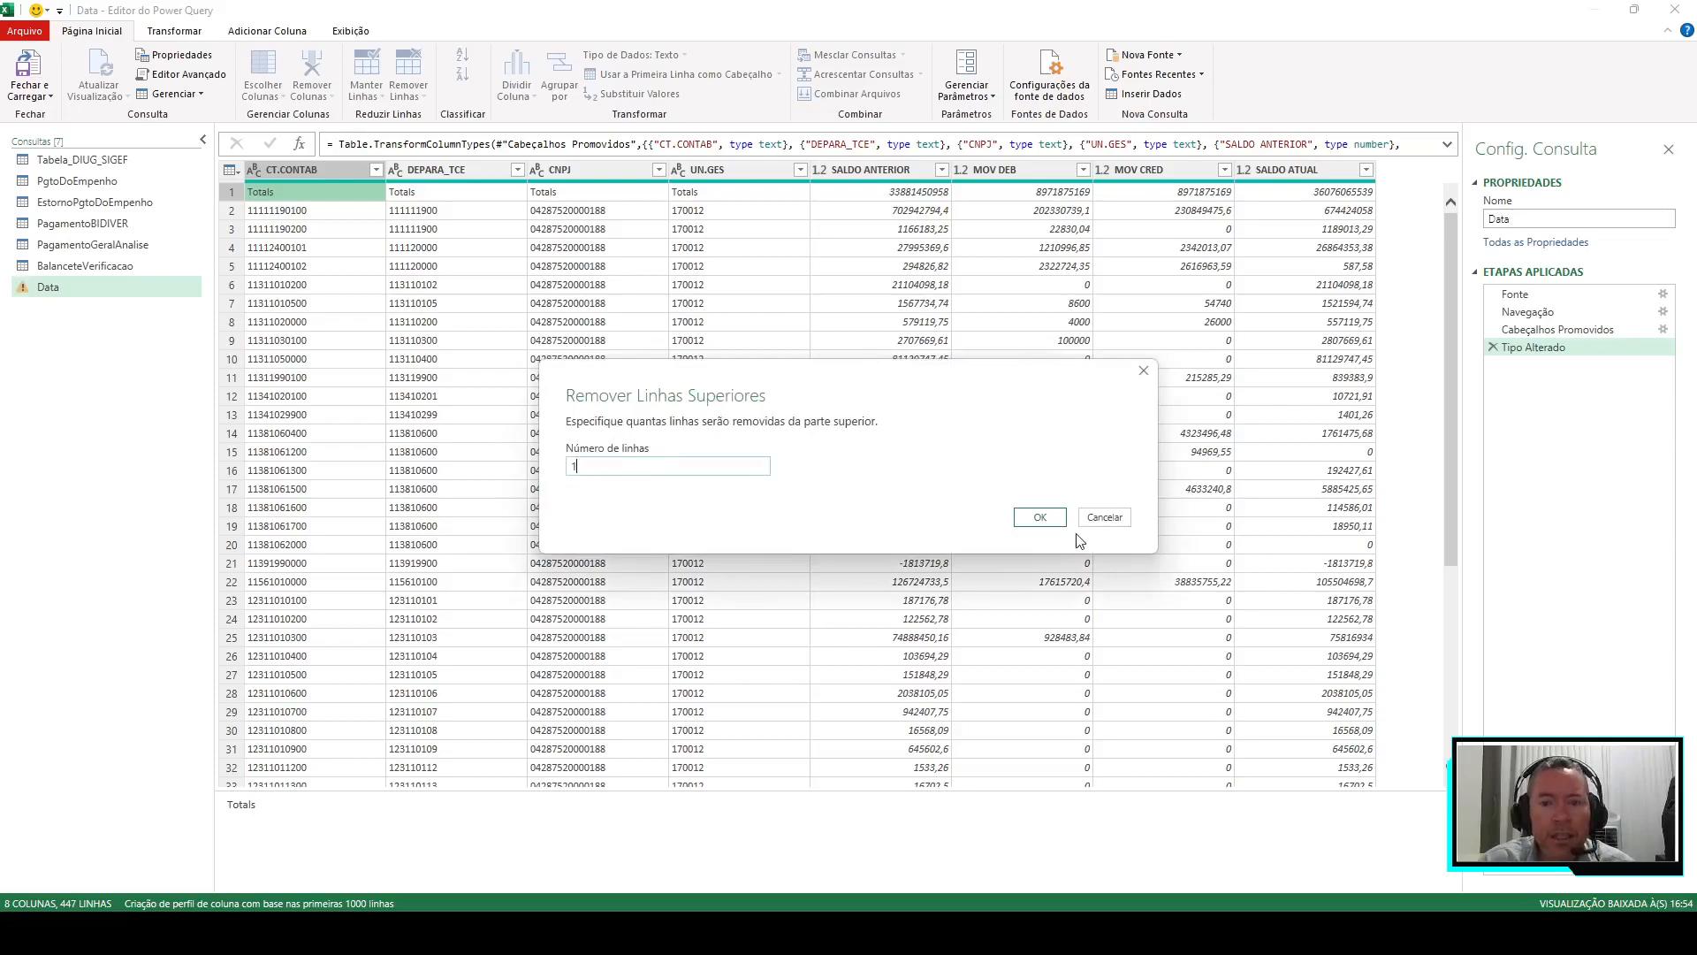
pyautogui.click(1040, 517)
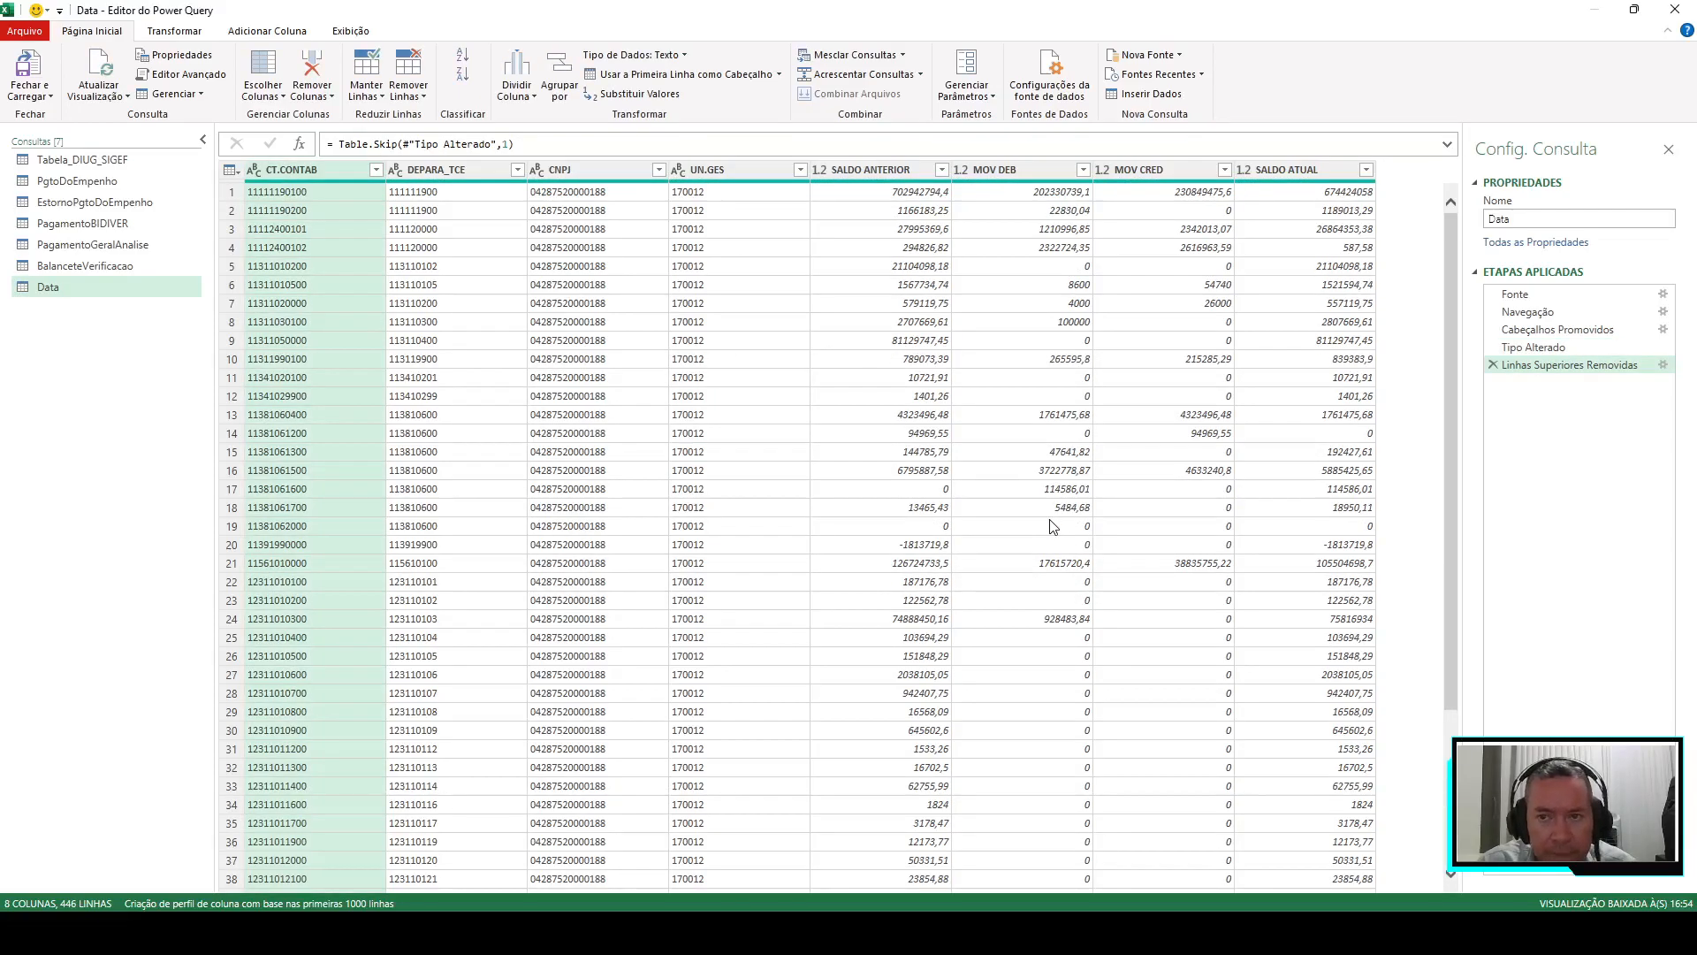
# Rename the Data query as BalanceteSIGEF
pyautogui.click(55, 288)
pyautogui.doubleClick(1500, 219)
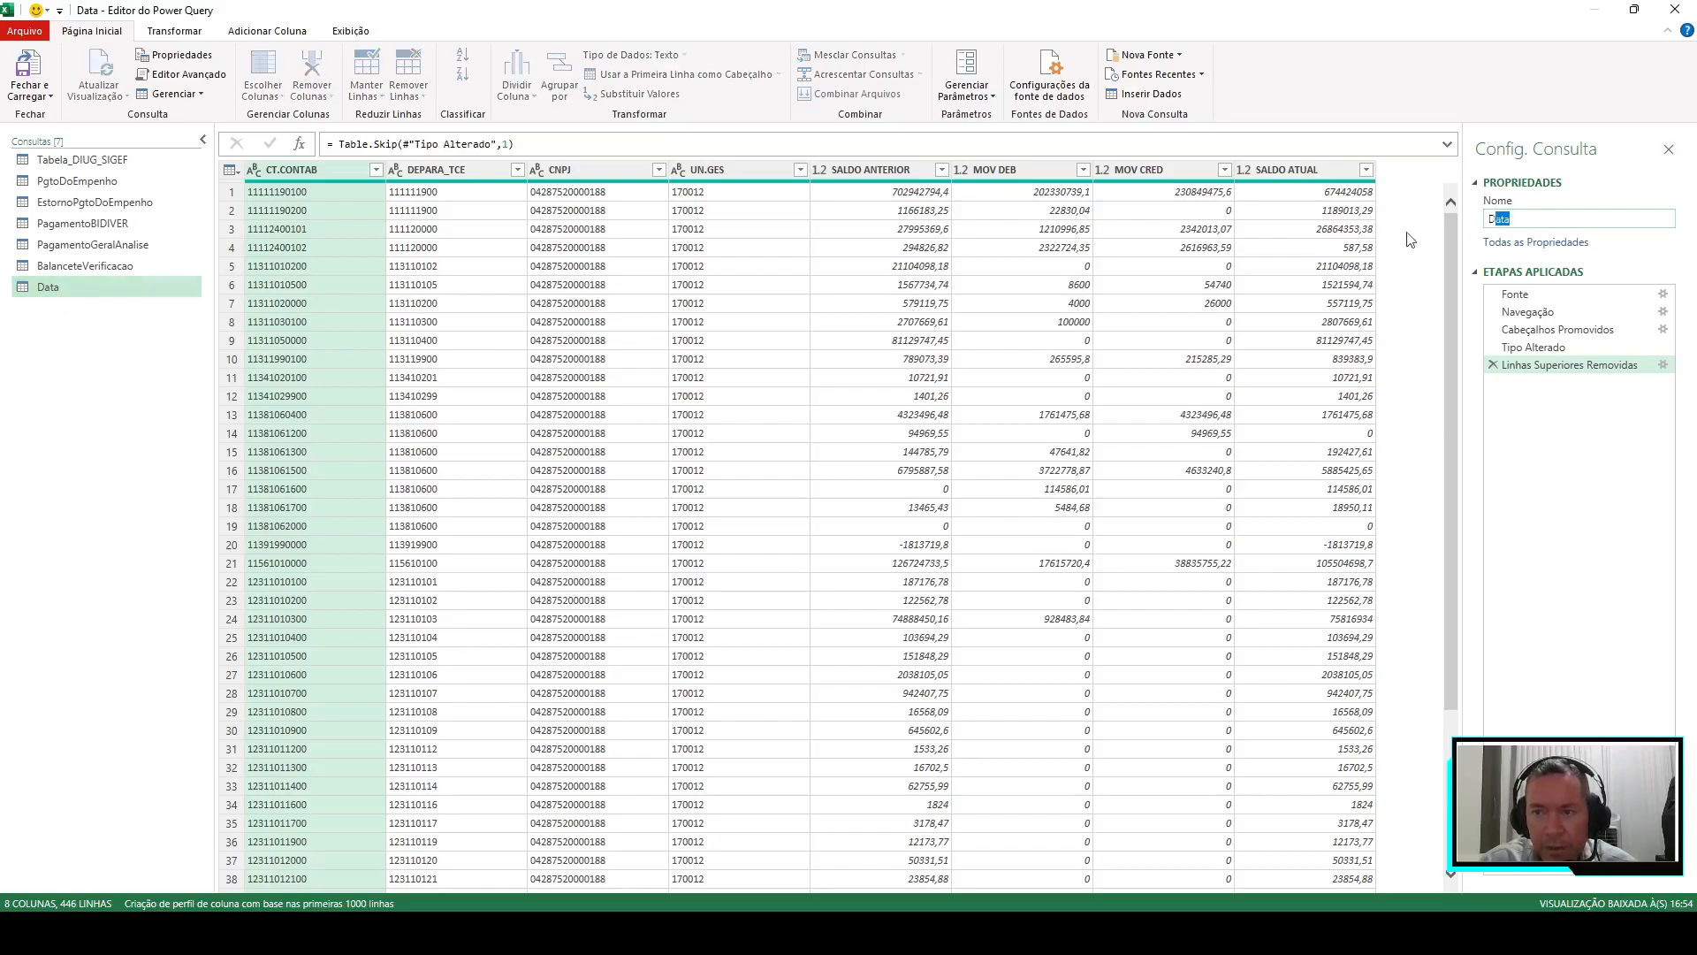
pyautogui.write('Bal')
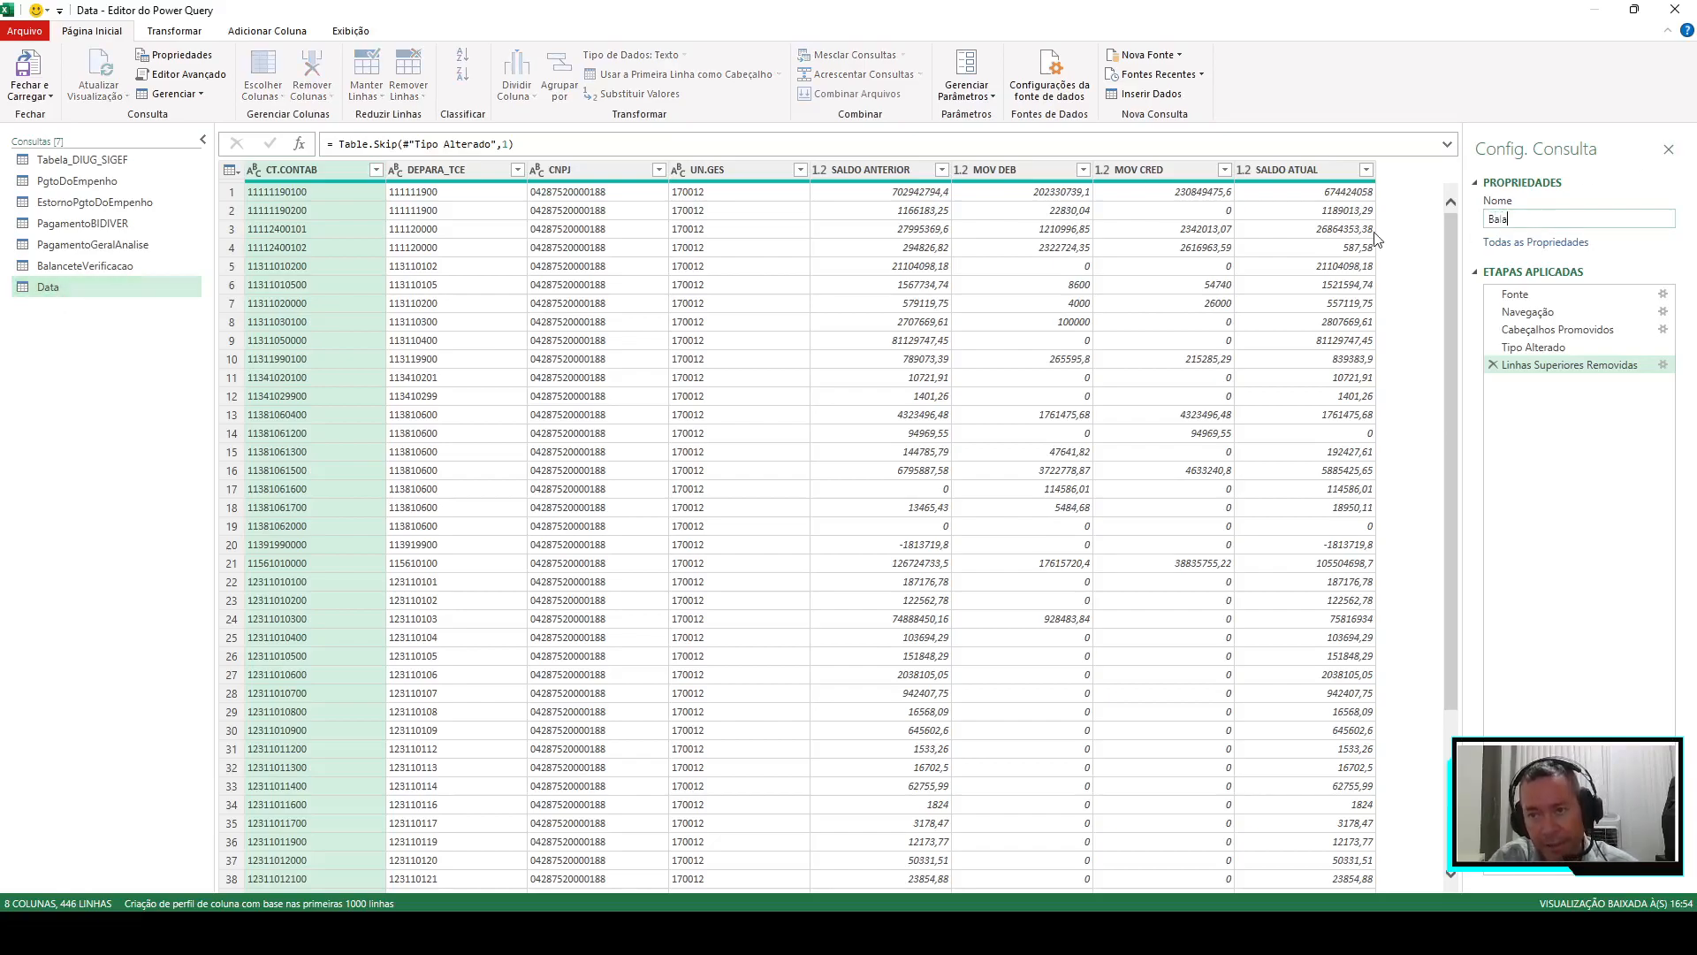
pyautogui.write('anceteSIGEF')
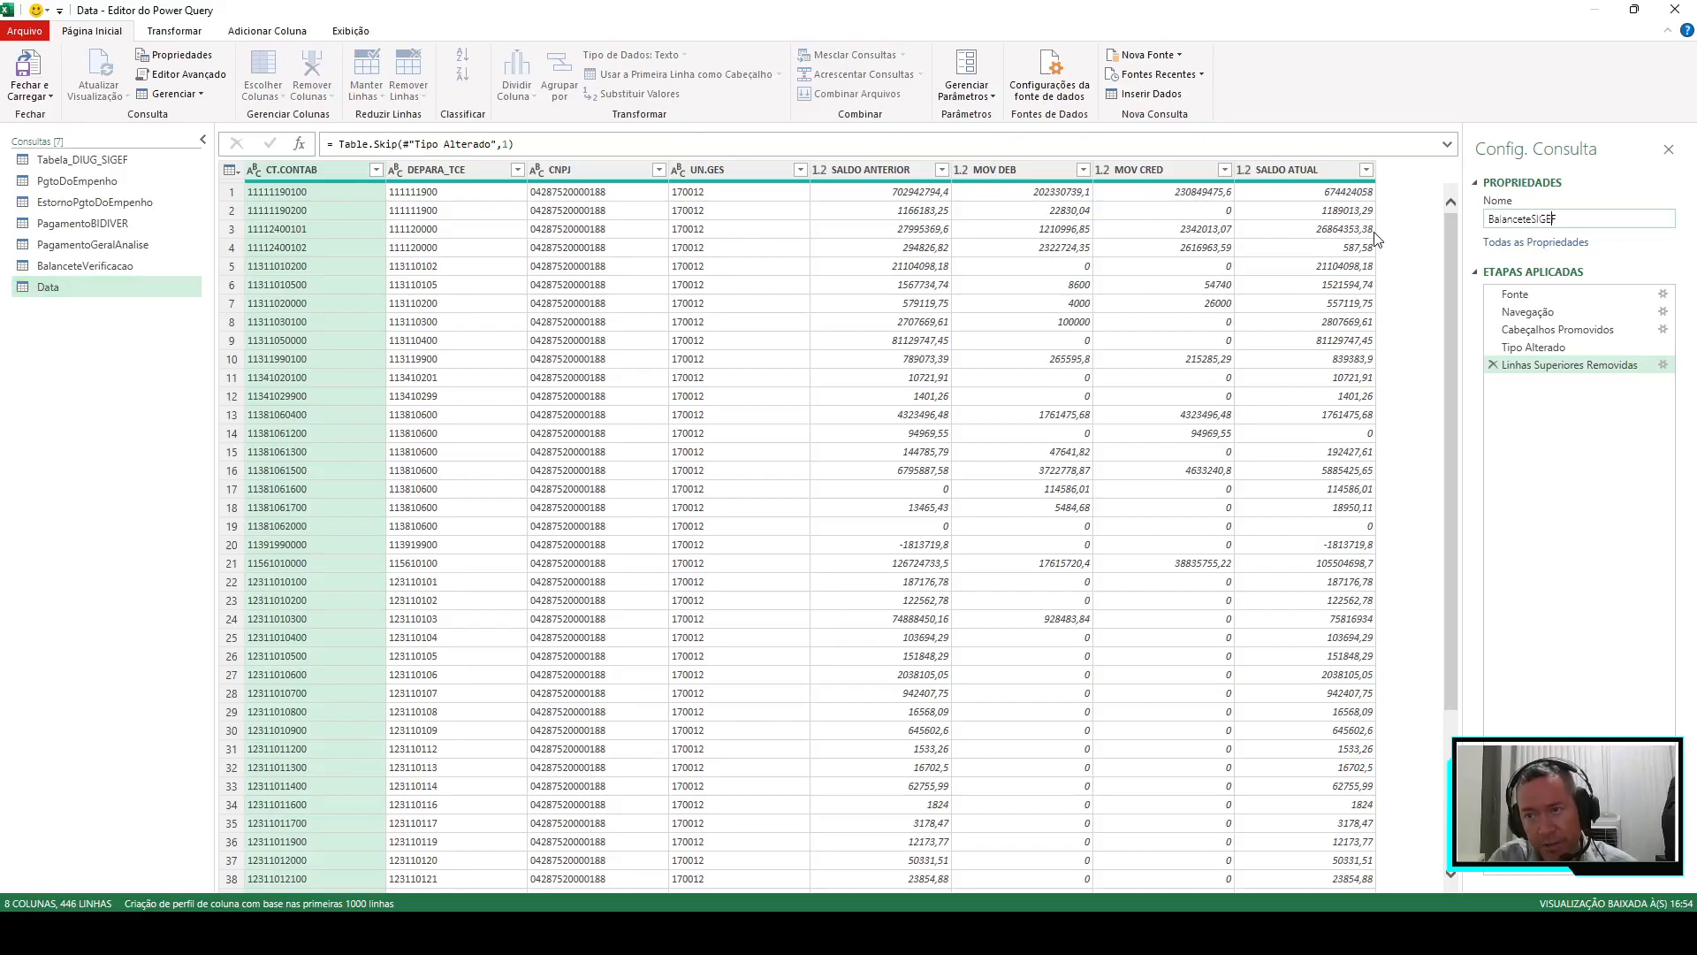
pyautogui.press('Return')
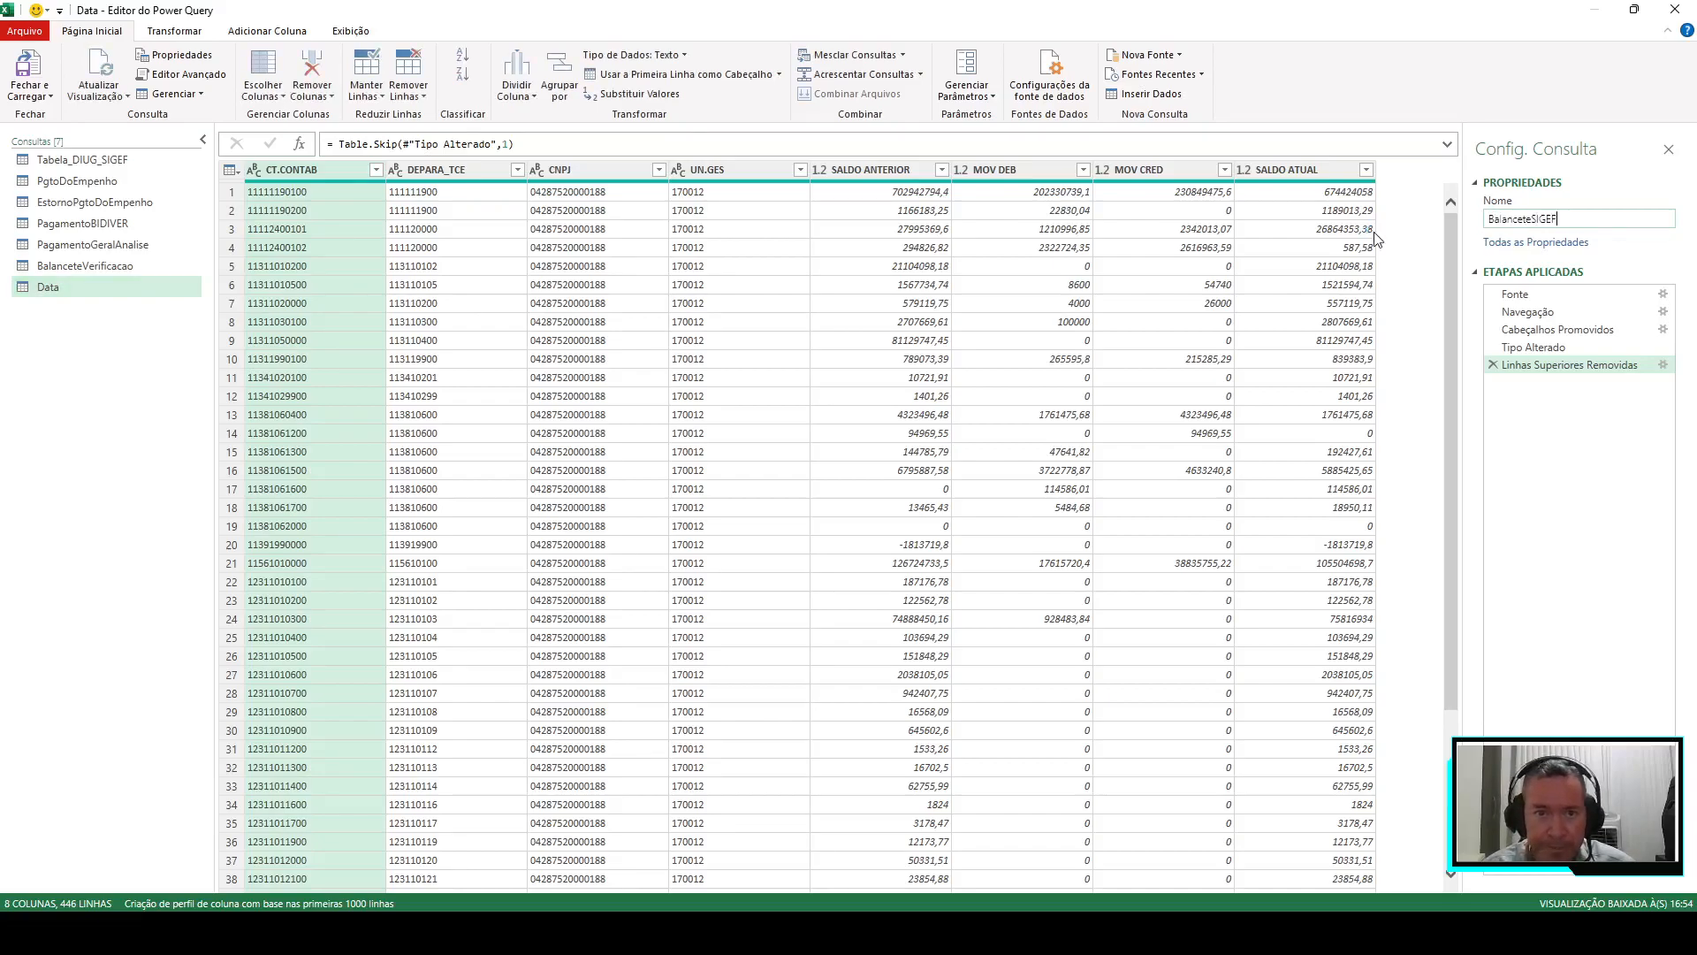
# Rename the BalanceteVerificacao query as BalanceteVerificacaoXML
pyautogui.click(72, 273)
pyautogui.click(1603, 223)
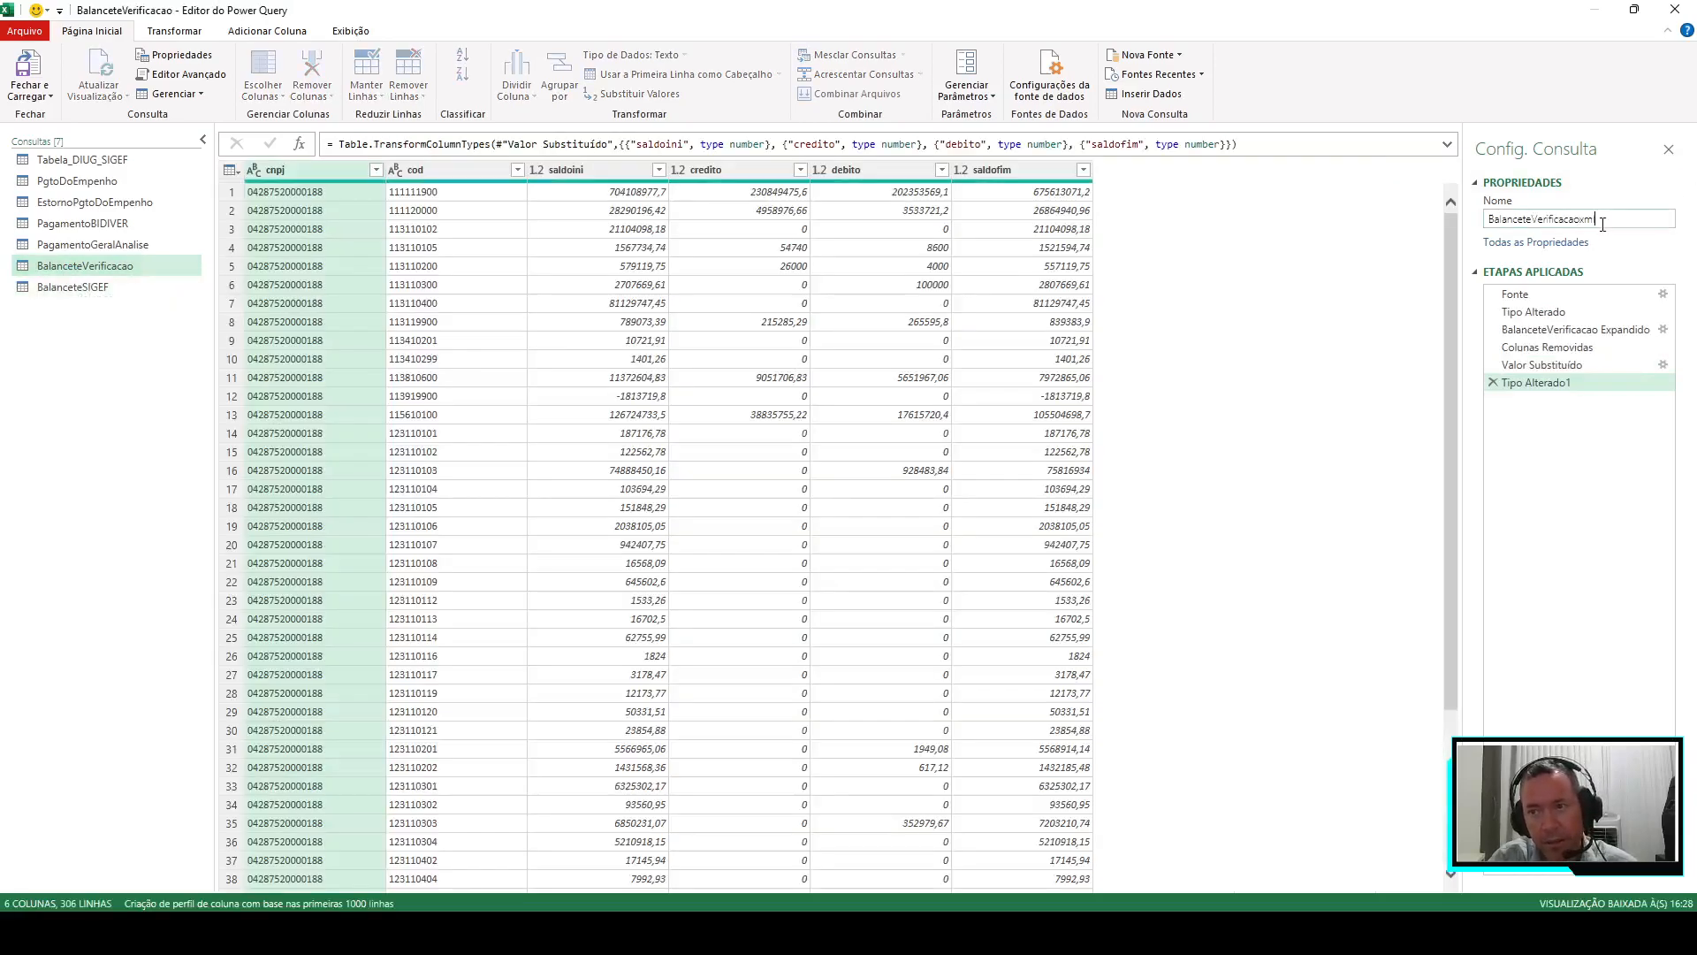
pyautogui.write('XML')
pyautogui.press('Return')
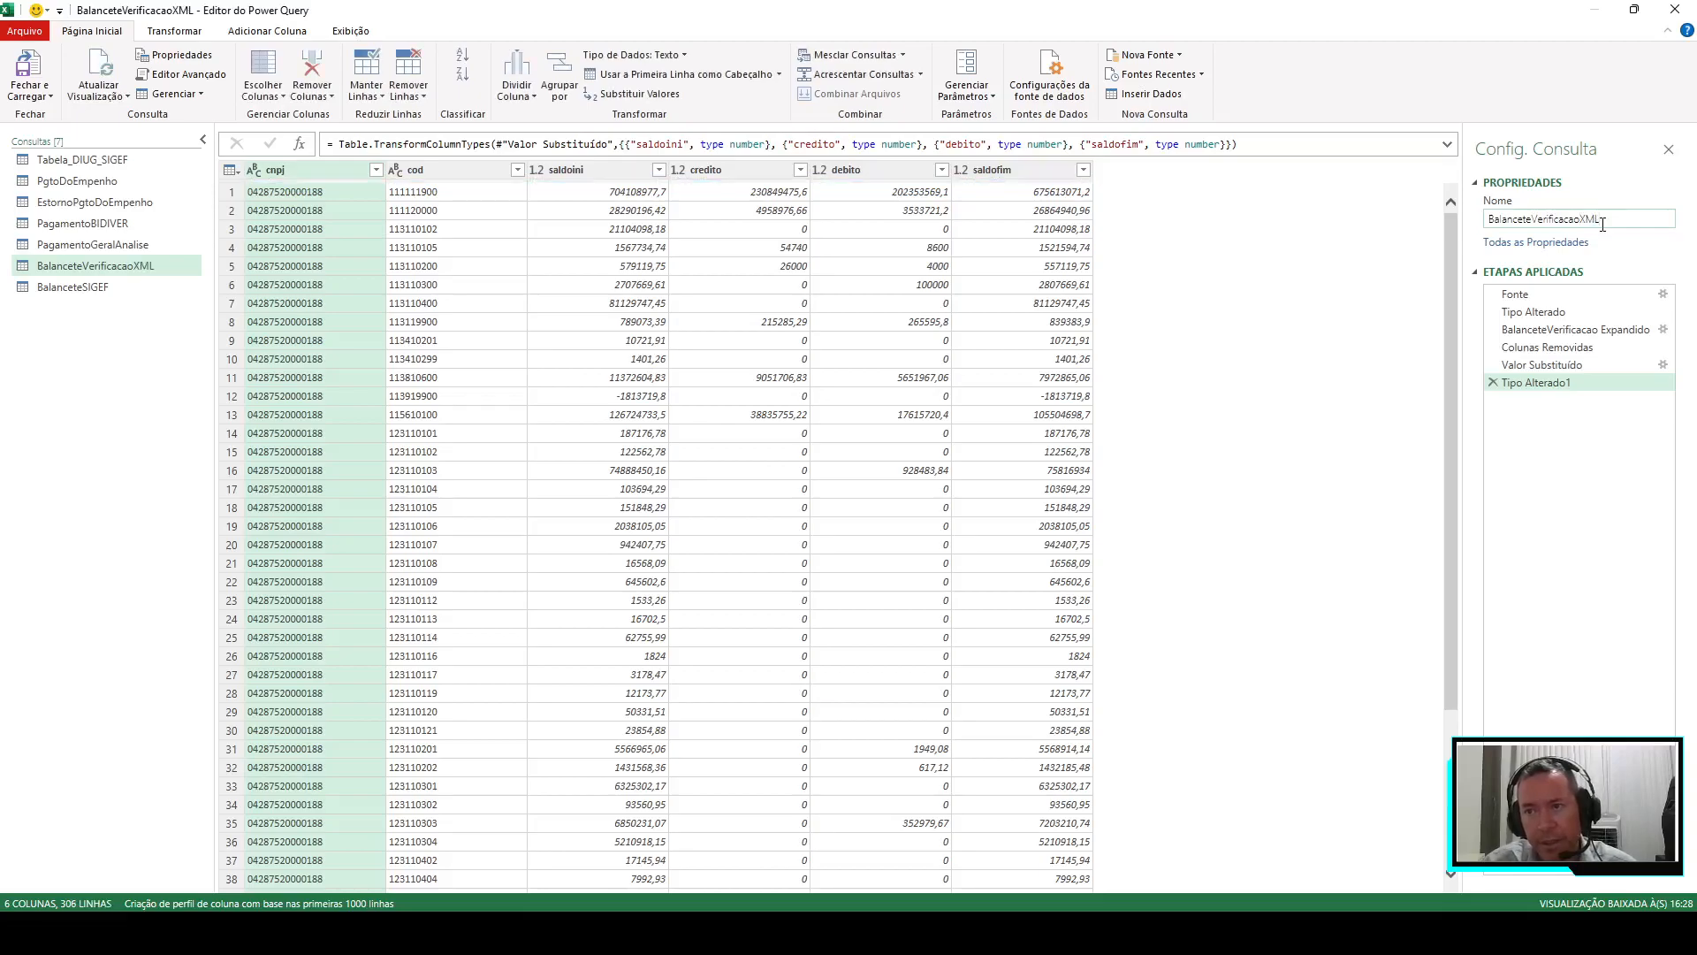
# Look over the BalanceteSIGEF and BalanceteVerificacaoXML queries, and switch to the presentation slide showing the workflow stages
pyautogui.click(118, 290)
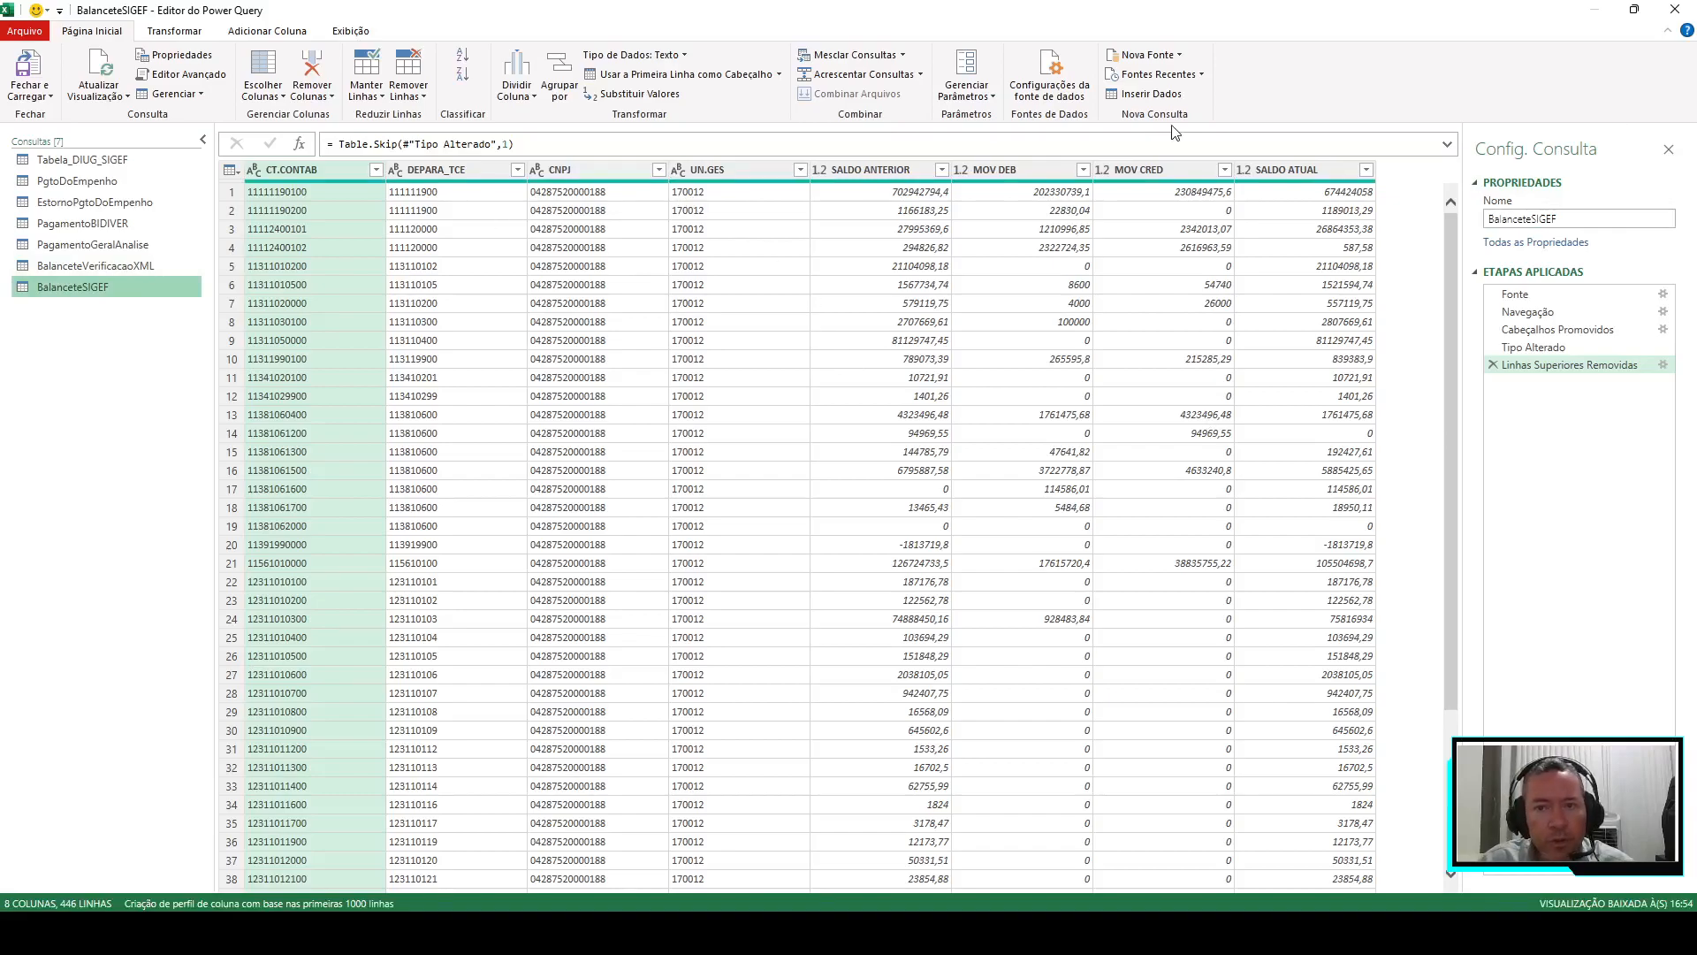
pyautogui.click(83, 270)
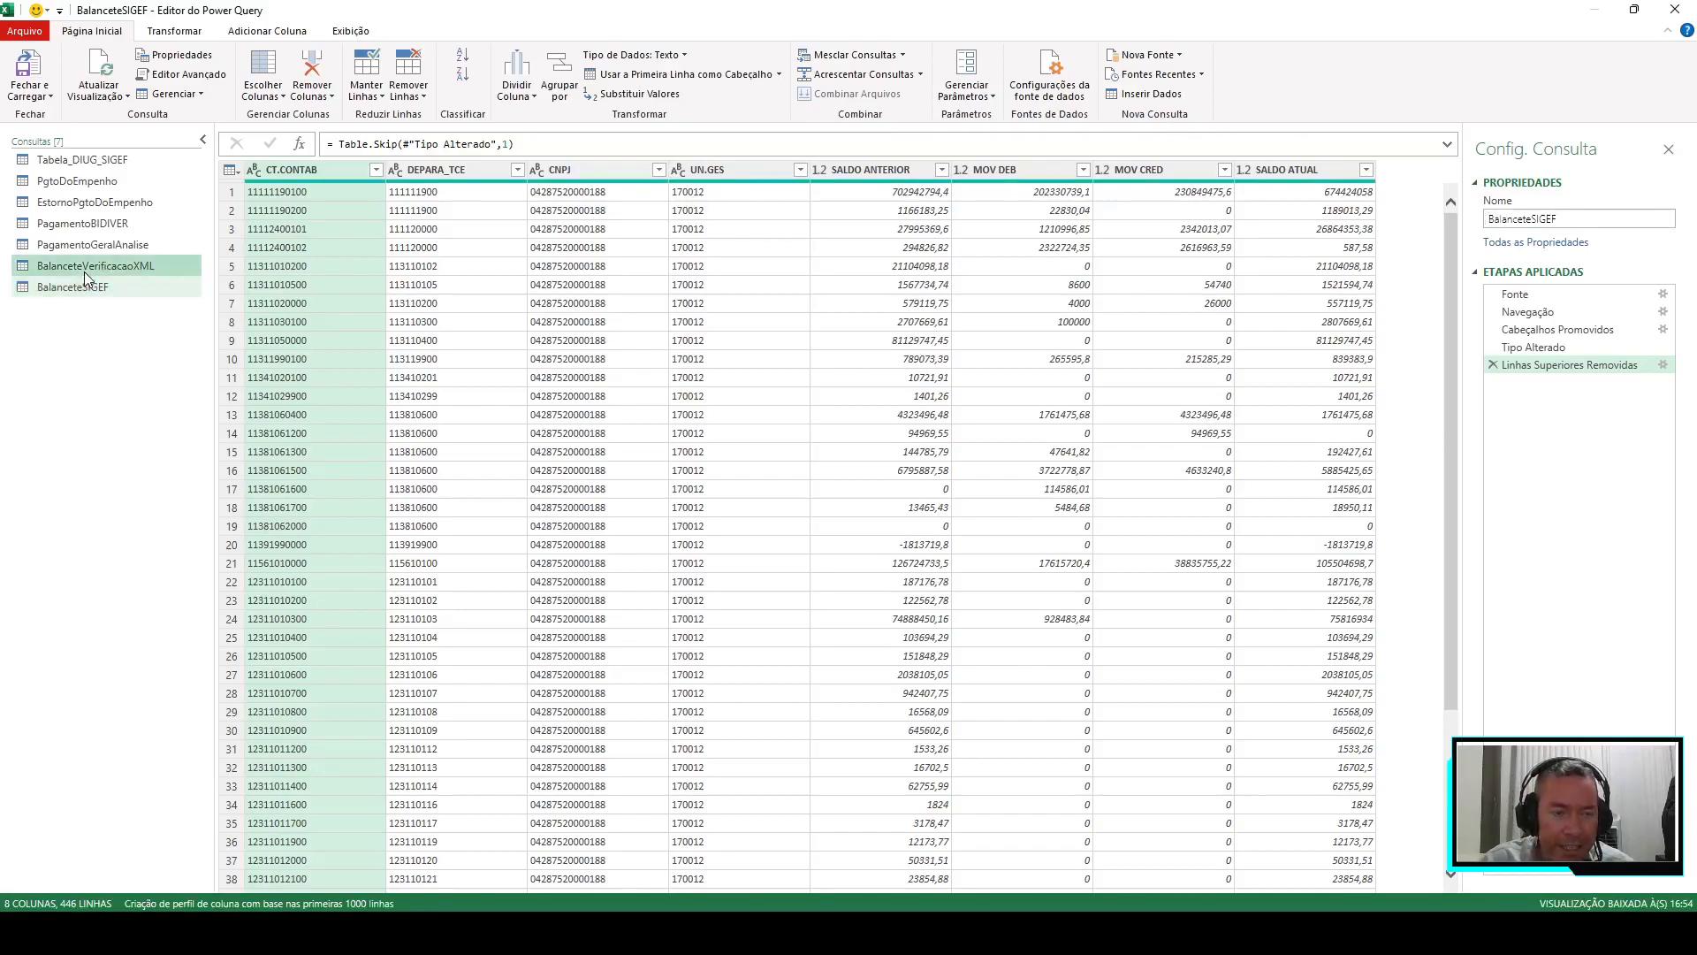
pyautogui.click(78, 287)
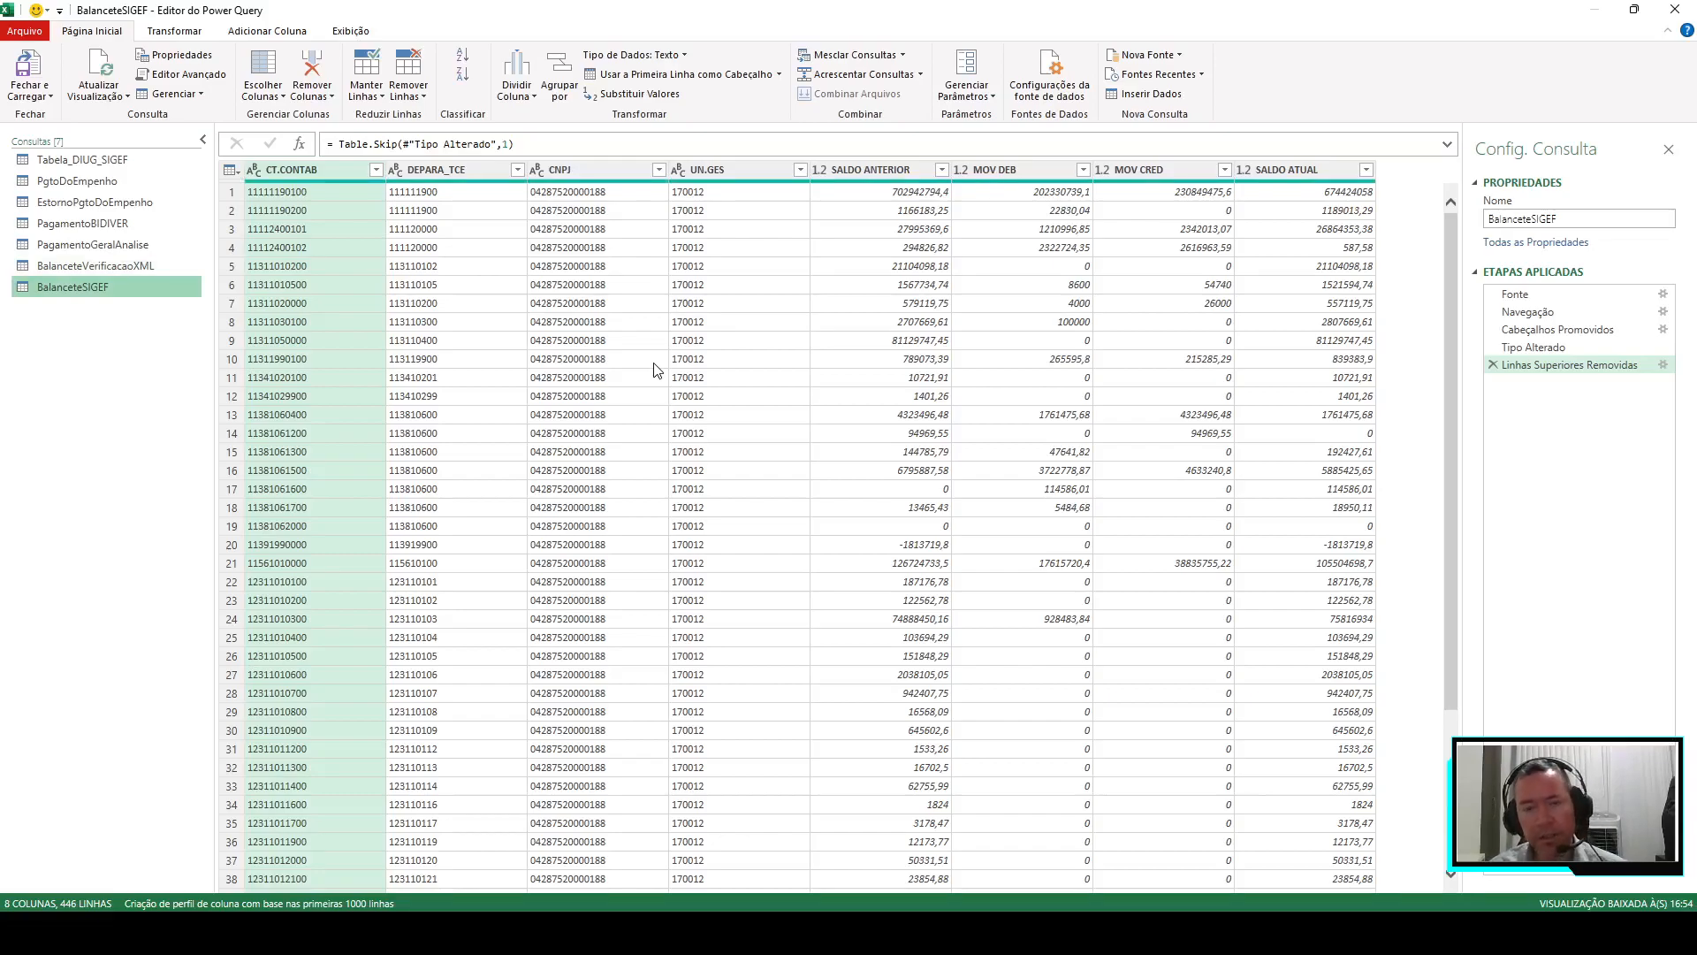
pyautogui.hotkey('alt', 'Tab')
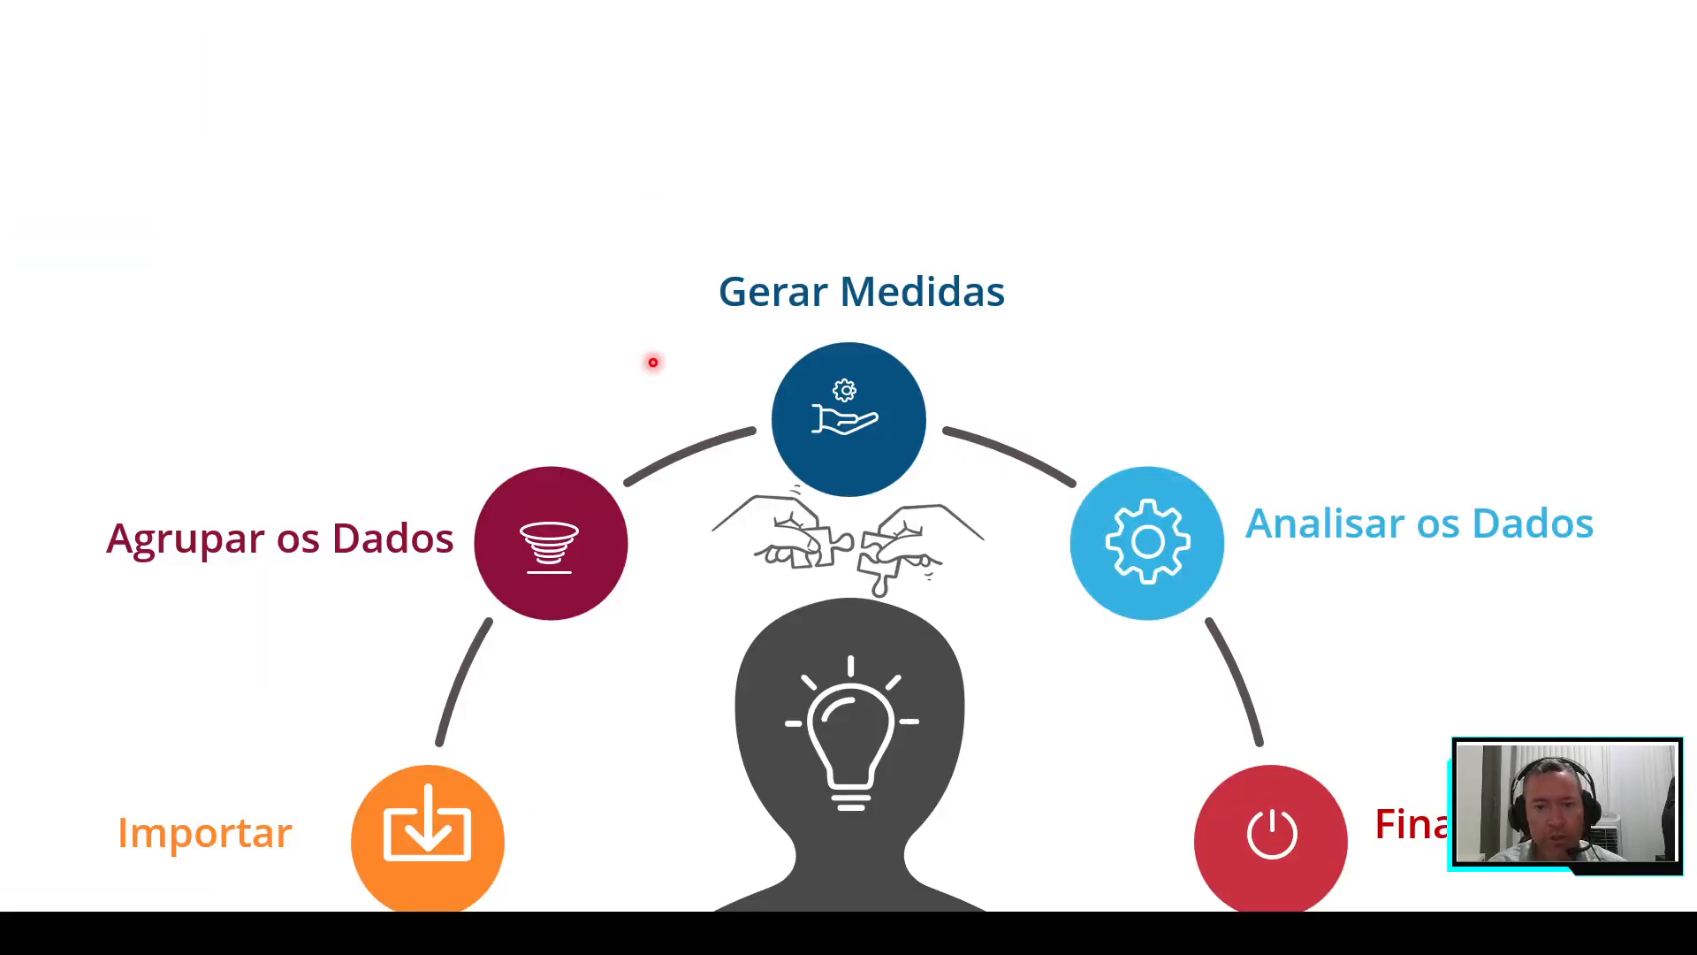